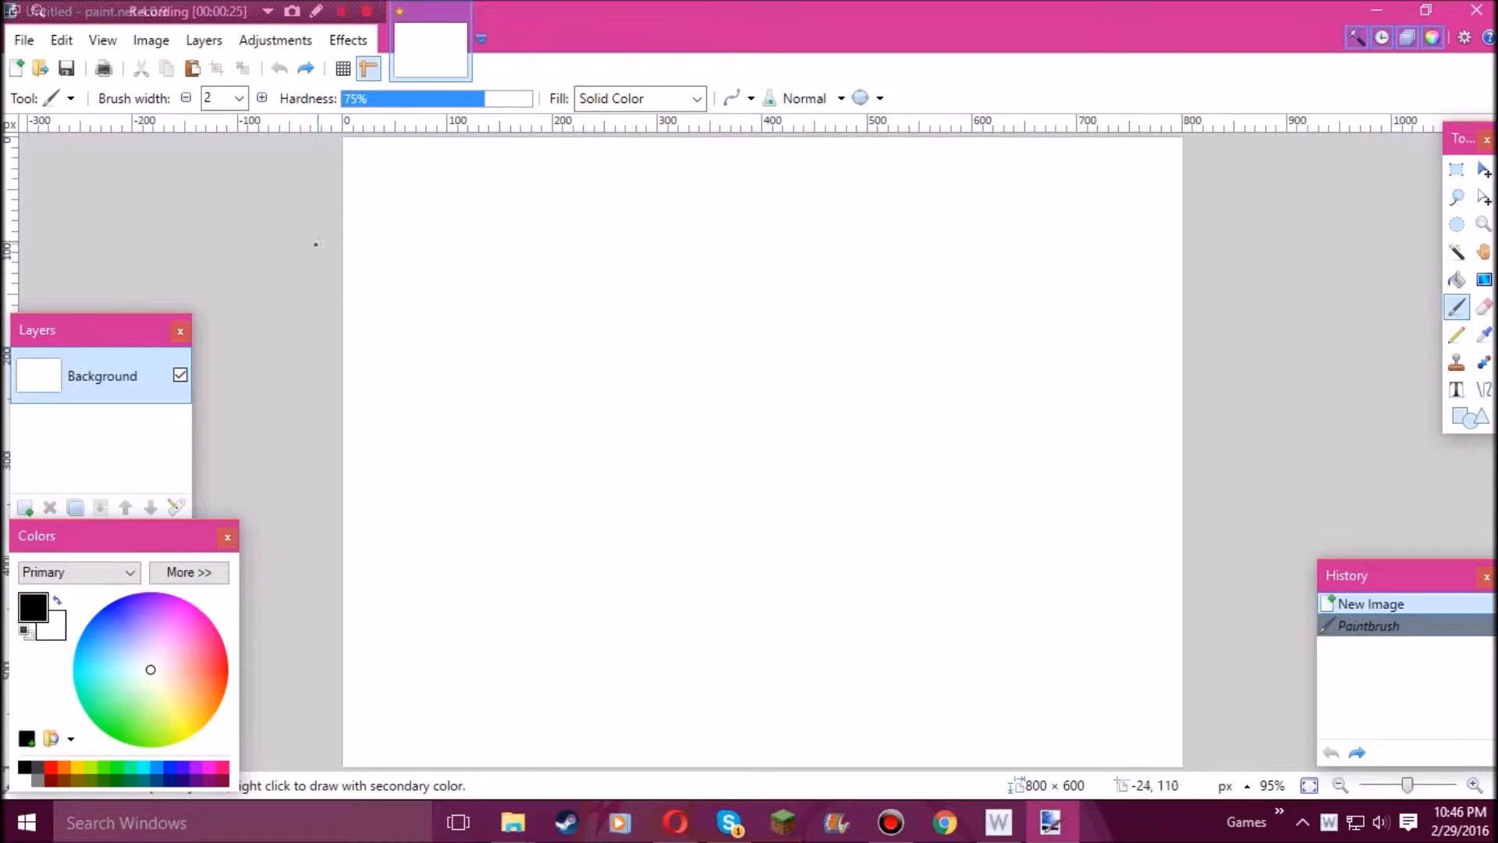
- Resize the canvas to 1280 pixels wide and 720 pixels high
left_click(150, 40)
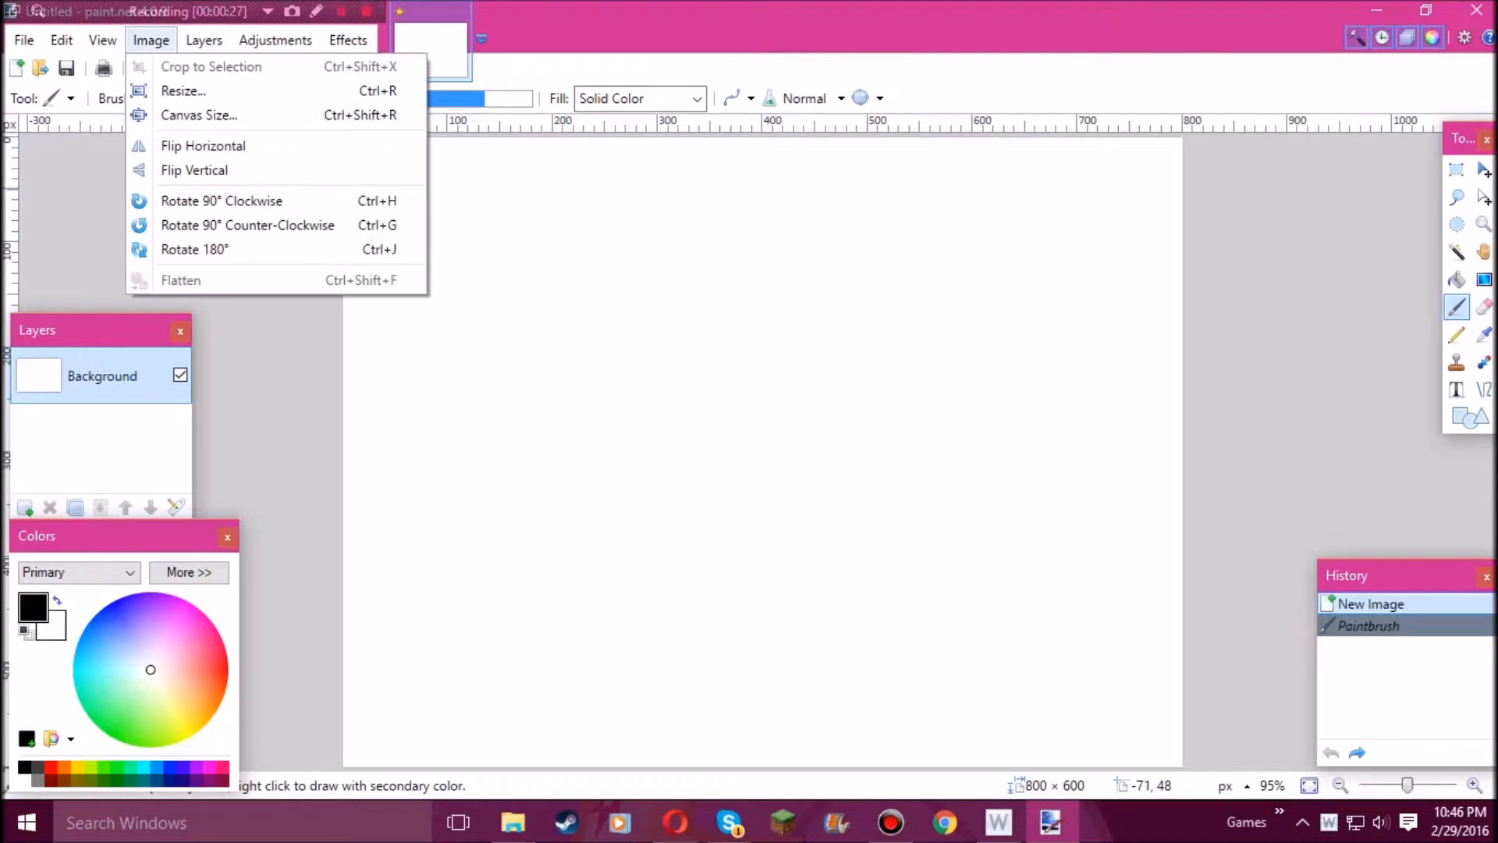
left_click(199, 114)
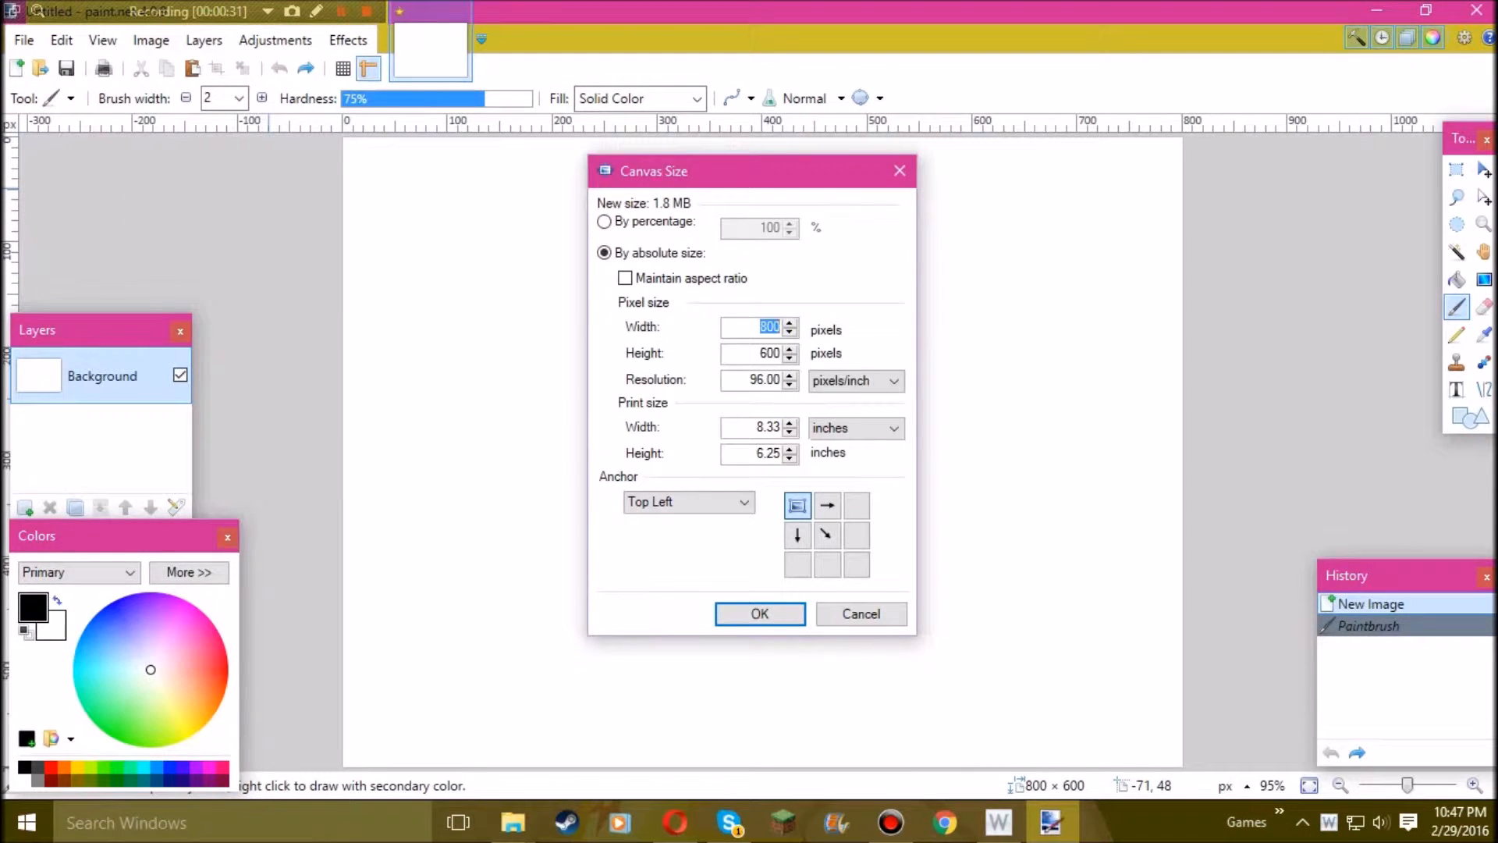
type("1280")
type("720")
key("Return")
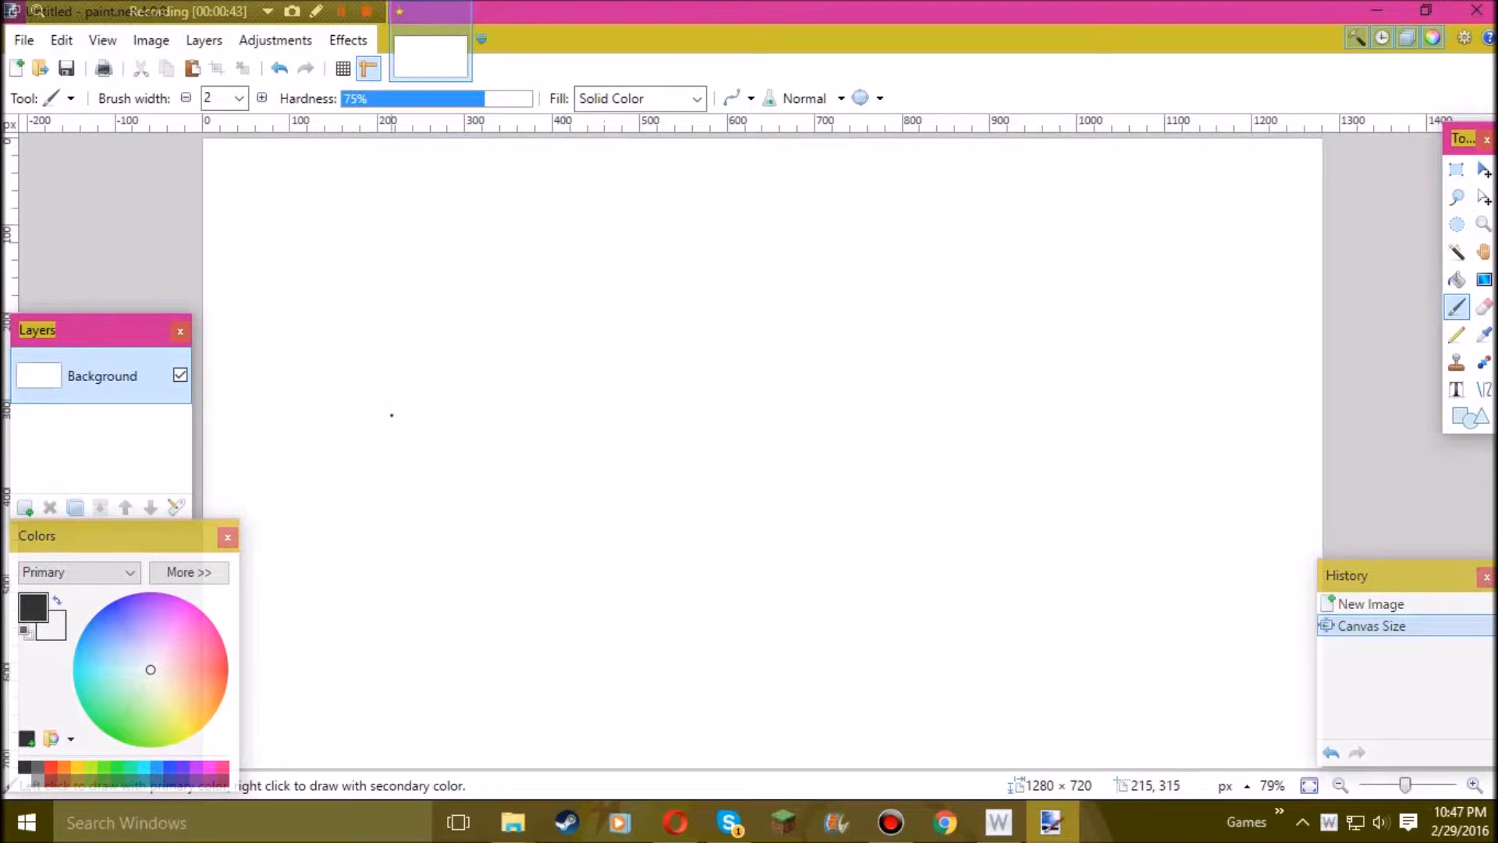
- Fill the whole background layer using the Paint Bucket and change the fill color to very dark blue, hex 00000C
key("f")
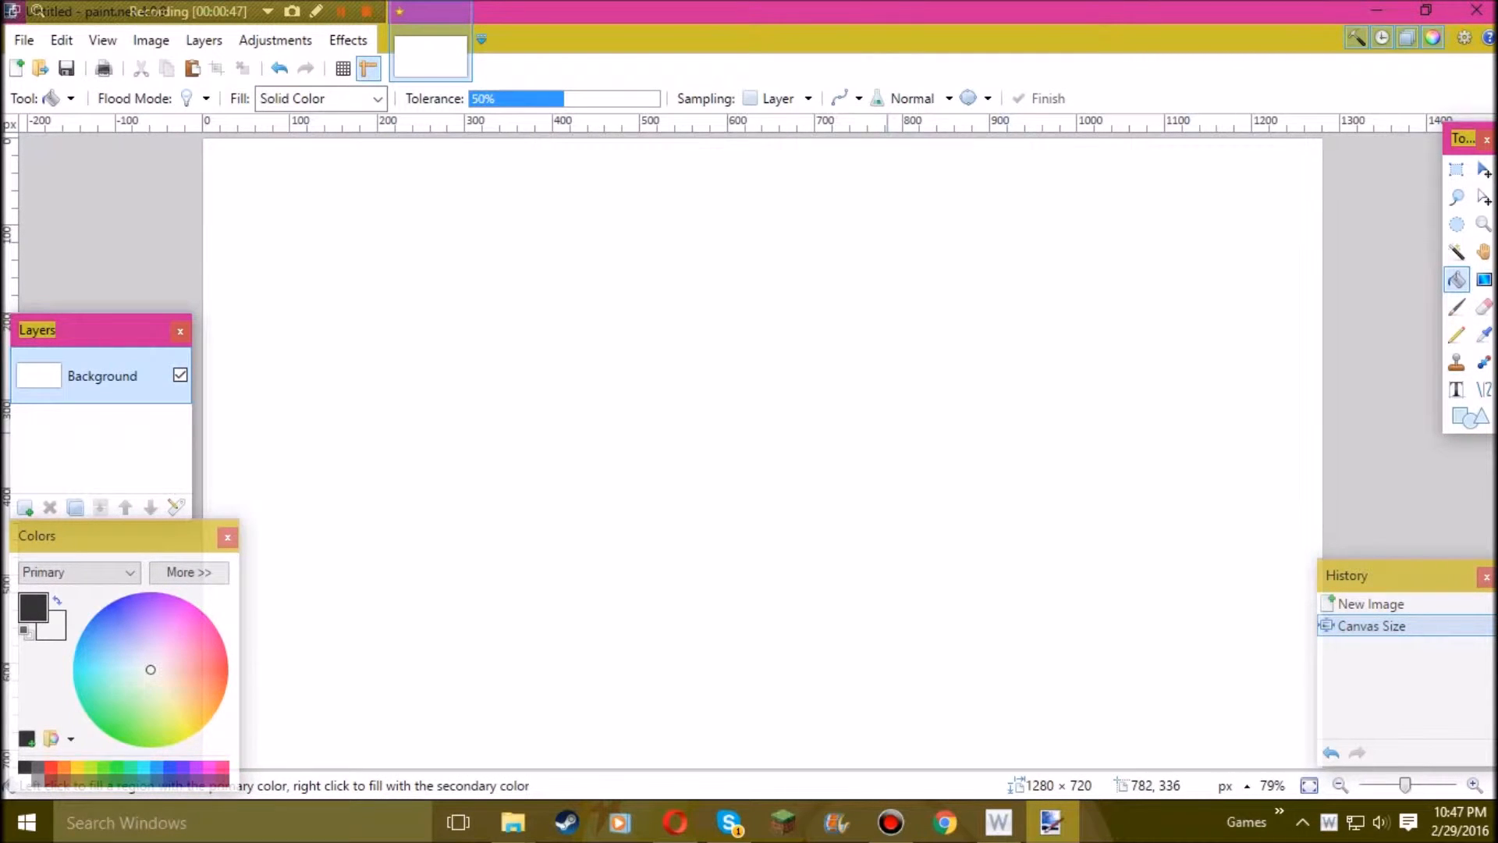
left_click(1236, 347)
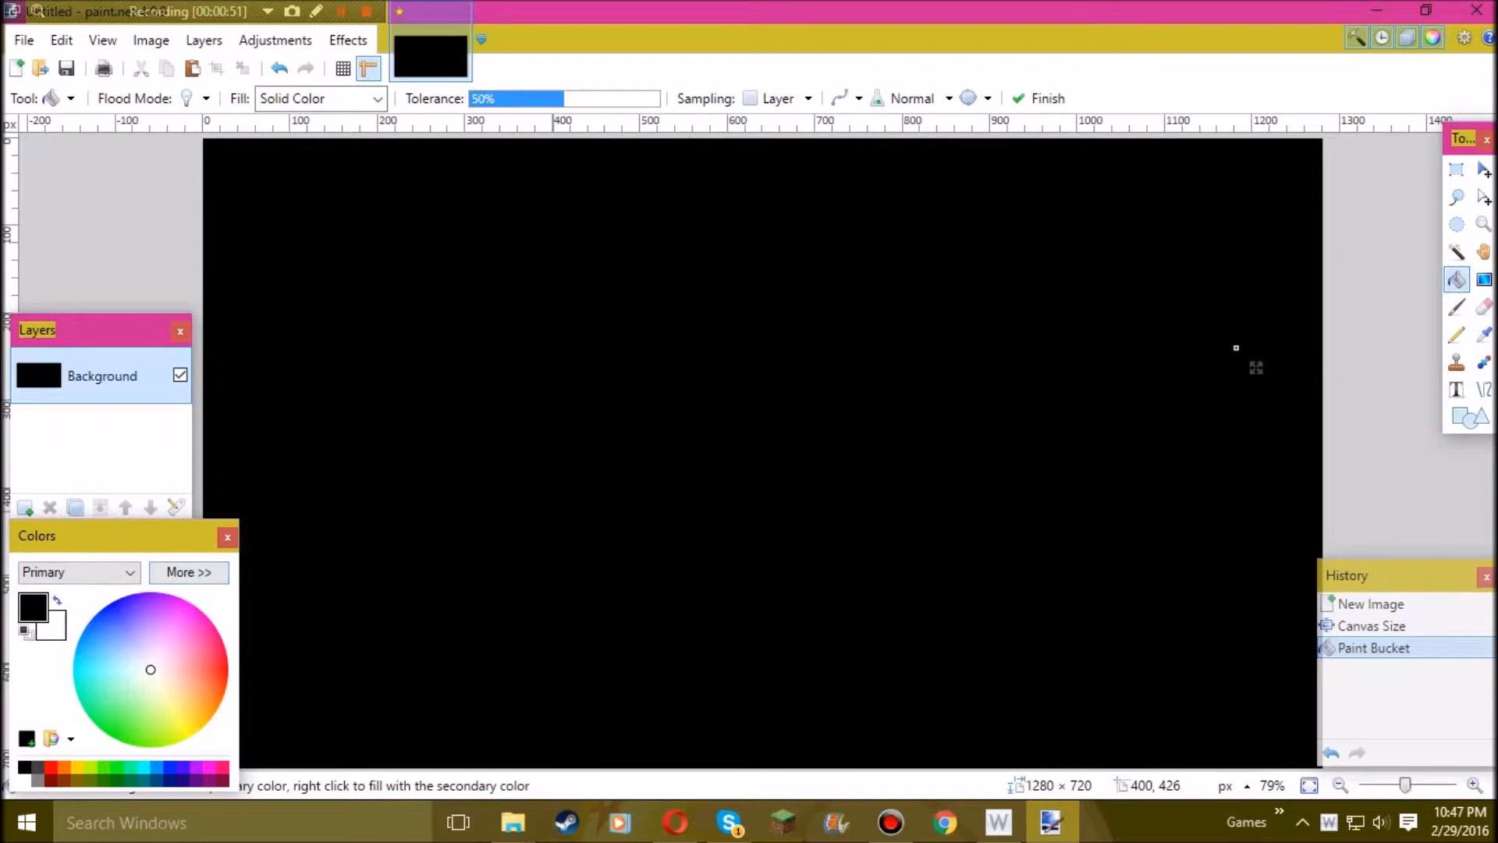
left_click(189, 573)
left_click_drag(280, 647, 285, 647)
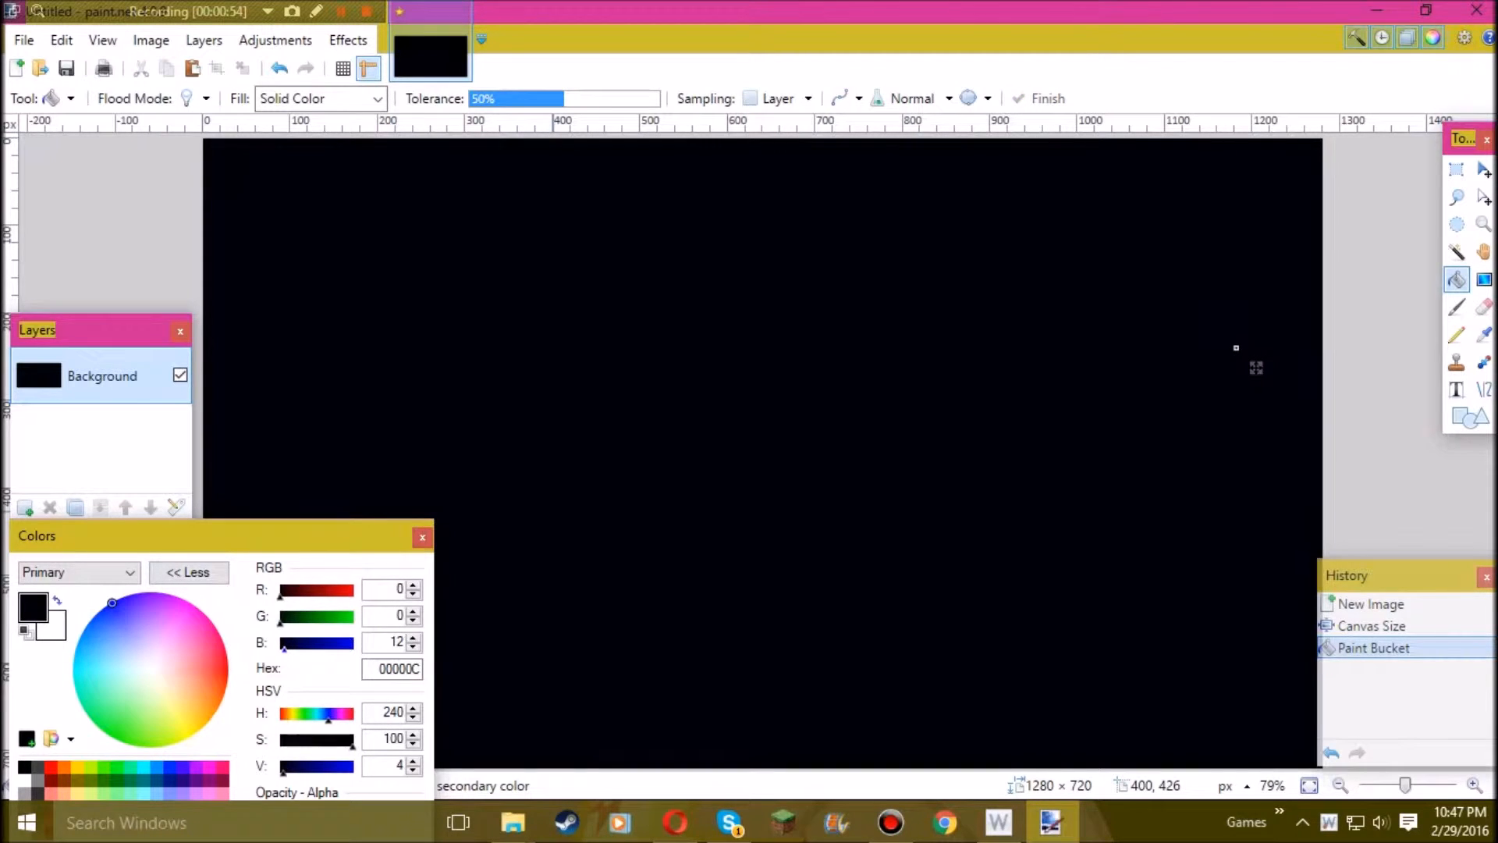
left_click_drag(322, 539, 320, 459)
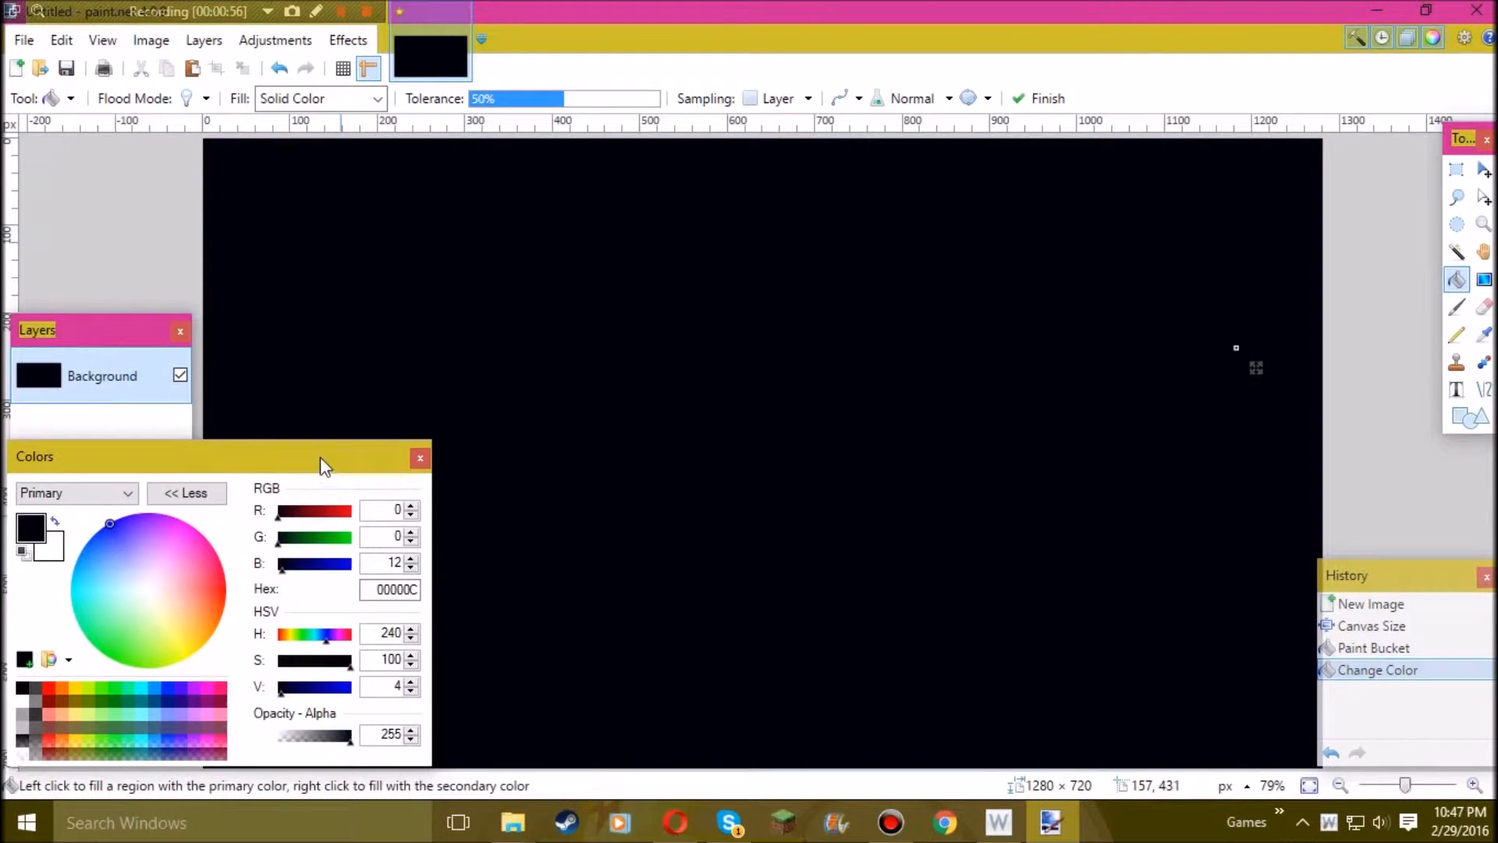
left_click(188, 493)
left_click_drag(165, 518, 159, 518)
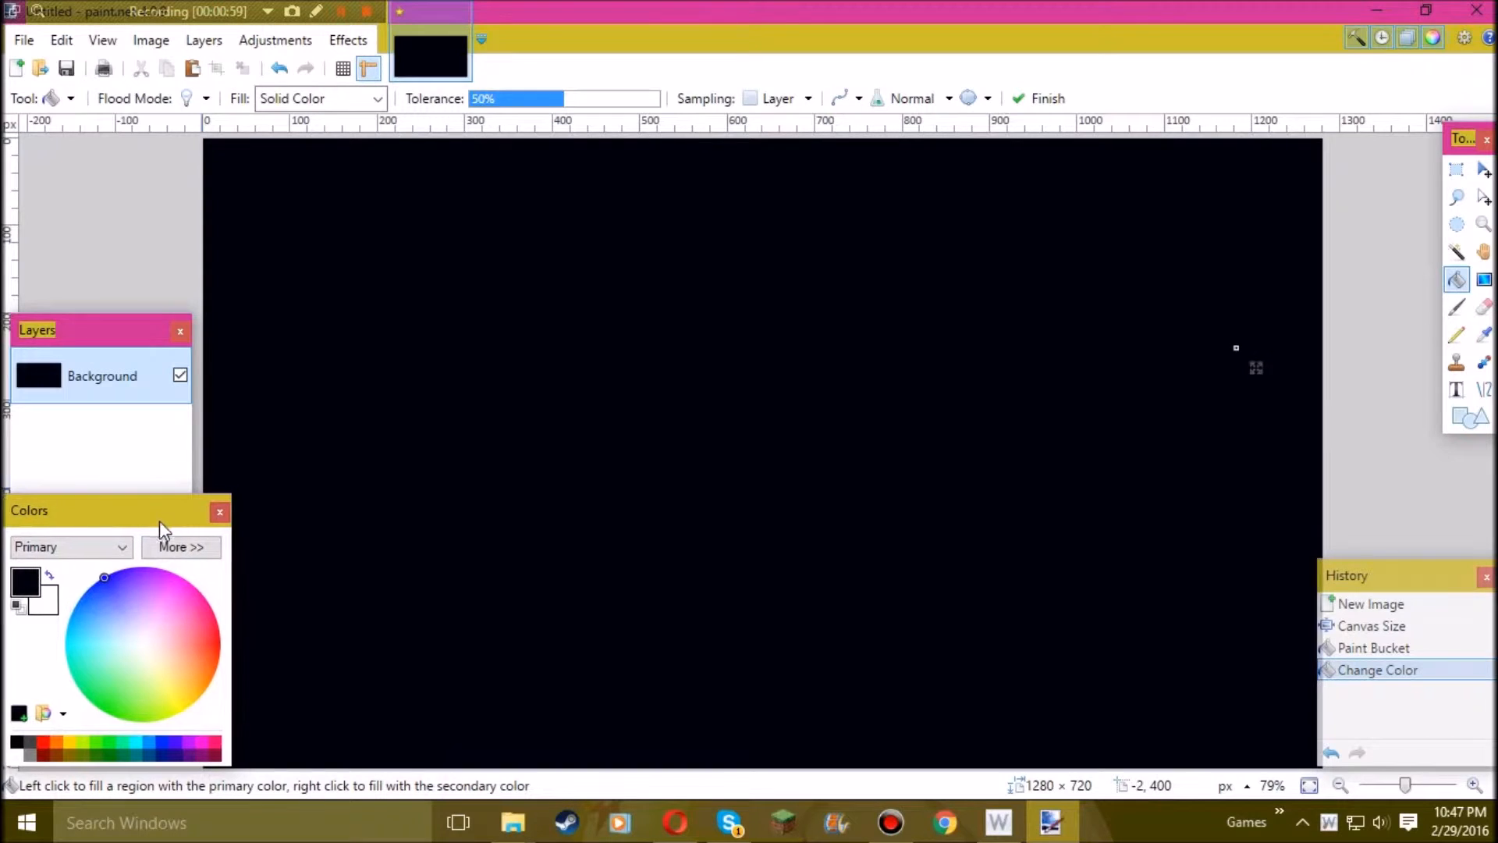
left_click(131, 460)
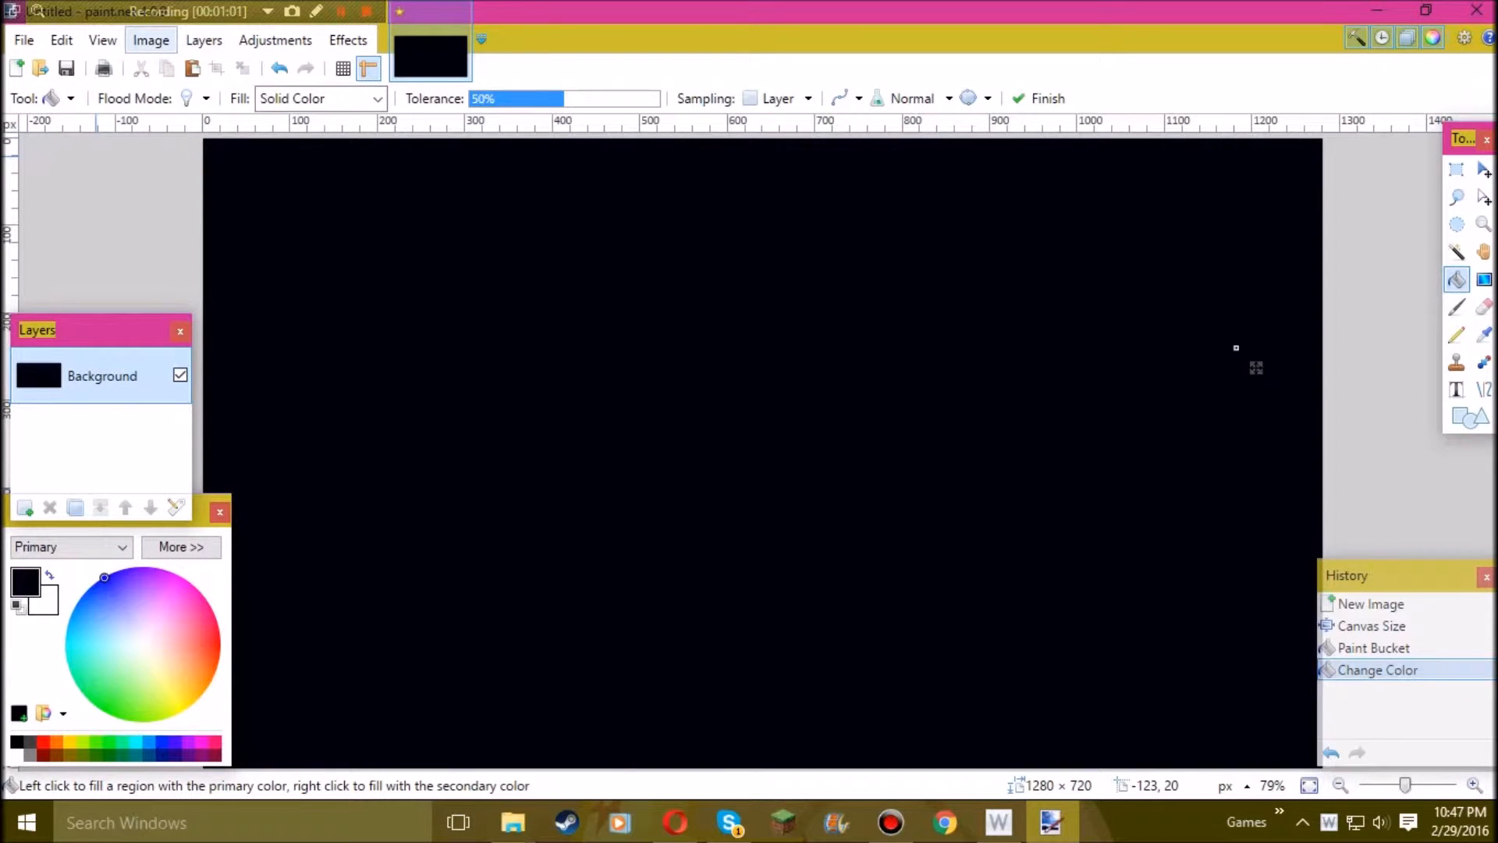
- Apply Add Noise to the background with intensity 100, color saturation 12 and coverage 0.60
left_click(151, 39)
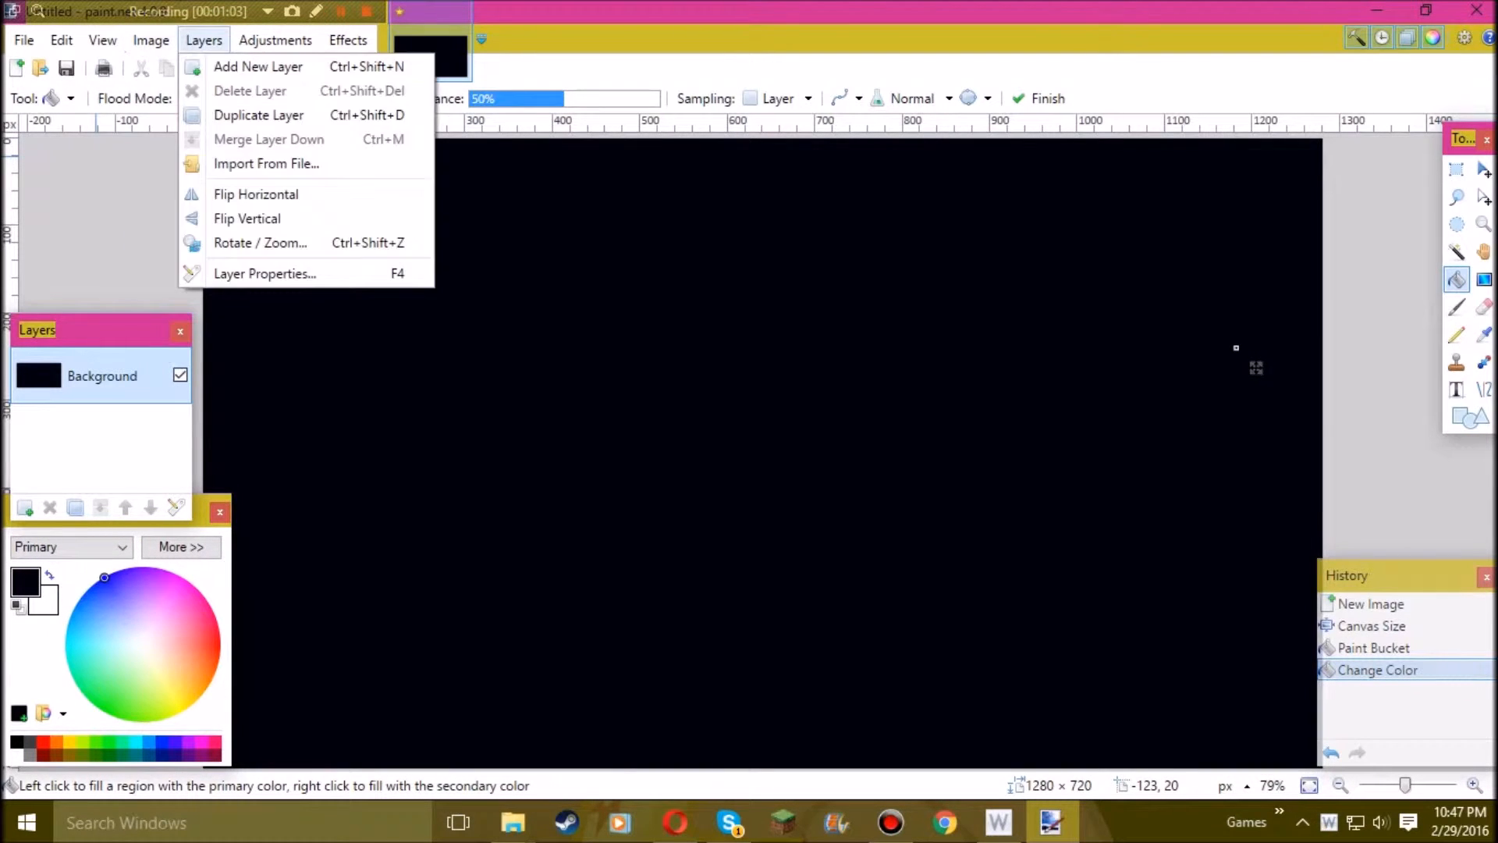
mouse_move(348, 39)
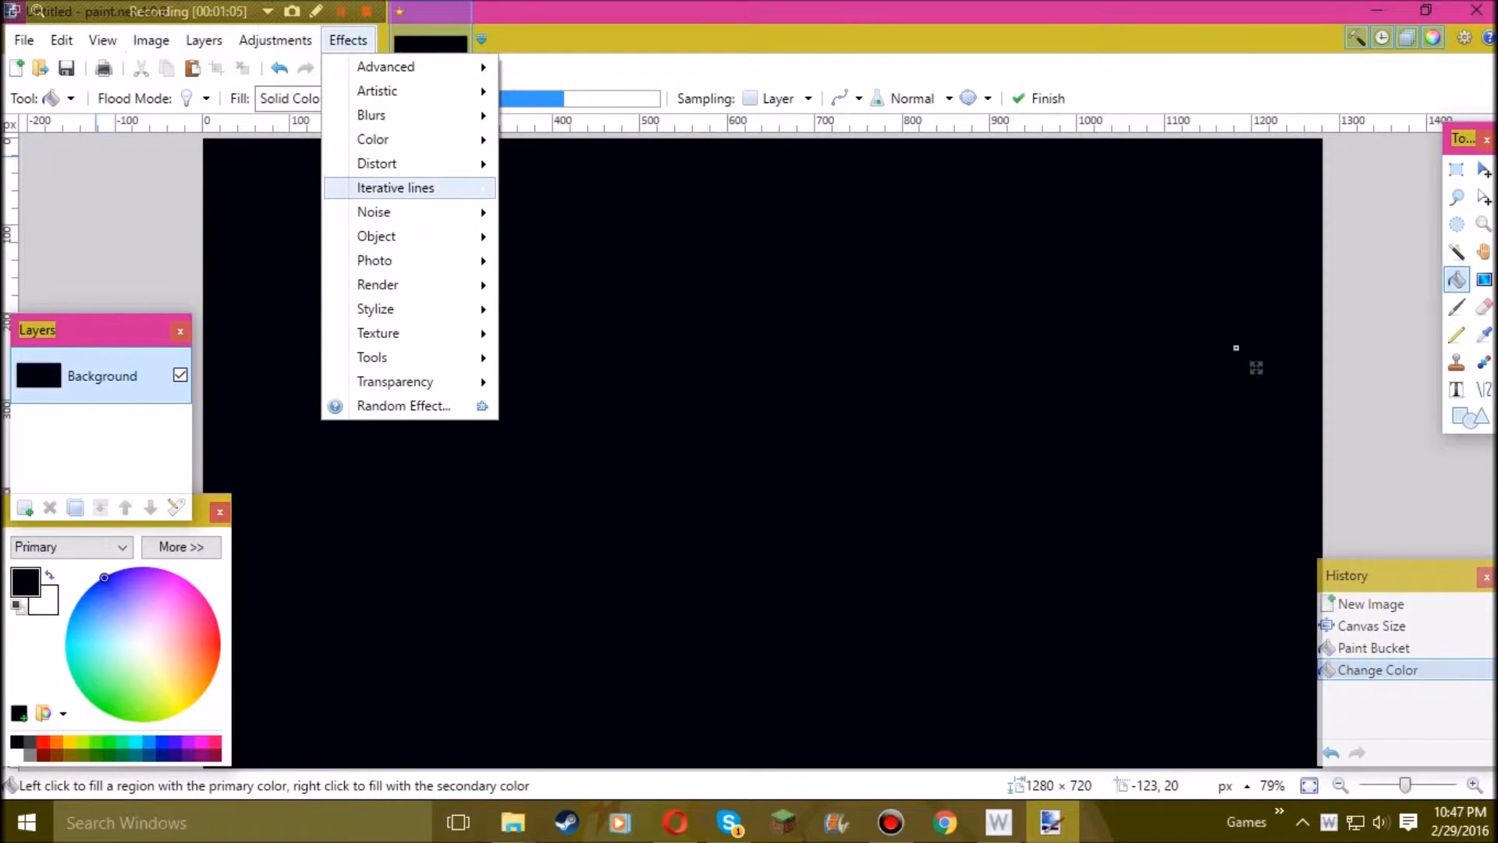
mouse_move(406, 212)
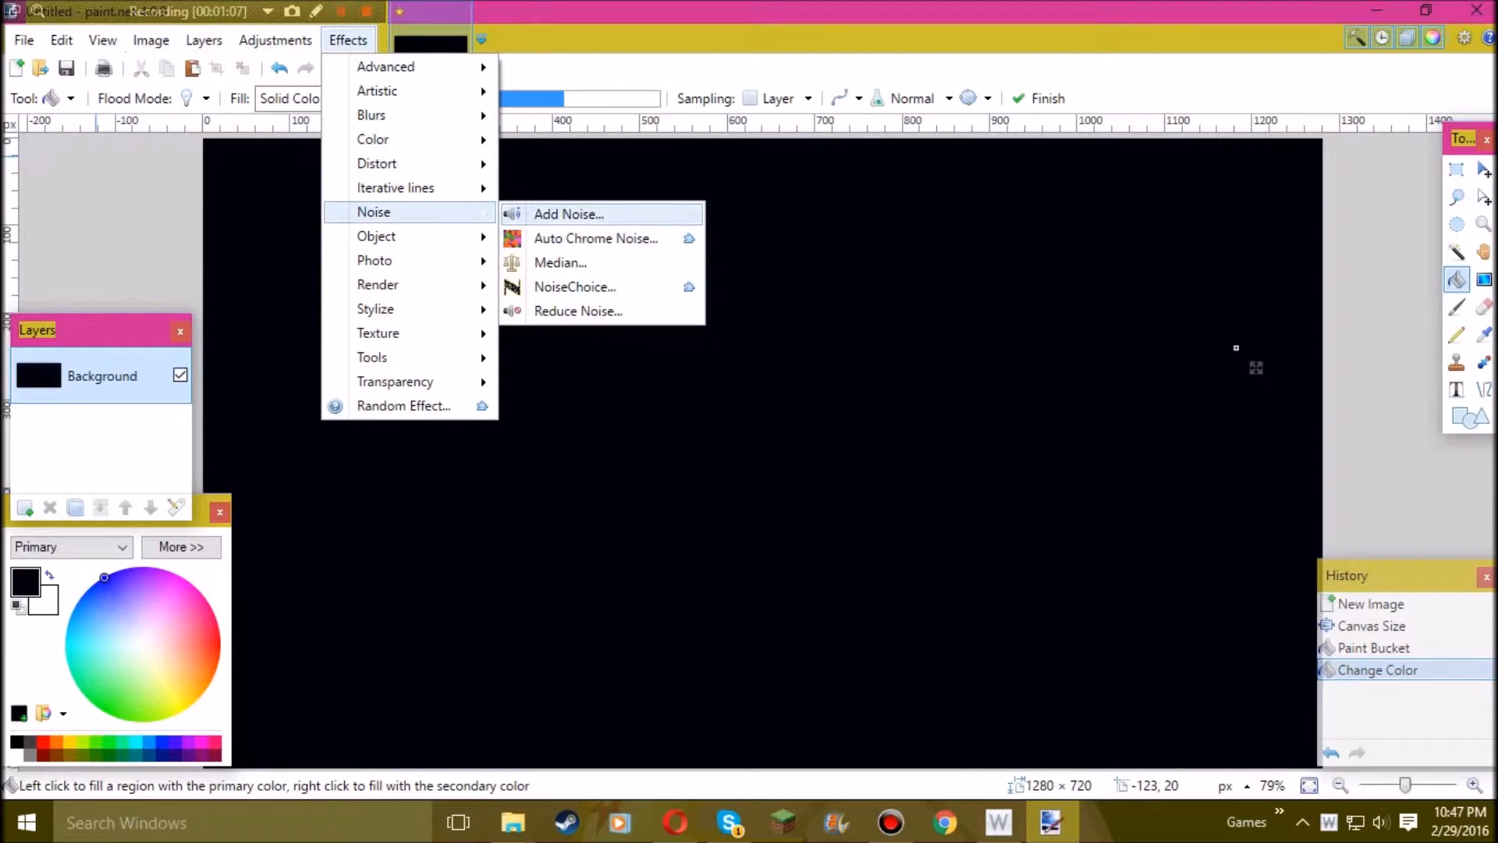
key("Return")
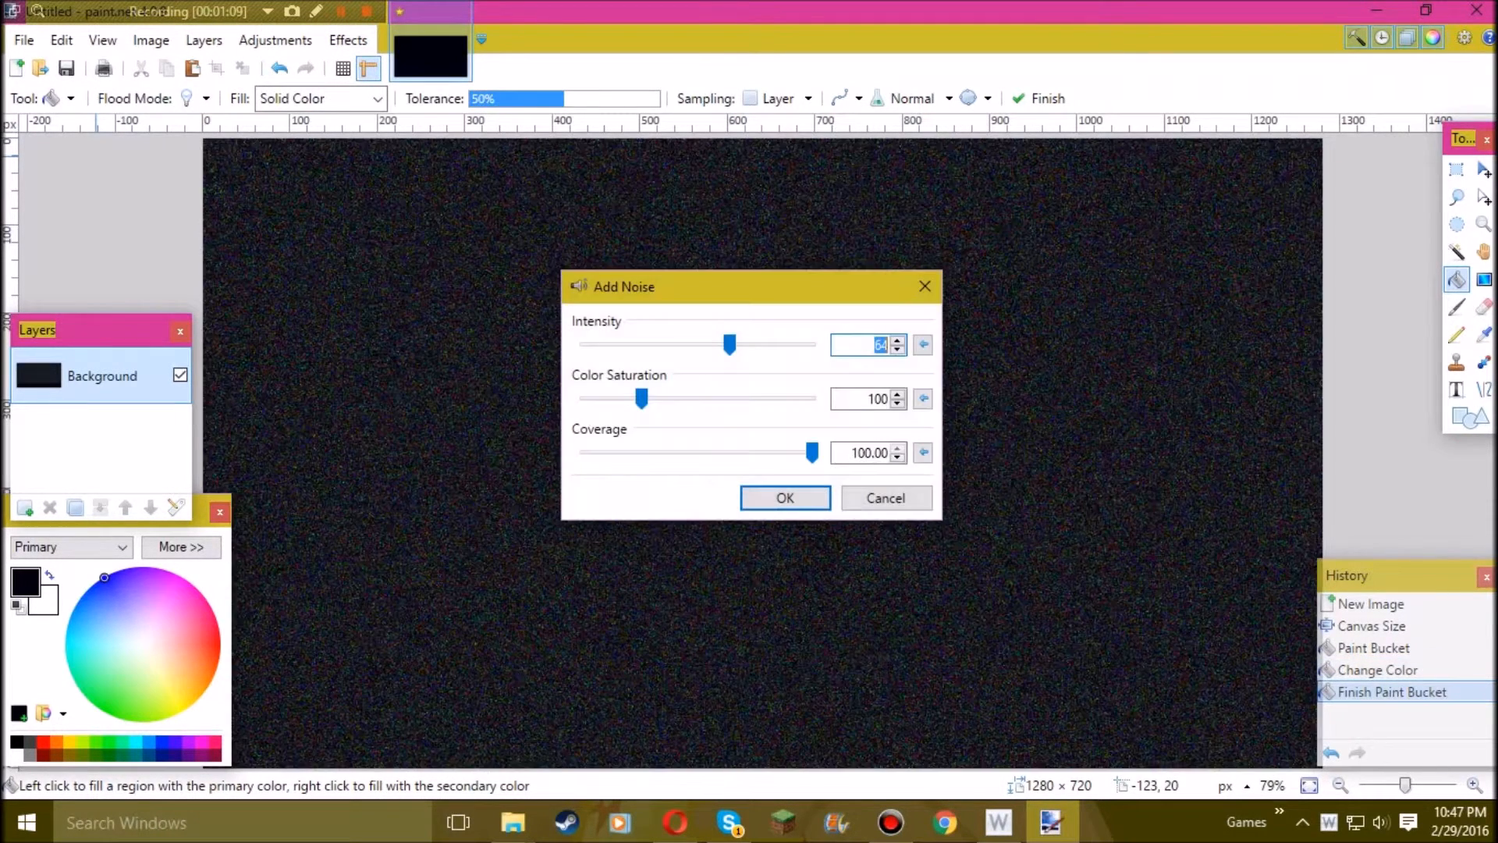
left_click_drag(829, 287, 736, 325)
type("100")
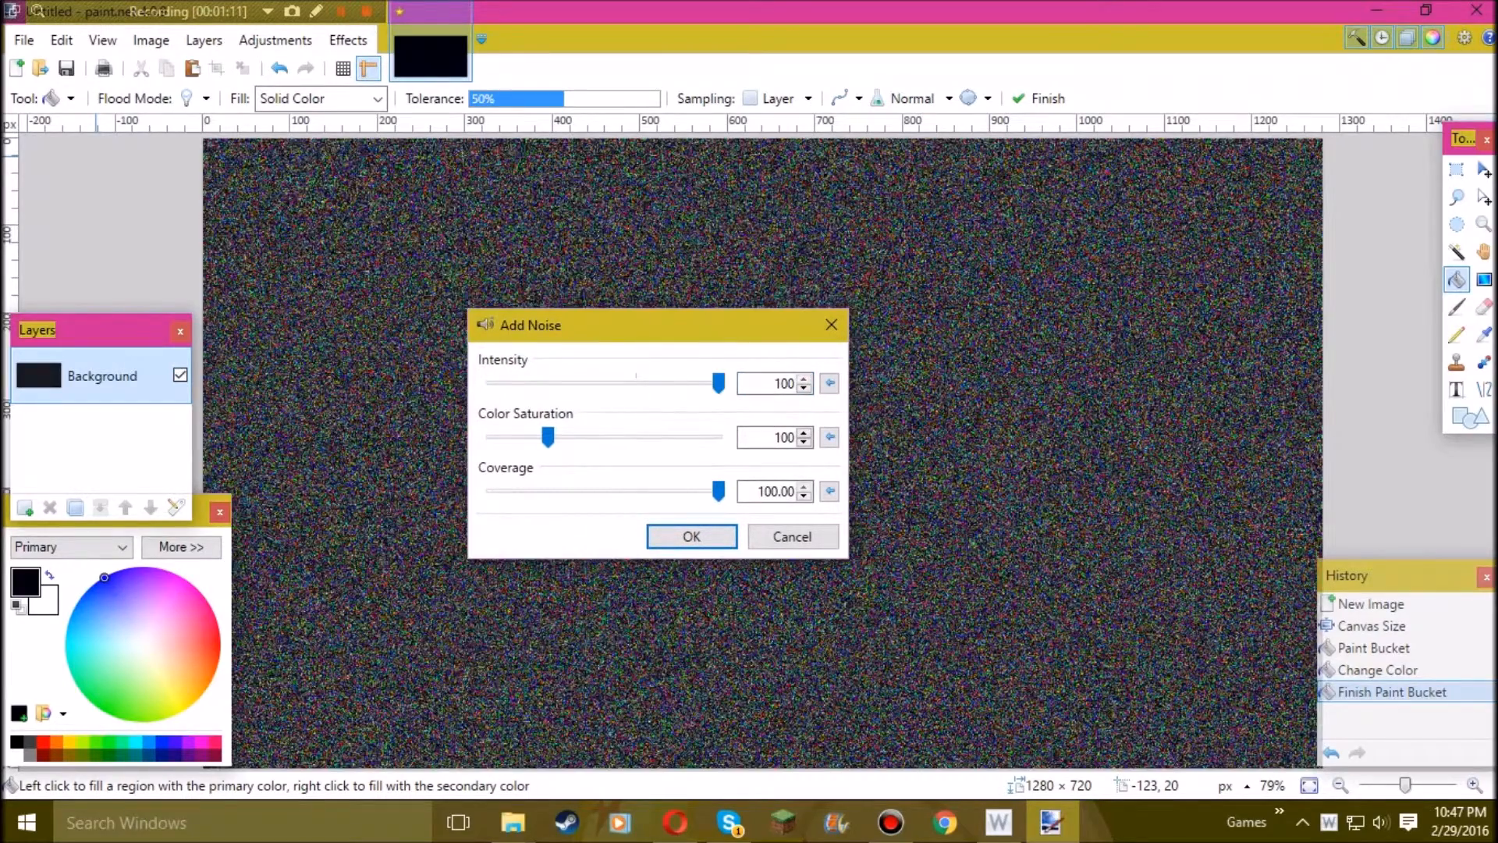
left_click_drag(548, 437, 497, 437)
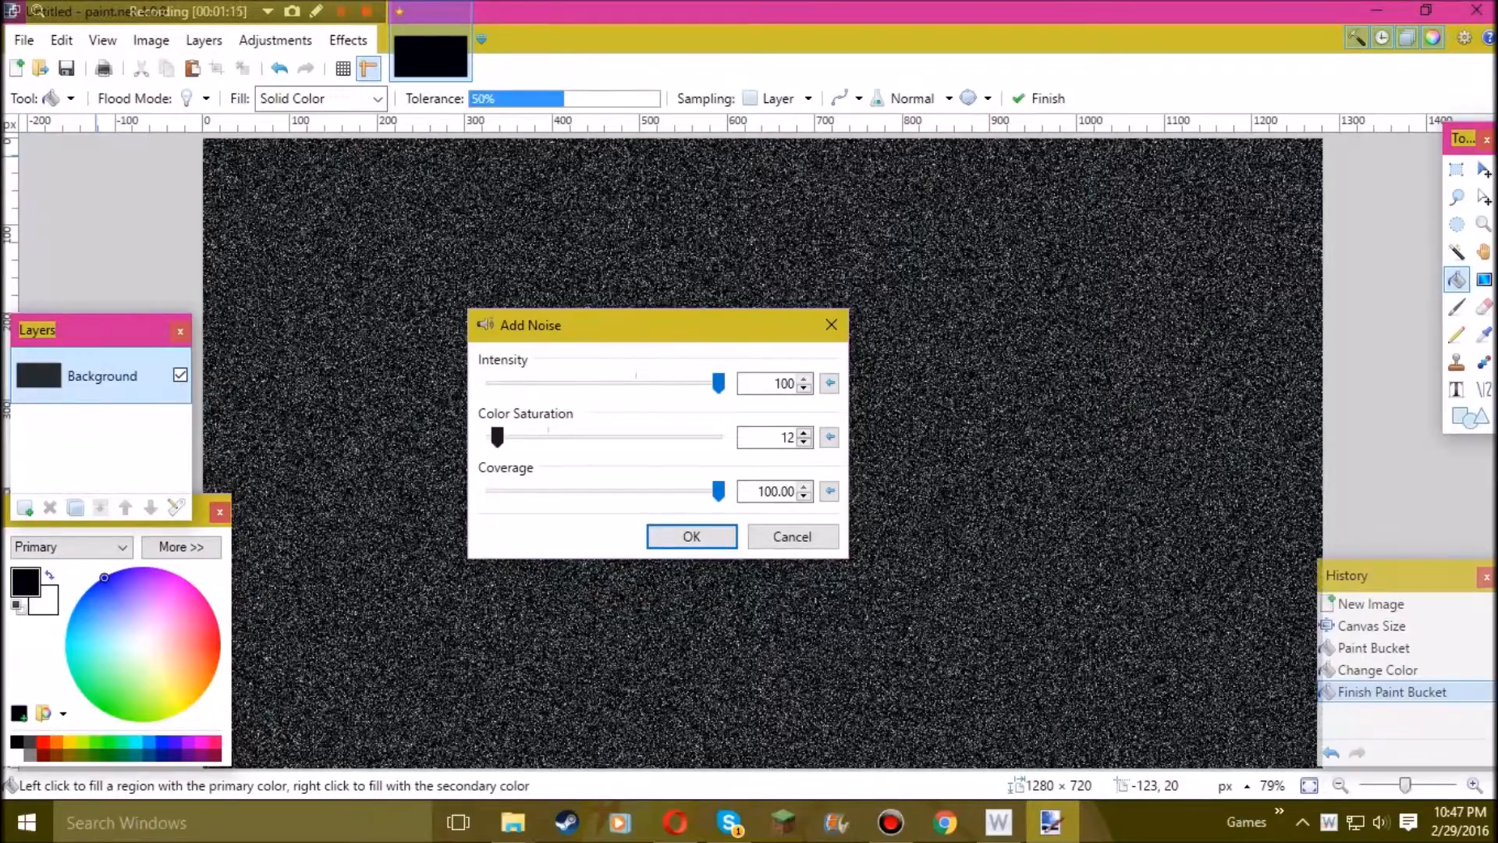
left_click_drag(593, 325, 705, 345)
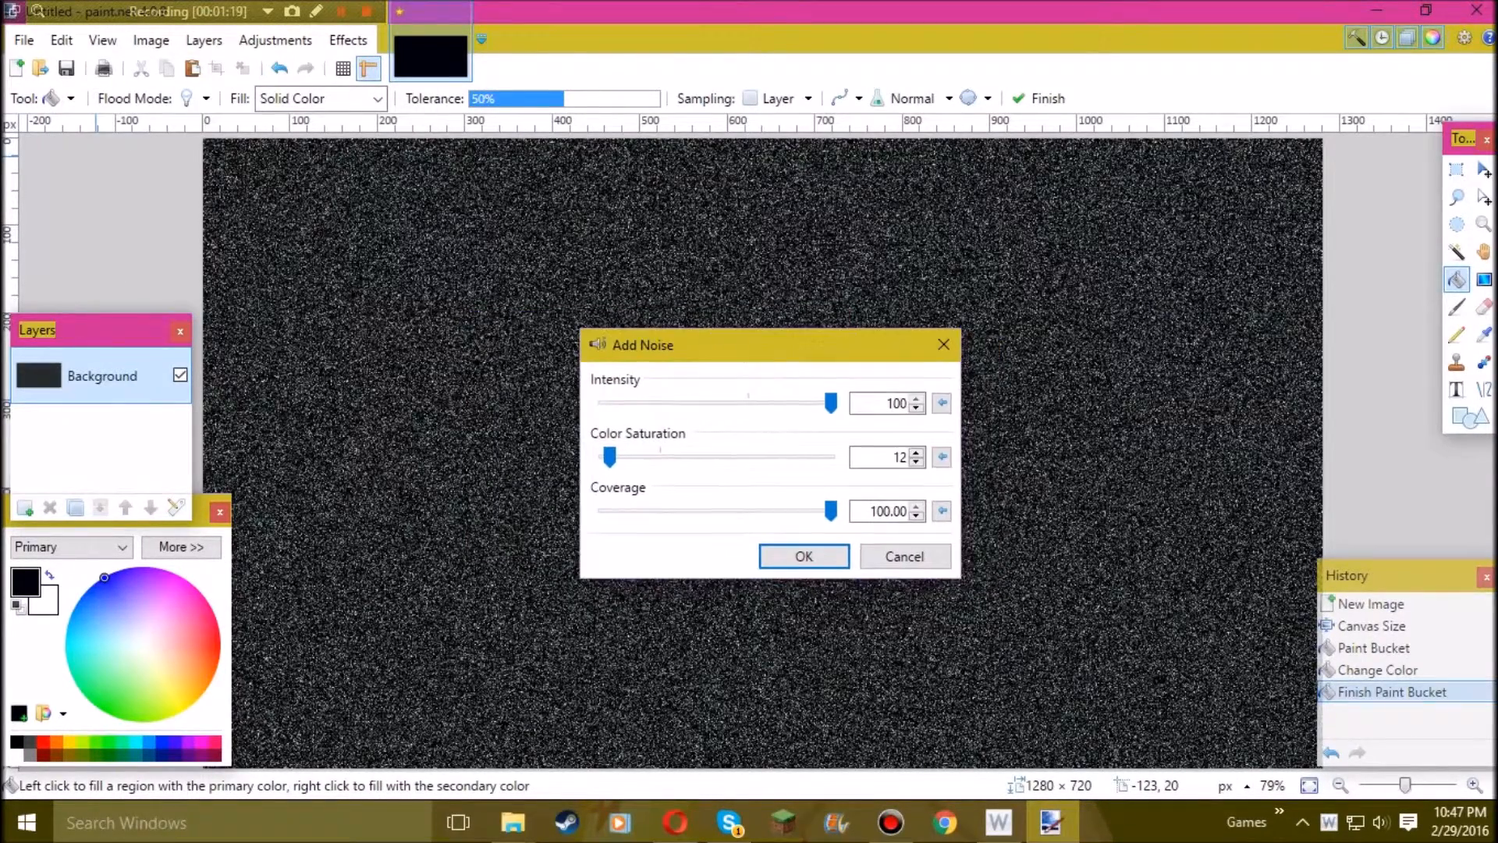
left_click_drag(830, 510, 621, 510)
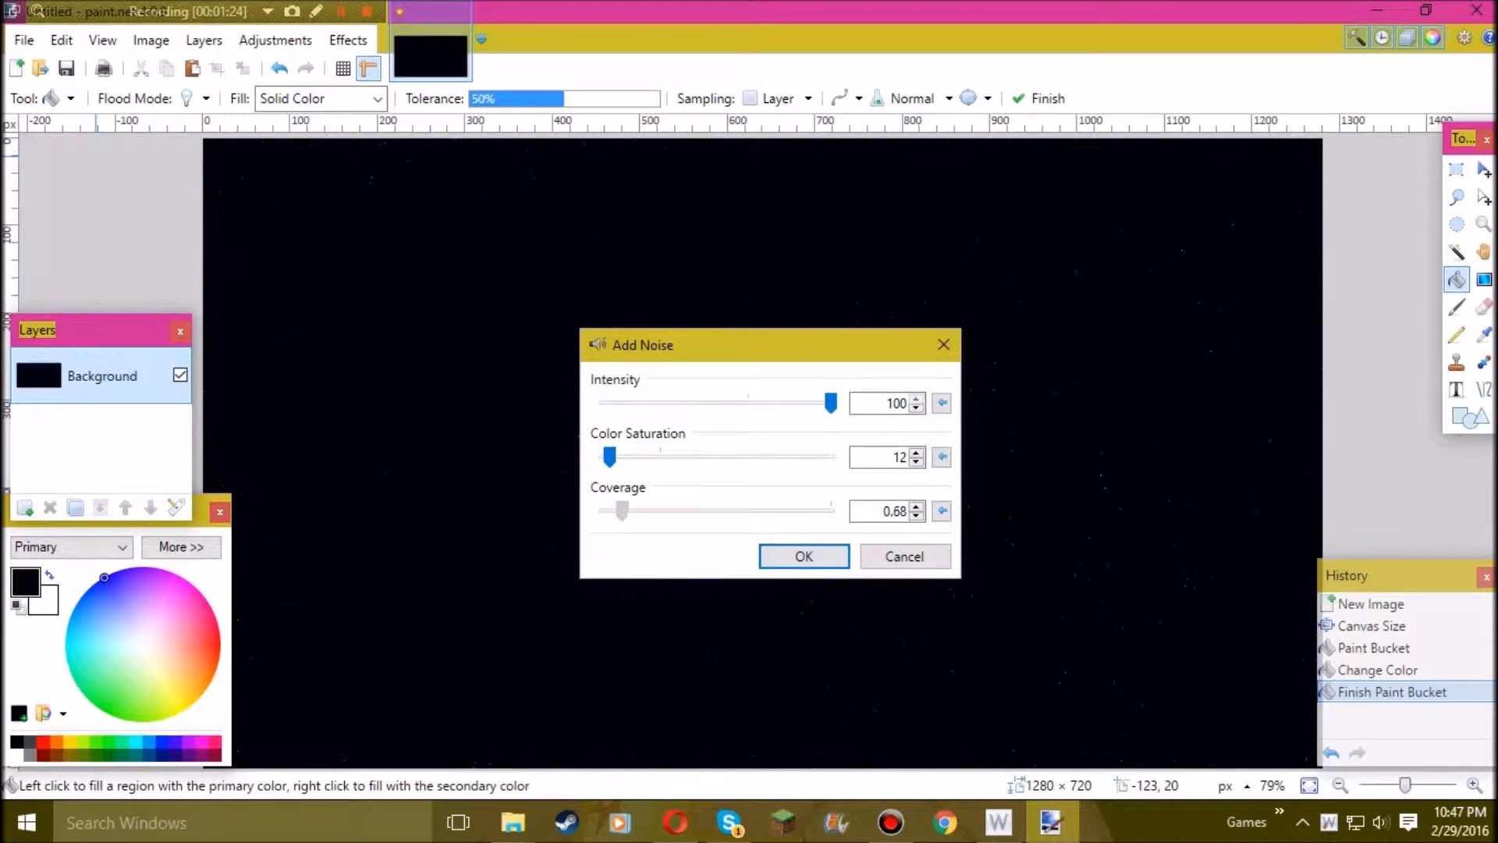
left_click_drag(834, 355, 672, 428)
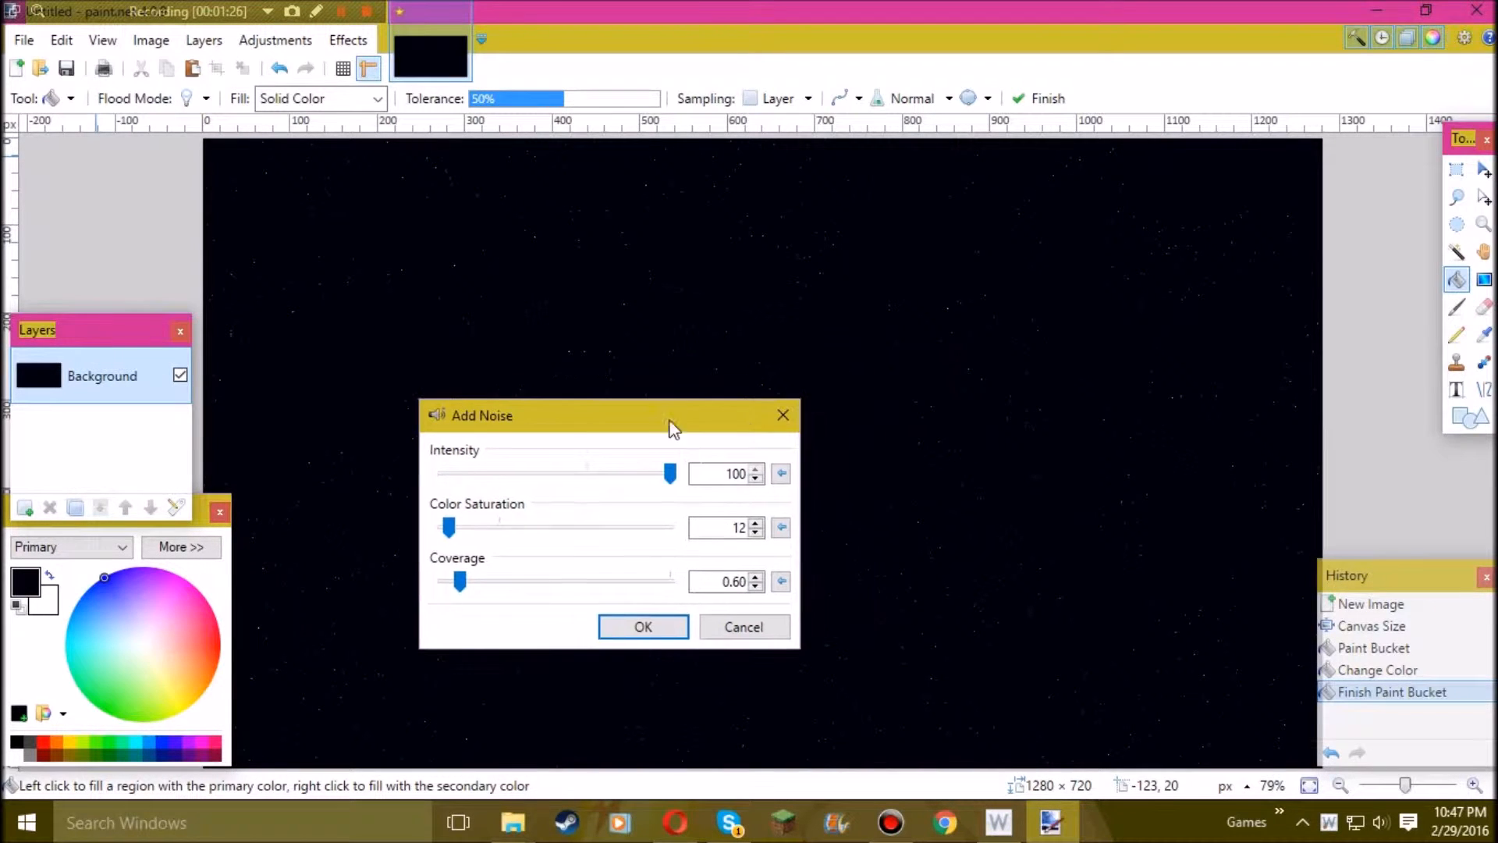
left_click(629, 626)
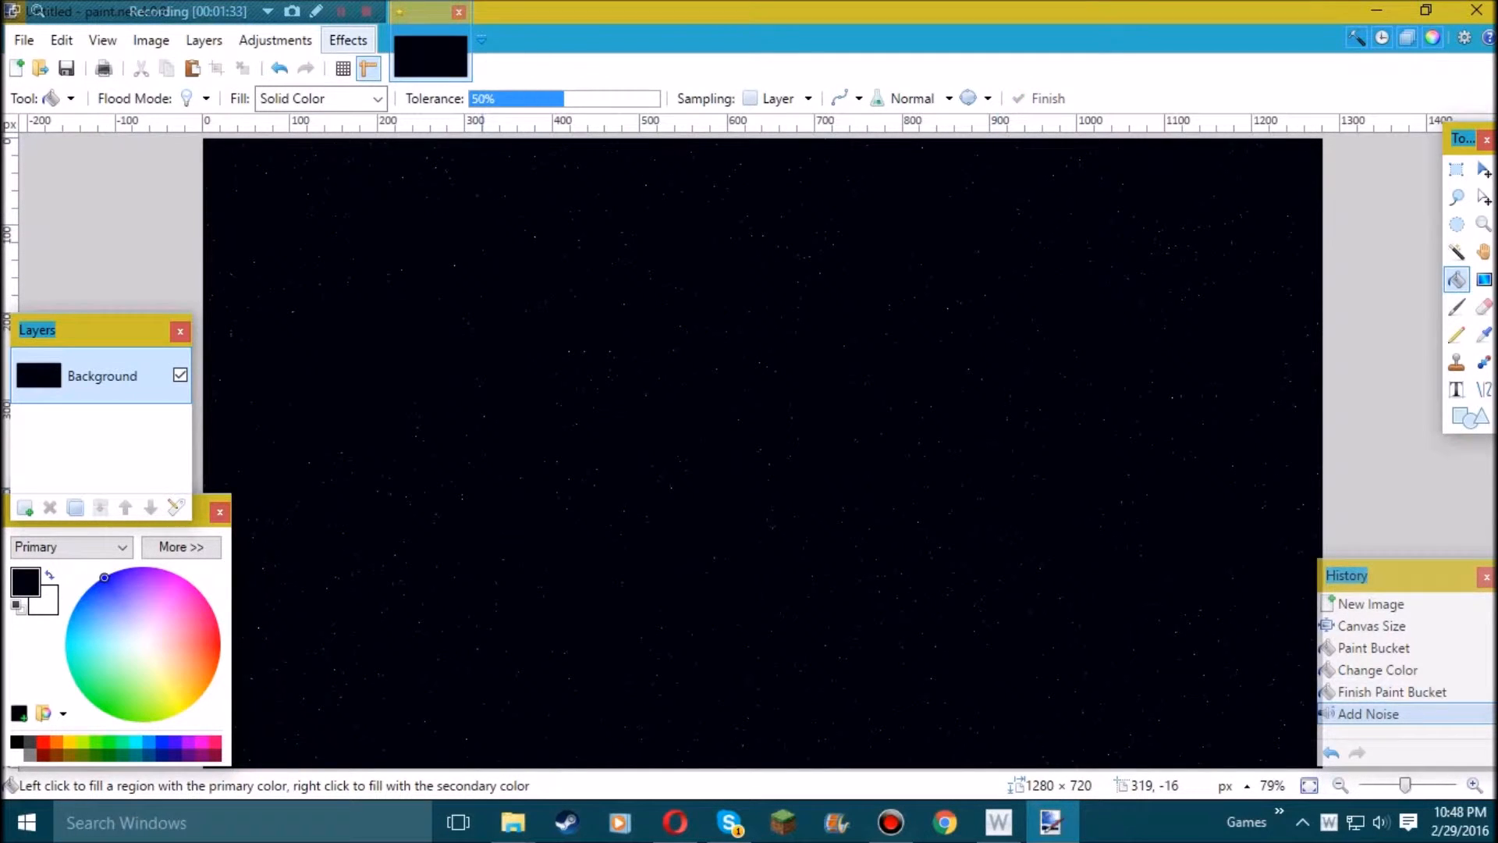
- Apply a second Add Noise pass to the background with intensity 83 and coverage 1.98
left_click(348, 40)
mouse_move(374, 243)
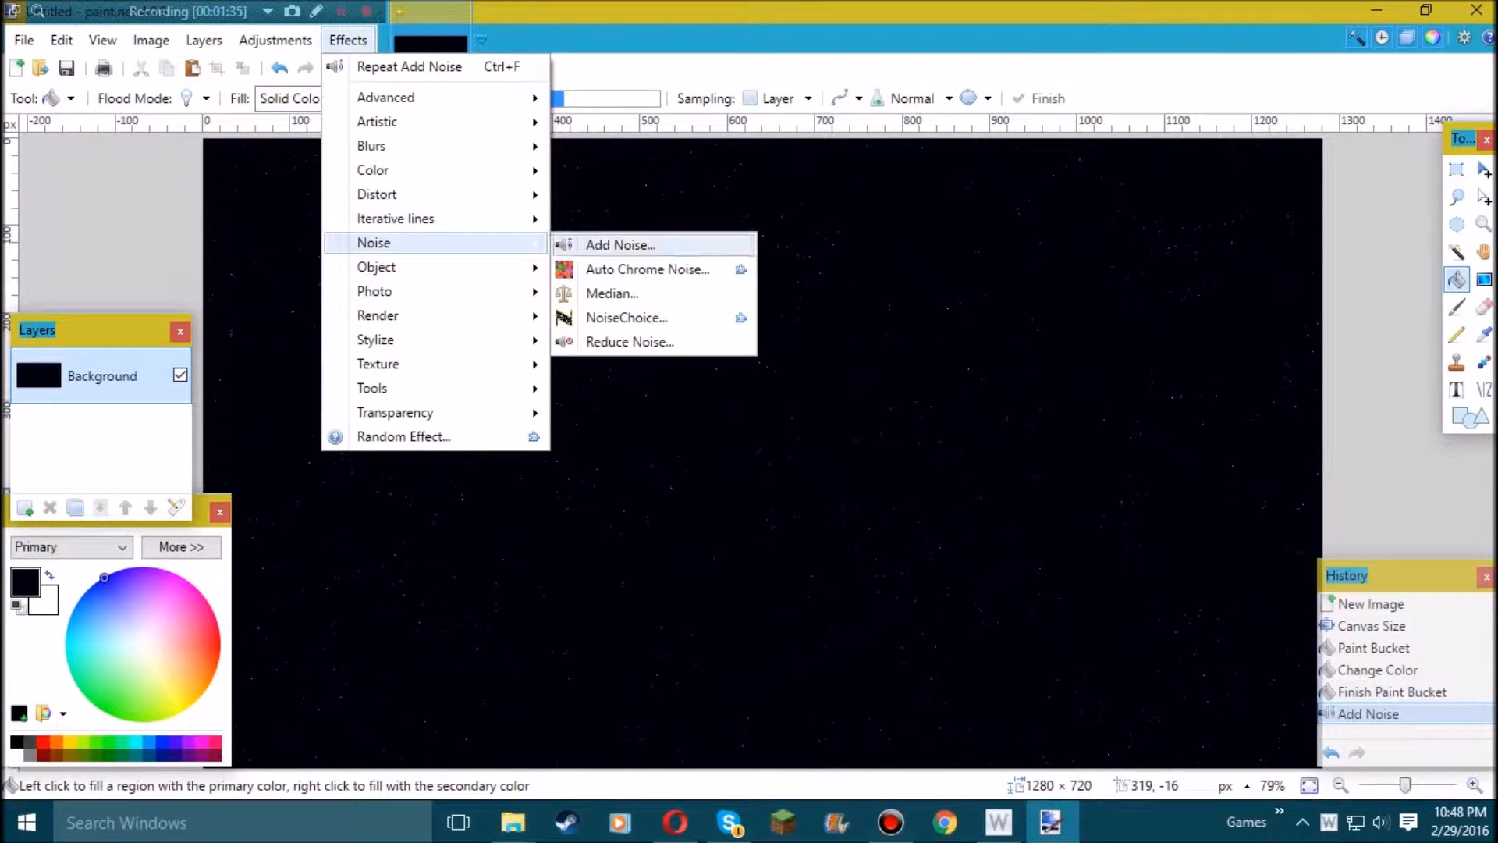
left_click(616, 242)
left_click_drag(812, 345, 773, 345)
left_click_drag(601, 453, 616, 453)
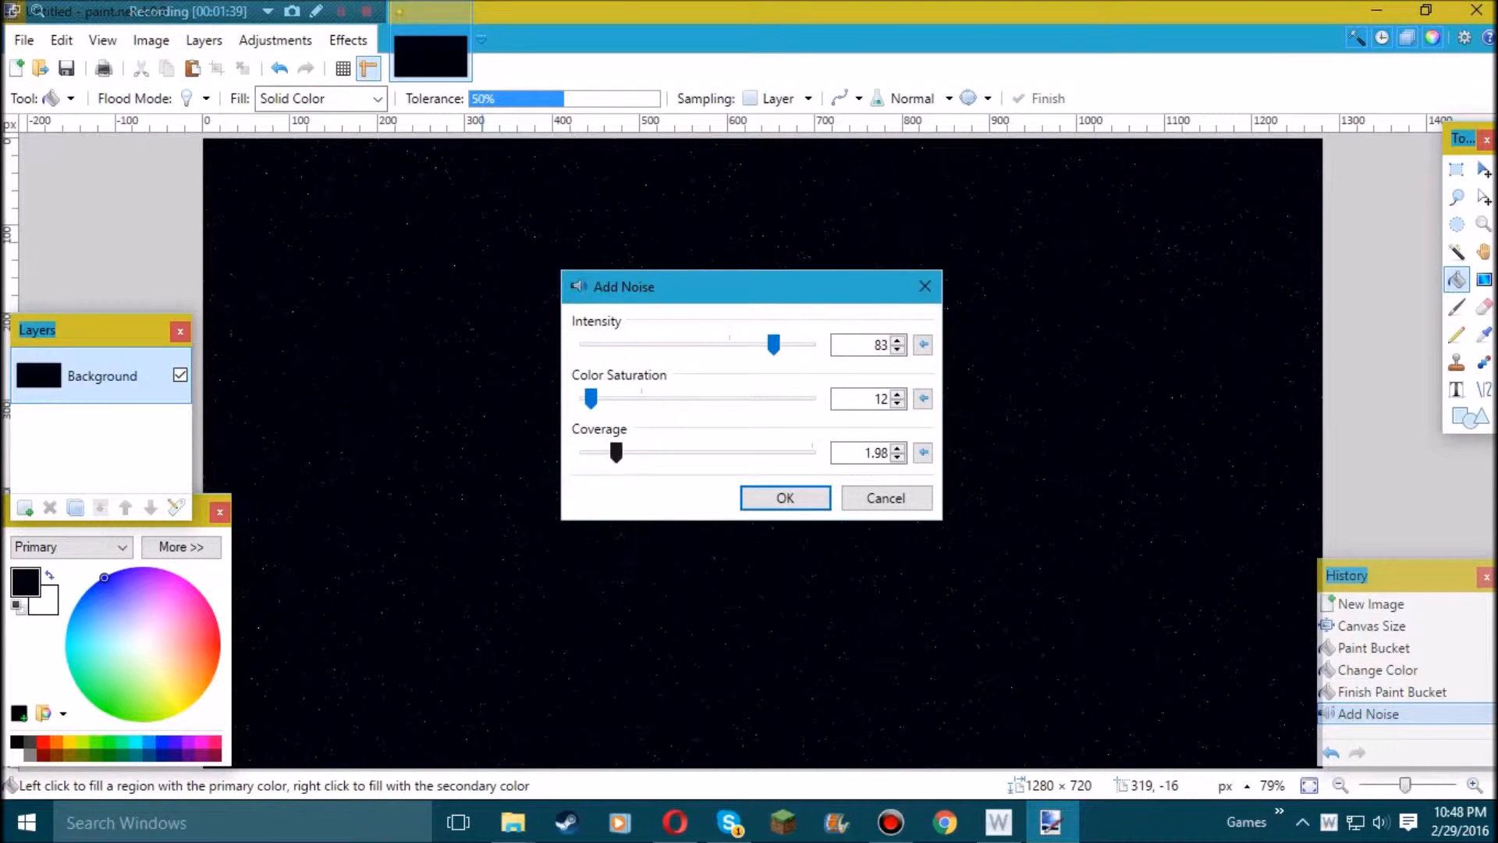
left_click(784, 498)
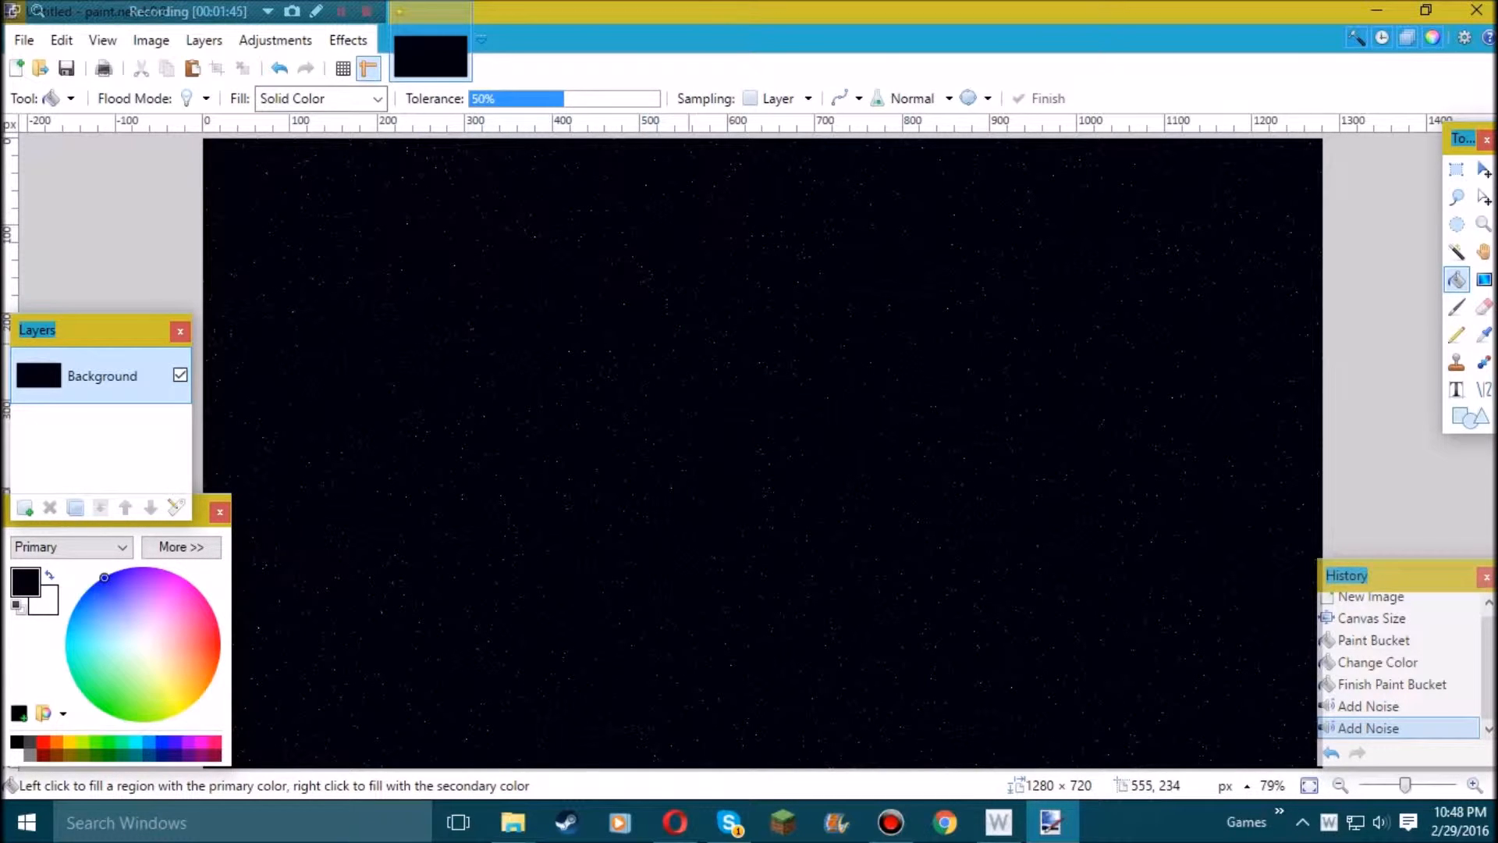
- Apply a third Add Noise pass to the background with intensity 58 and coverage 6.62
left_click(348, 40)
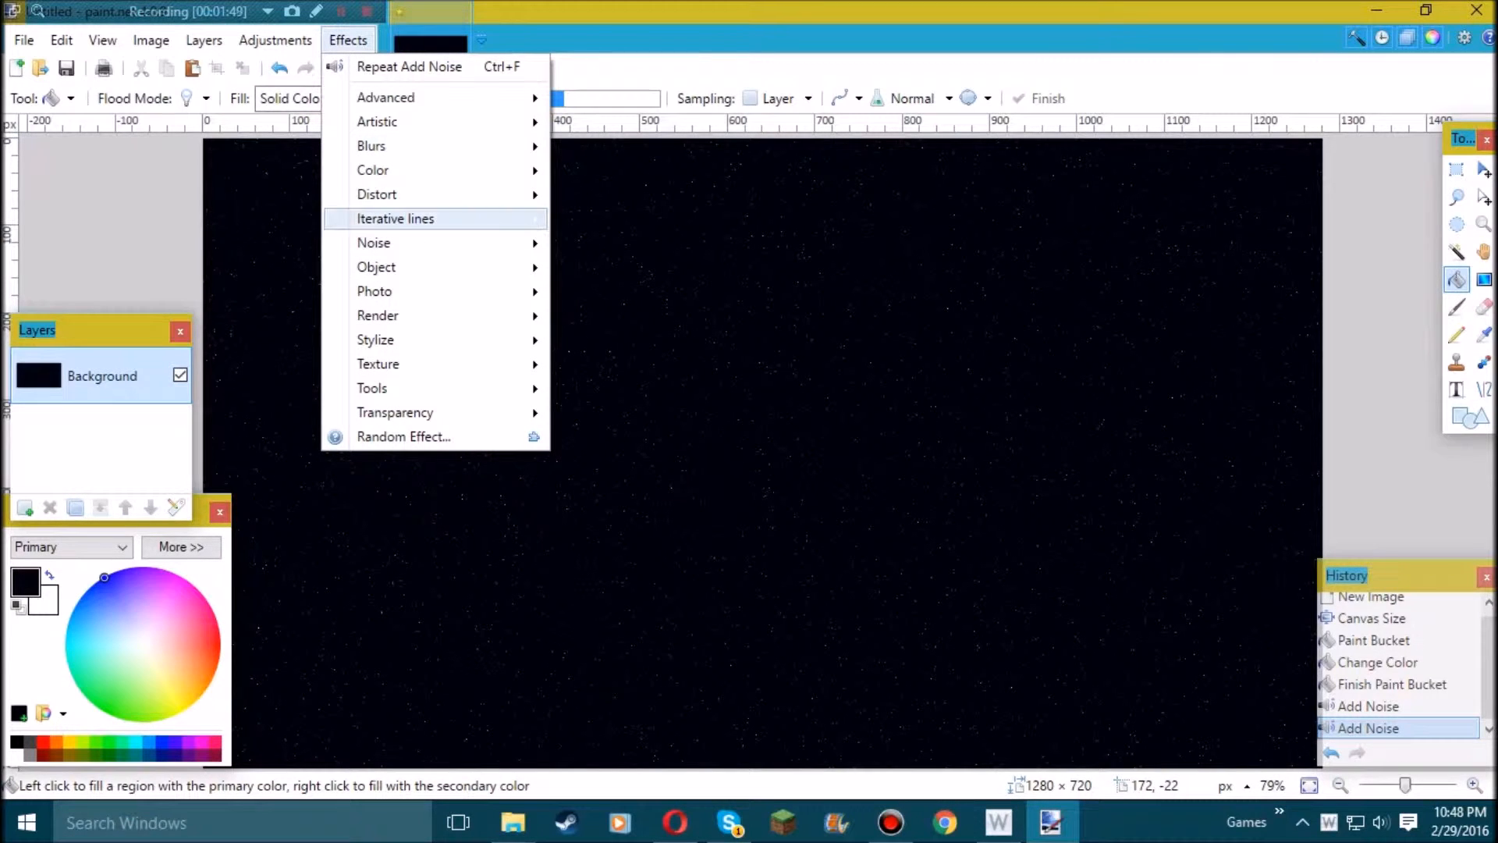
mouse_move(374, 242)
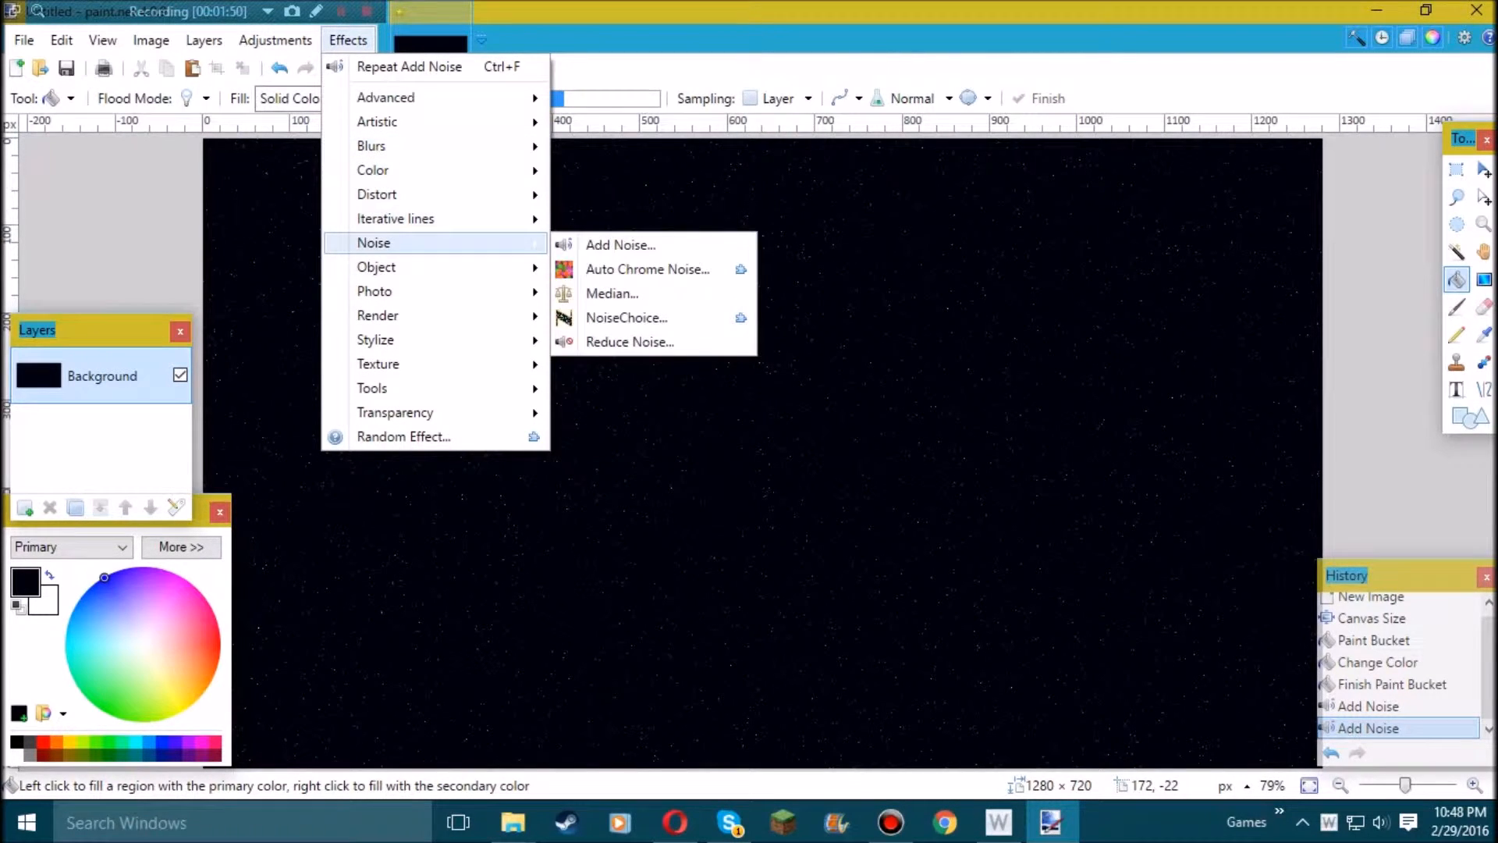
left_click(615, 242)
left_click_drag(773, 344, 716, 344)
left_click_drag(617, 451, 642, 452)
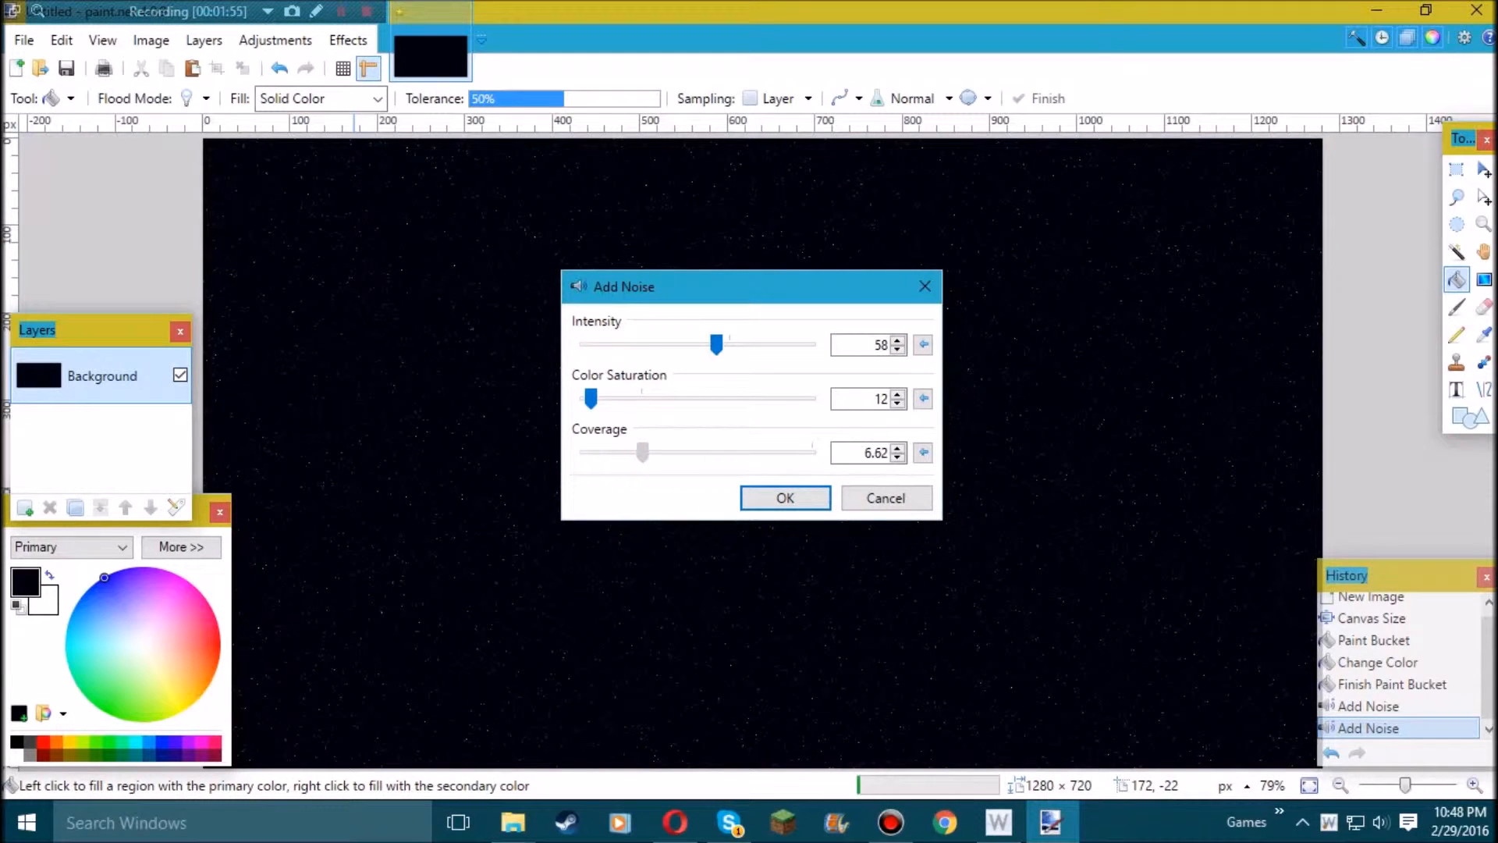
key("Return")
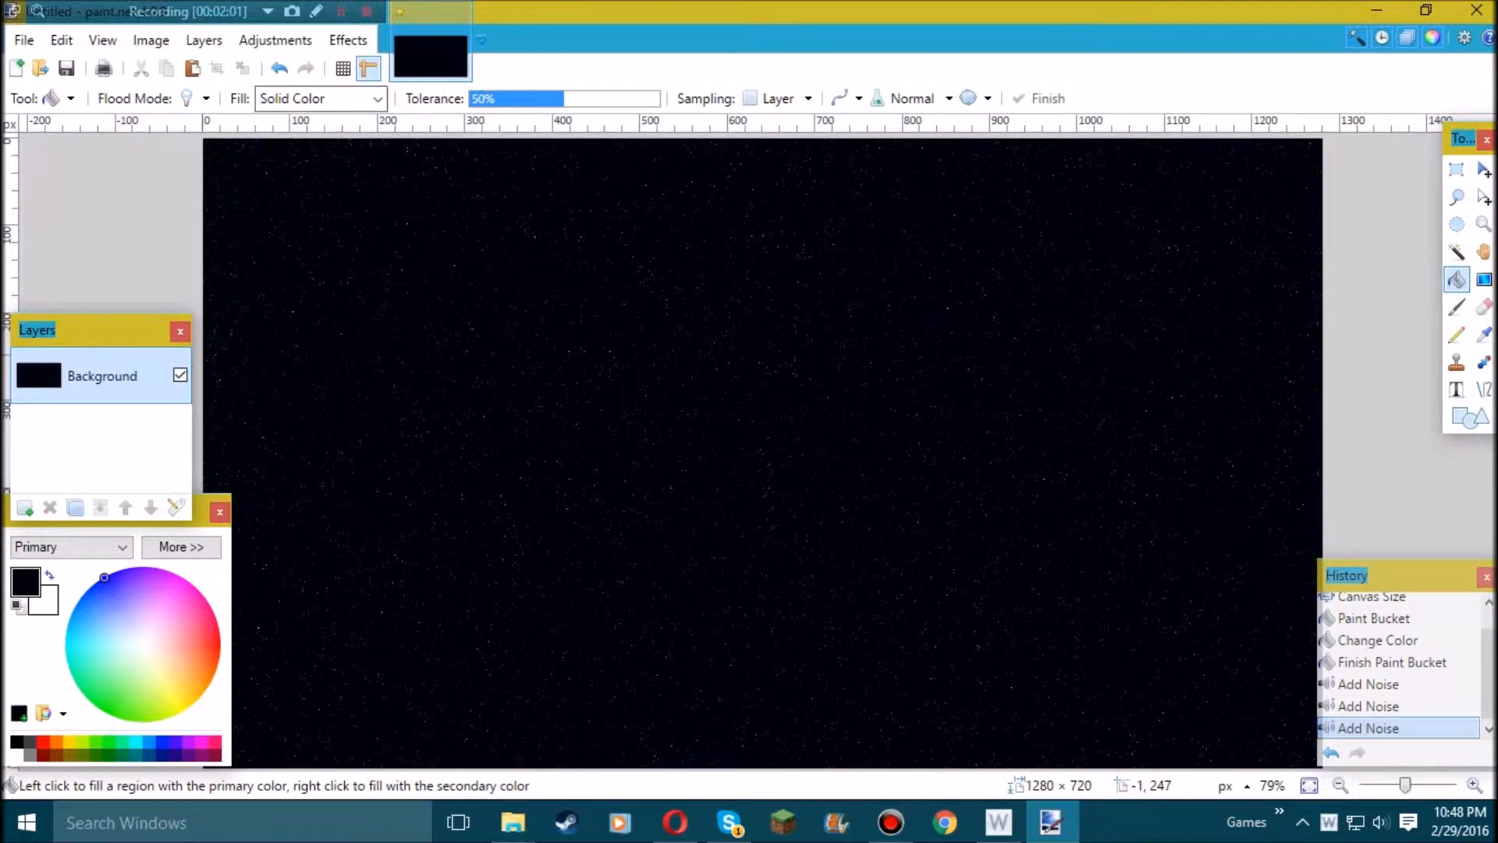
- Add a new layer above the starry background and render a Julia Fractal on it with zoom 0.90
left_click(25, 507)
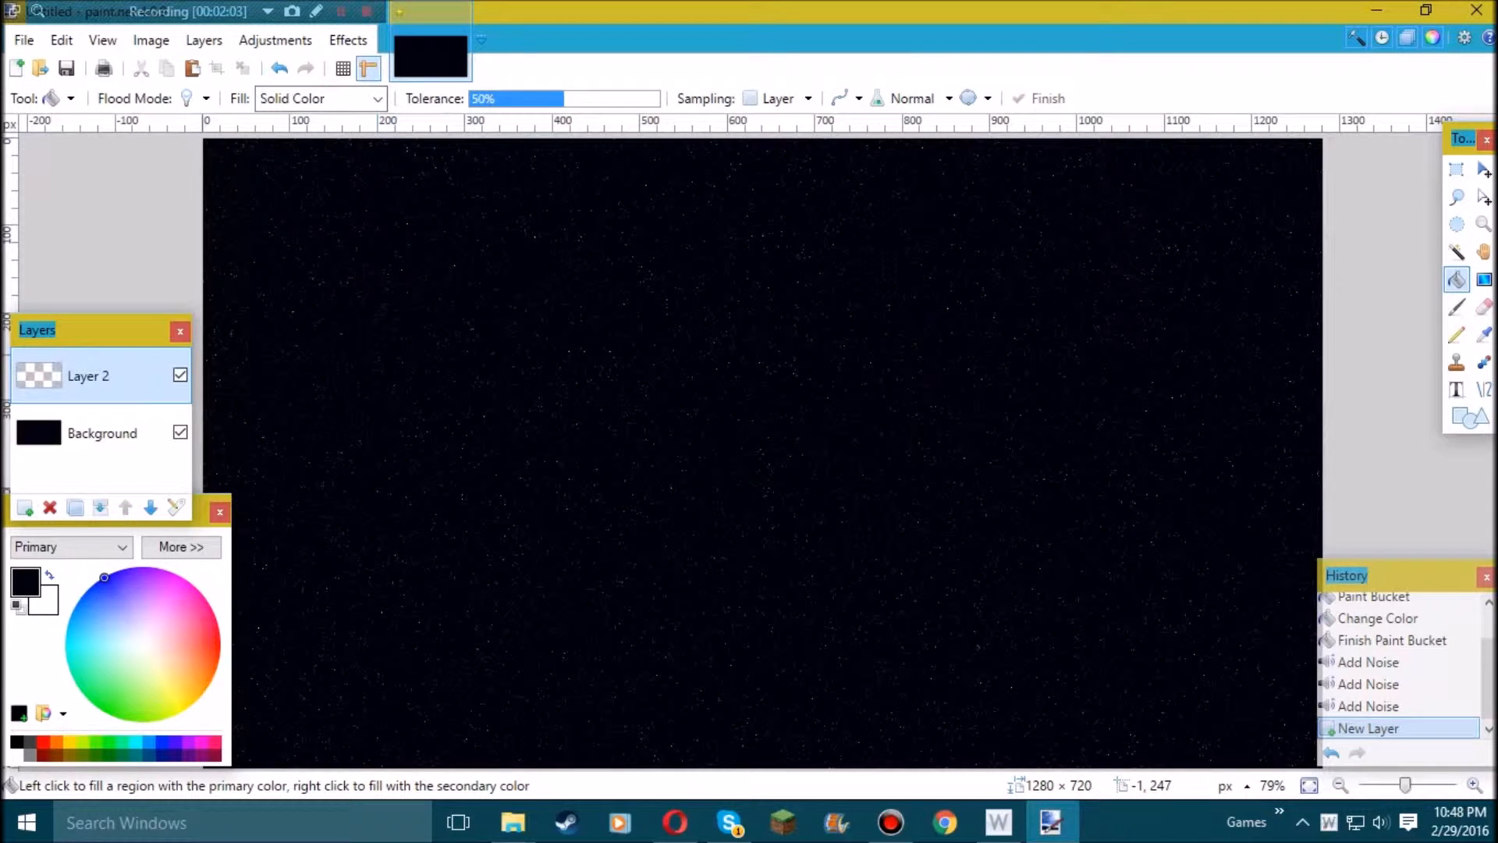
left_click(348, 40)
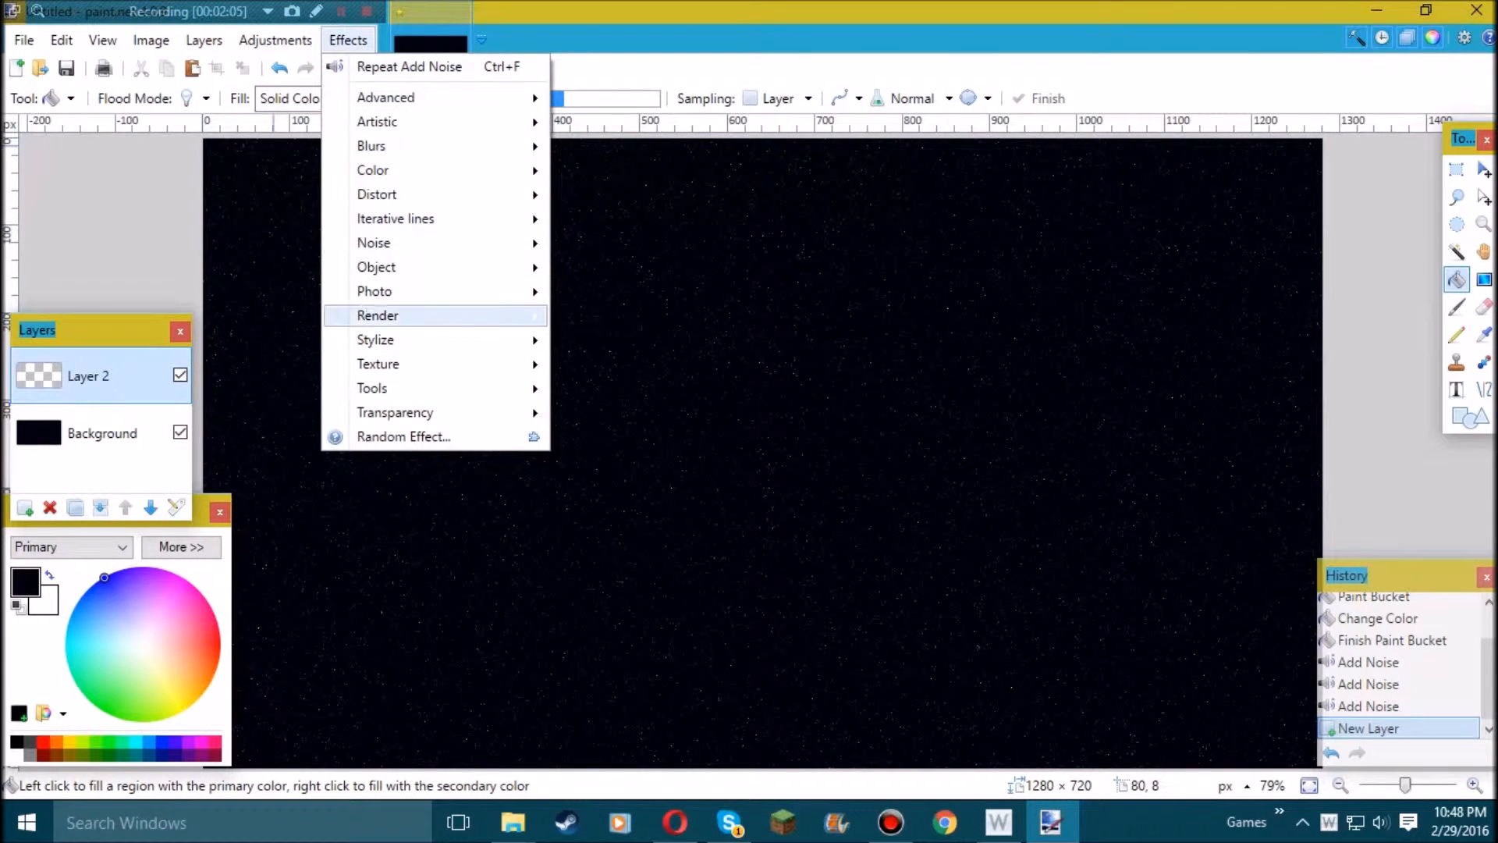
mouse_move(437, 315)
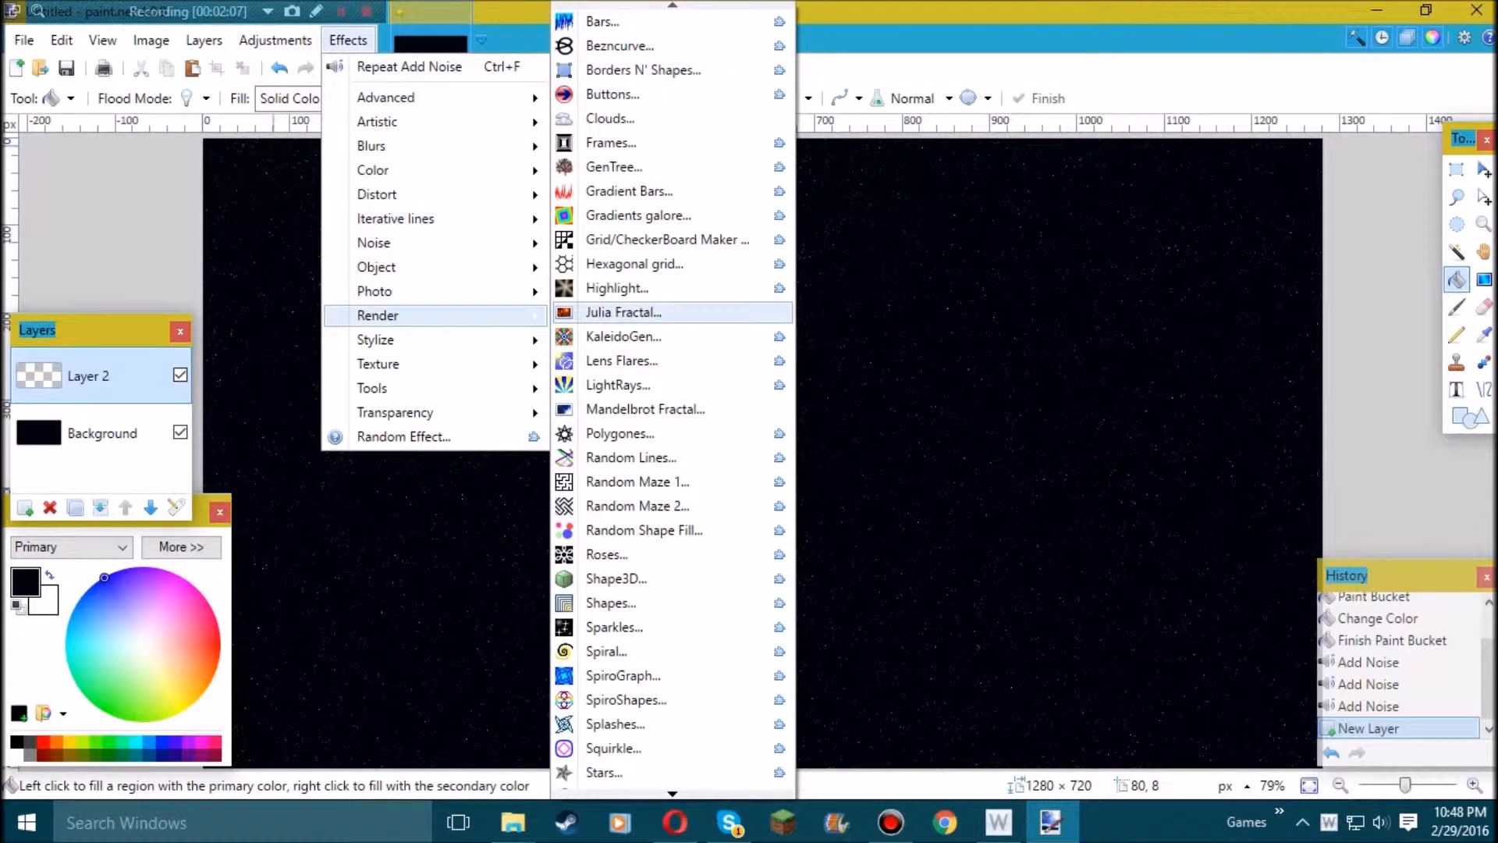
left_click(623, 312)
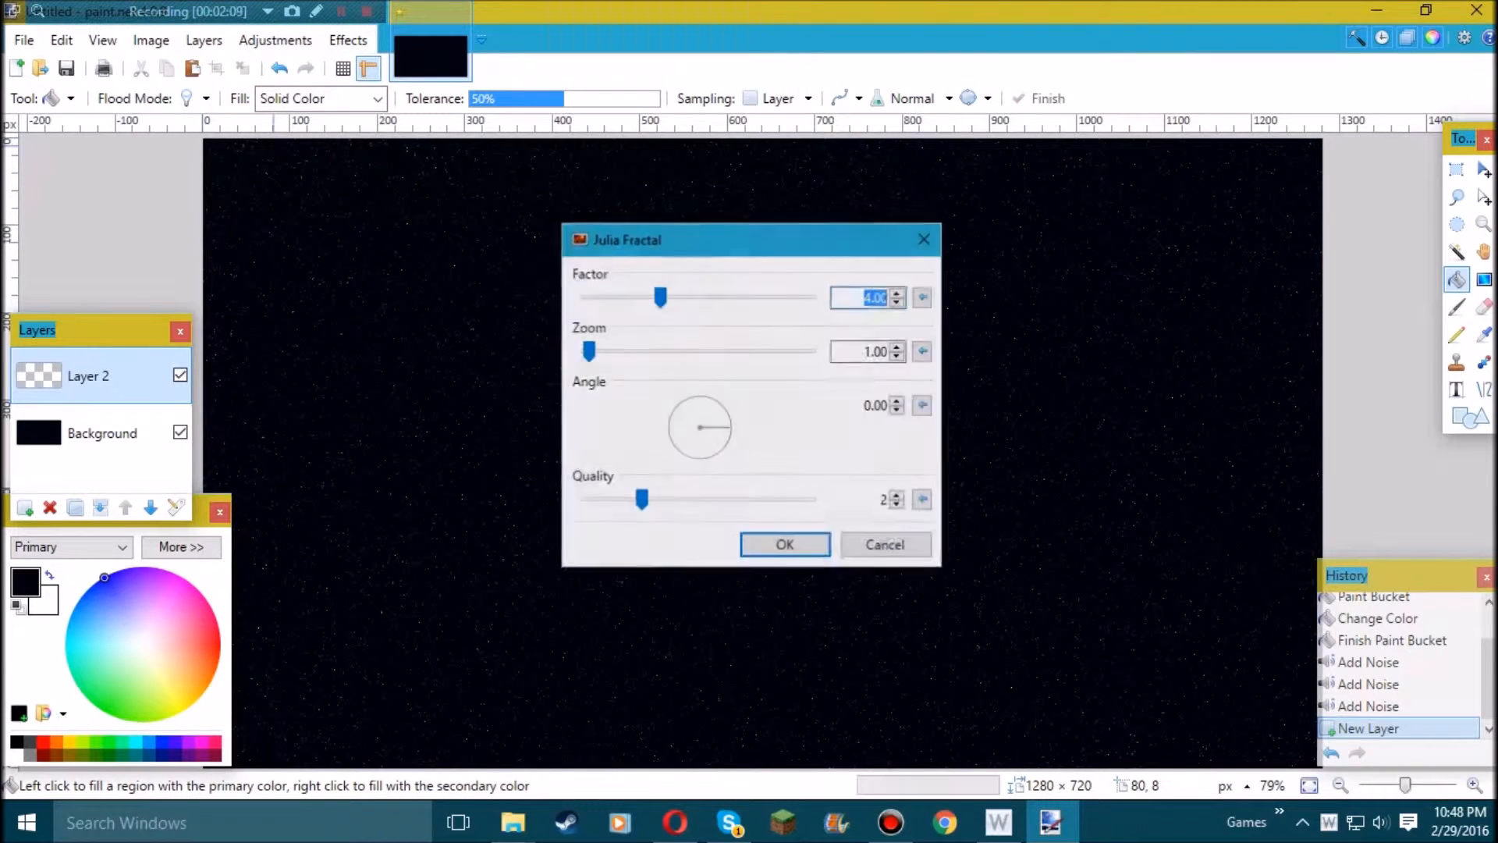
left_click_drag(766, 239, 320, 309)
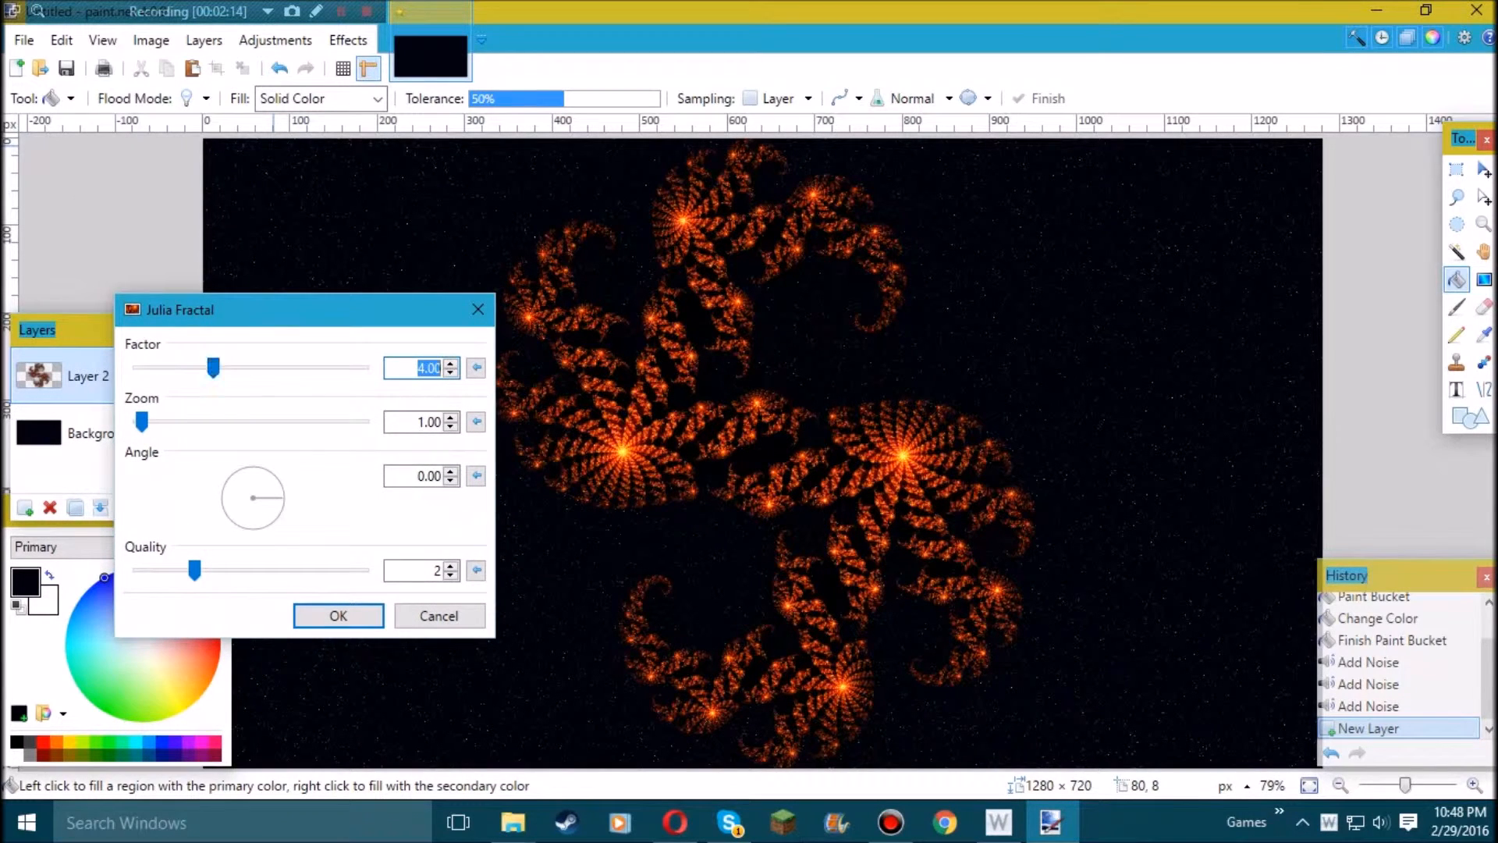
left_click(429, 422)
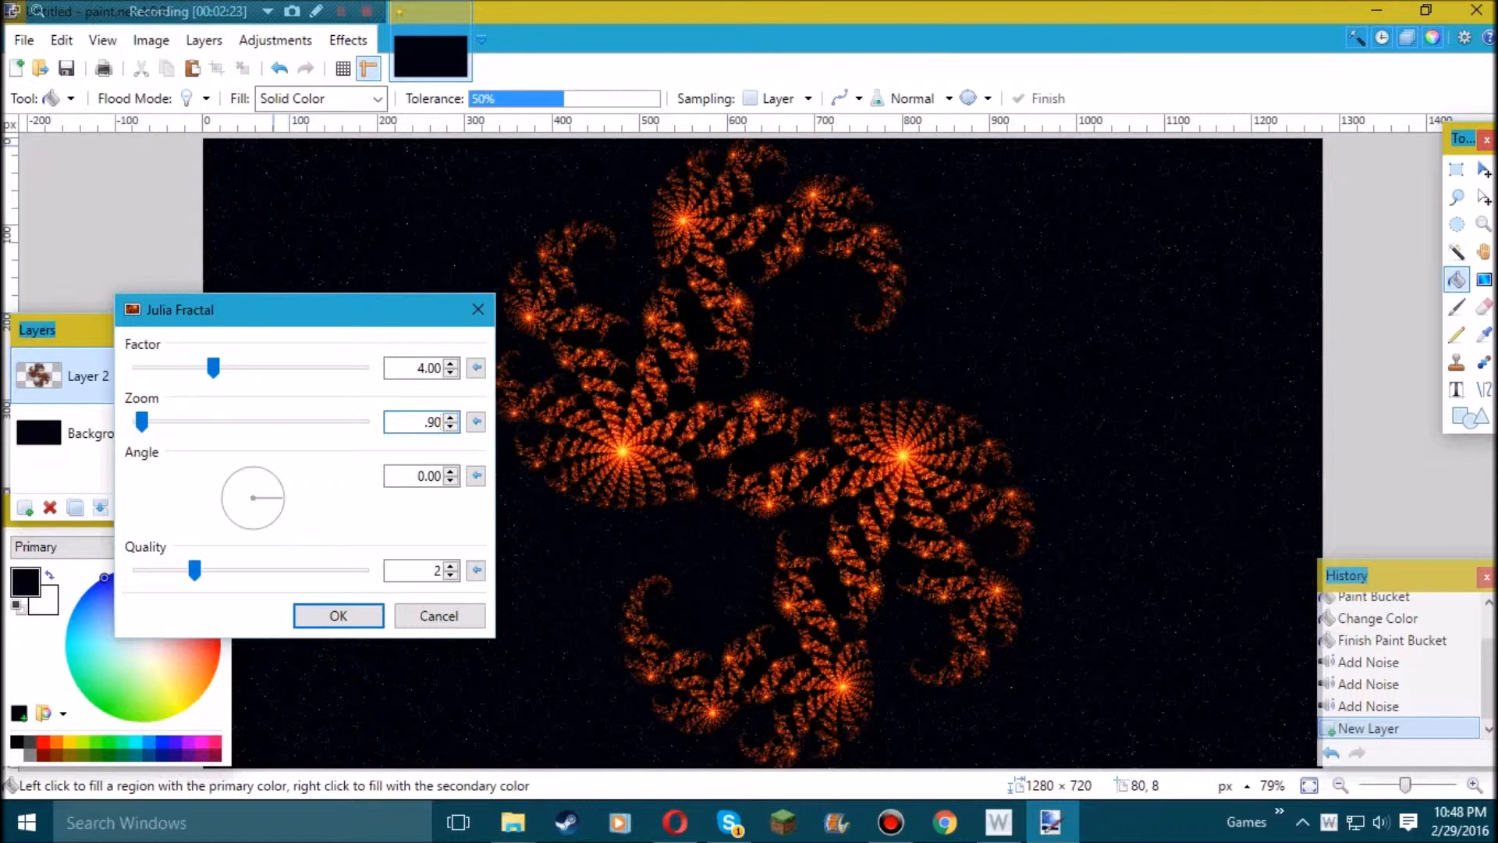
type(".90")
left_click(419, 475)
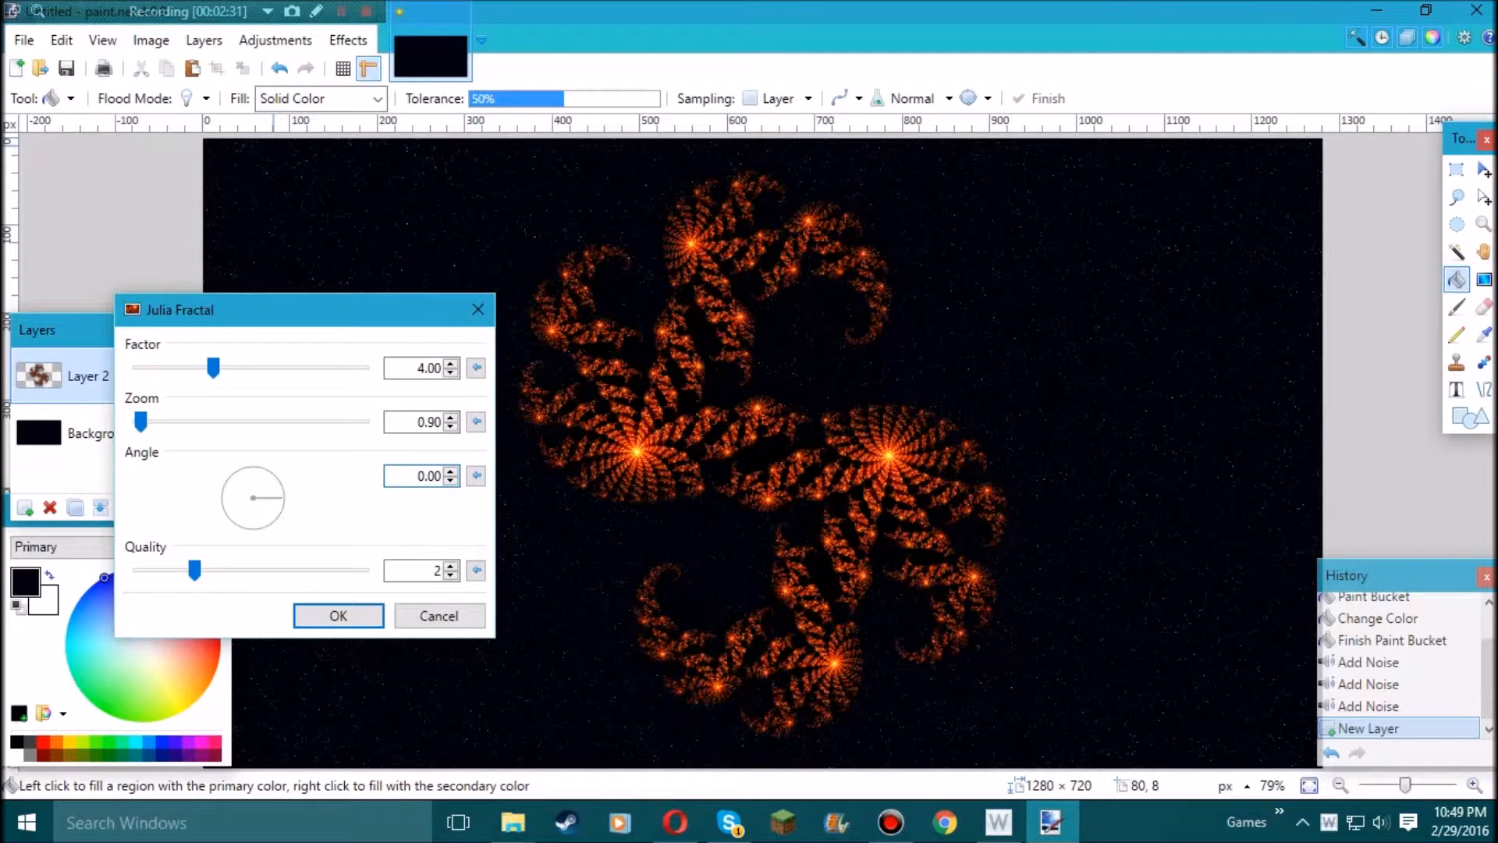
left_click_drag(304, 310, 328, 270)
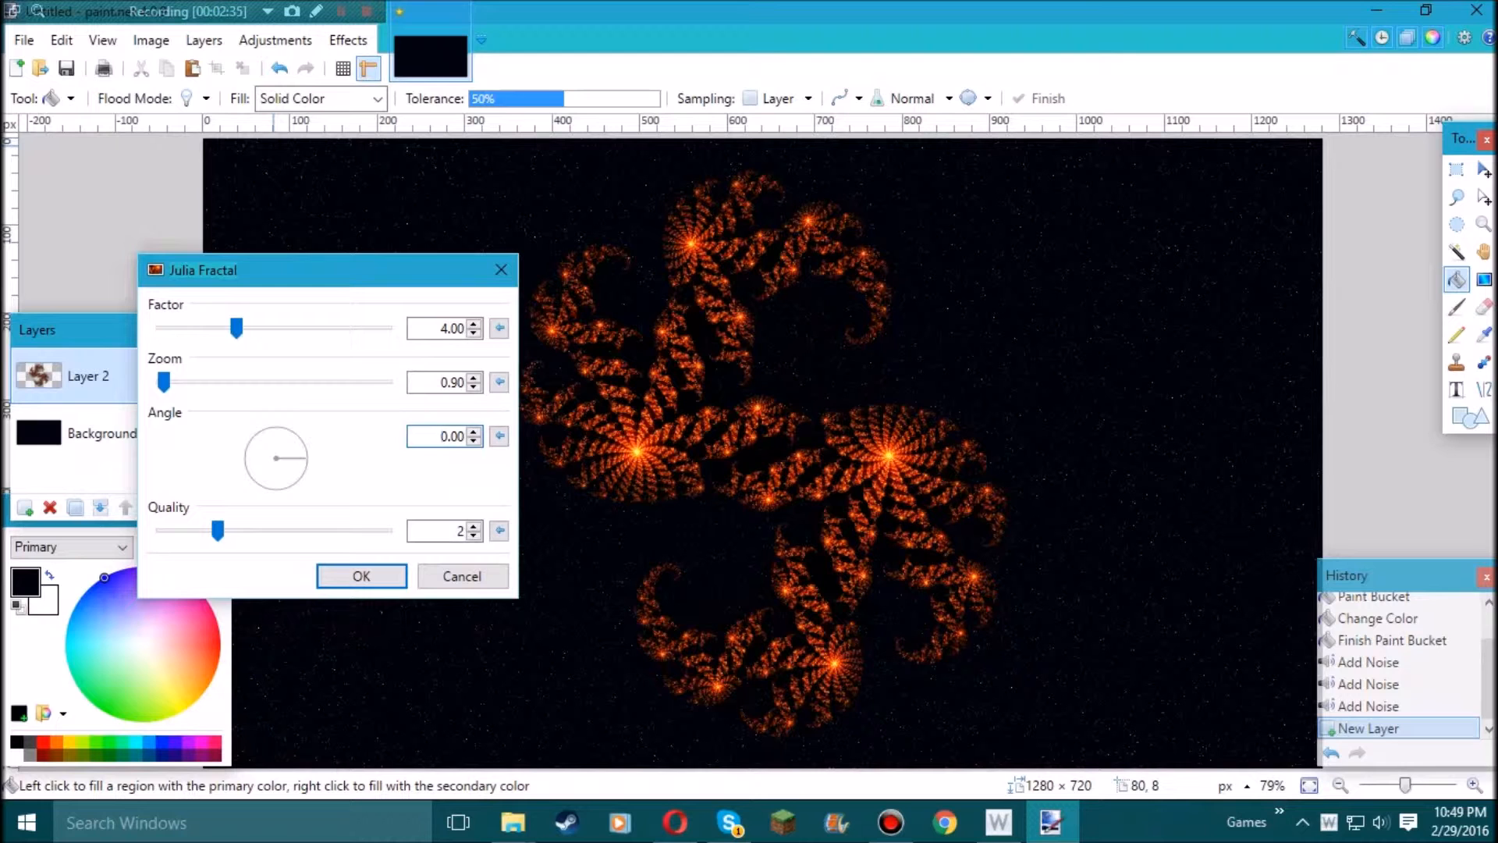
left_click(362, 575)
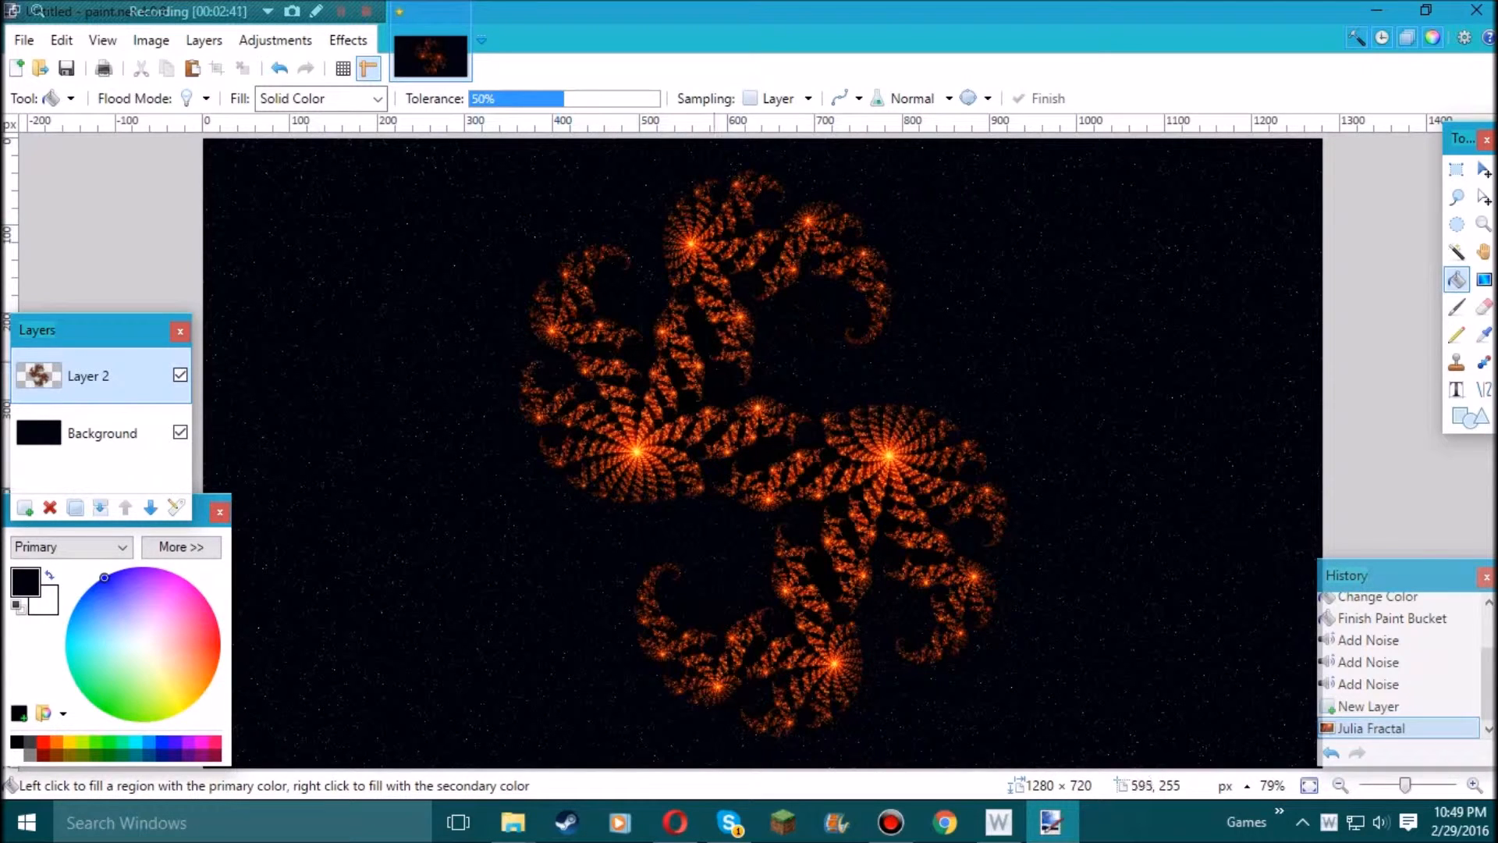
- Recolor the Julia fractal on Layer 2 with Hue / Saturation, using hue 180, saturation 100 and a slightly raised lightness
left_click(276, 40)
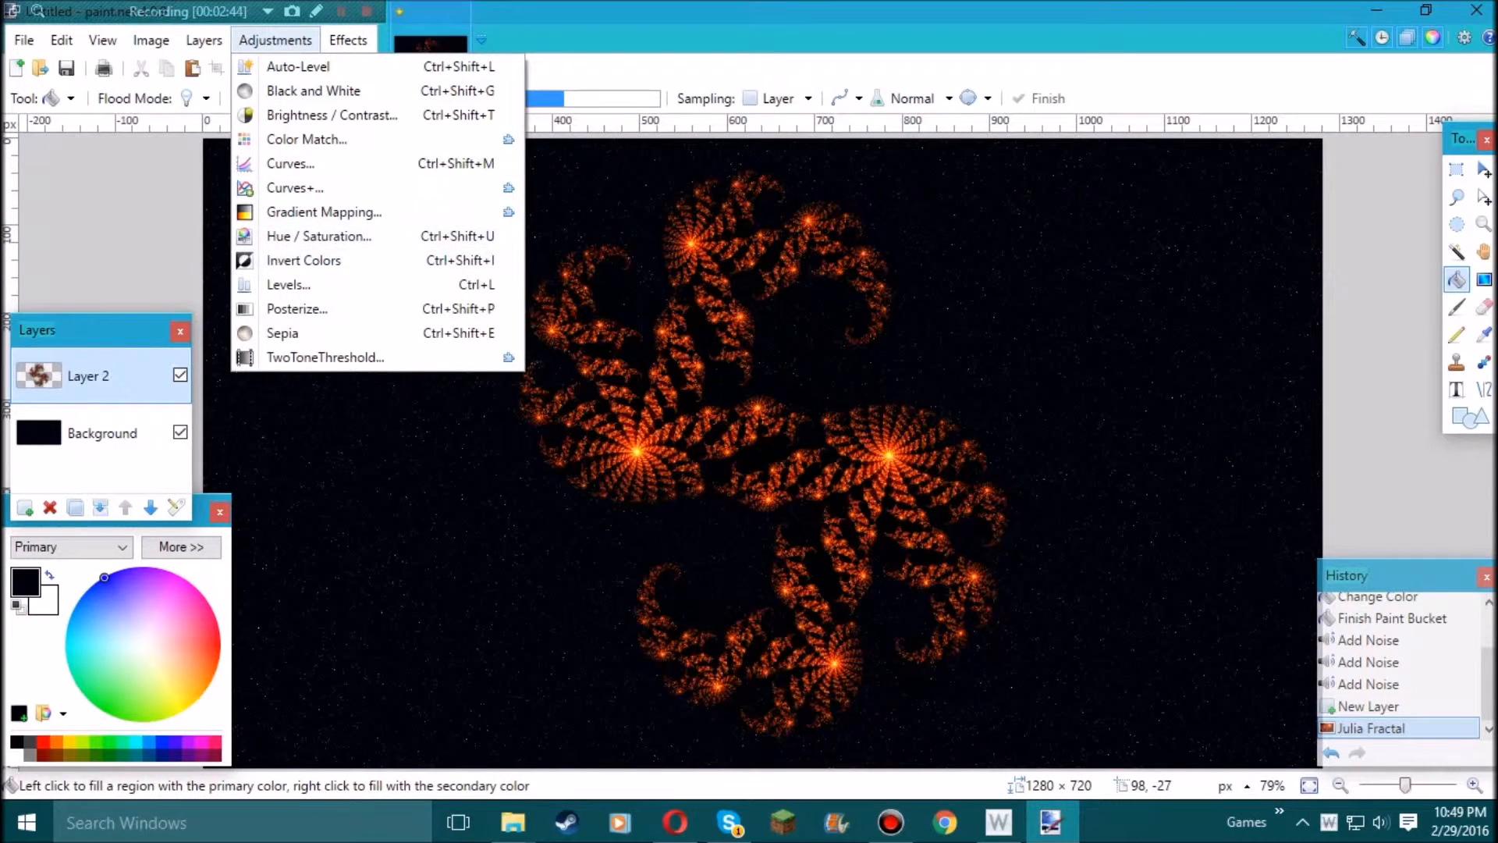
left_click(319, 235)
left_click_drag(722, 288, 320, 421)
left_click_drag(294, 477, 406, 478)
mouse_move(293, 531)
left_mouse_down()
mouse_move(351, 532)
mouse_move(185, 531)
mouse_move(335, 531)
mouse_move(291, 532)
left_mouse_up()
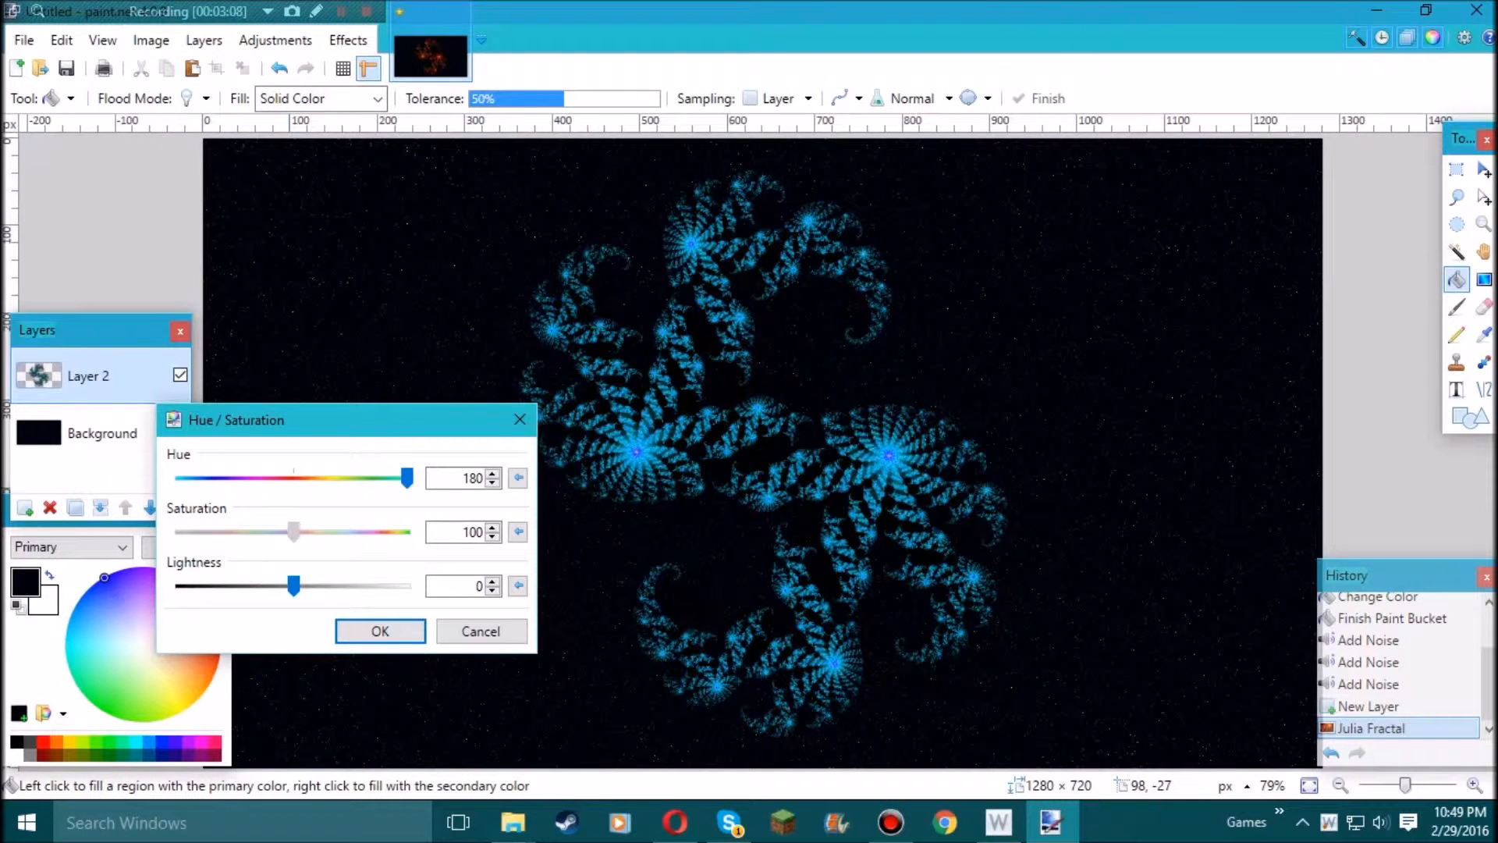
mouse_move(296, 585)
left_mouse_down()
mouse_move(308, 585)
mouse_move(262, 586)
mouse_move(304, 585)
left_mouse_up()
left_click(380, 630)
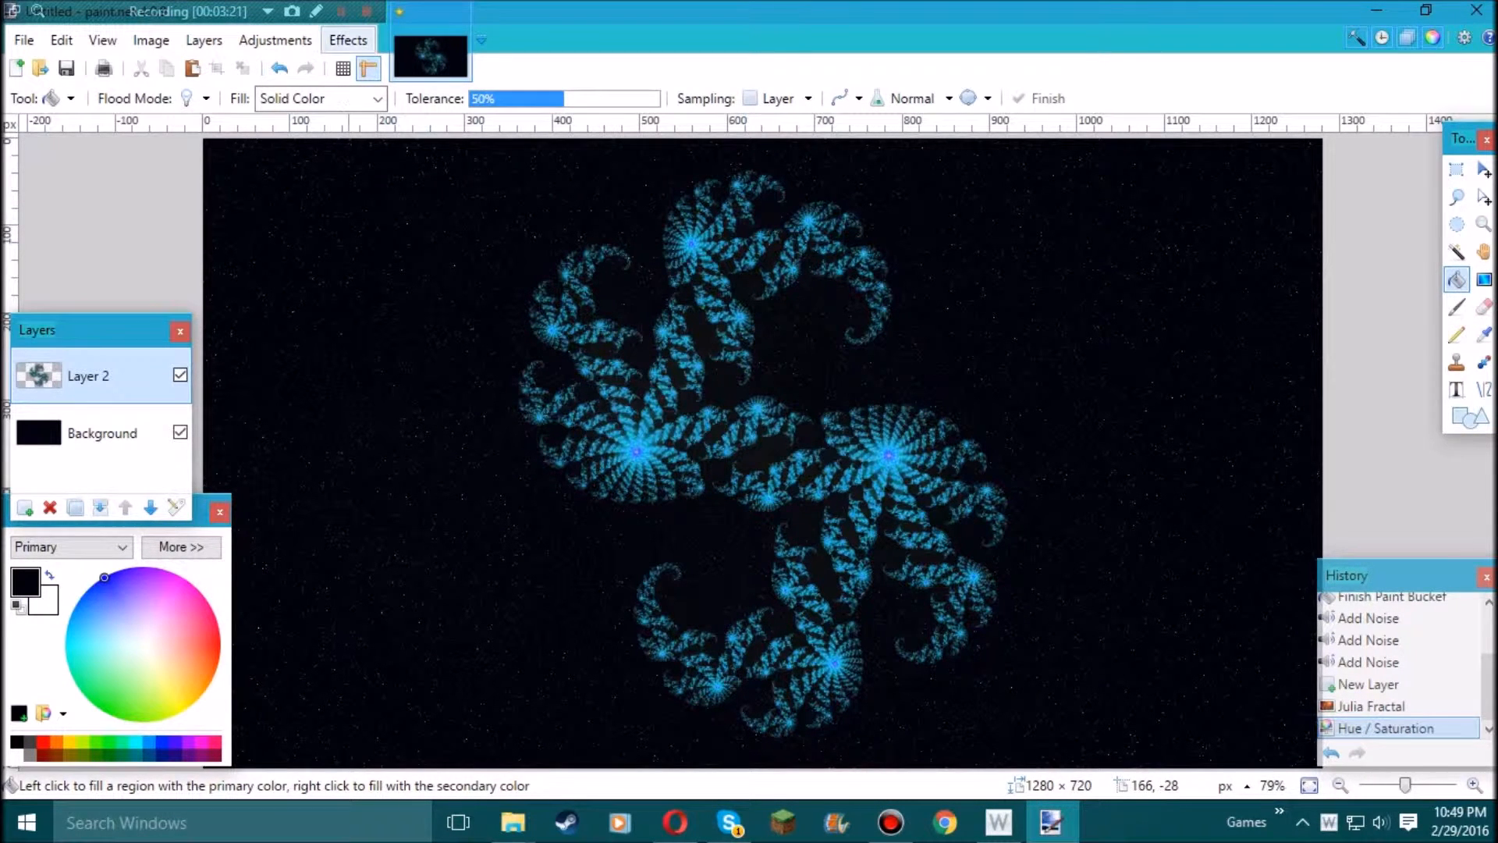
- Apply the Twist distortion to the blue fractal on Layer 2 with amount 28.67, size 1.28 and quality 2
left_click(348, 39)
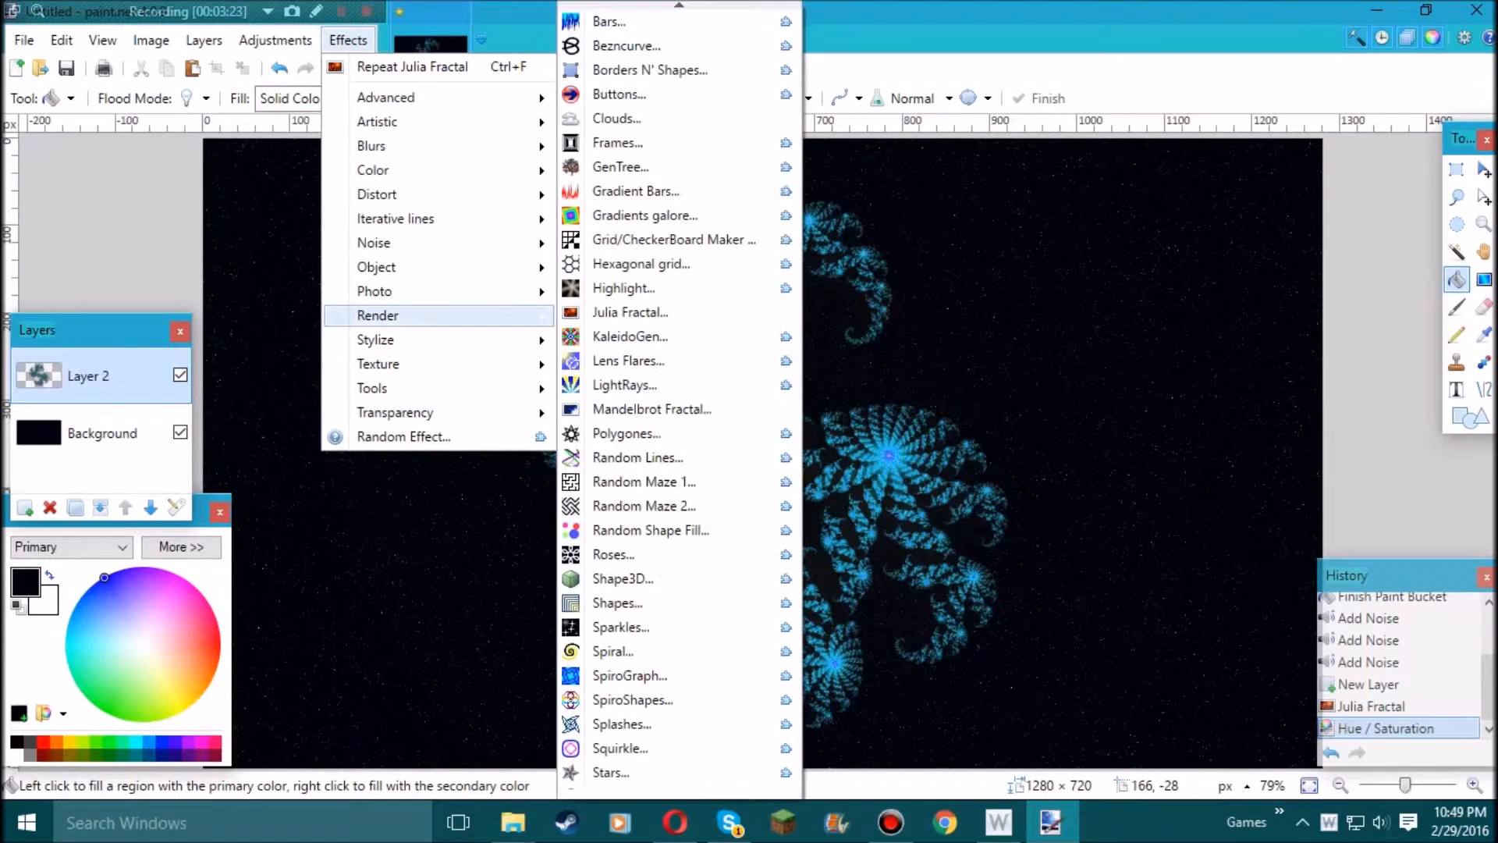
mouse_move(437, 170)
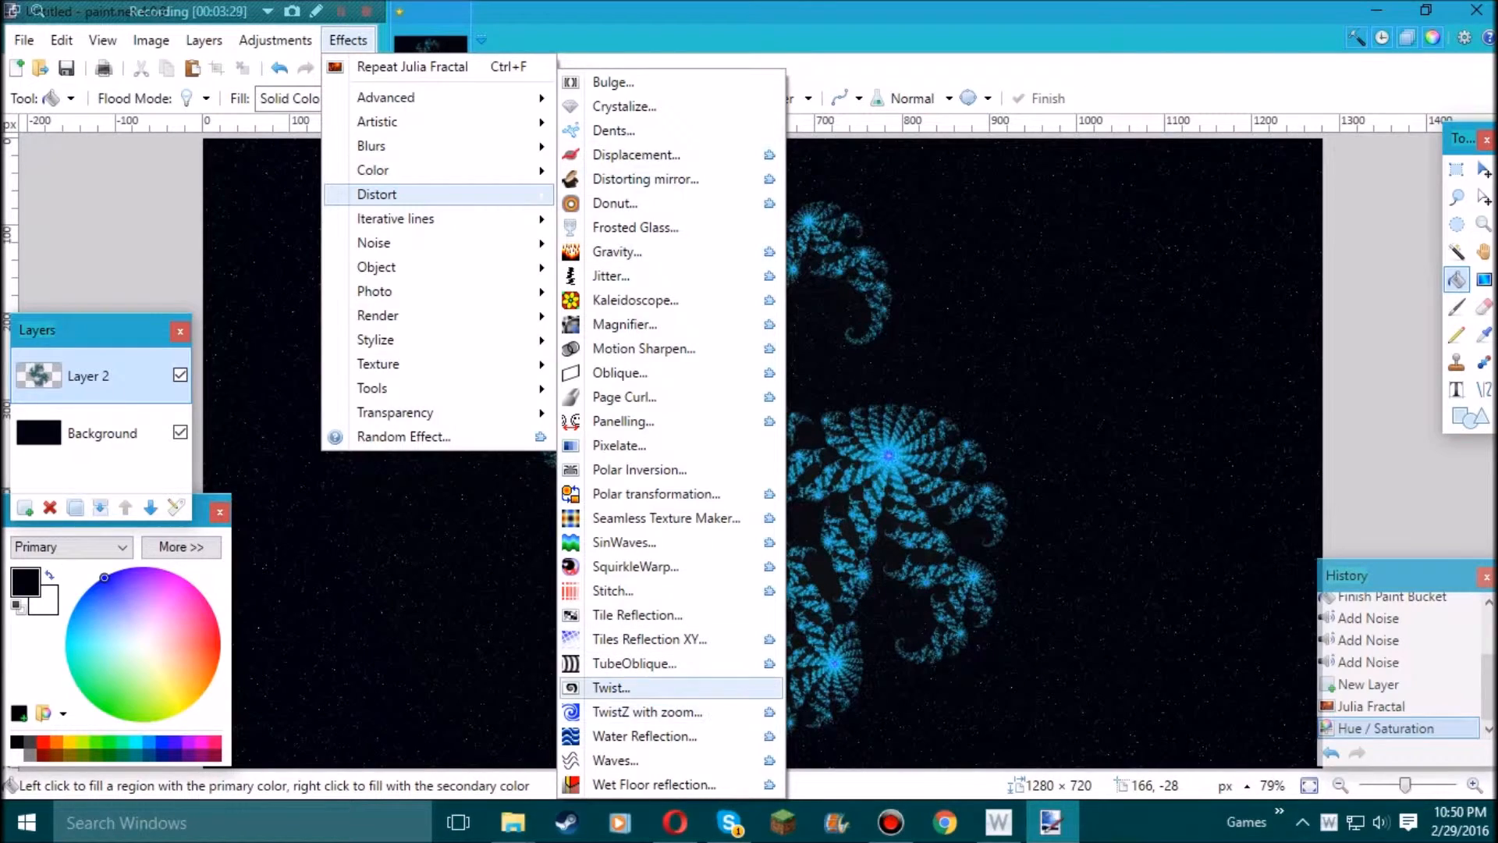
left_click(612, 687)
left_click_drag(784, 226, 300, 235)
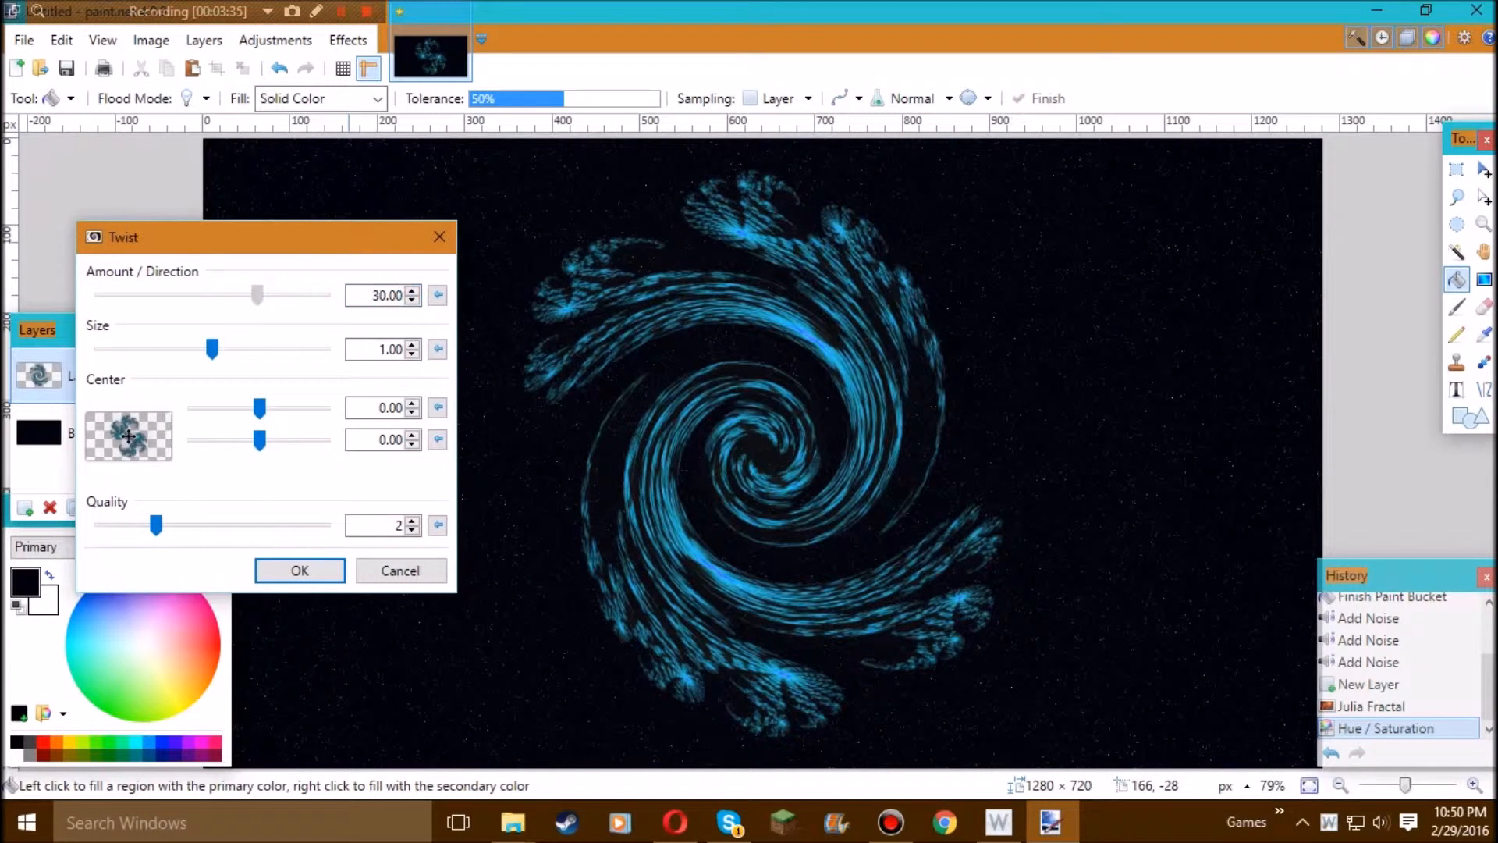
left_click_drag(257, 294, 267, 295)
left_click_drag(212, 349, 98, 348)
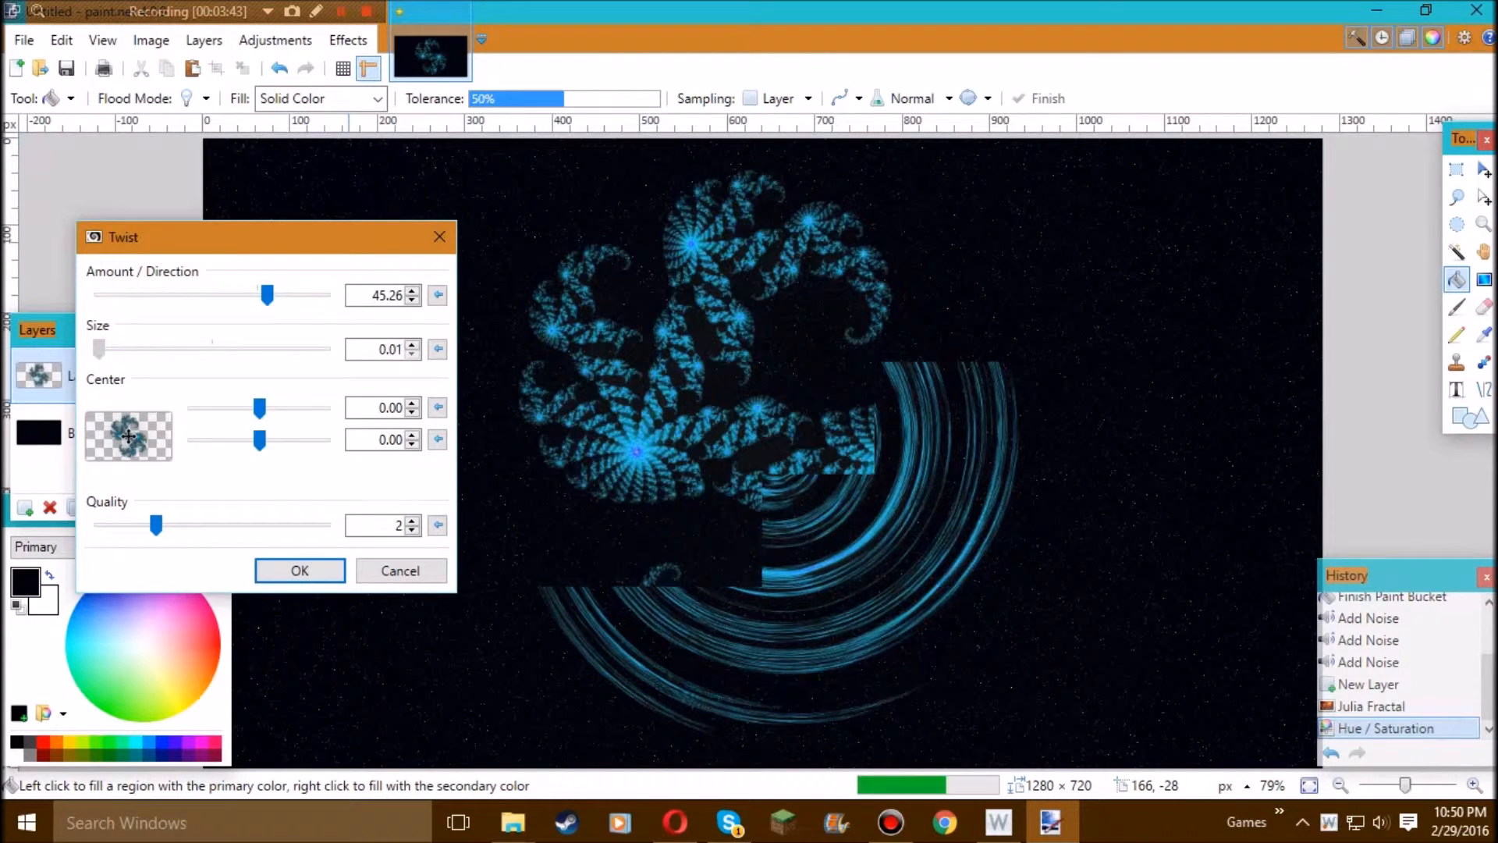
left_click_drag(98, 349, 177, 349)
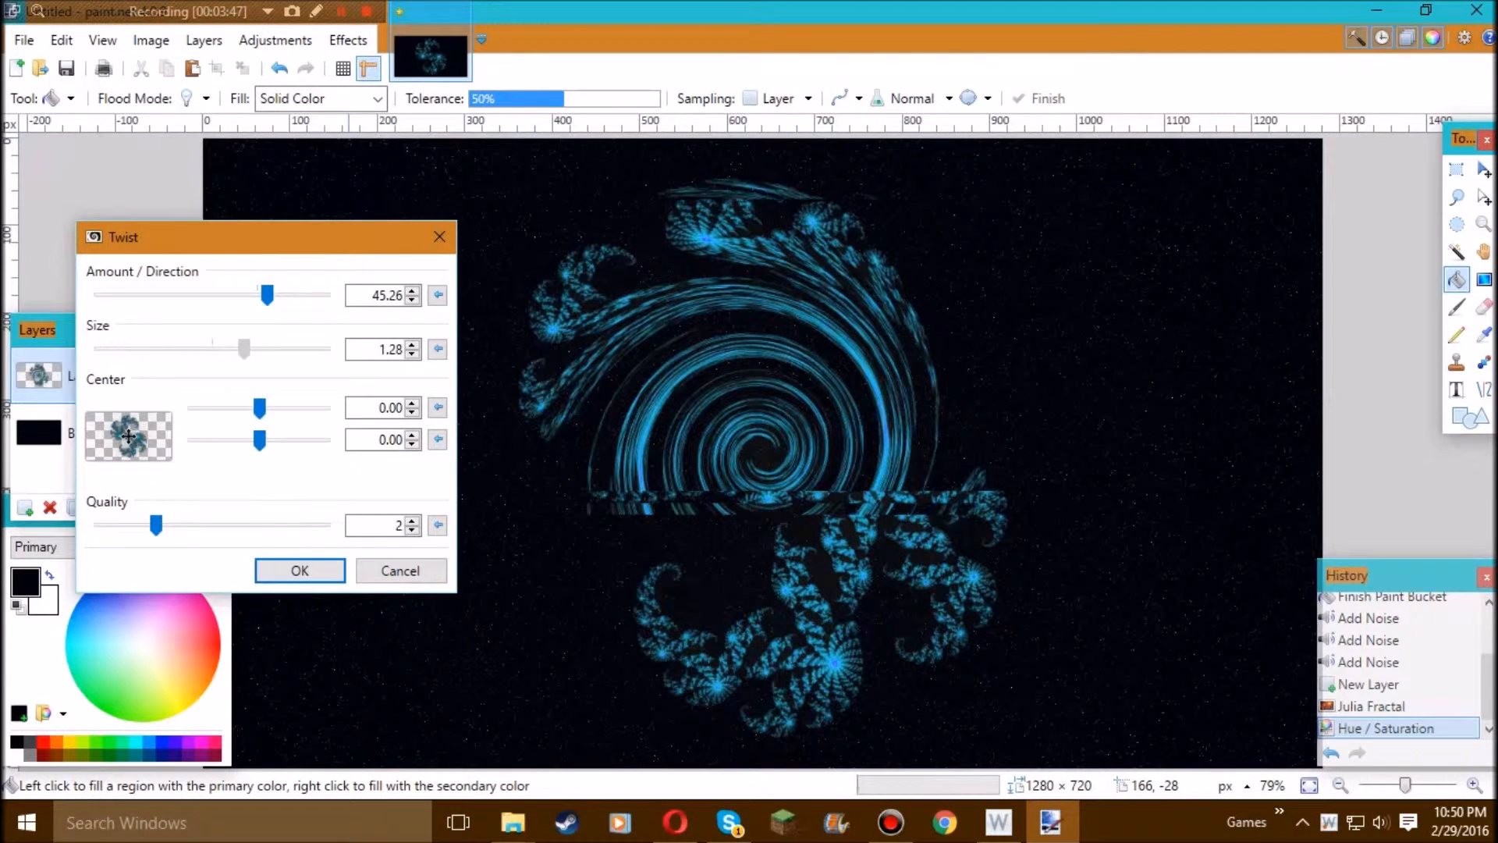
left_click_drag(267, 295, 256, 295)
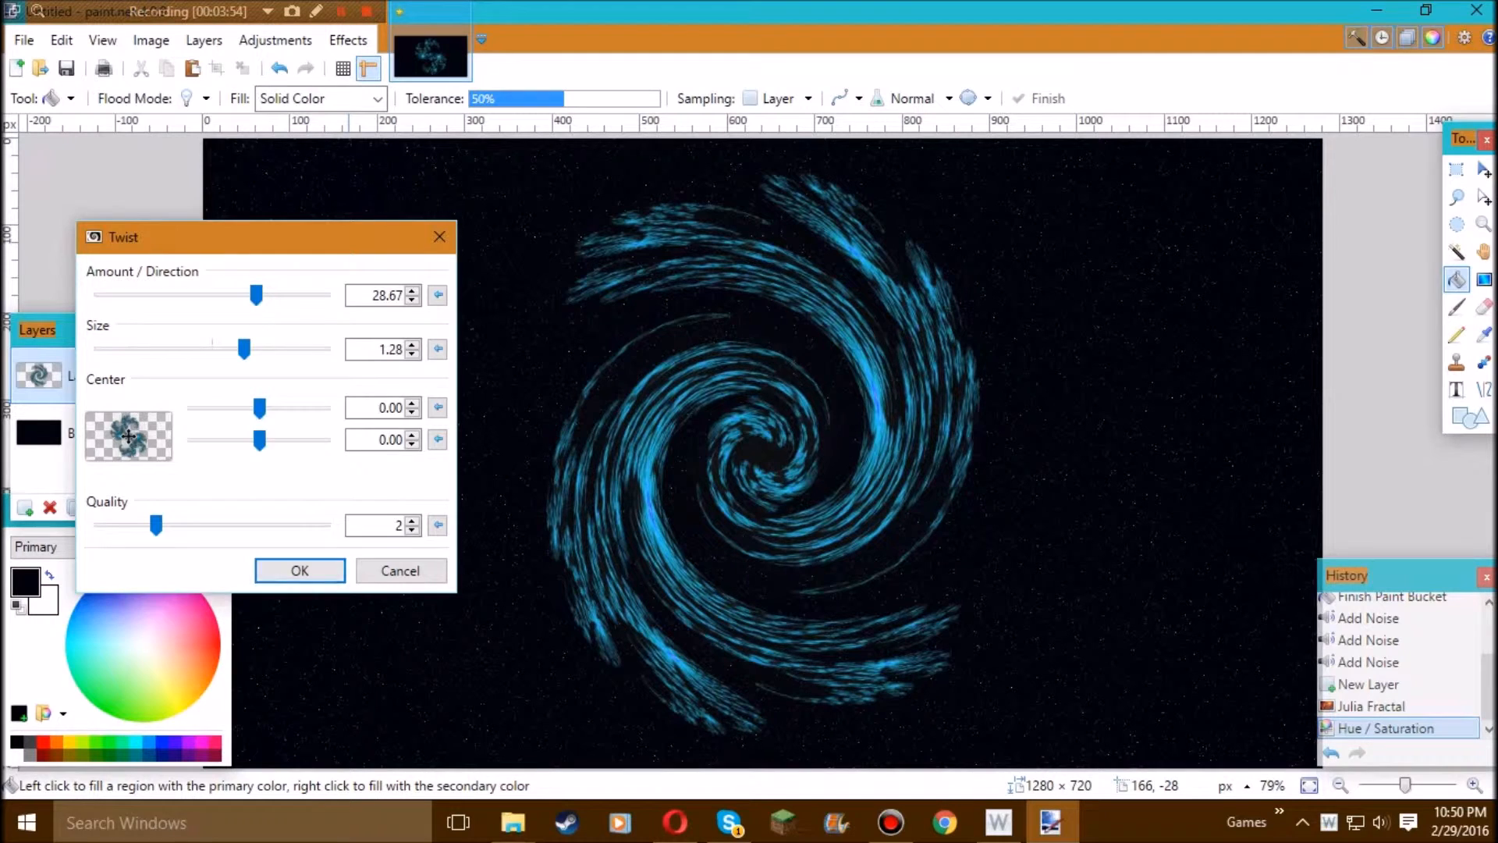
key("Return")
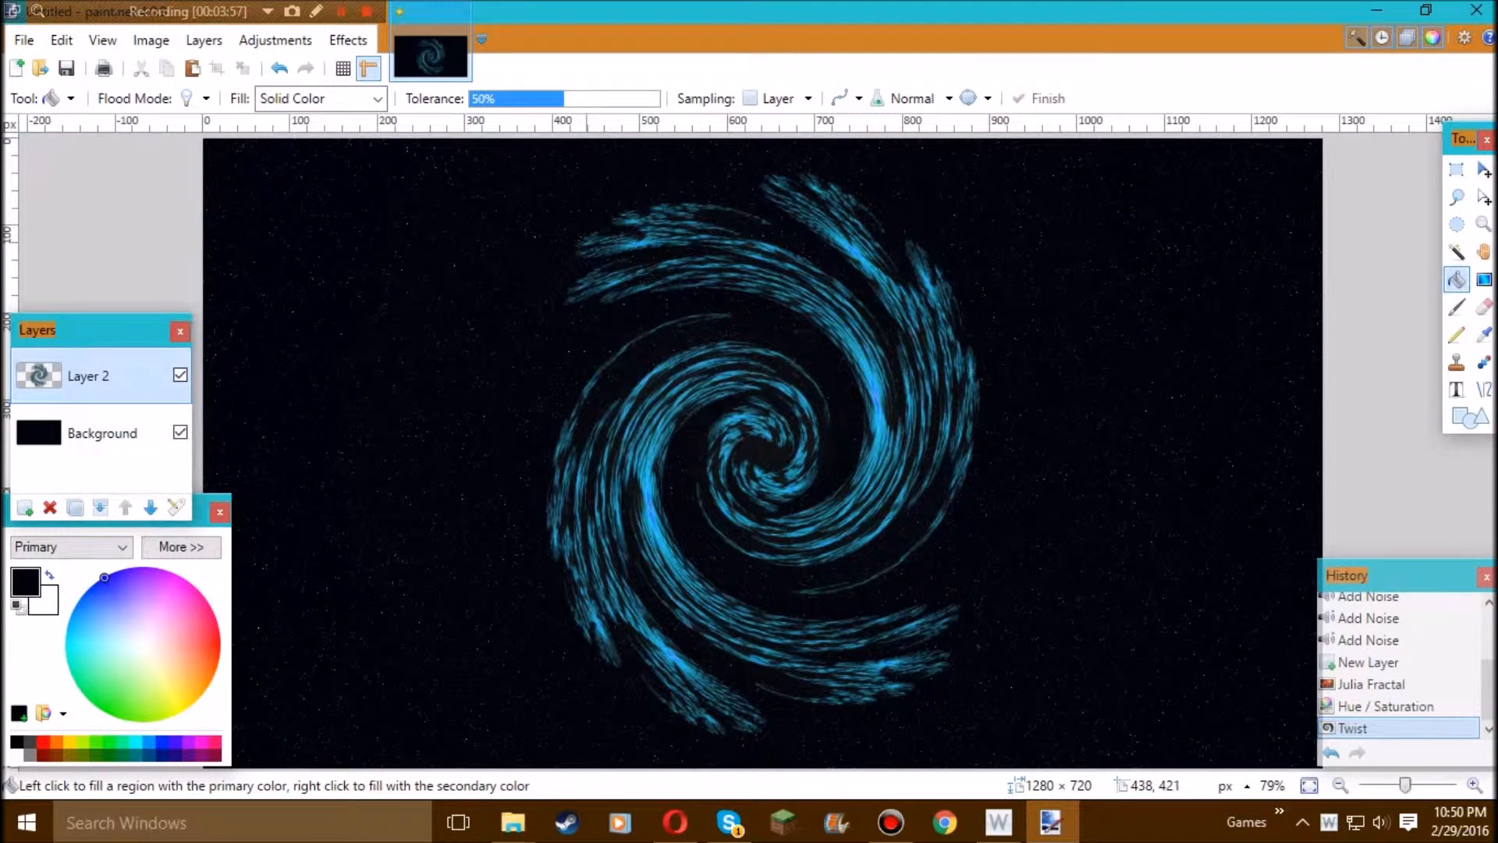
- Add a new layer above the blue spiral and render another Julia Fractal on it
key("ctrl+shift+n")
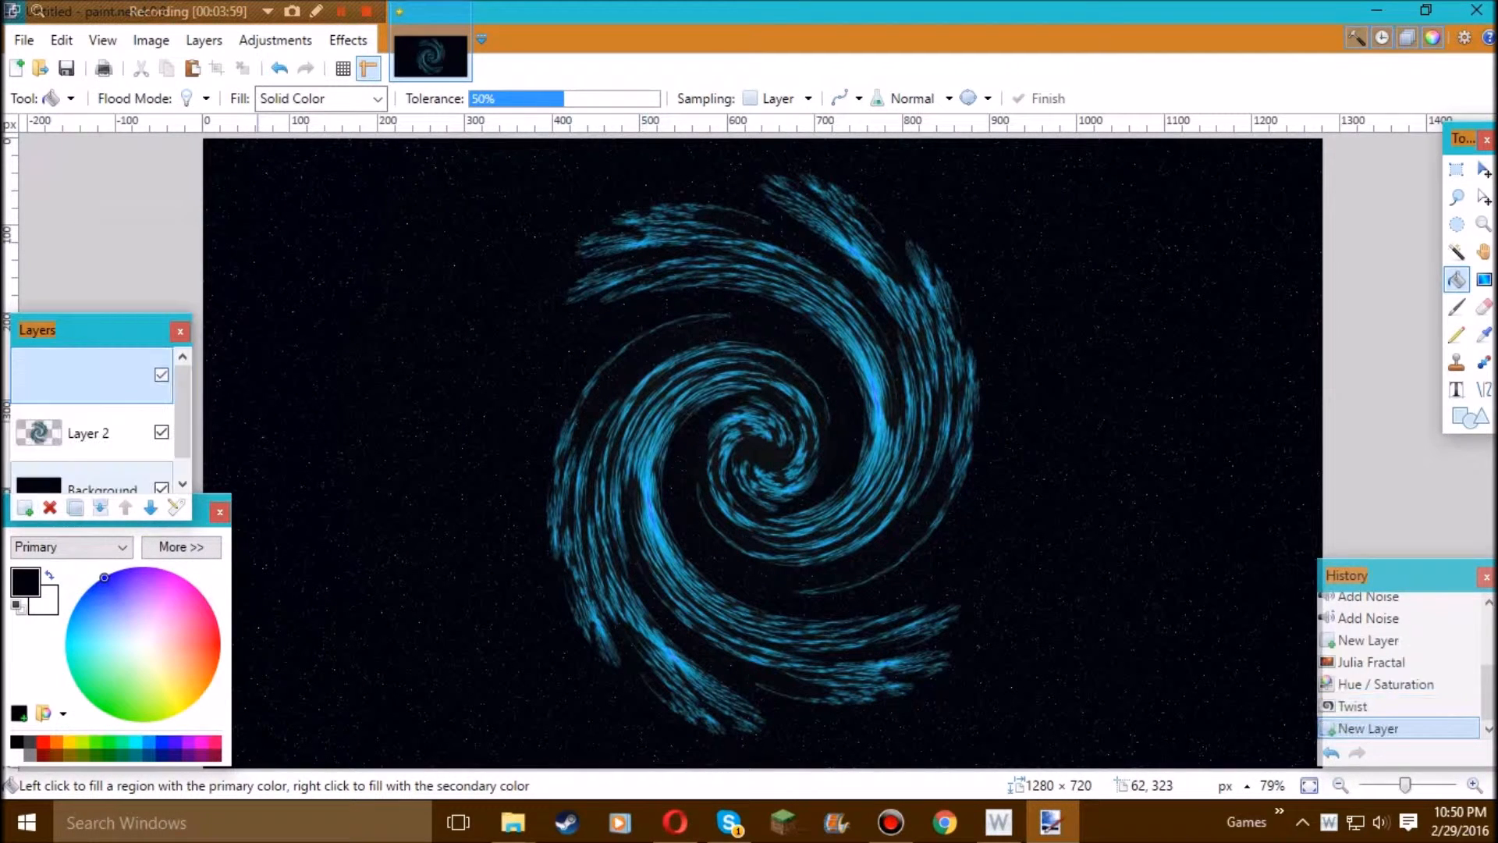
left_click(348, 40)
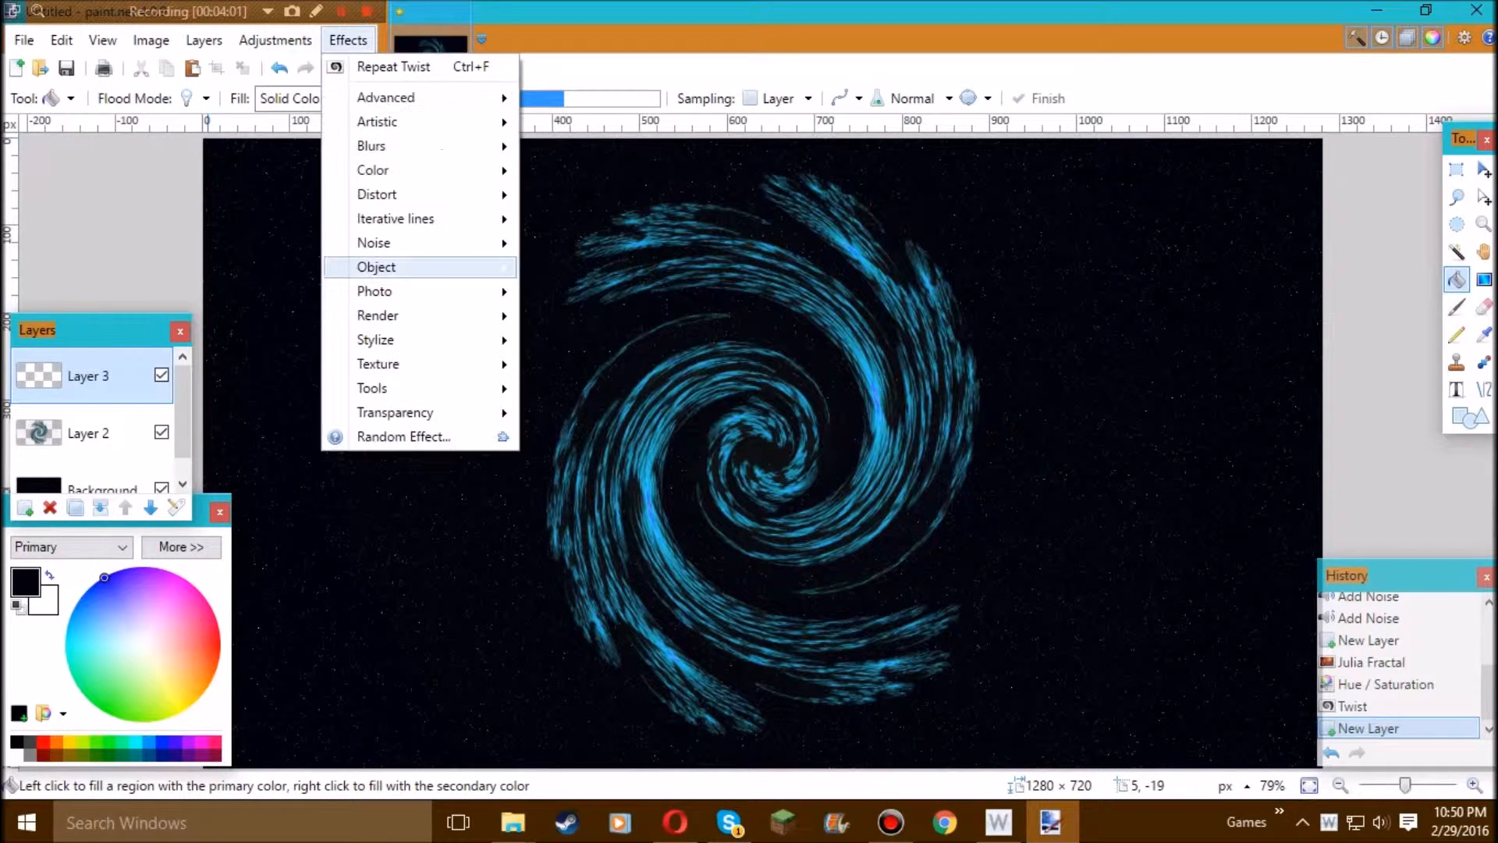
mouse_move(378, 315)
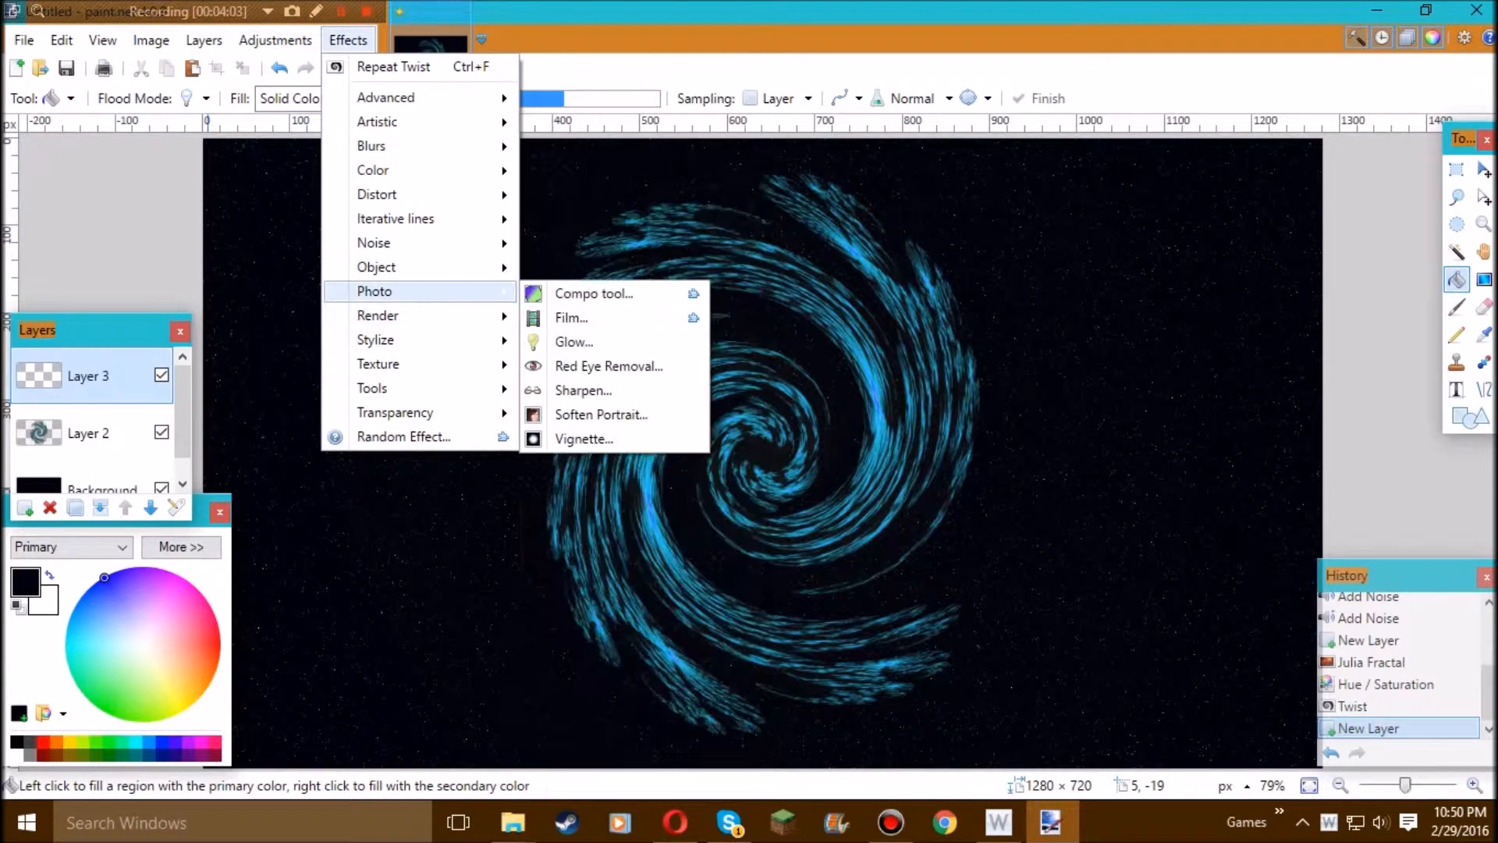
left_click(592, 312)
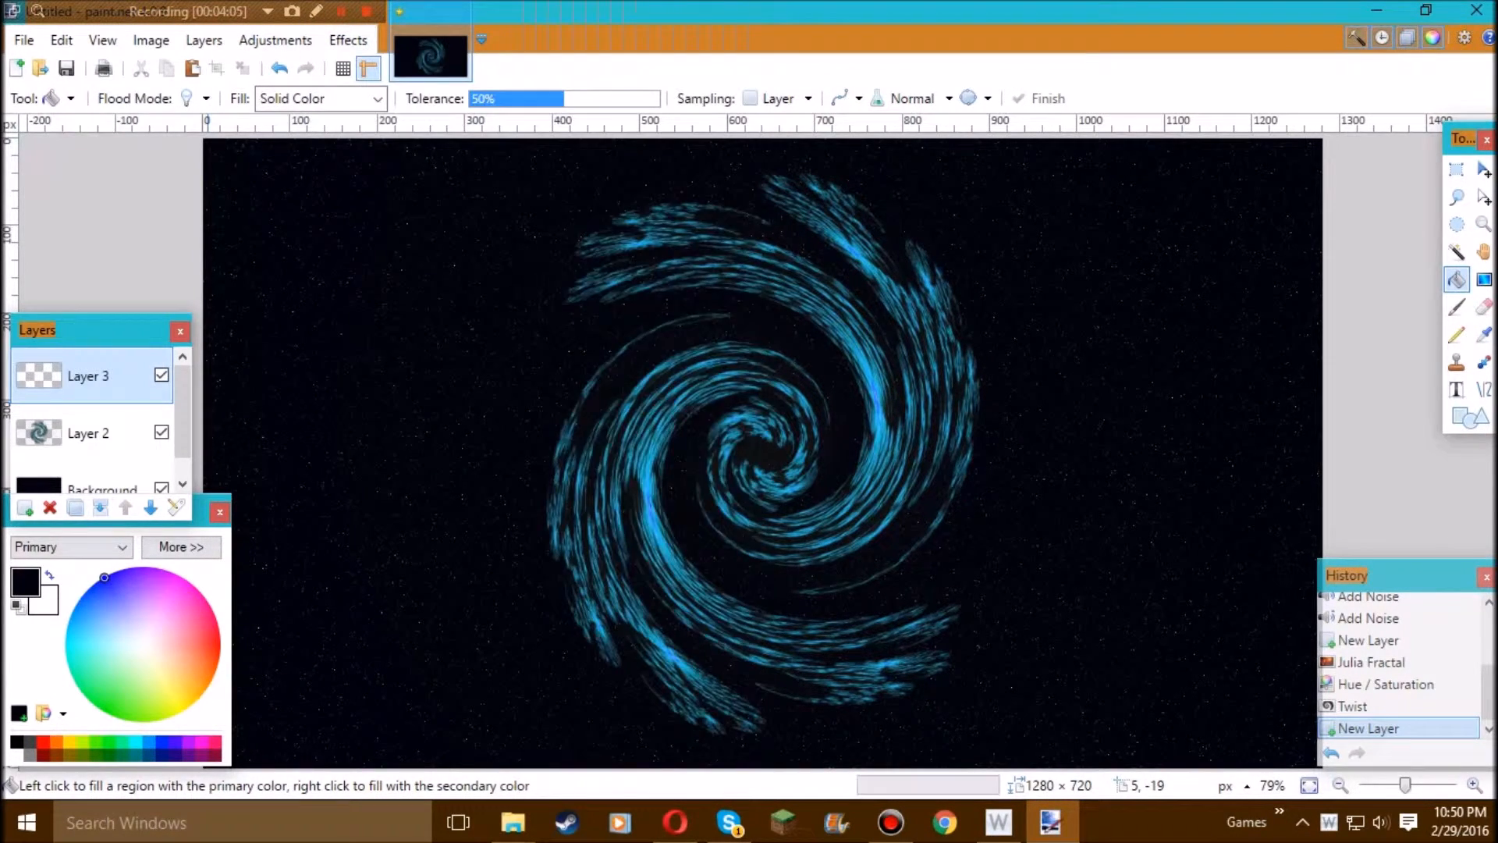
left_click_drag(747, 248, 631, 246)
left_click(670, 542)
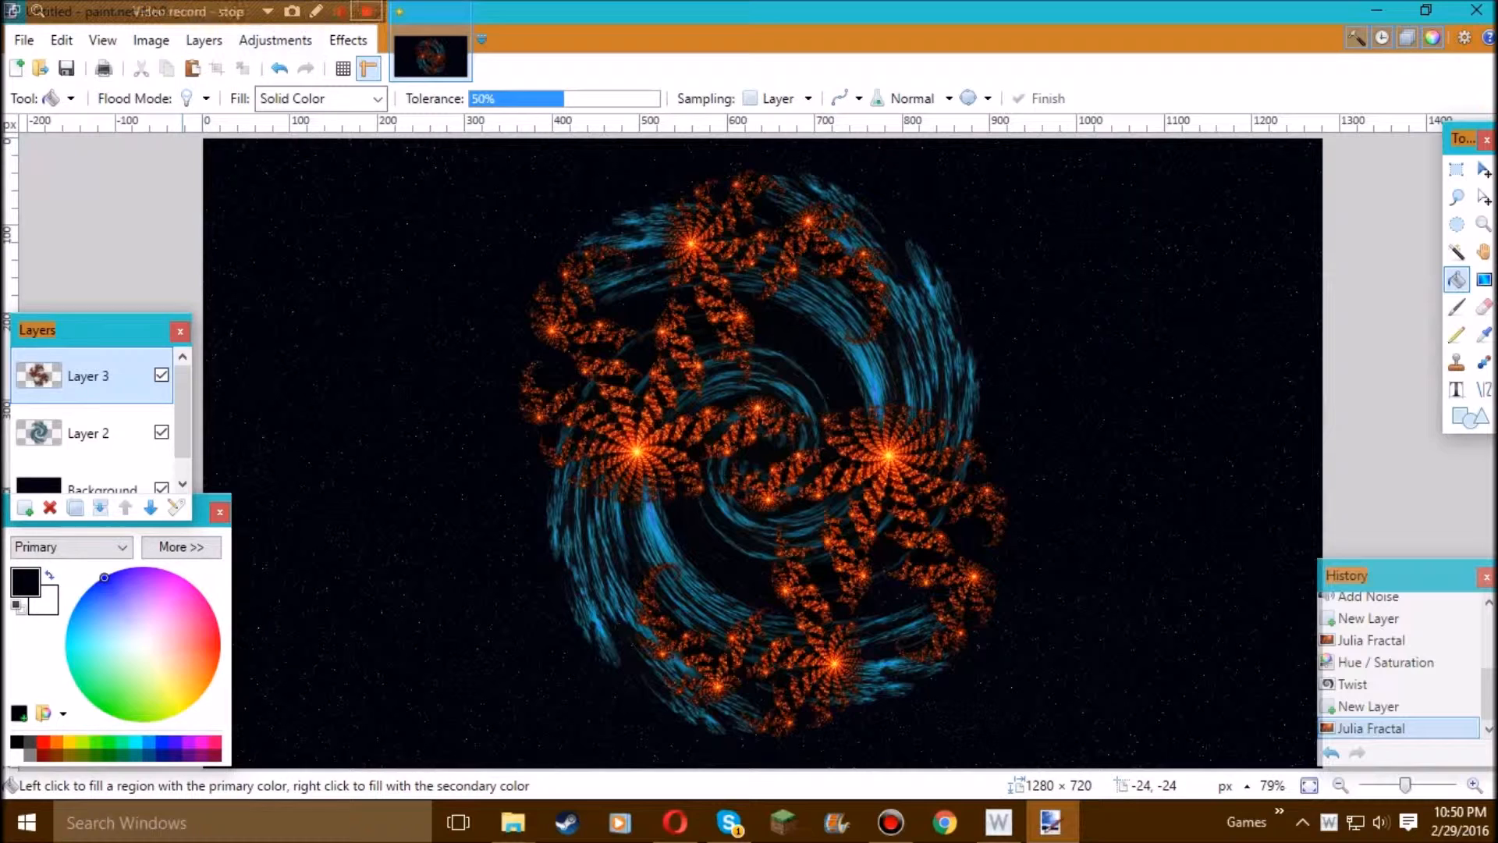
- Open the Hue / Saturation adjustment for the orange fractal on Layer 3
left_click(274, 39)
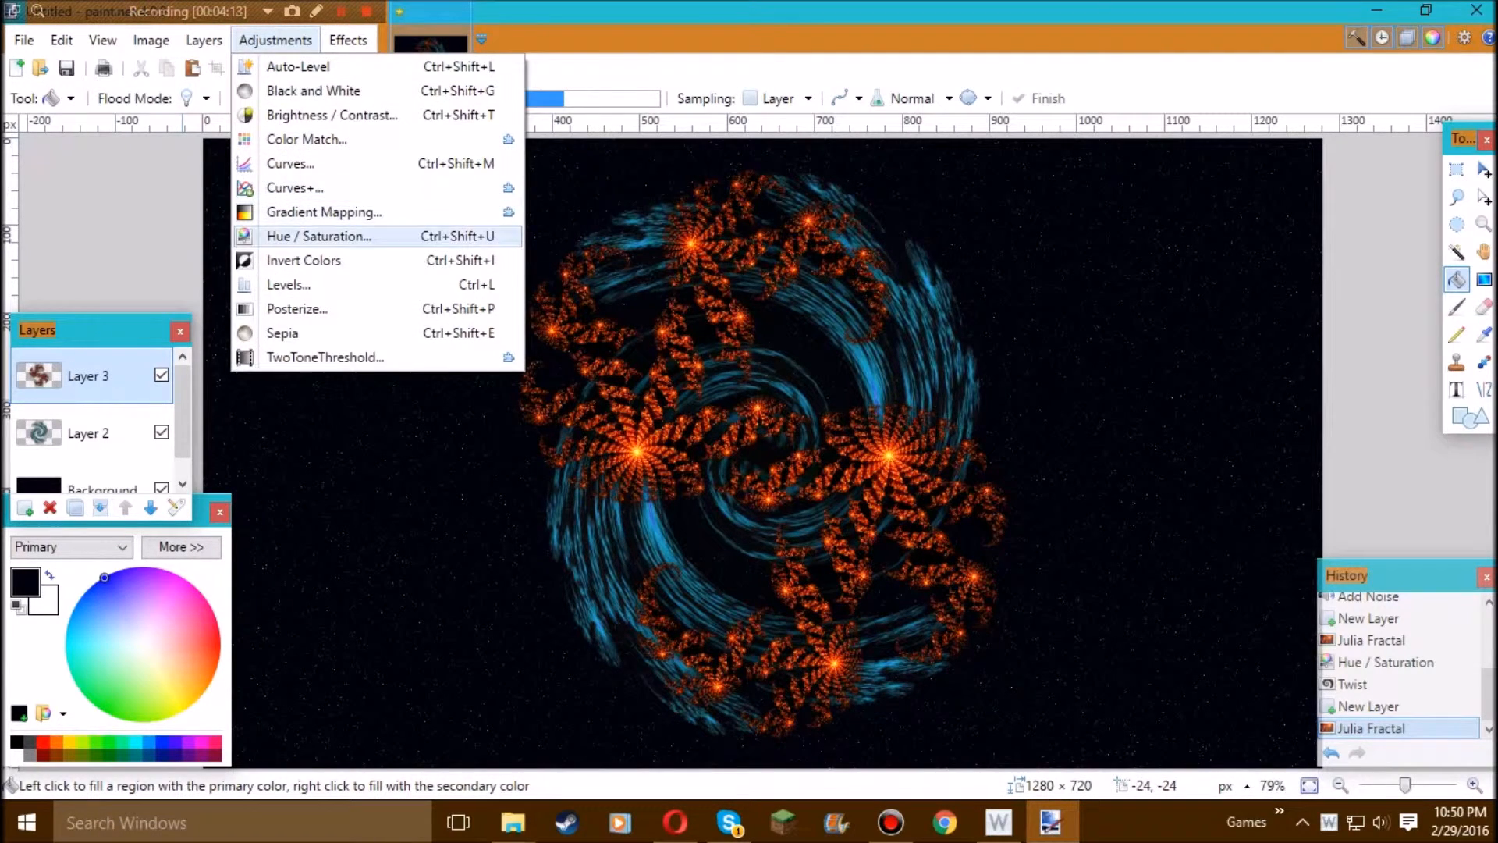
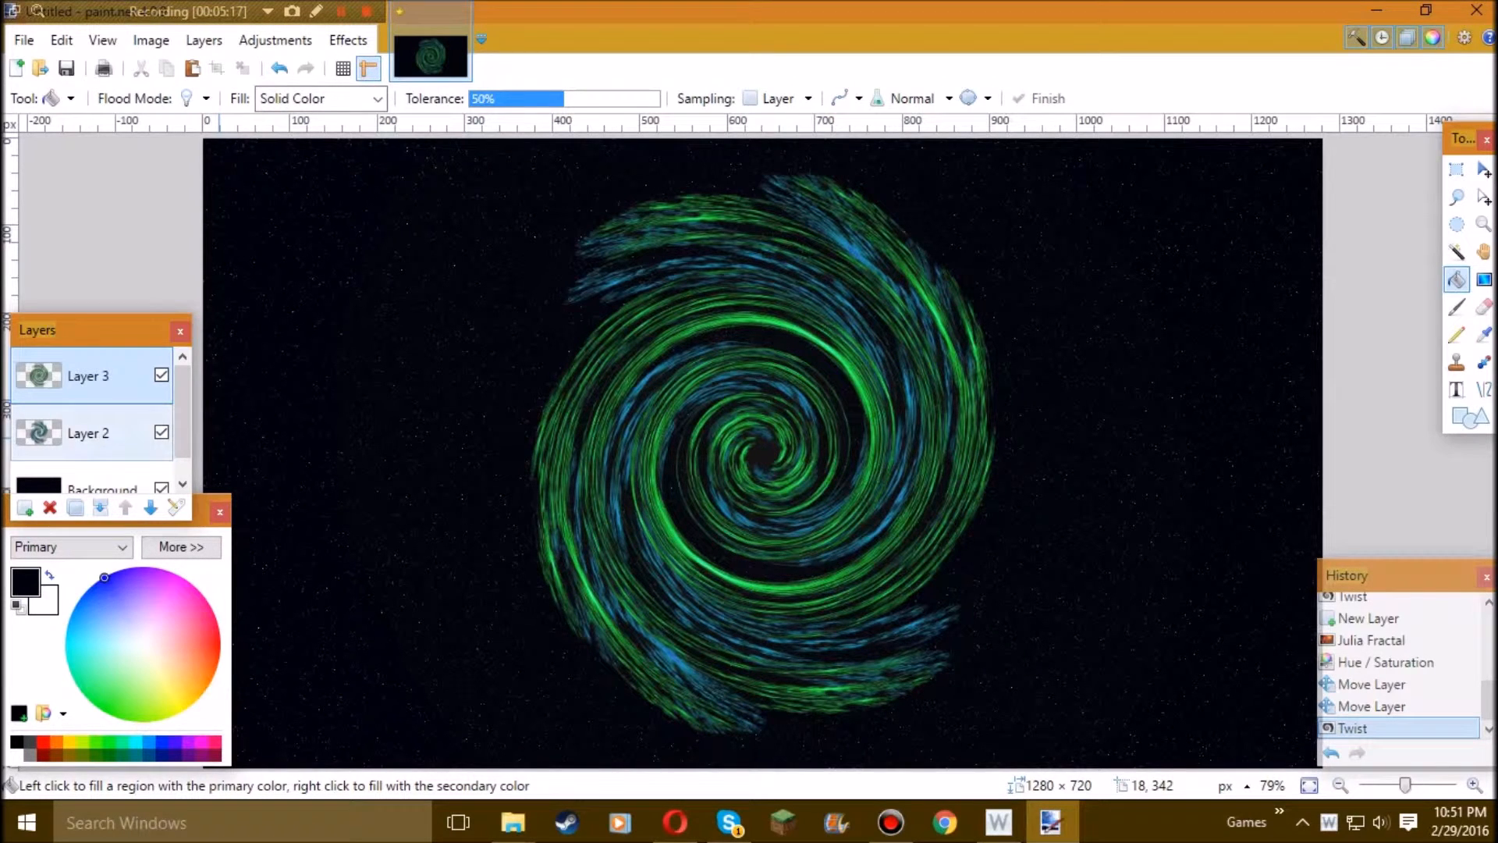
- Apply the Dents distortion to the green spiral on Layer 3 with scale 17.32, refraction 19.30, roughness 100, tension 36.23 and quality 2
left_click(87, 433)
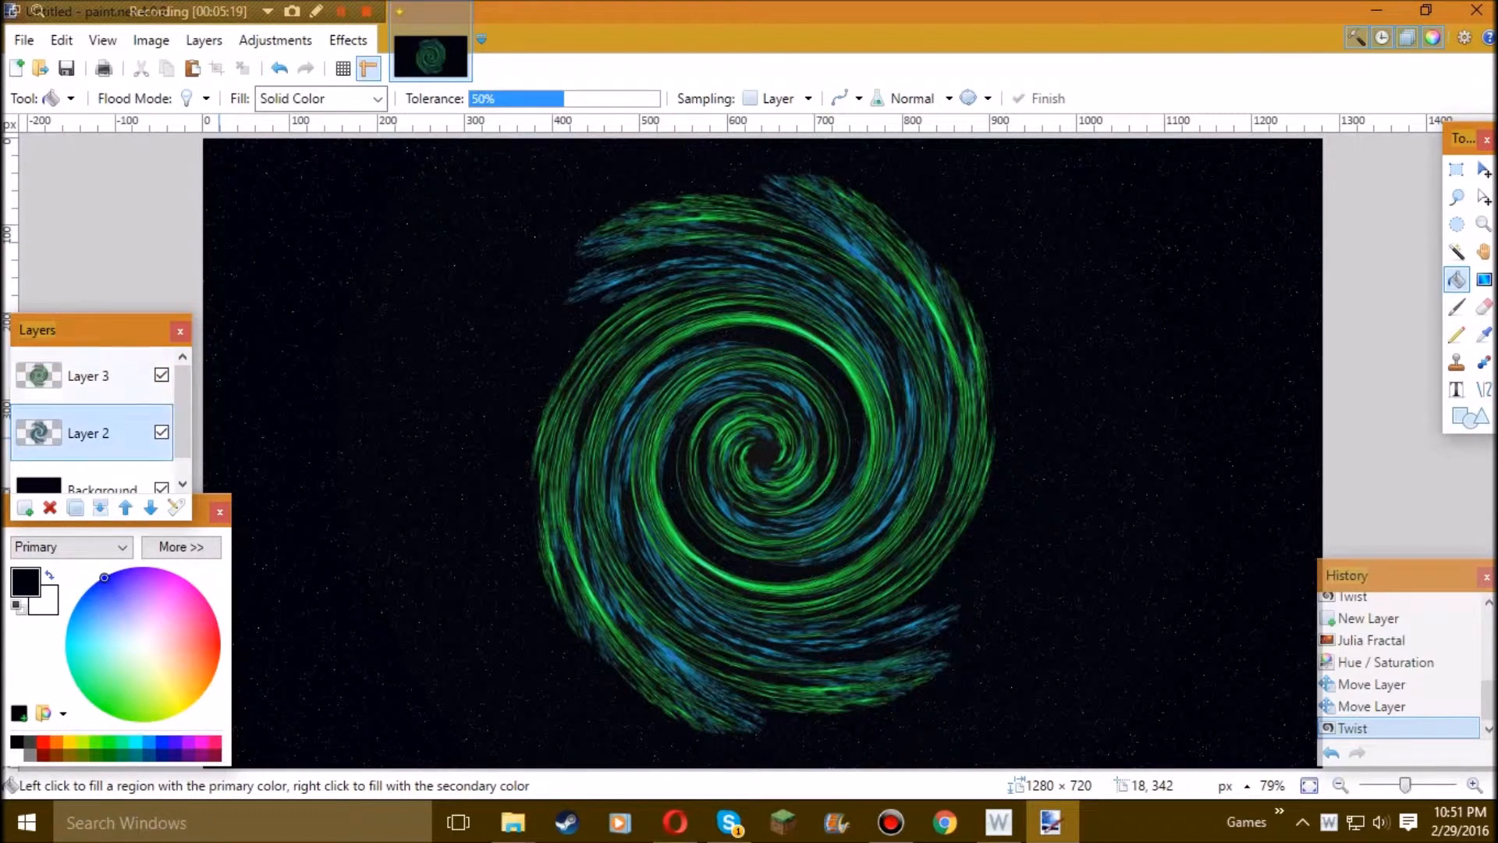
left_click(88, 376)
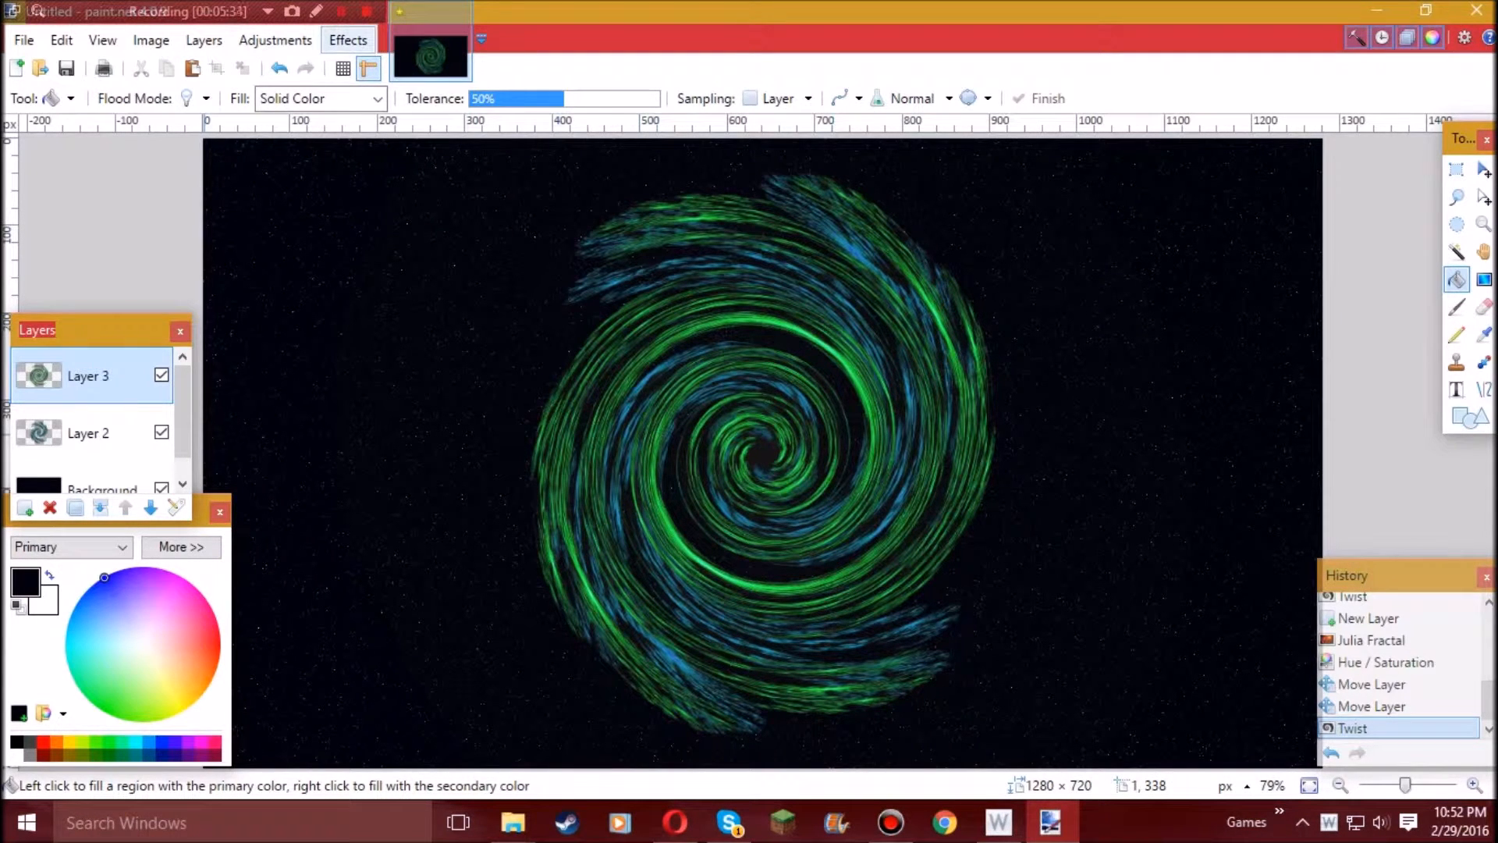
left_click(348, 40)
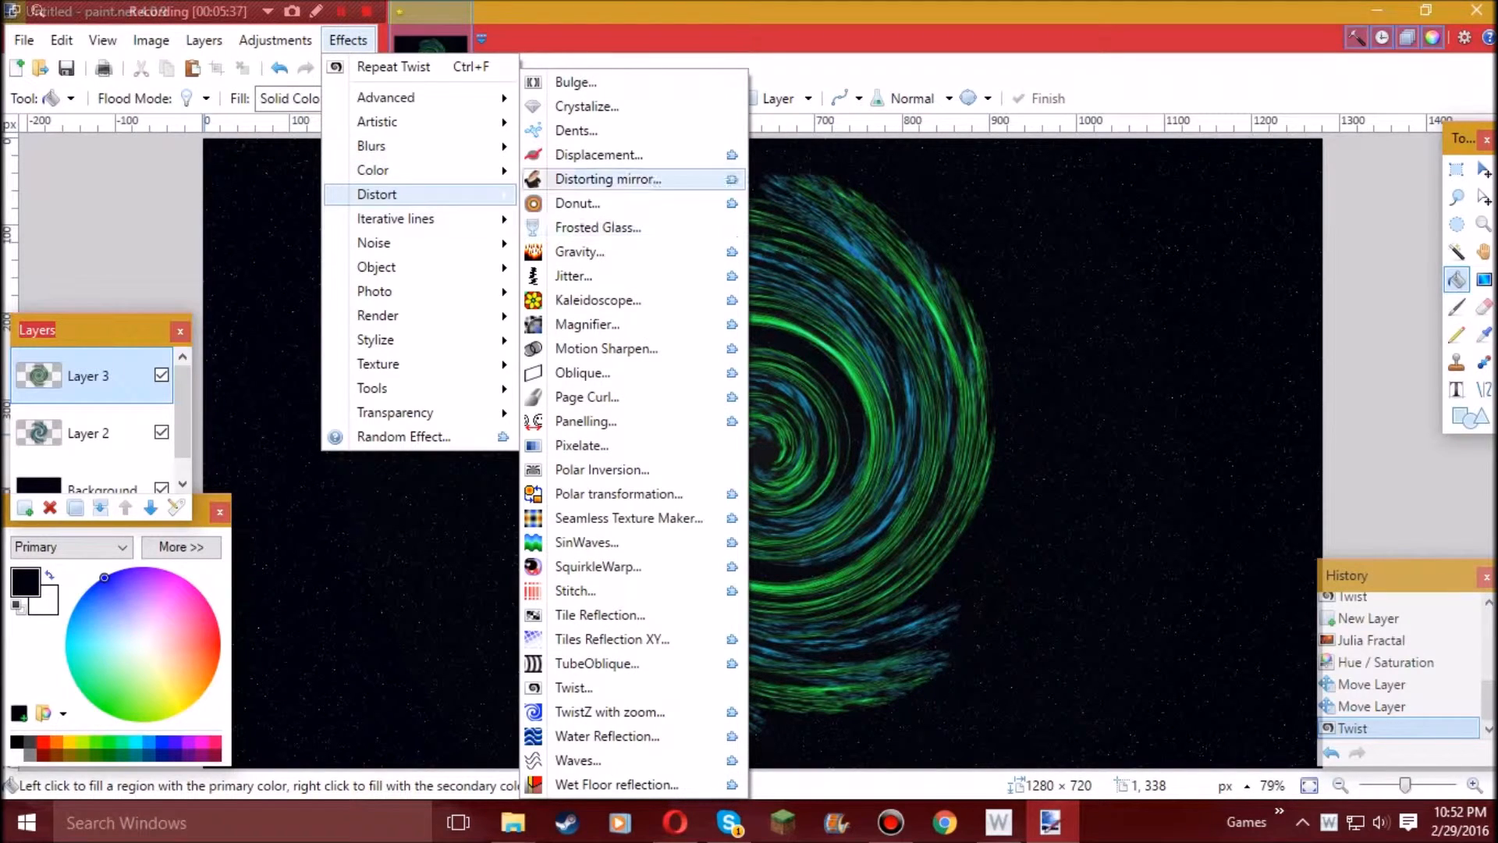
left_click(575, 130)
left_click_drag(780, 218, 312, 217)
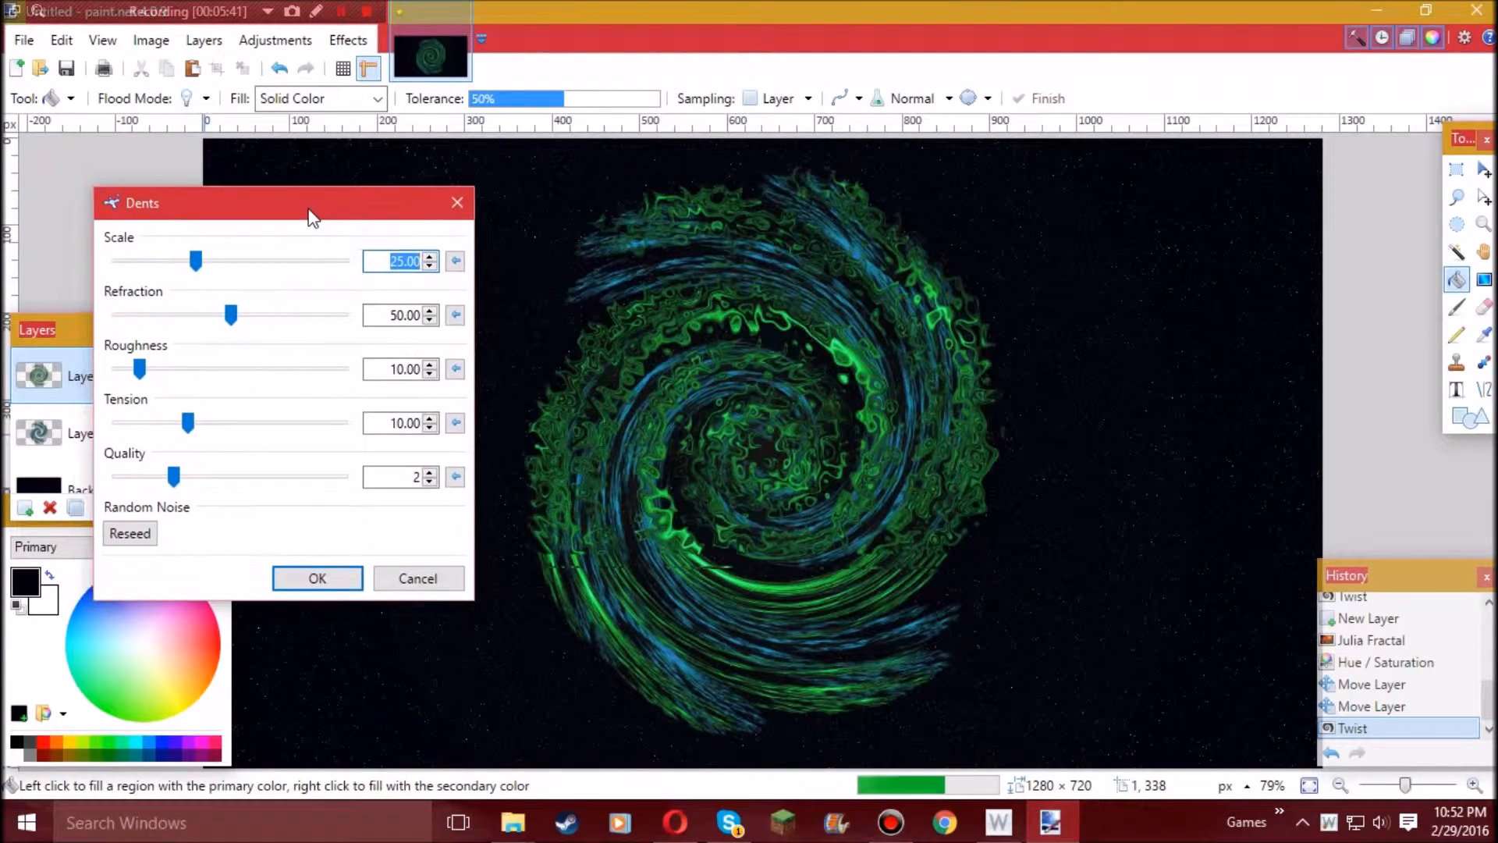
left_click_drag(196, 261, 138, 260)
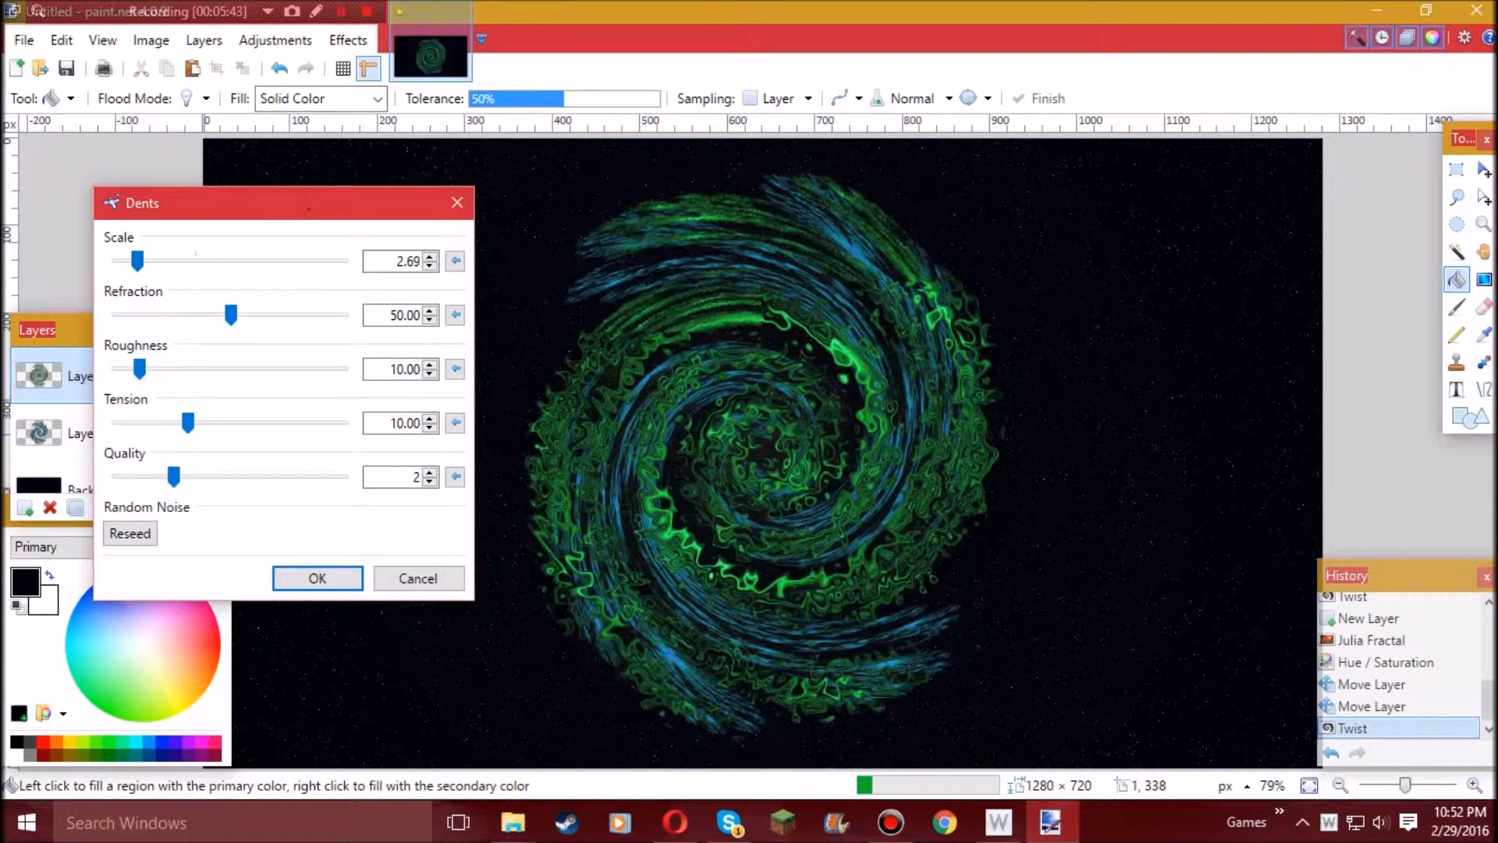
left_click_drag(231, 314, 198, 314)
left_click_drag(140, 368, 172, 369)
left_click_drag(137, 261, 170, 261)
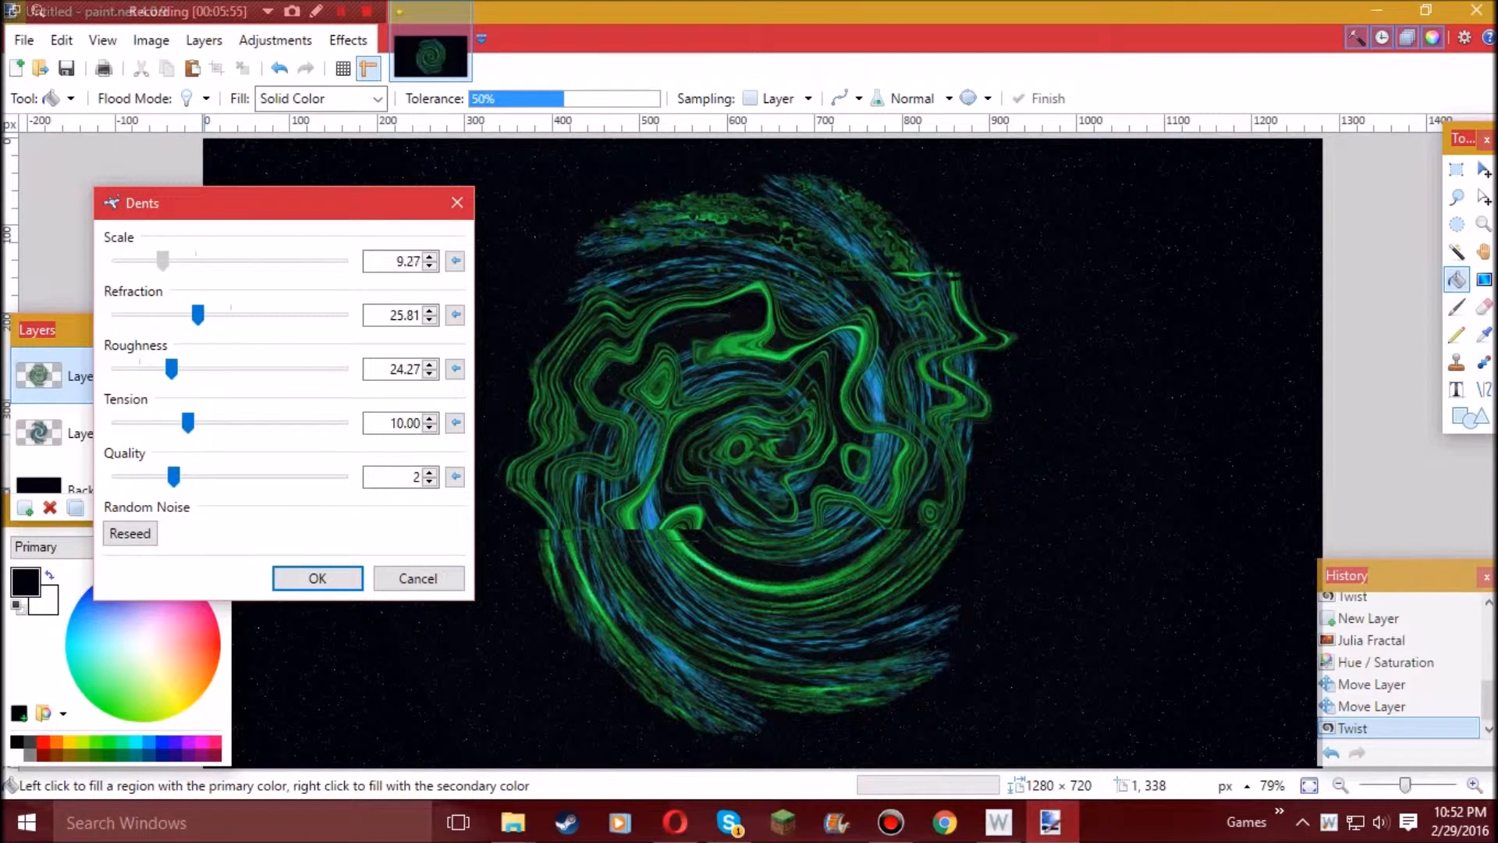
left_click_drag(197, 315, 247, 314)
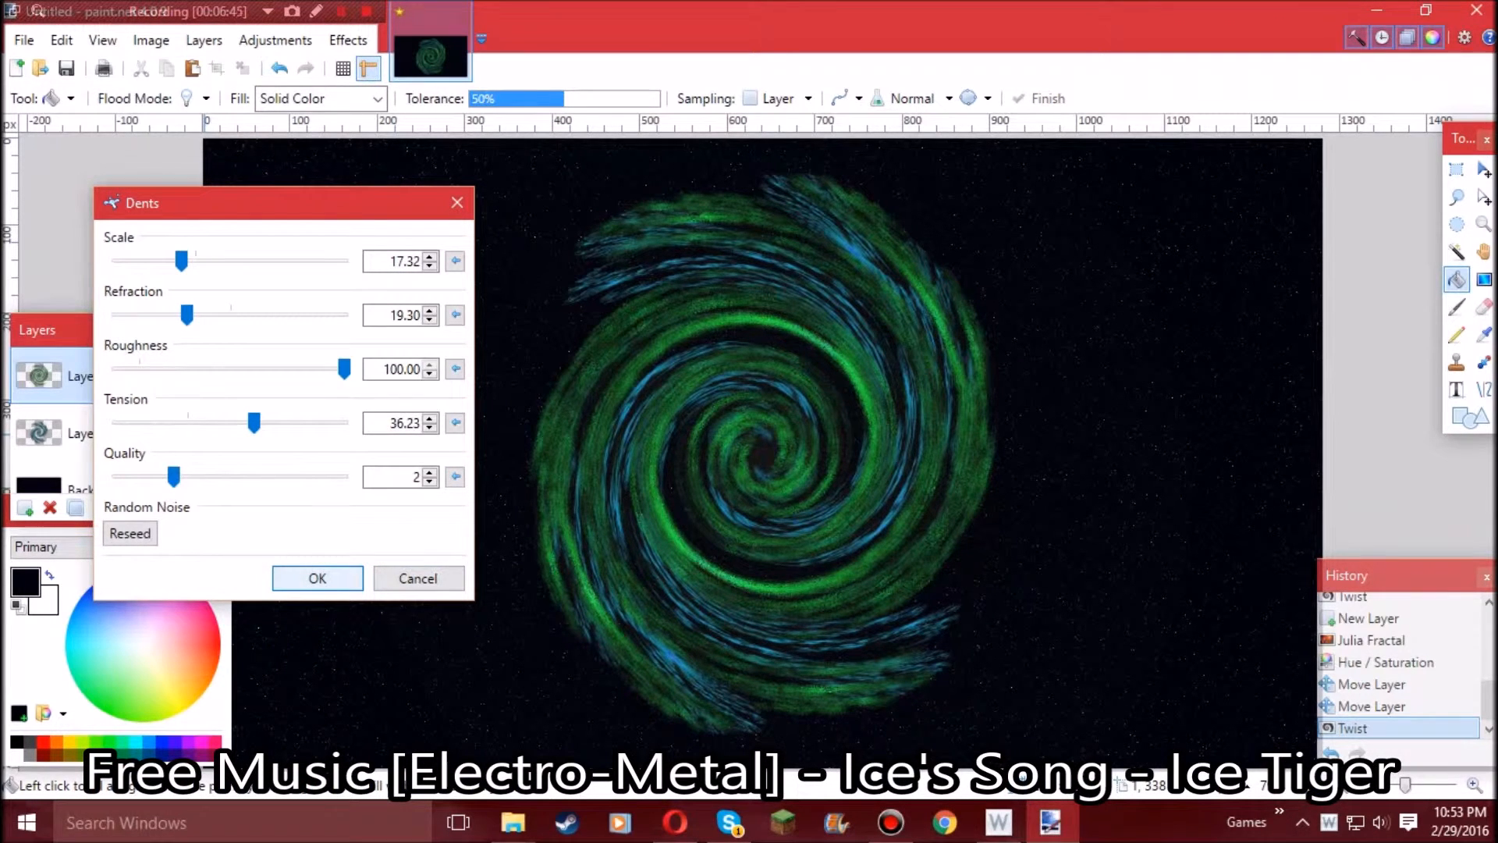
left_click(317, 578)
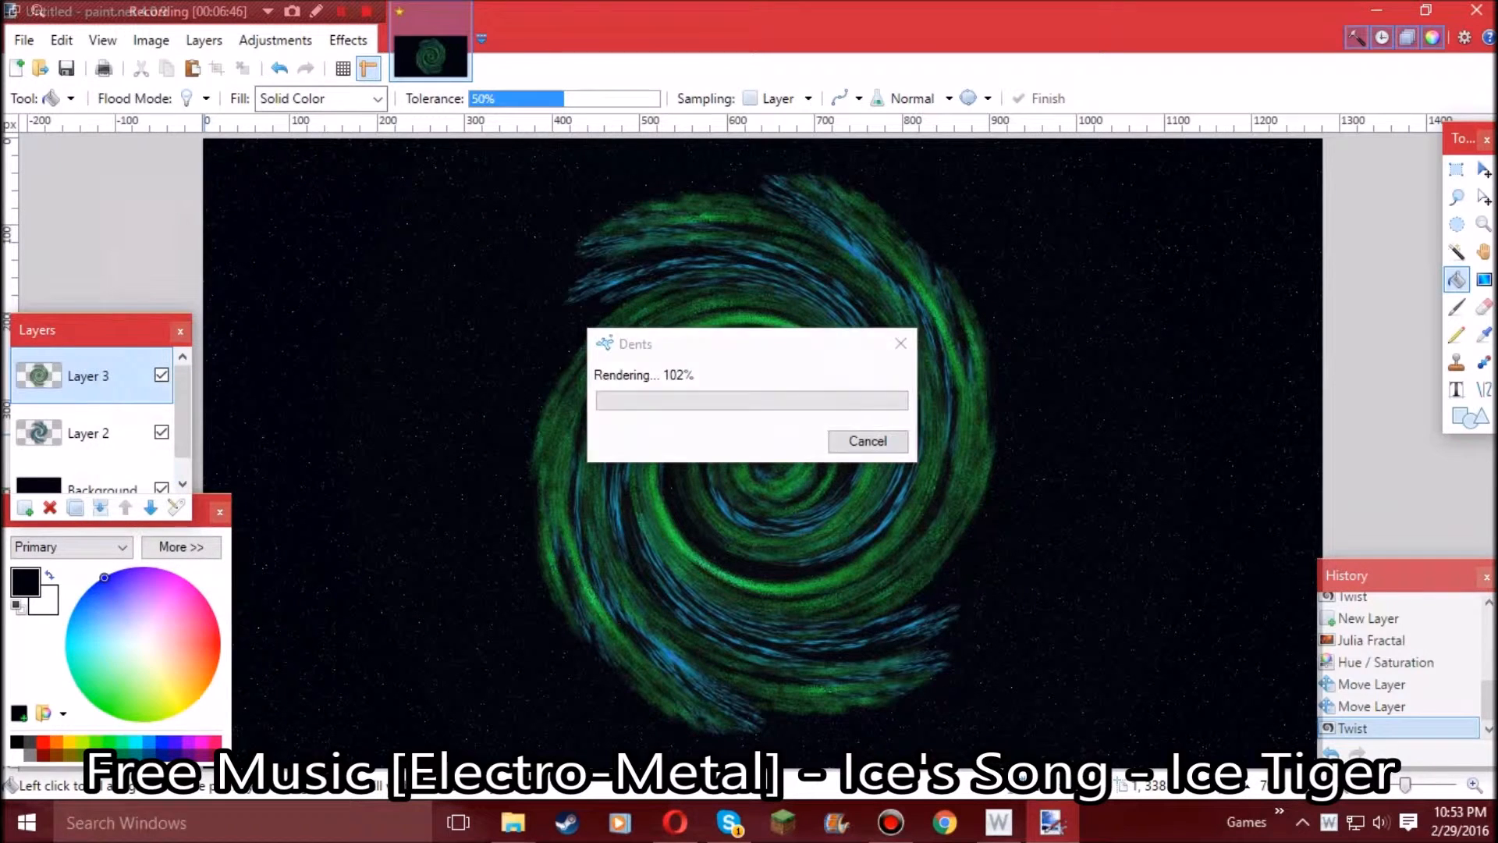
- Apply Dents to the blue spiral on Layer 2 with the same settings: scale 17.32, refraction 19.30, roughness 100, tension 36.23
left_click(88, 433)
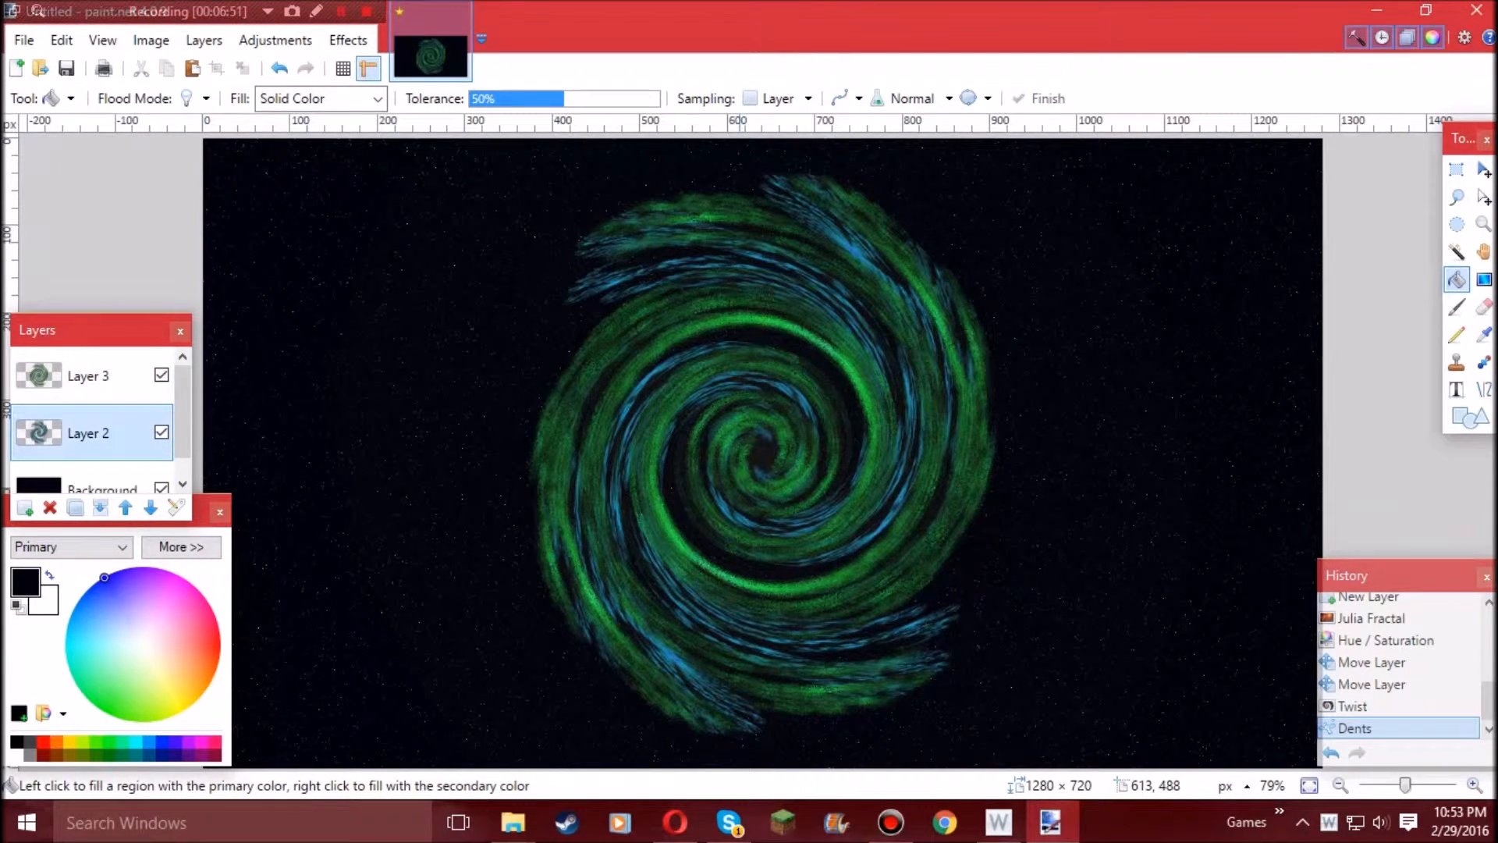
left_click(348, 39)
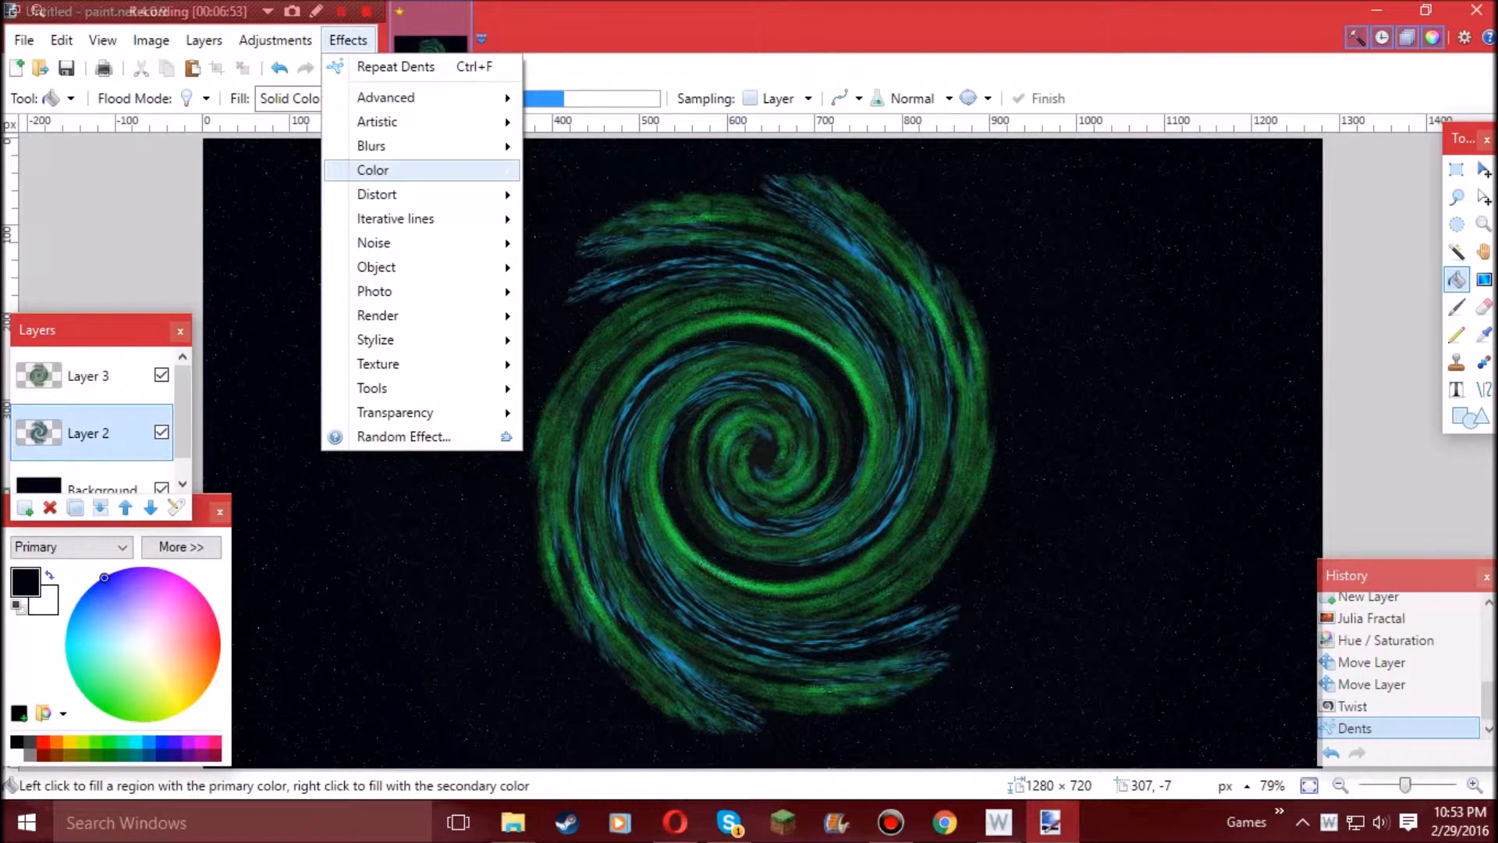
mouse_move(437, 194)
left_click(579, 131)
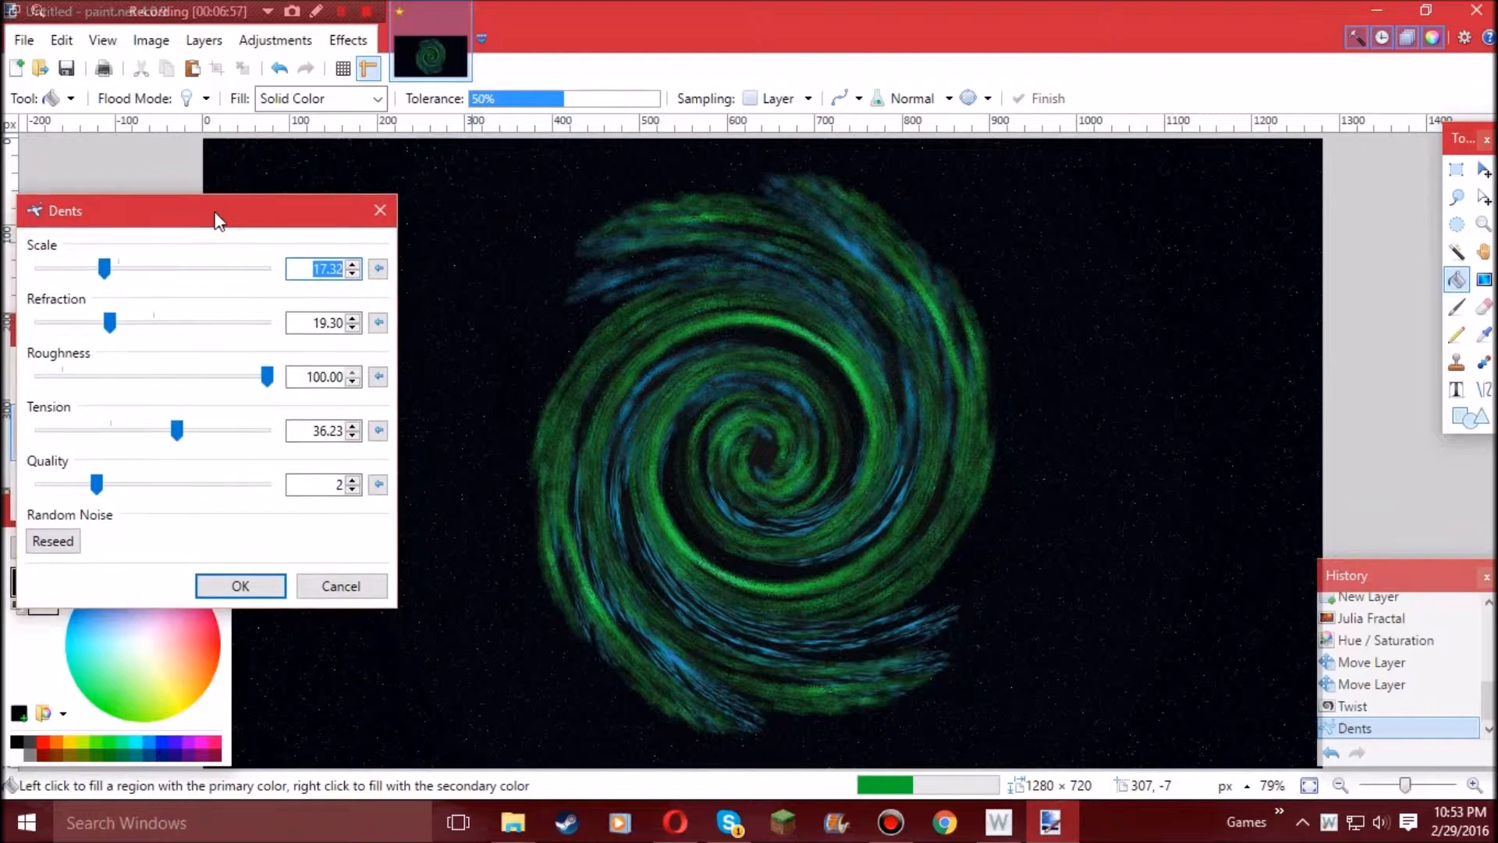
left_click_drag(211, 224, 349, 193)
left_click(375, 563)
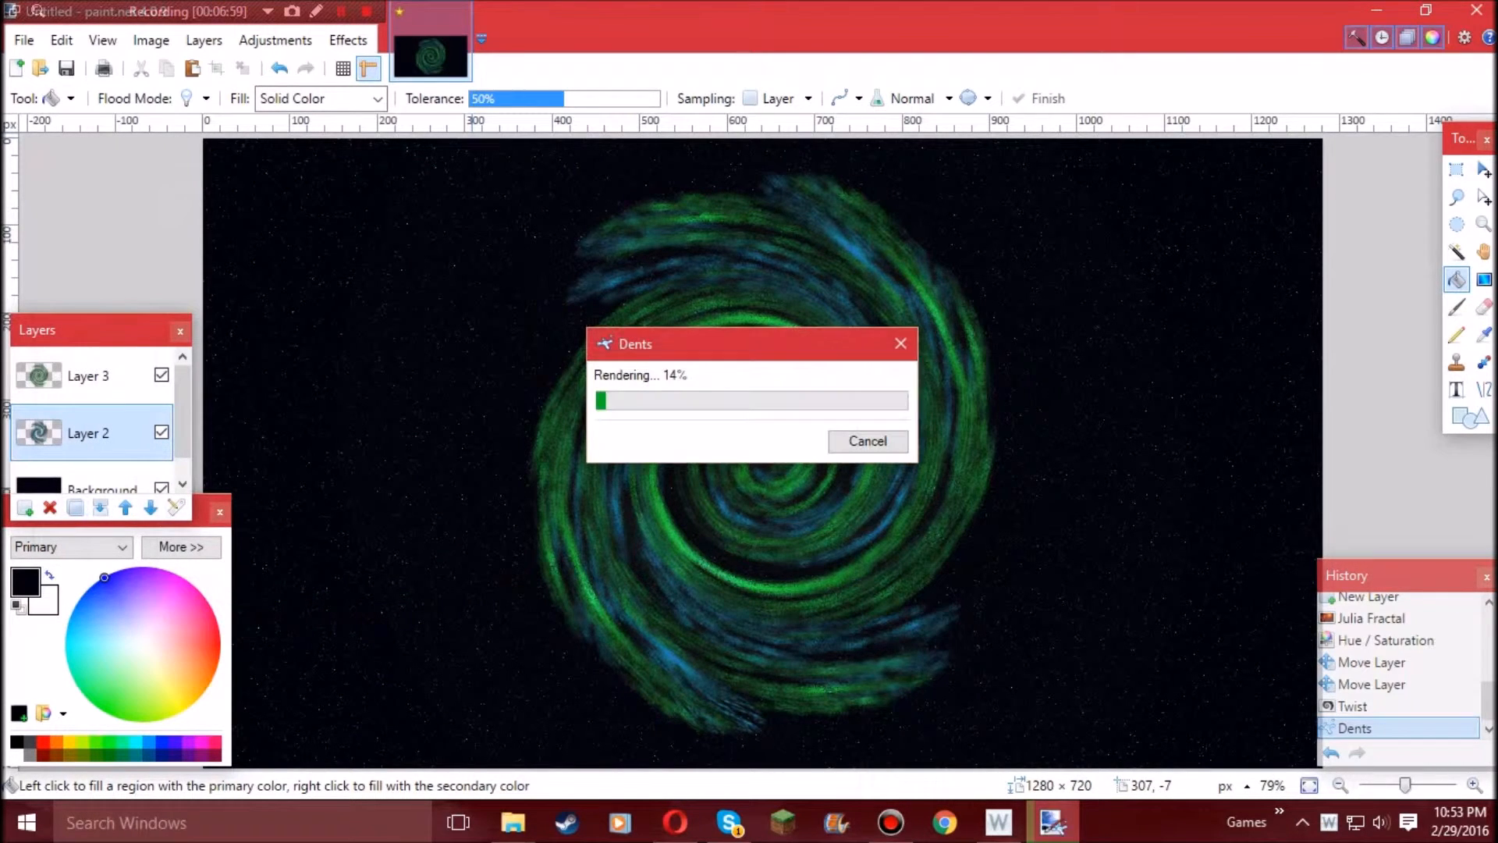
left_click(88, 376)
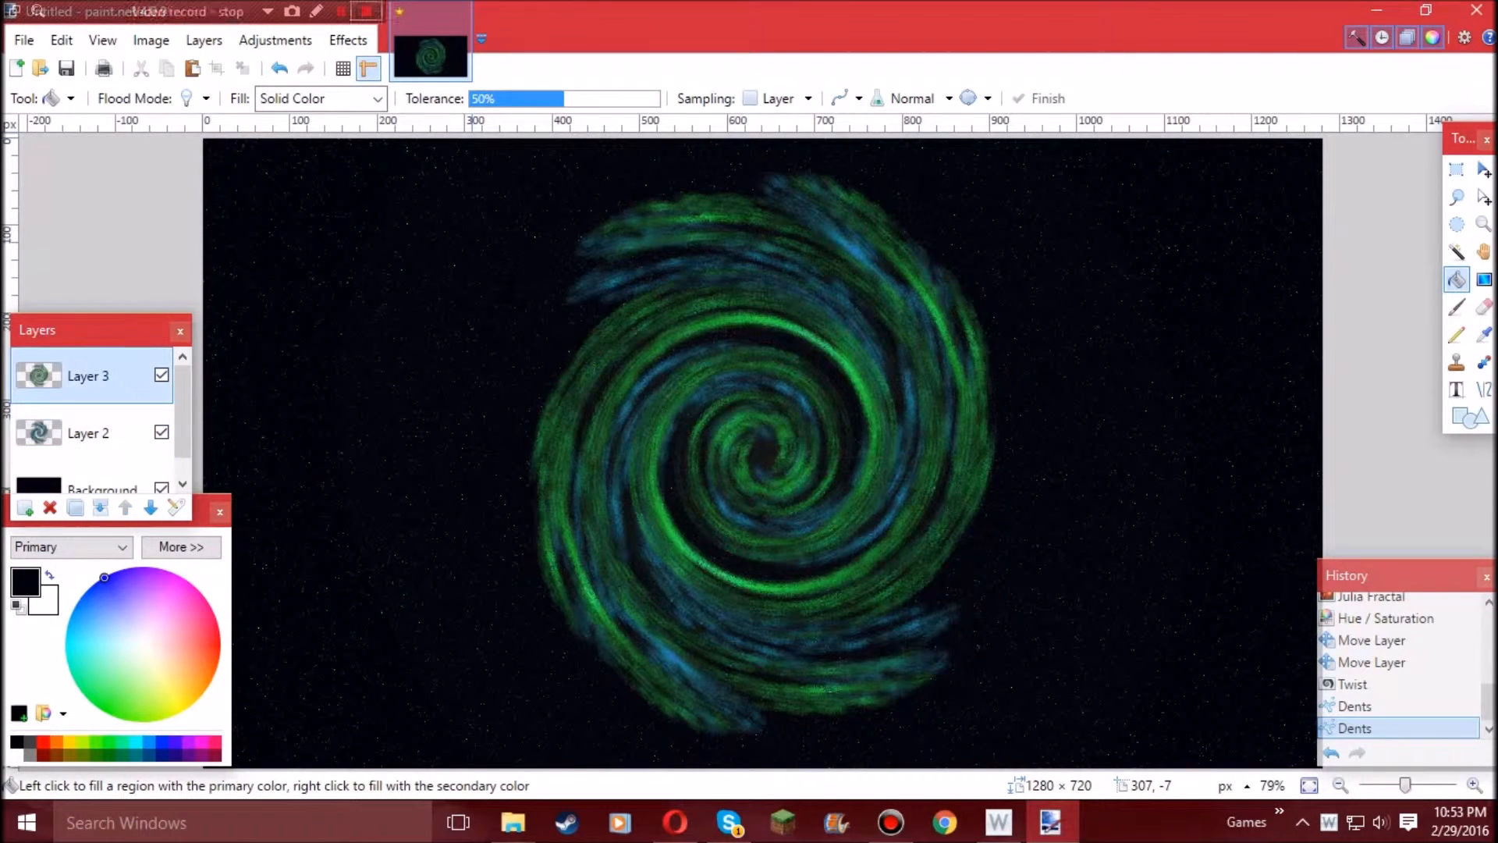
left_click(347, 39)
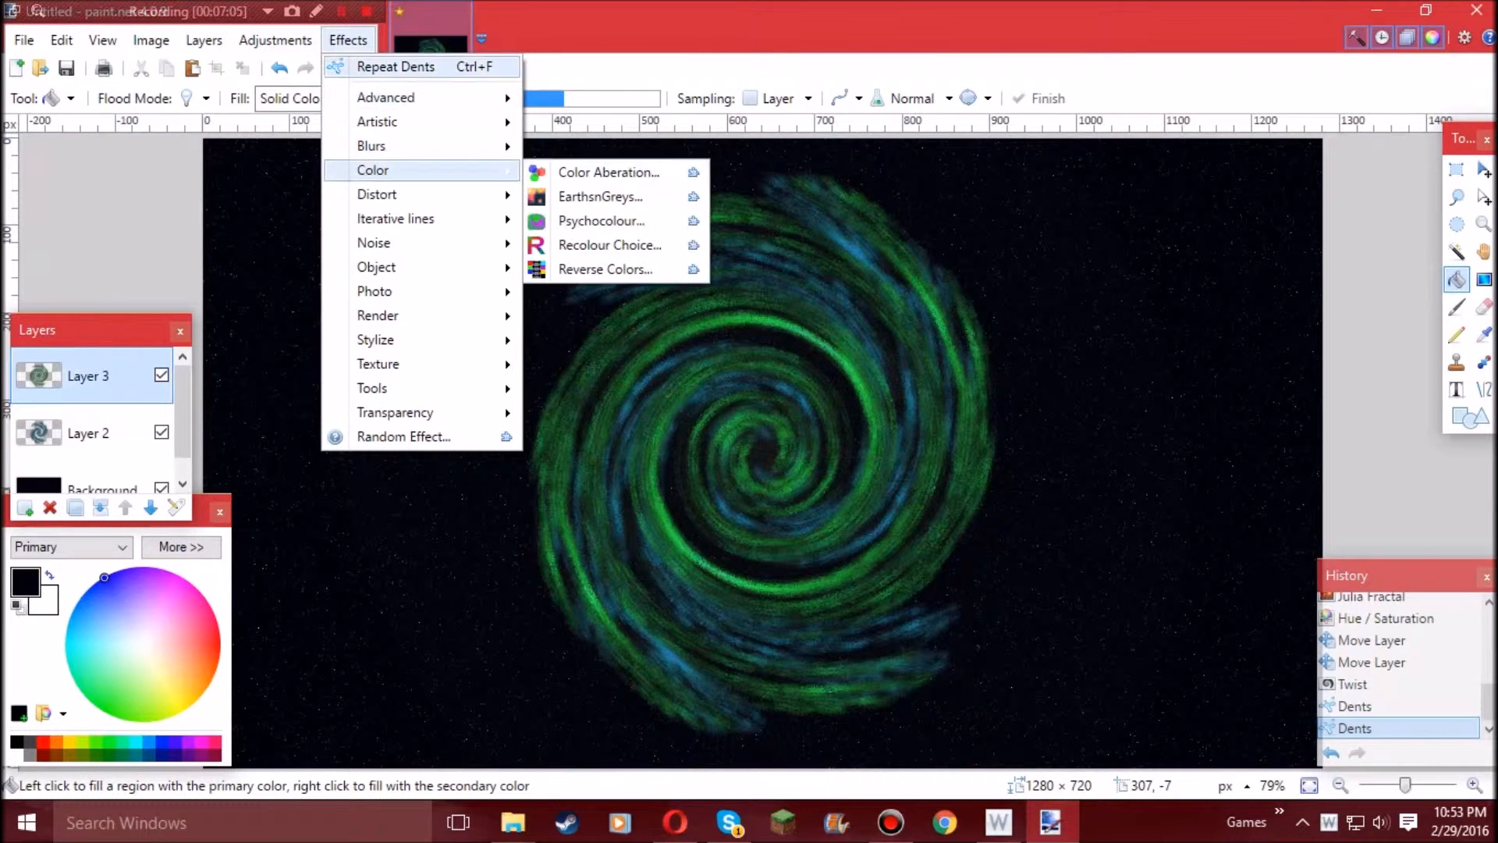
left_click(396, 66)
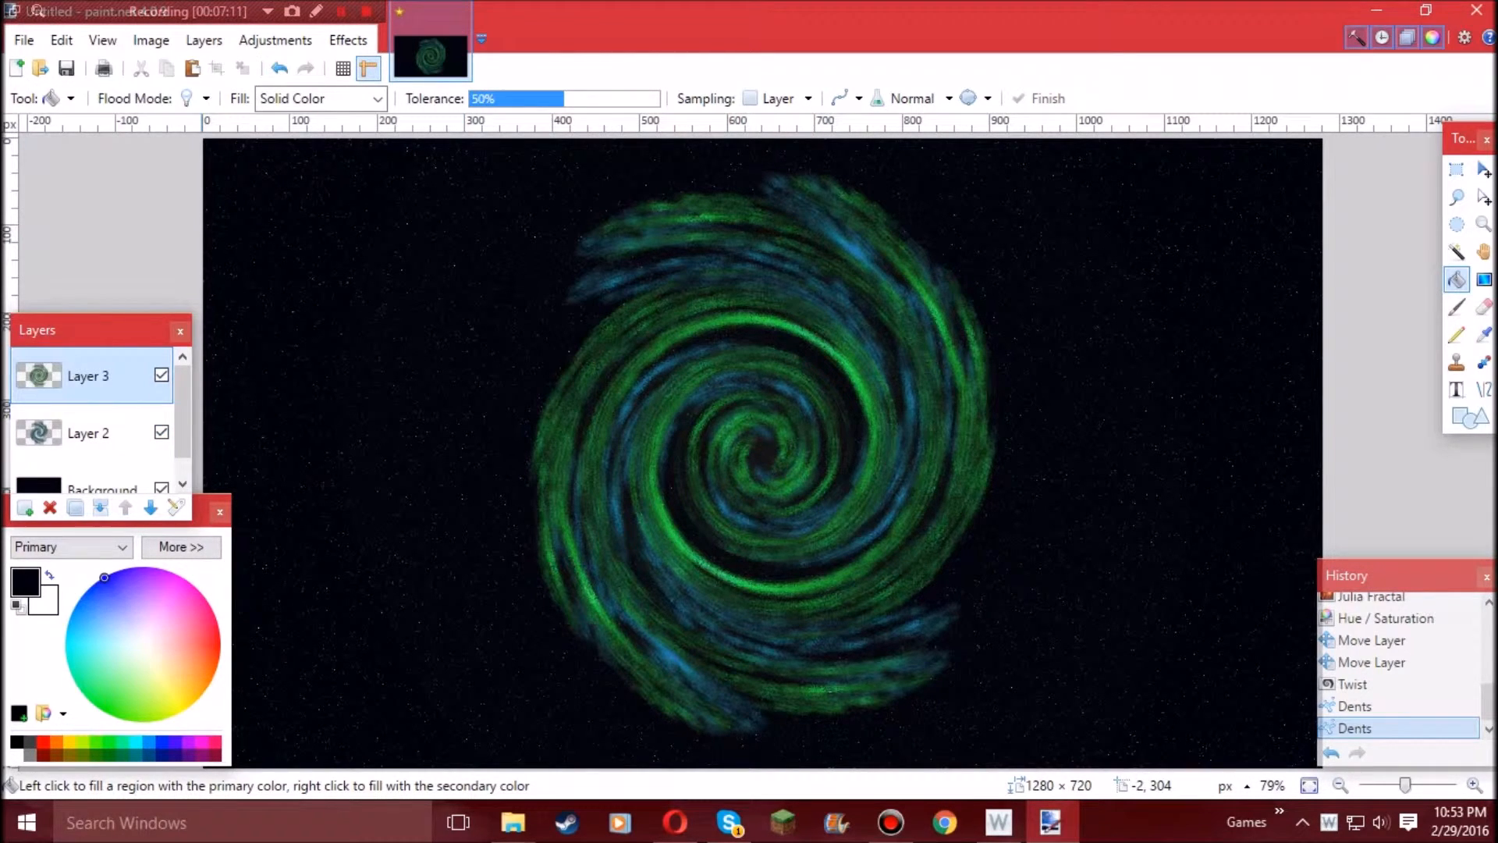
- Compare both stacking orders of the two spiral layers and leave Layer 3 below Layer 2
left_click(151, 508)
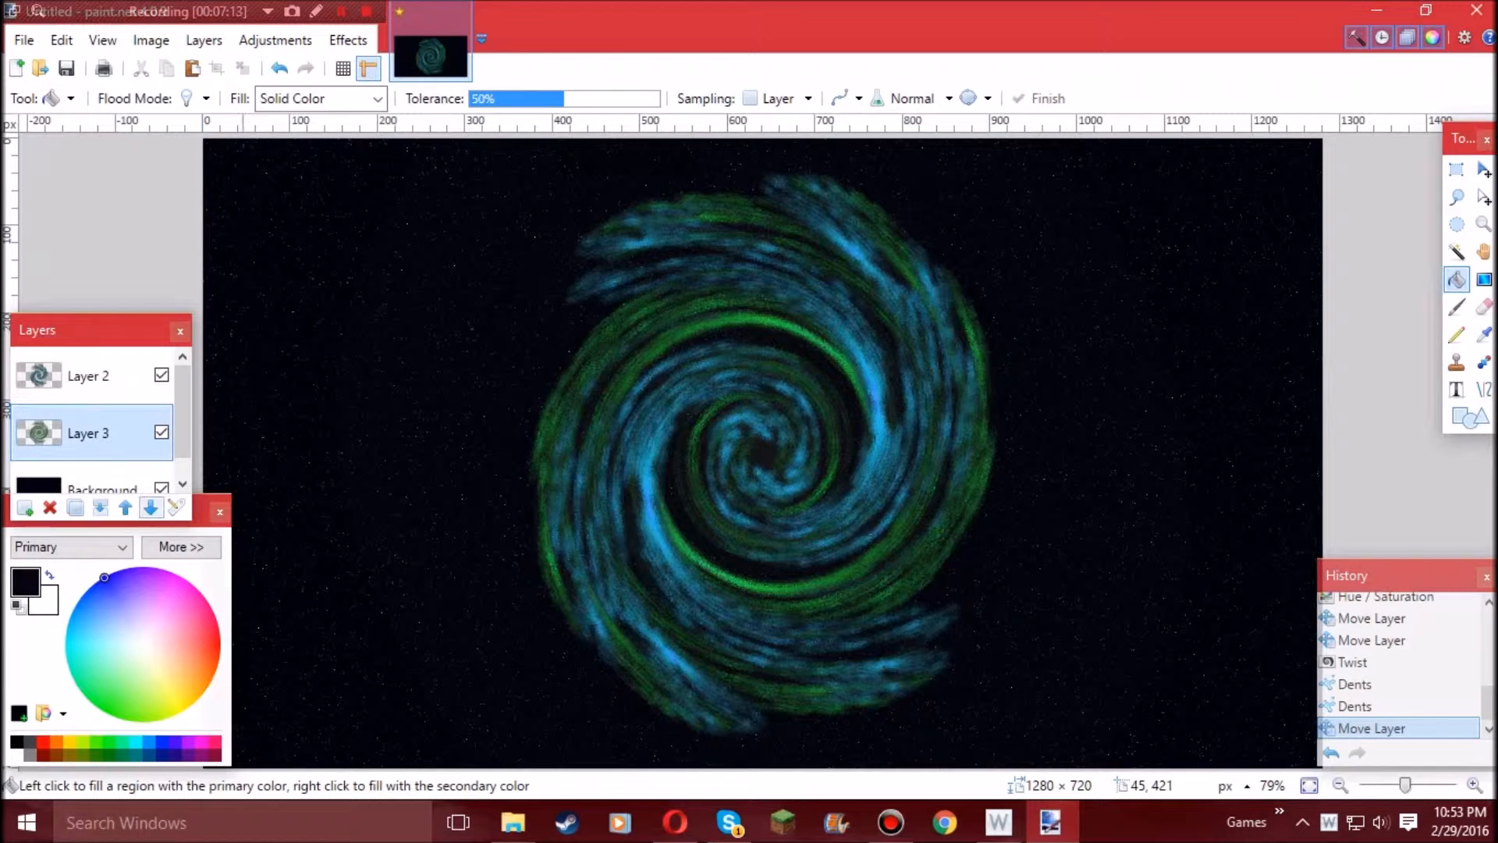
left_click(124, 508)
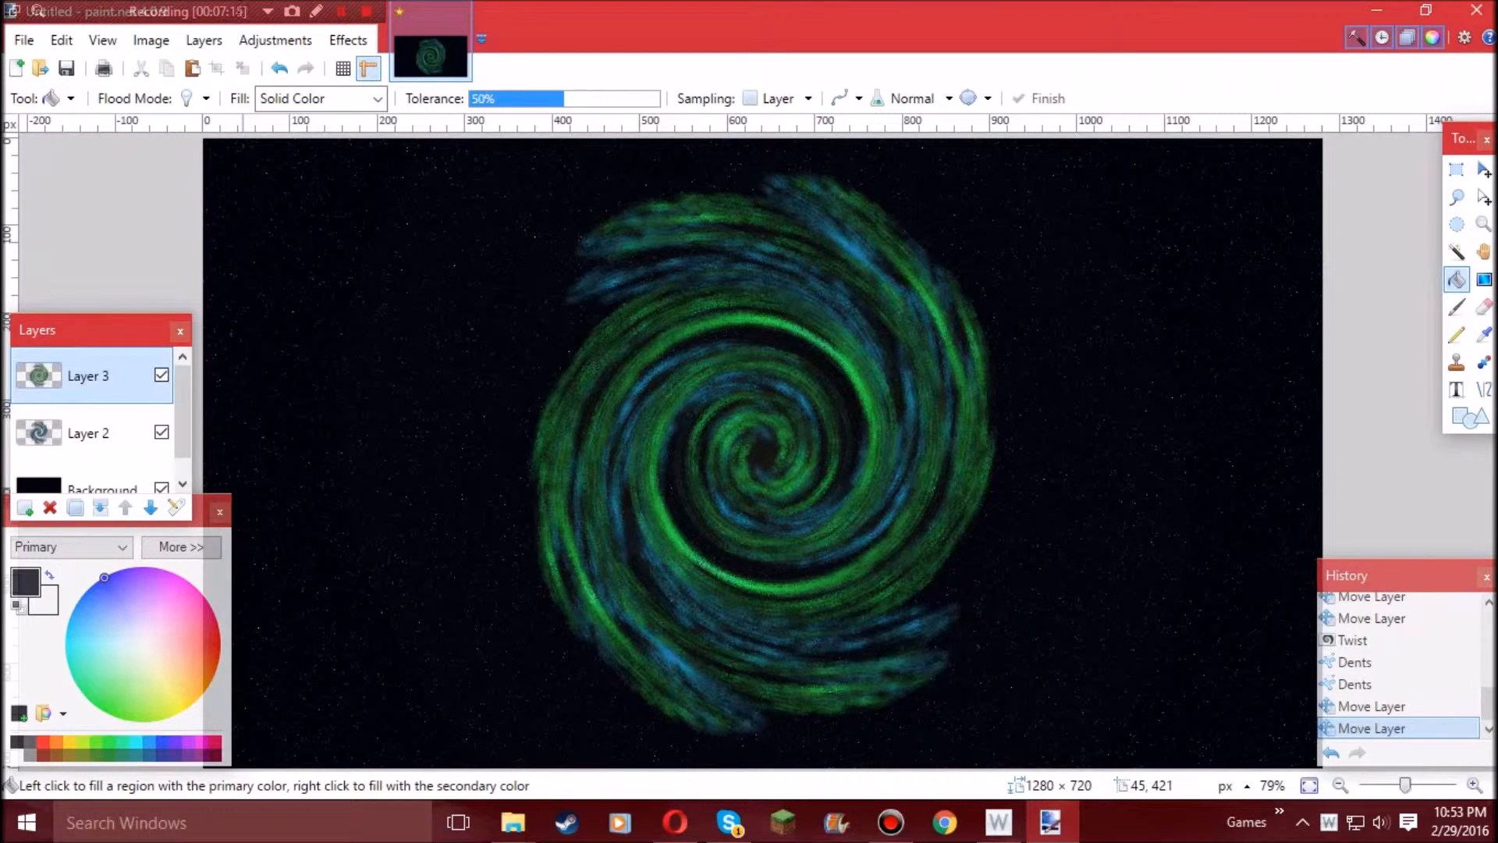
left_click(151, 508)
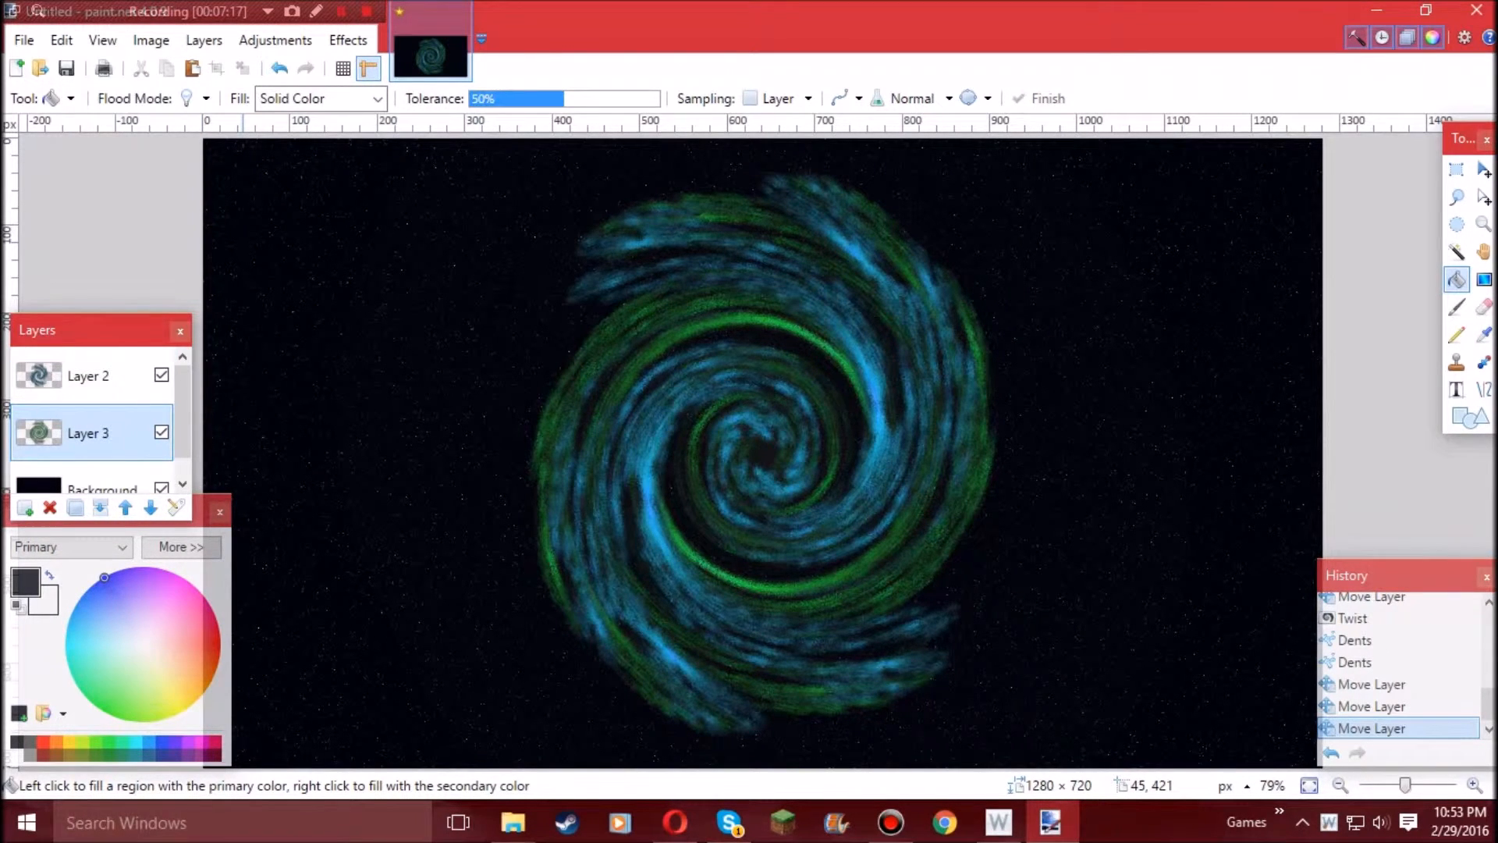
- Open the properties of Layer 2 and preview the Multiply, Additive, Color Burn and Color Dodge blend modes
left_click(91, 376)
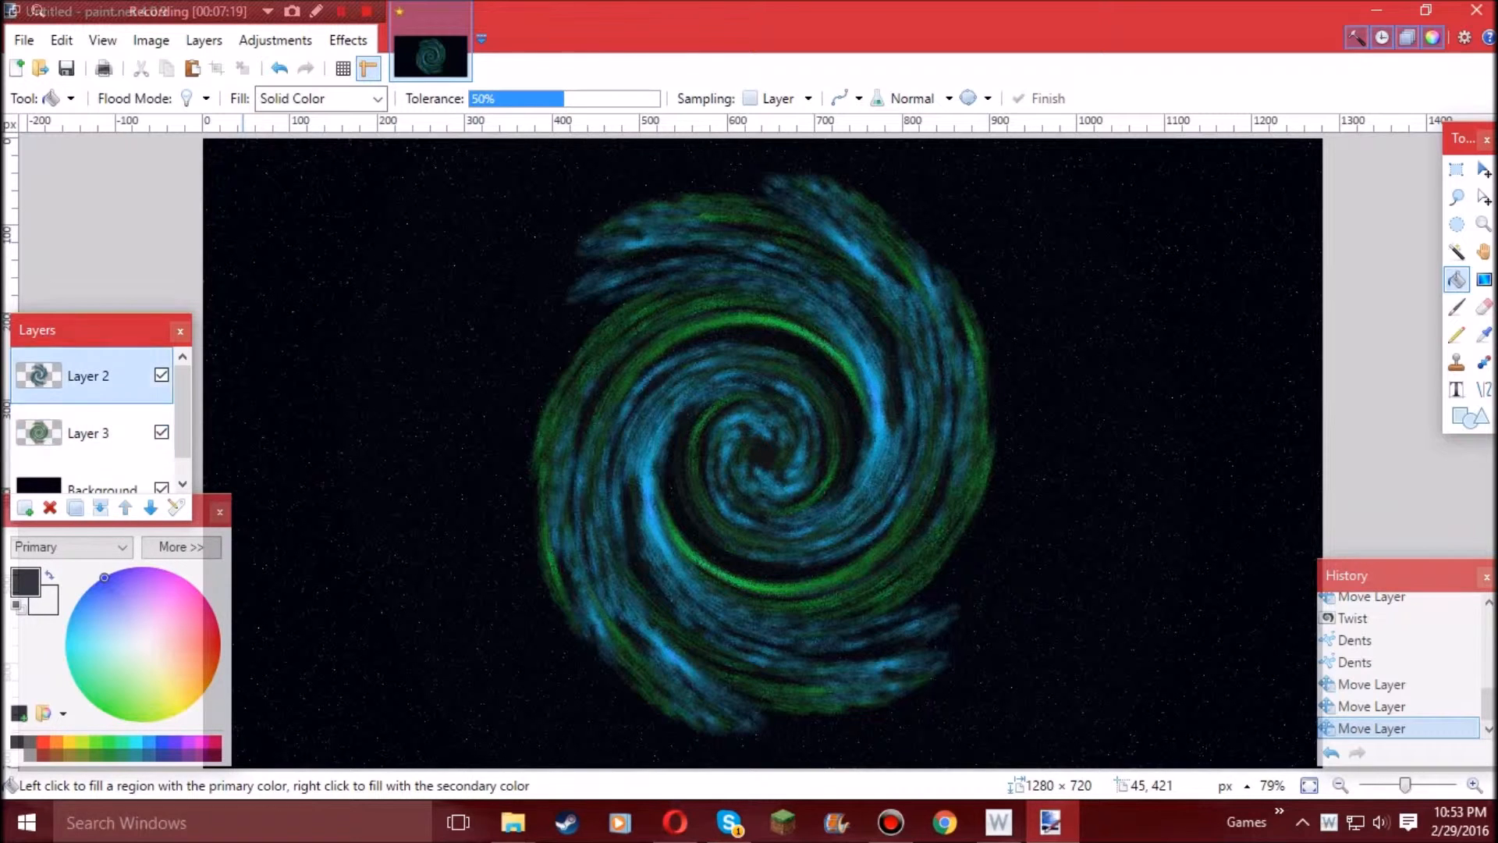
left_click(176, 507)
left_click(458, 370)
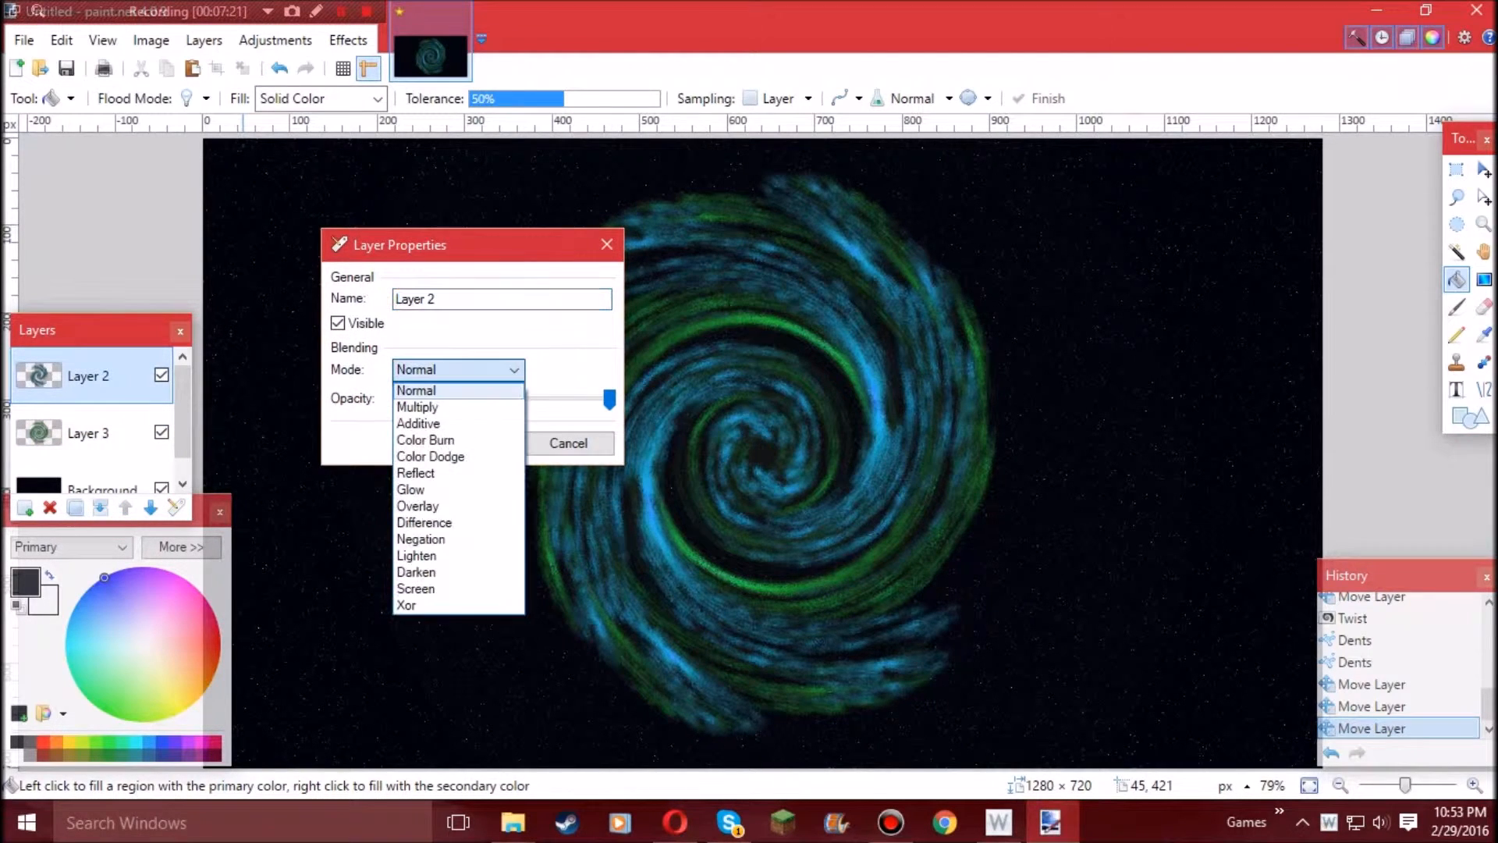
left_click(437, 404)
left_click(458, 370)
left_click(434, 422)
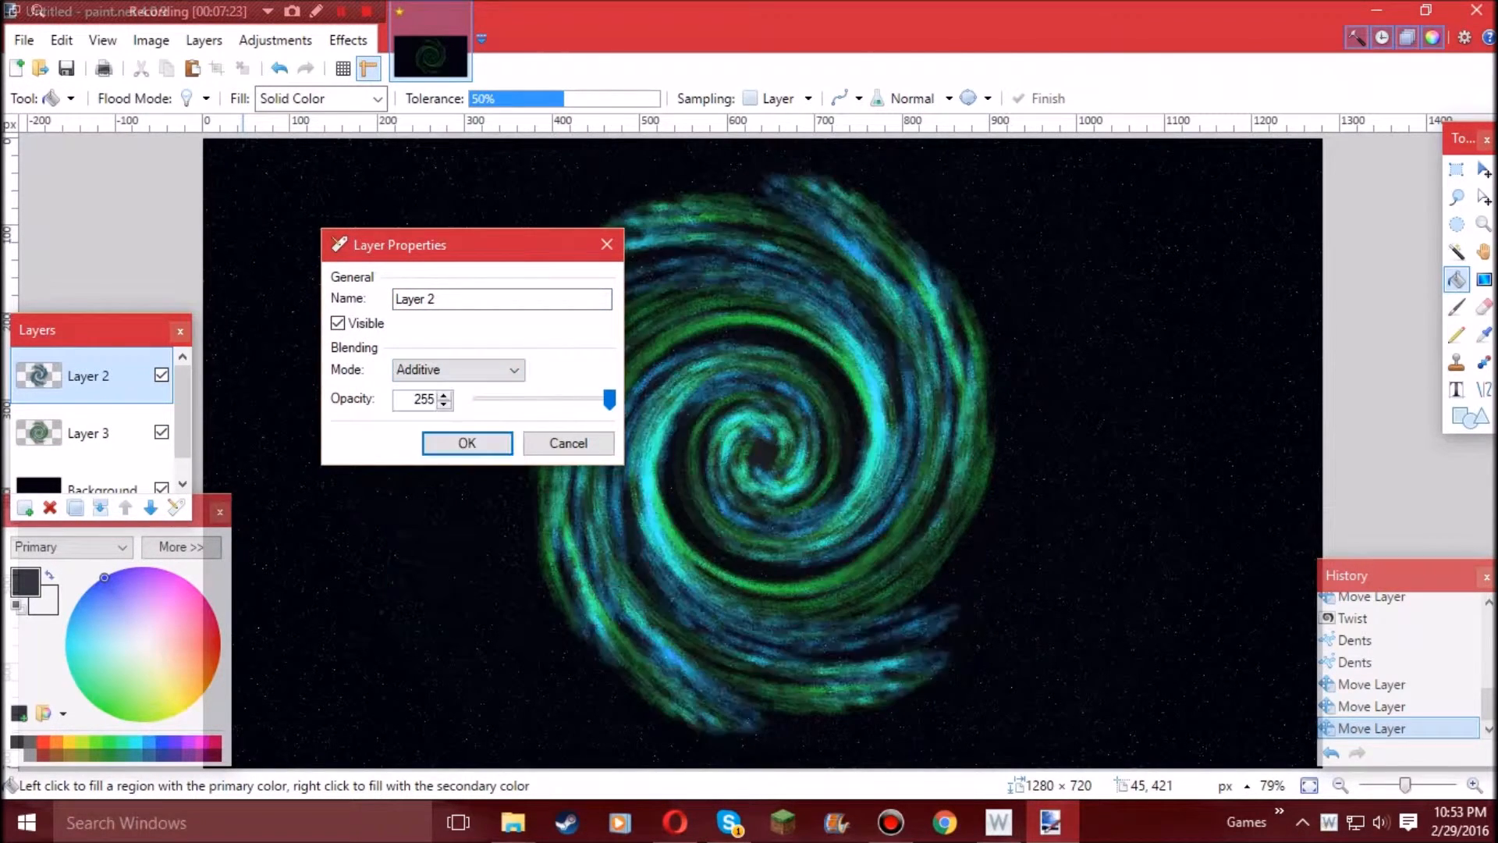
left_click(458, 370)
left_click(435, 438)
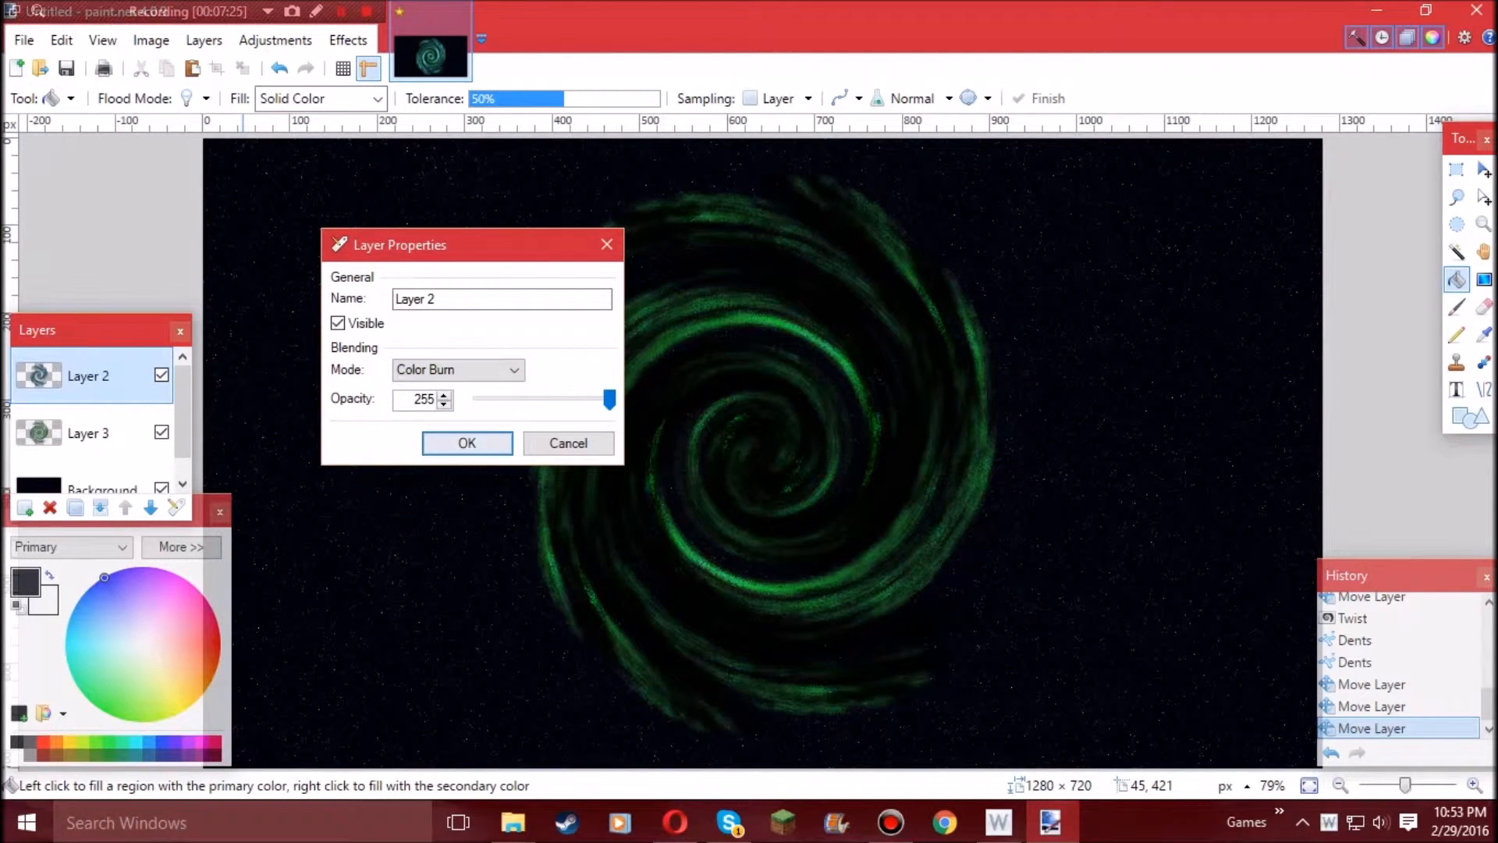
left_click(457, 370)
left_click(435, 454)
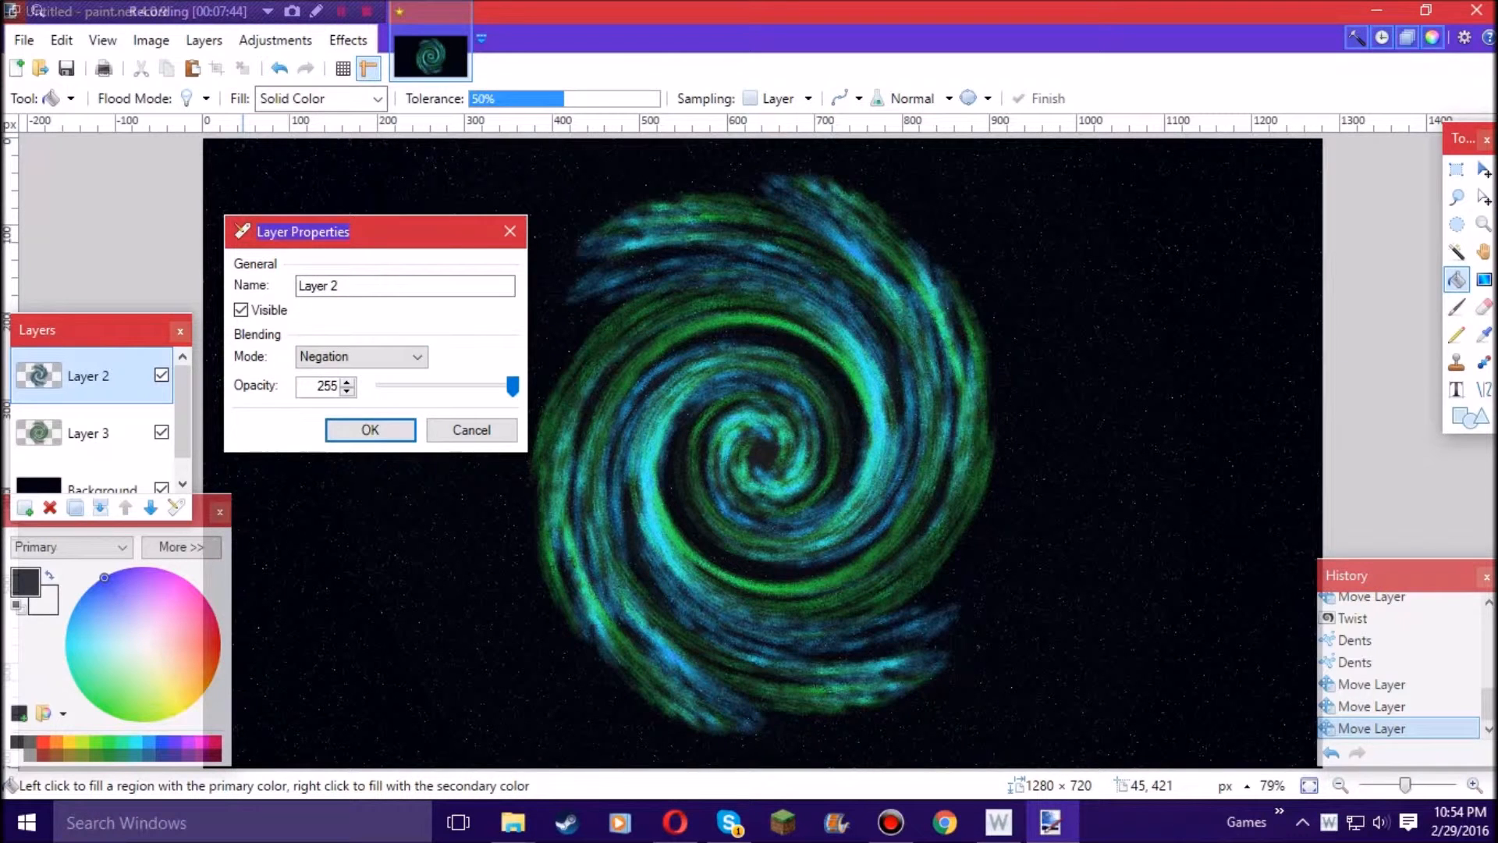
- Try the Lighten, Darken, Screen and Xor blend modes on Layer 2, returning to Screen
left_click(361, 356)
left_click(355, 543)
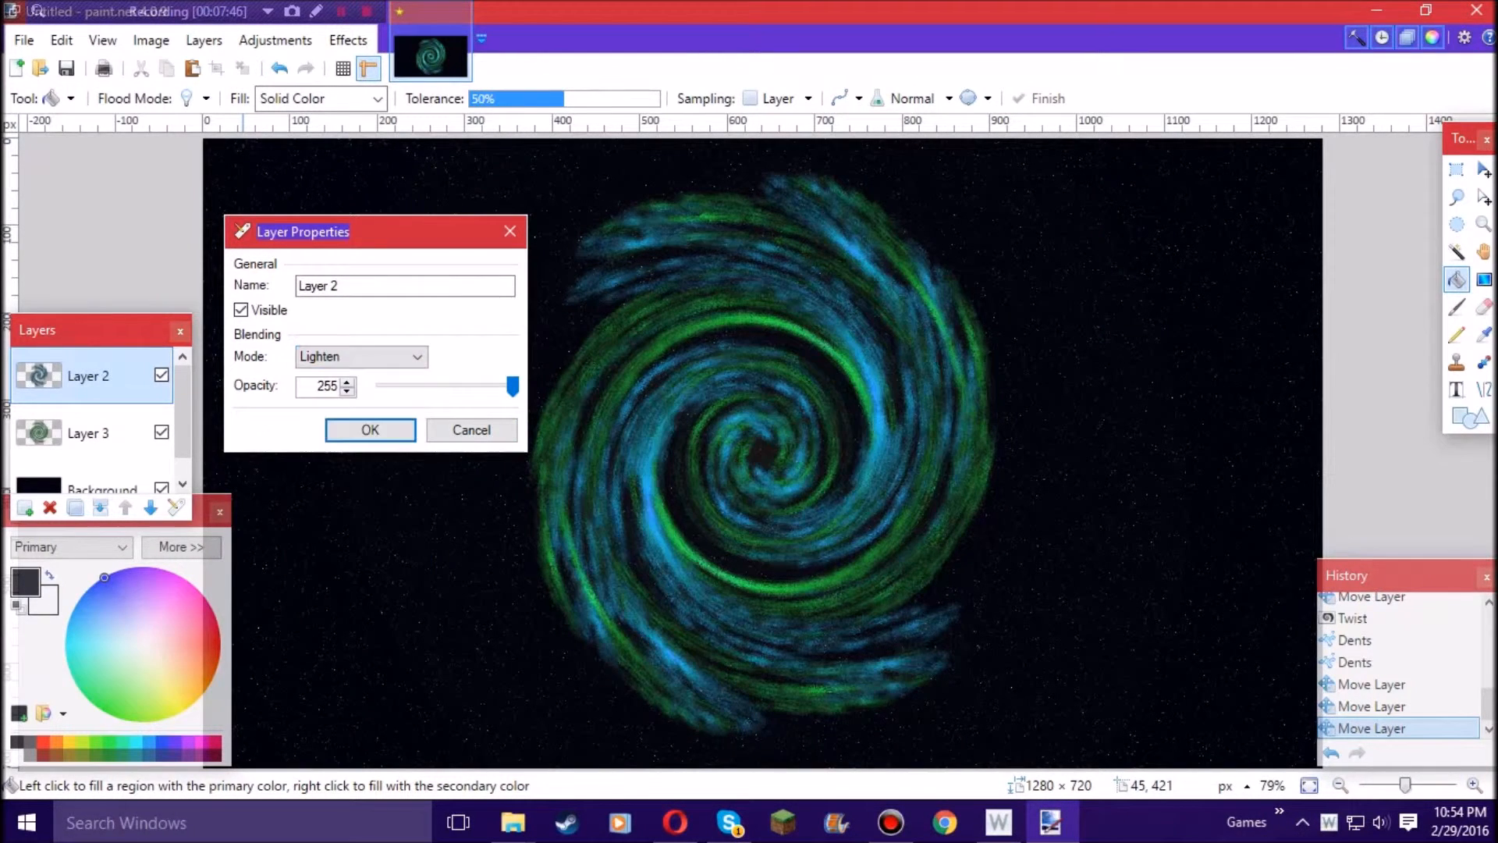
left_click(361, 356)
left_click(355, 560)
left_click(361, 356)
left_click(355, 575)
left_click(361, 356)
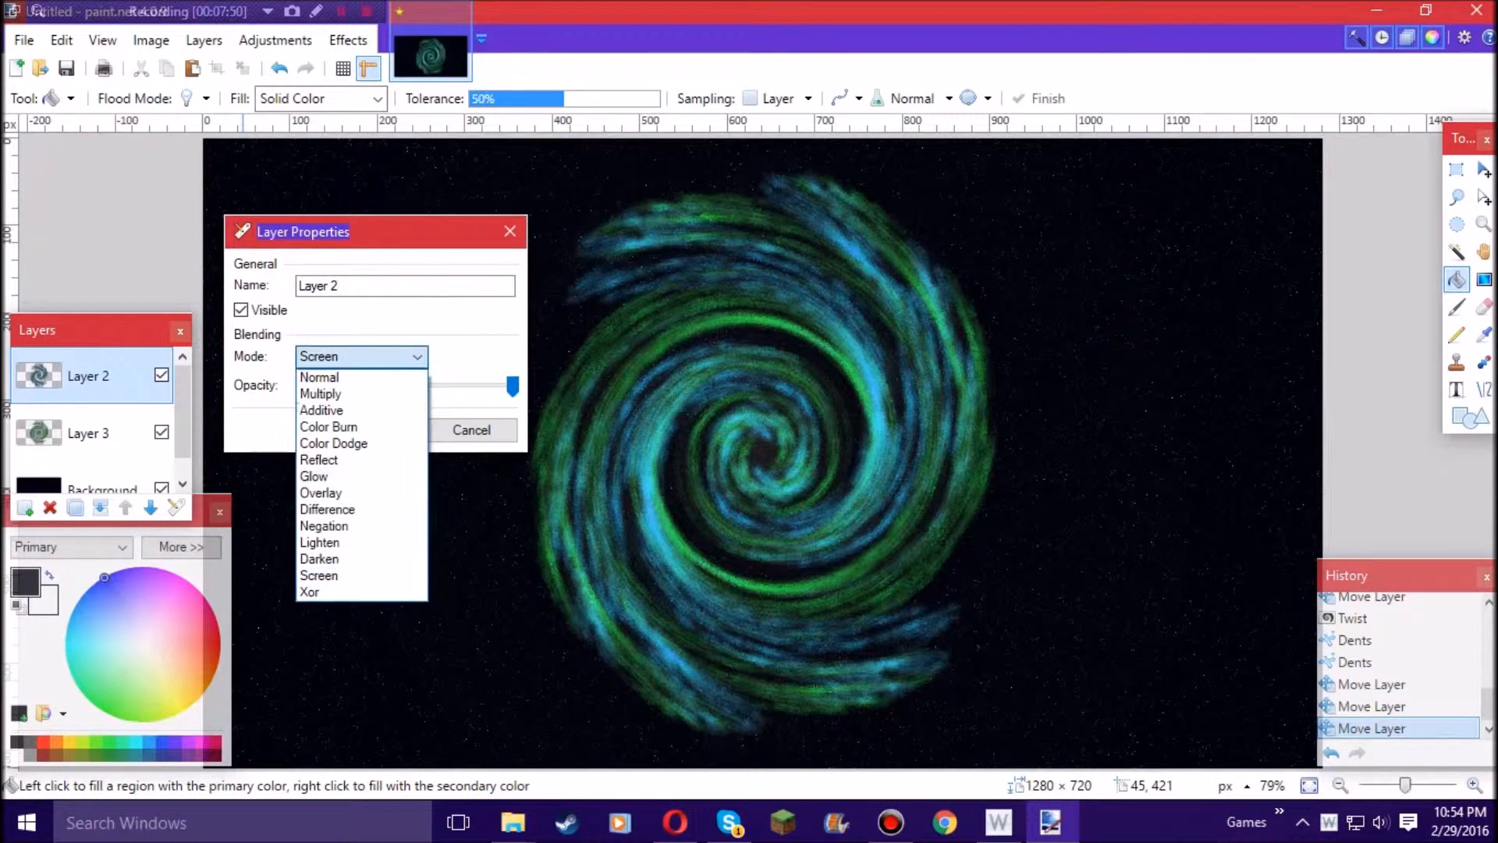
left_click(355, 591)
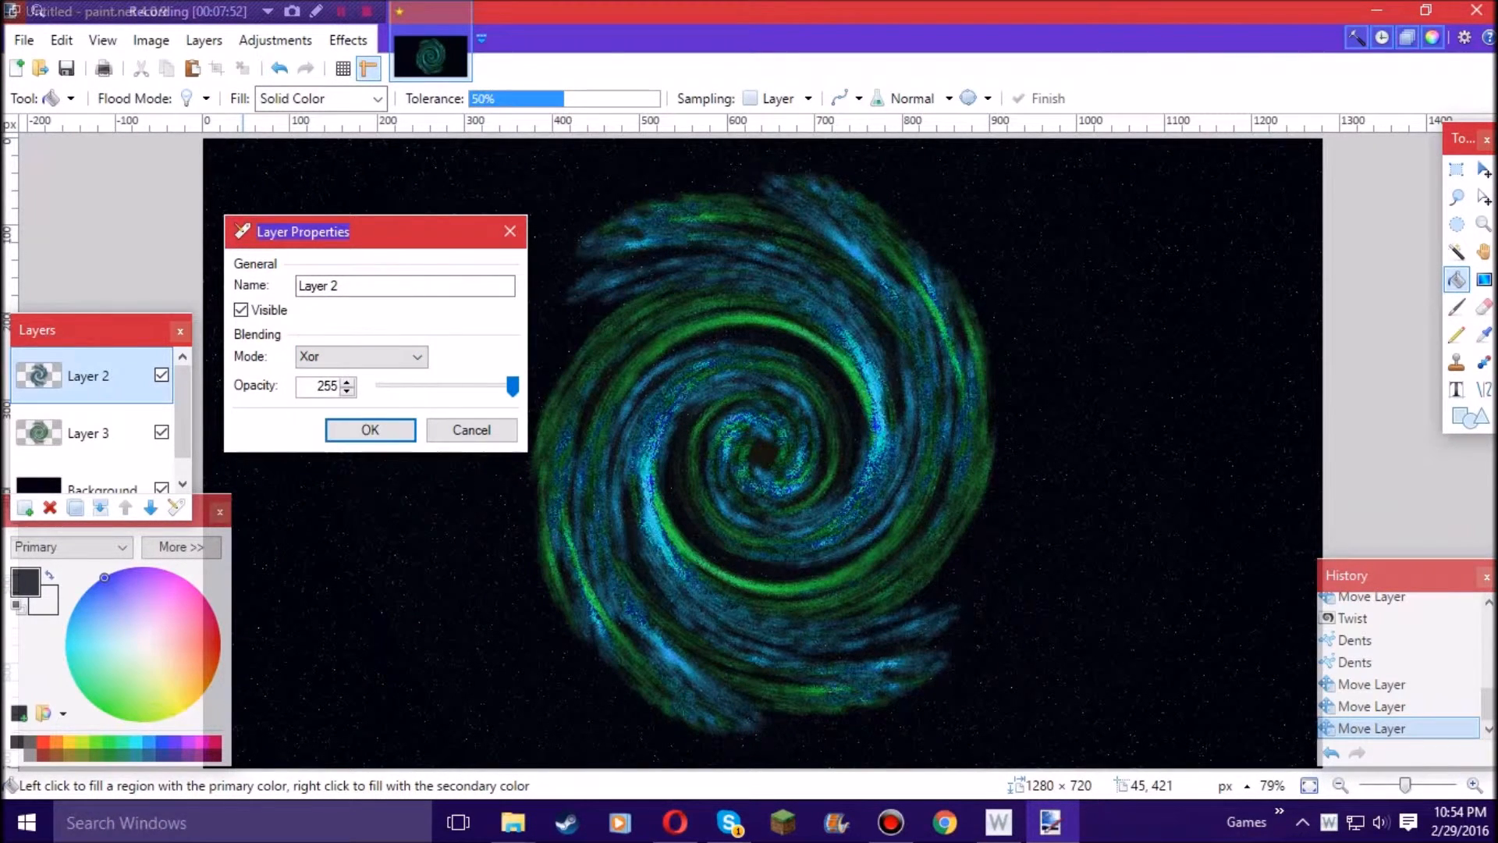
left_click(361, 356)
left_click(355, 575)
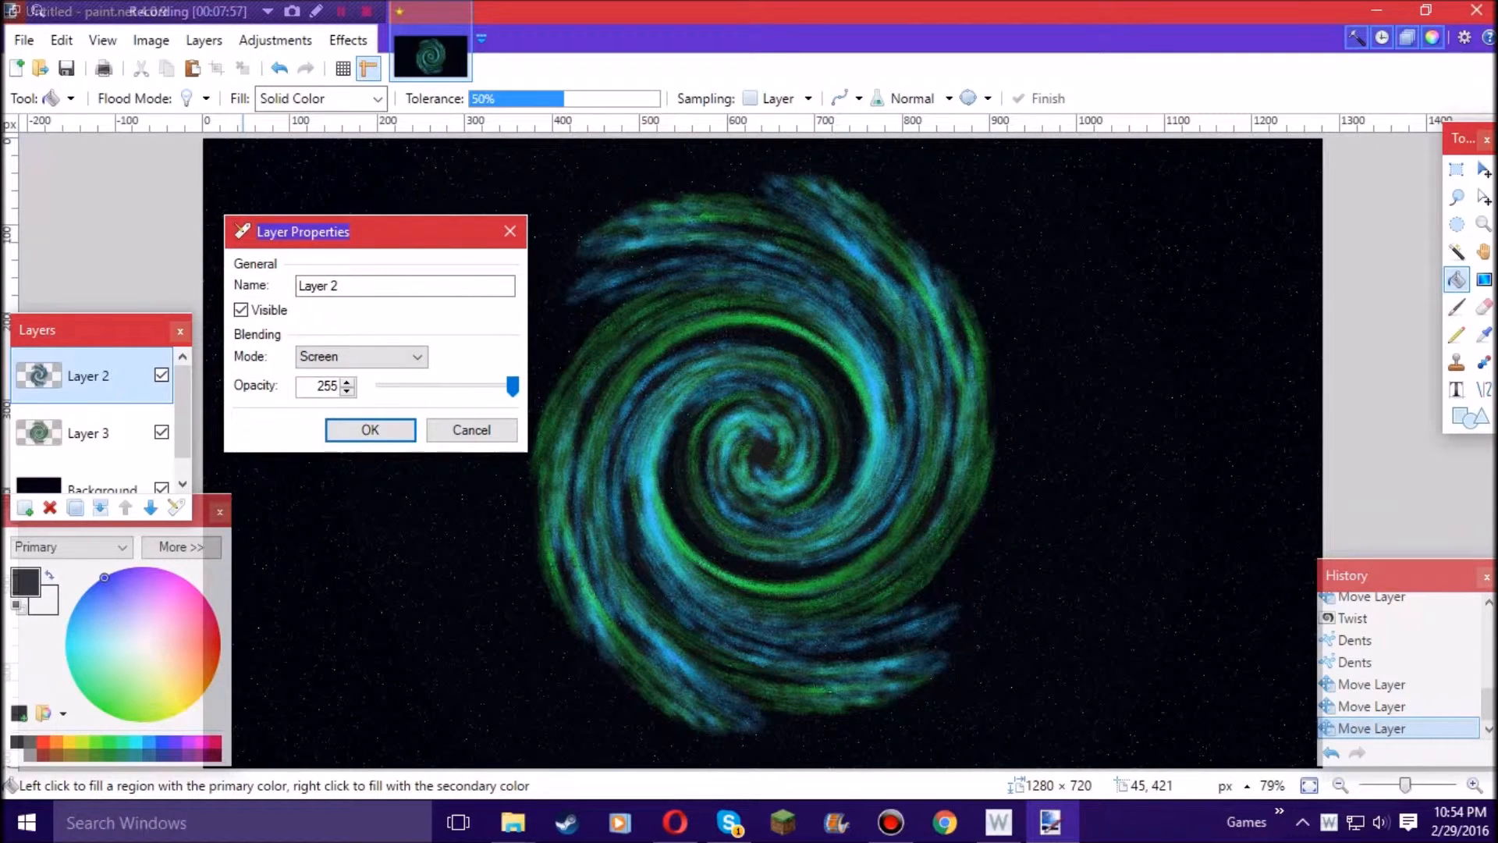
- Set the blend mode of Layer 2 to Negation and apply it
left_click(361, 356)
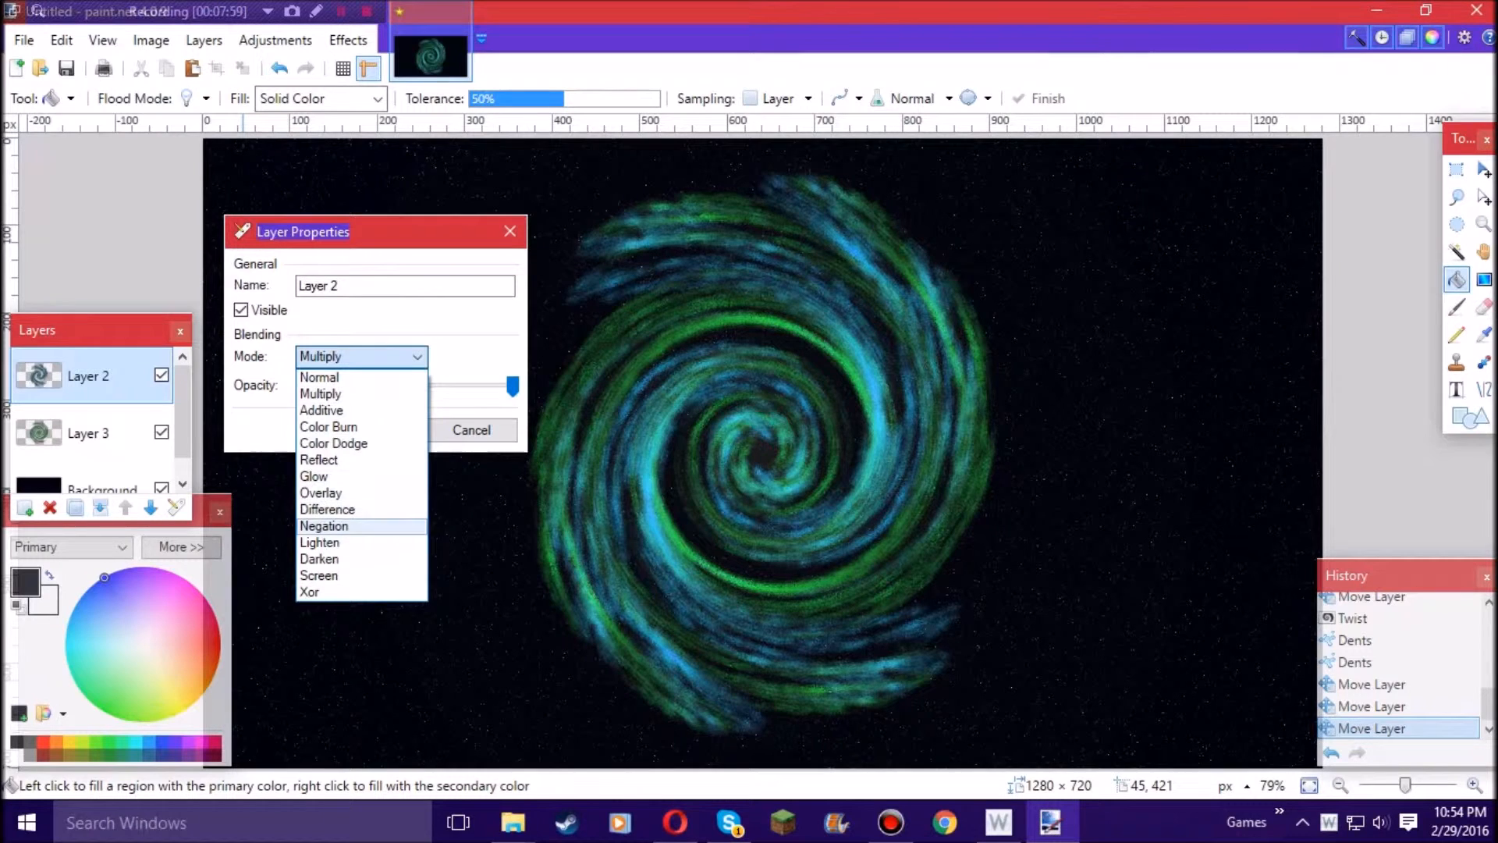
left_click(361, 526)
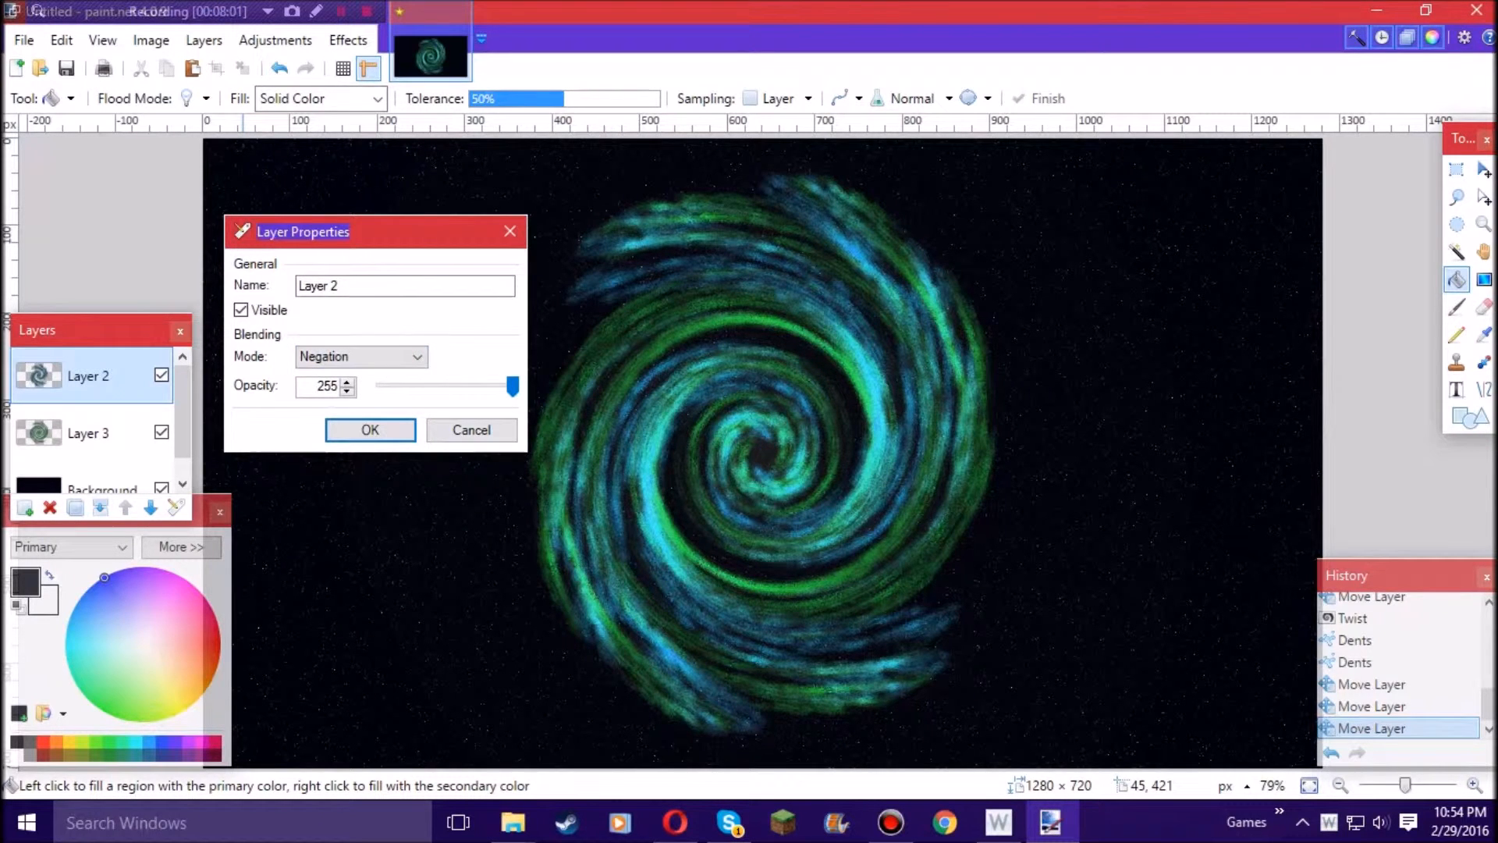
left_click(370, 429)
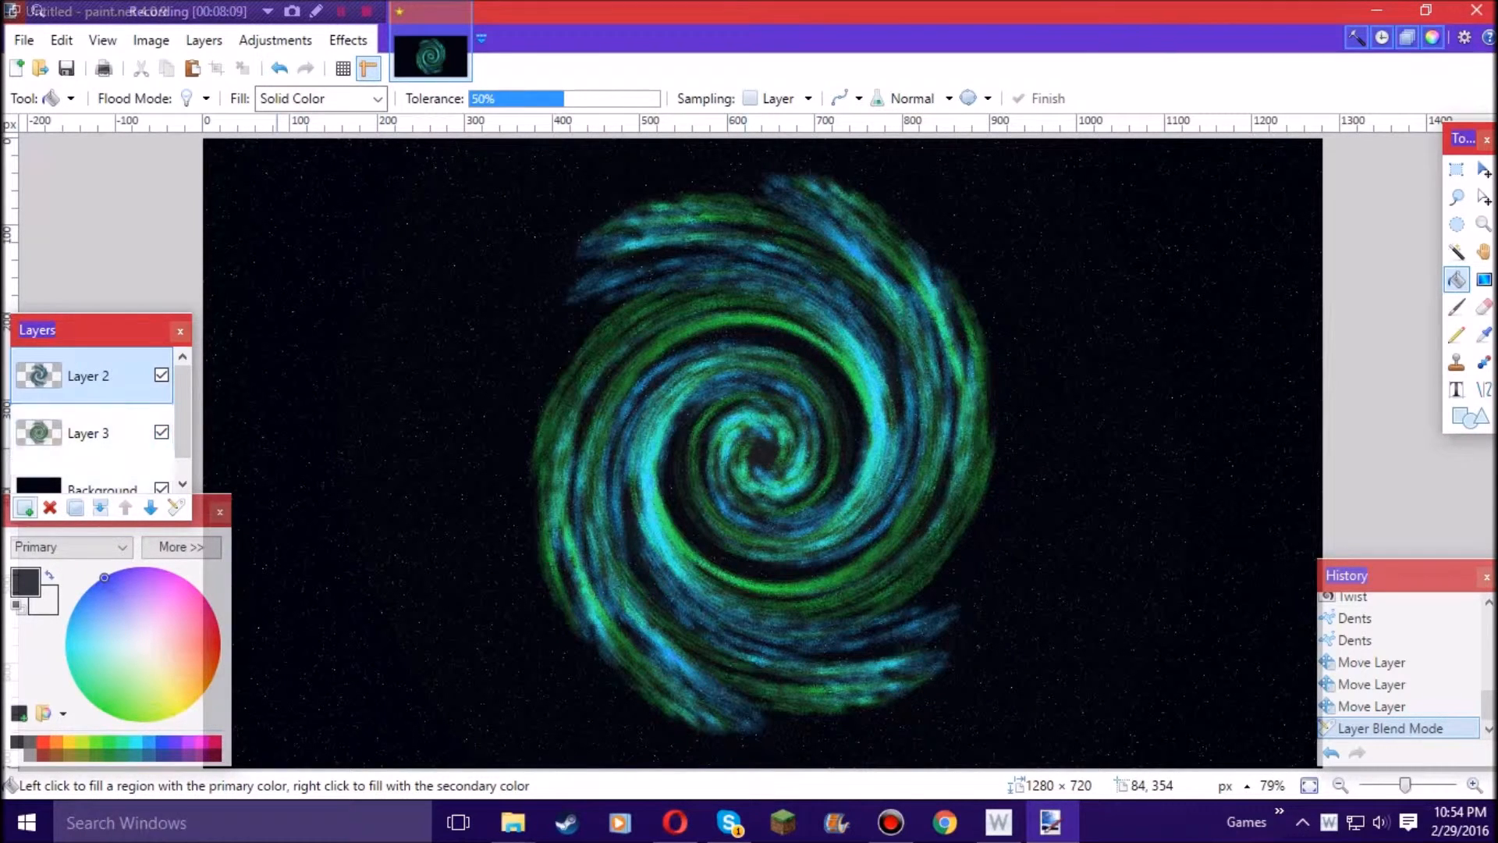
- Add a new layer above Layer 2 and activate the Gradient tool in radial mode
left_click(24, 507)
left_click(348, 41)
left_click(348, 40)
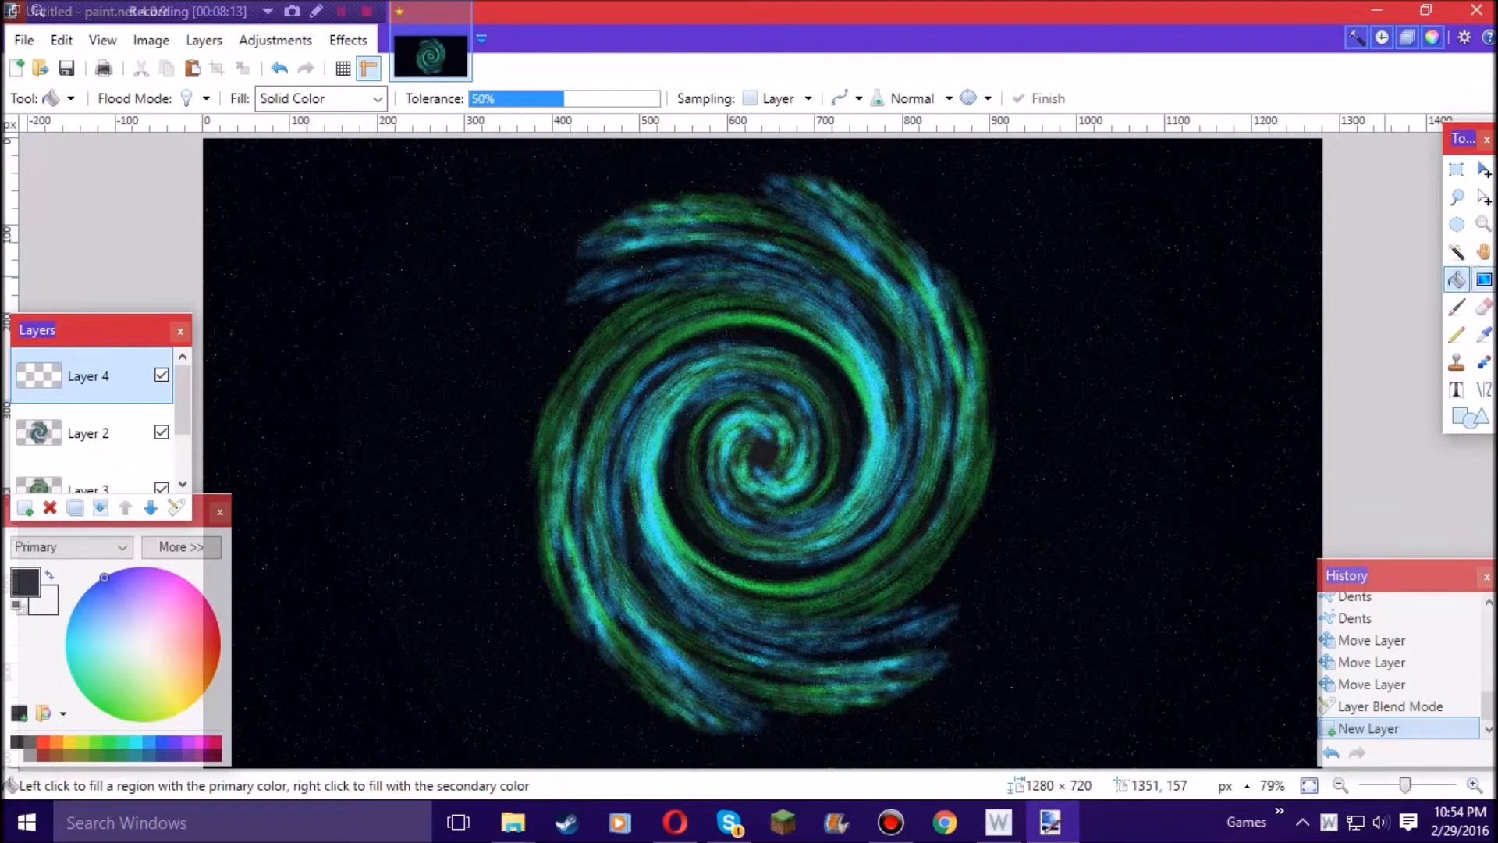
left_click(1483, 279)
left_click(181, 99)
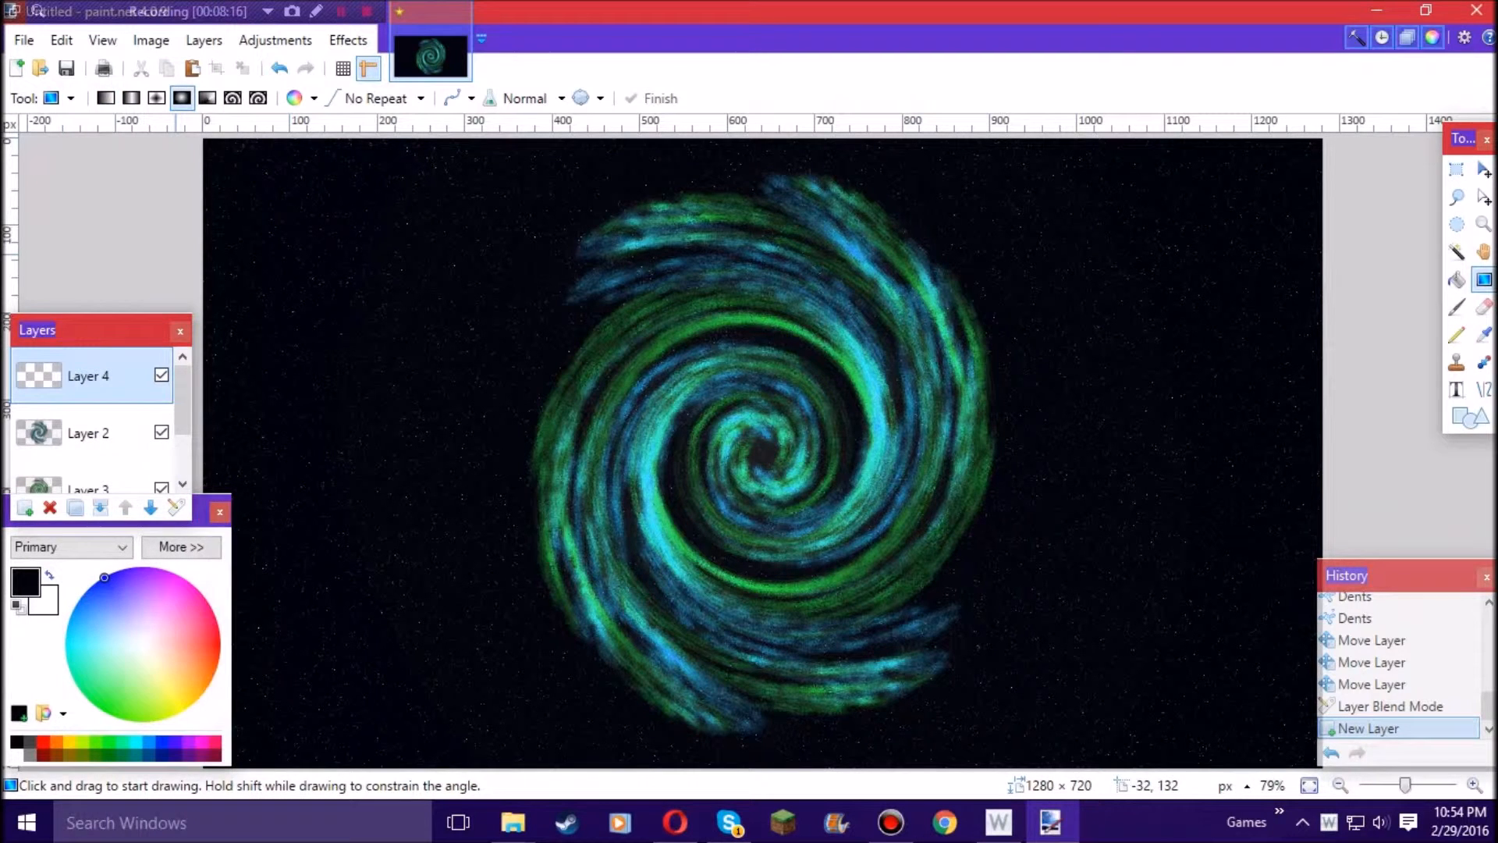
- Make the secondary color fully transparent by setting the alpha of white FFFFFF to 0
left_click(202, 512)
left_click_drag(96, 518, 192, 479)
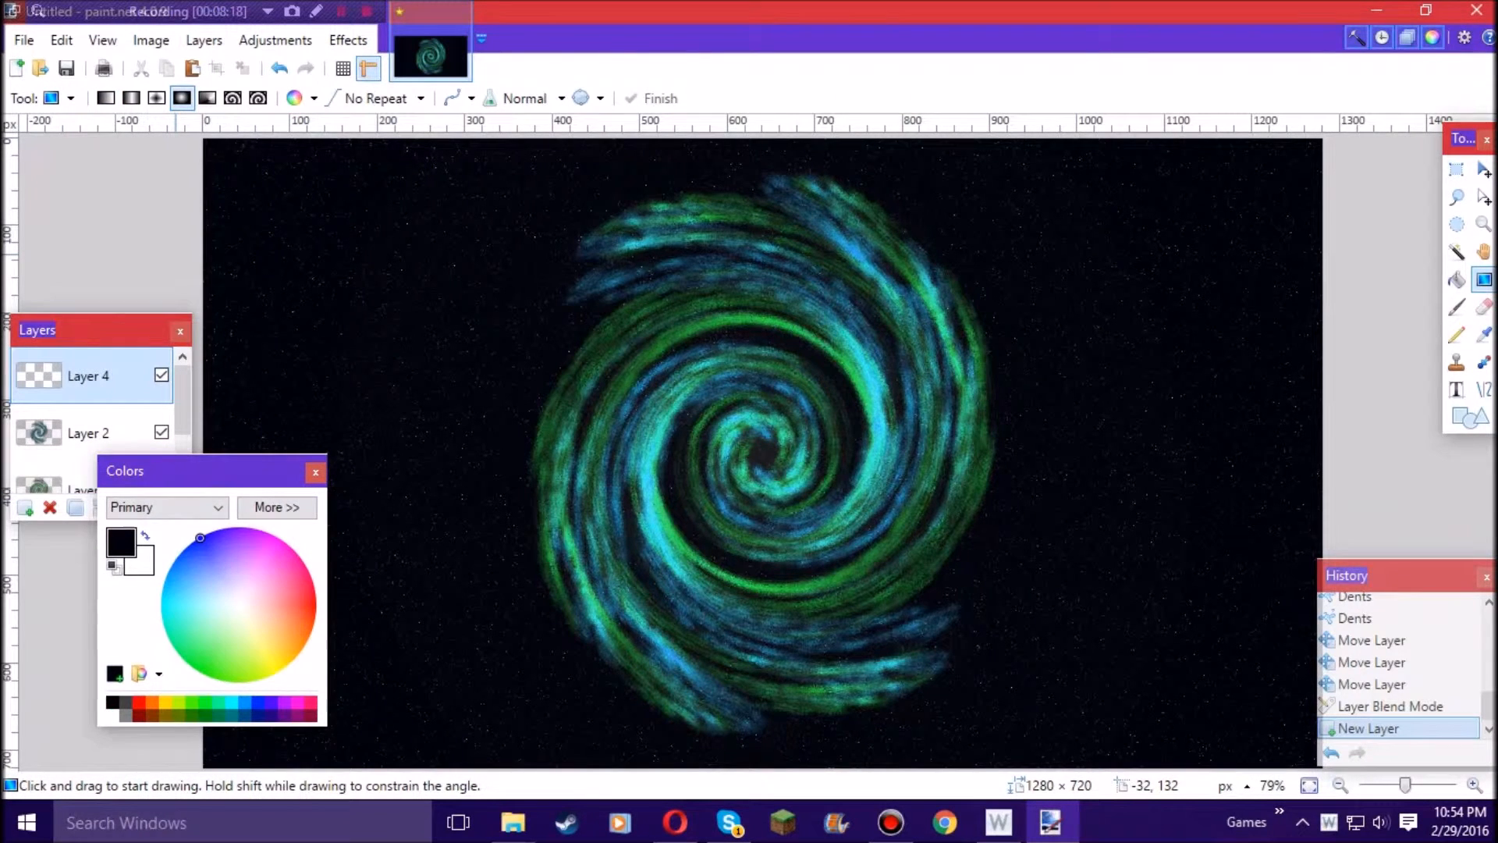
left_click(144, 566)
left_click(277, 507)
left_click_drag(301, 478, 229, 442)
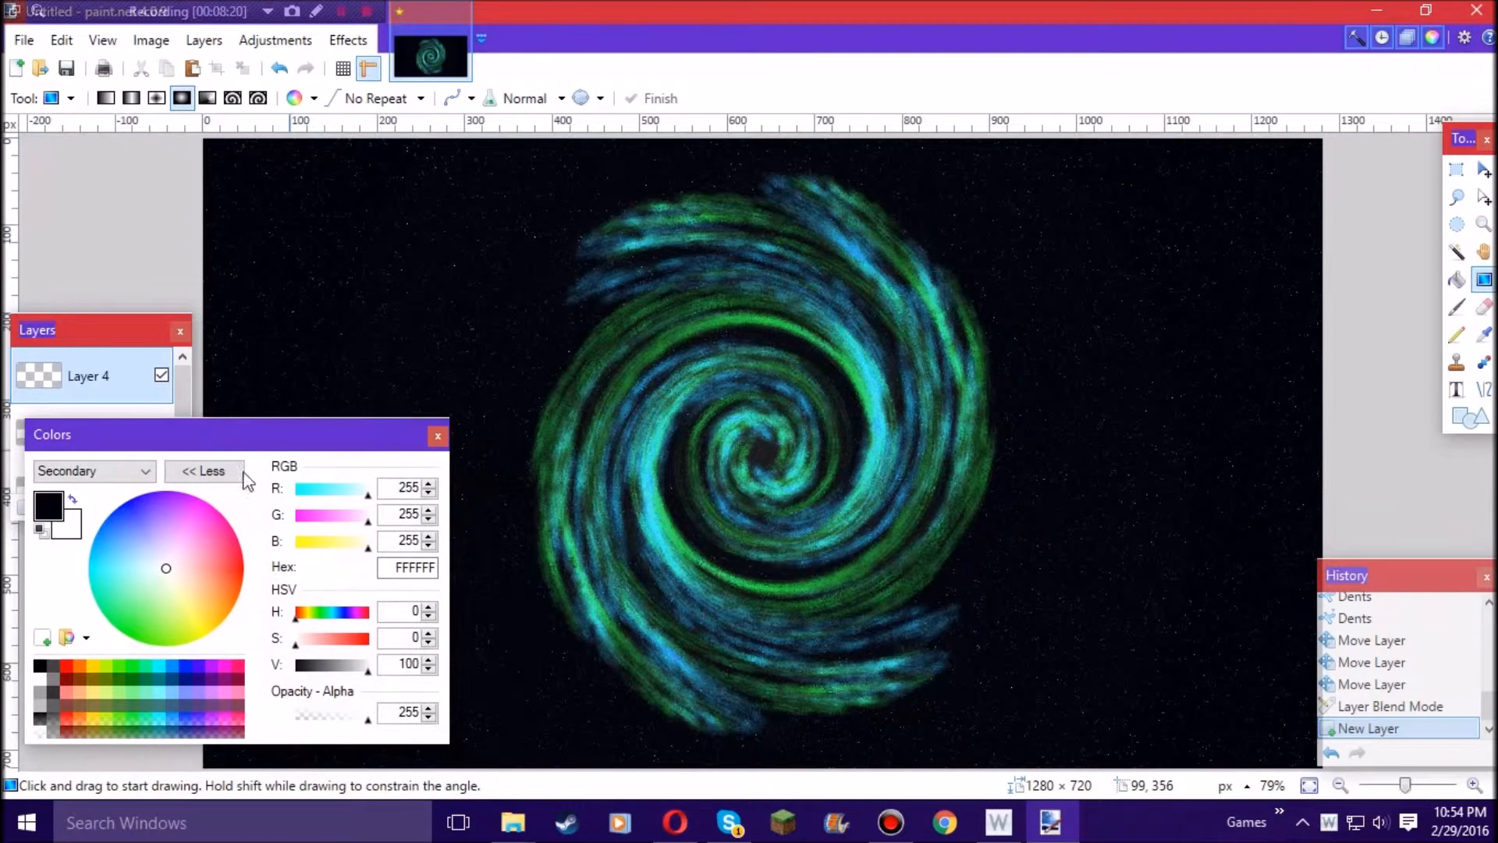
left_click_drag(367, 717, 294, 717)
left_click_drag(269, 450, 225, 436)
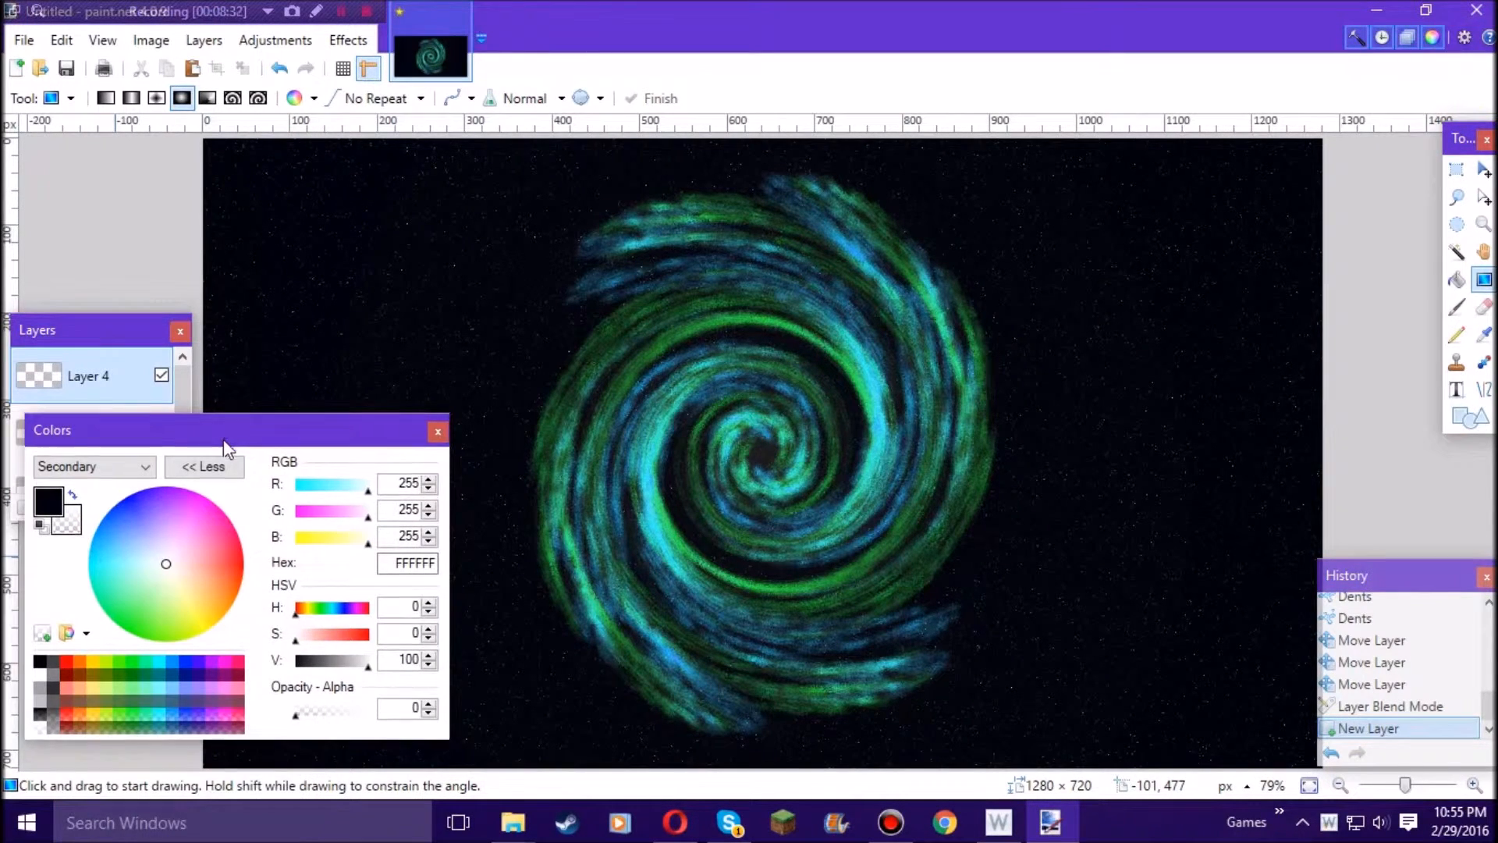
- Set the primary color to the opaque light blue 66C4FF
left_click(49, 502)
left_click(167, 557)
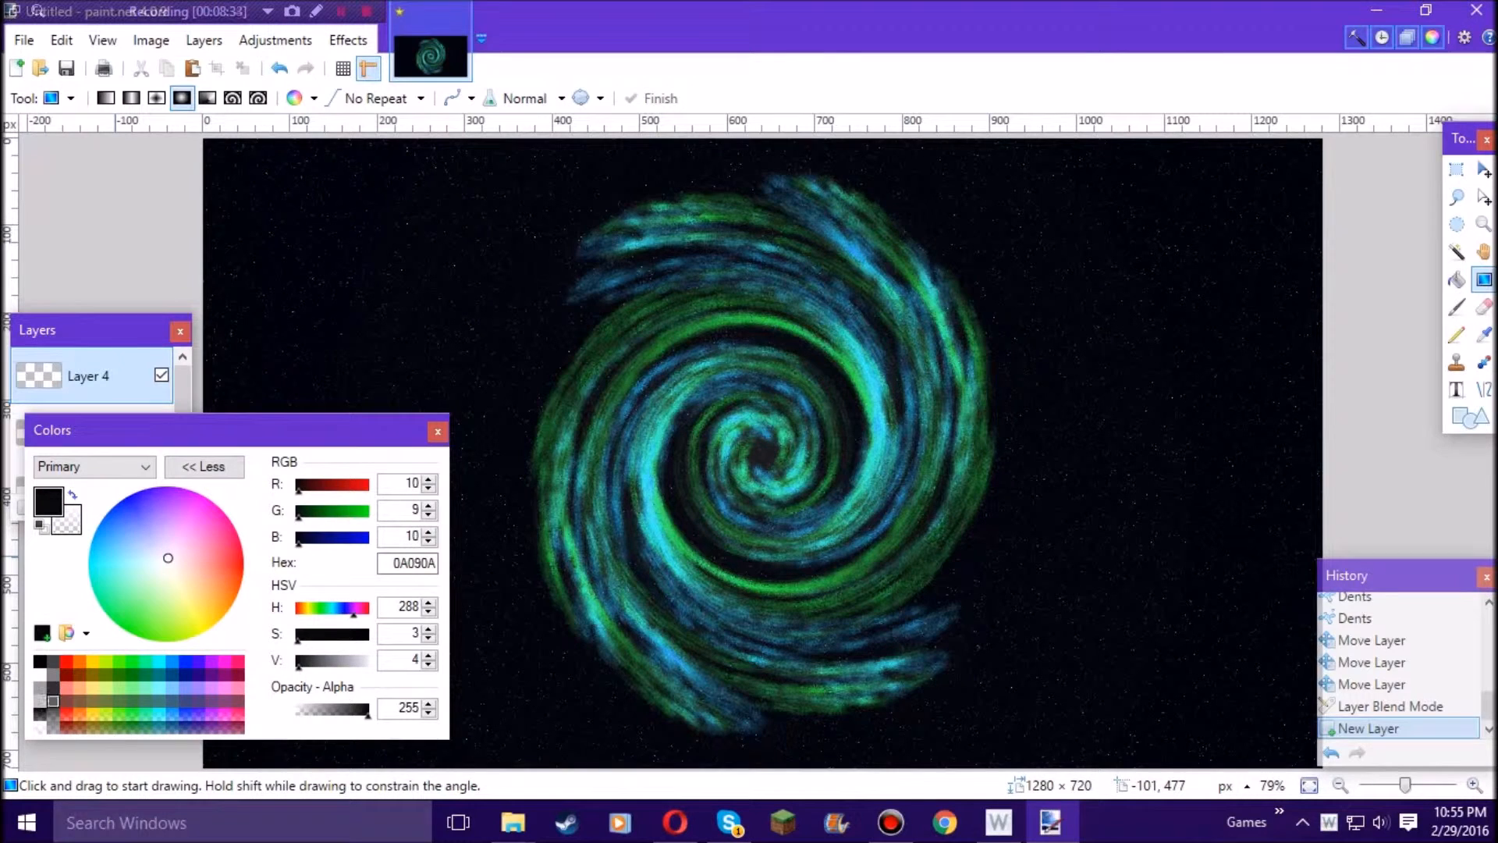
left_click(40, 675)
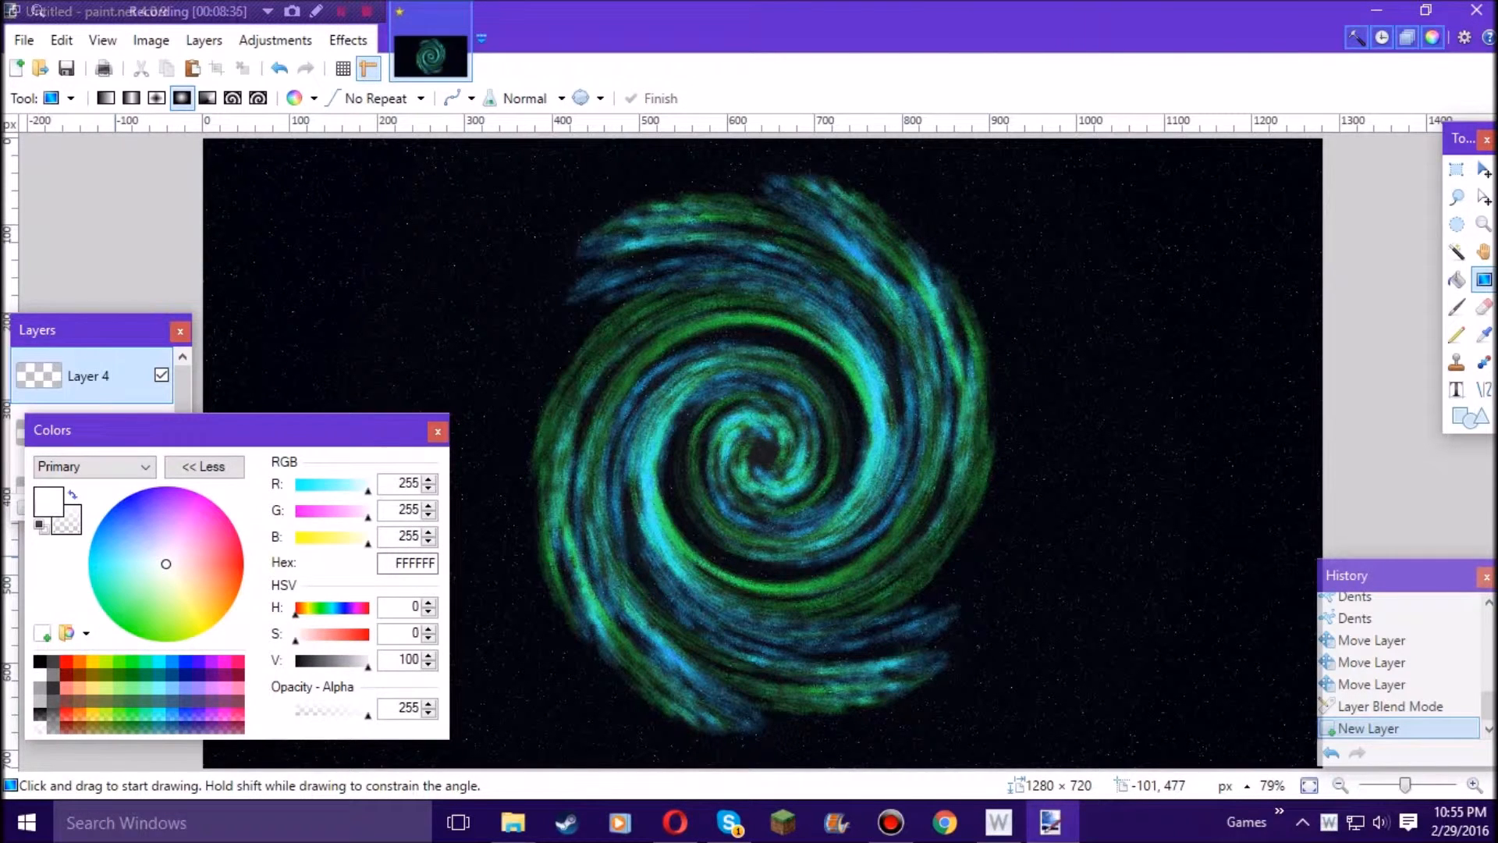
mouse_move(133, 549)
left_mouse_down()
mouse_move(103, 536)
mouse_move(133, 527)
mouse_move(114, 542)
left_mouse_up()
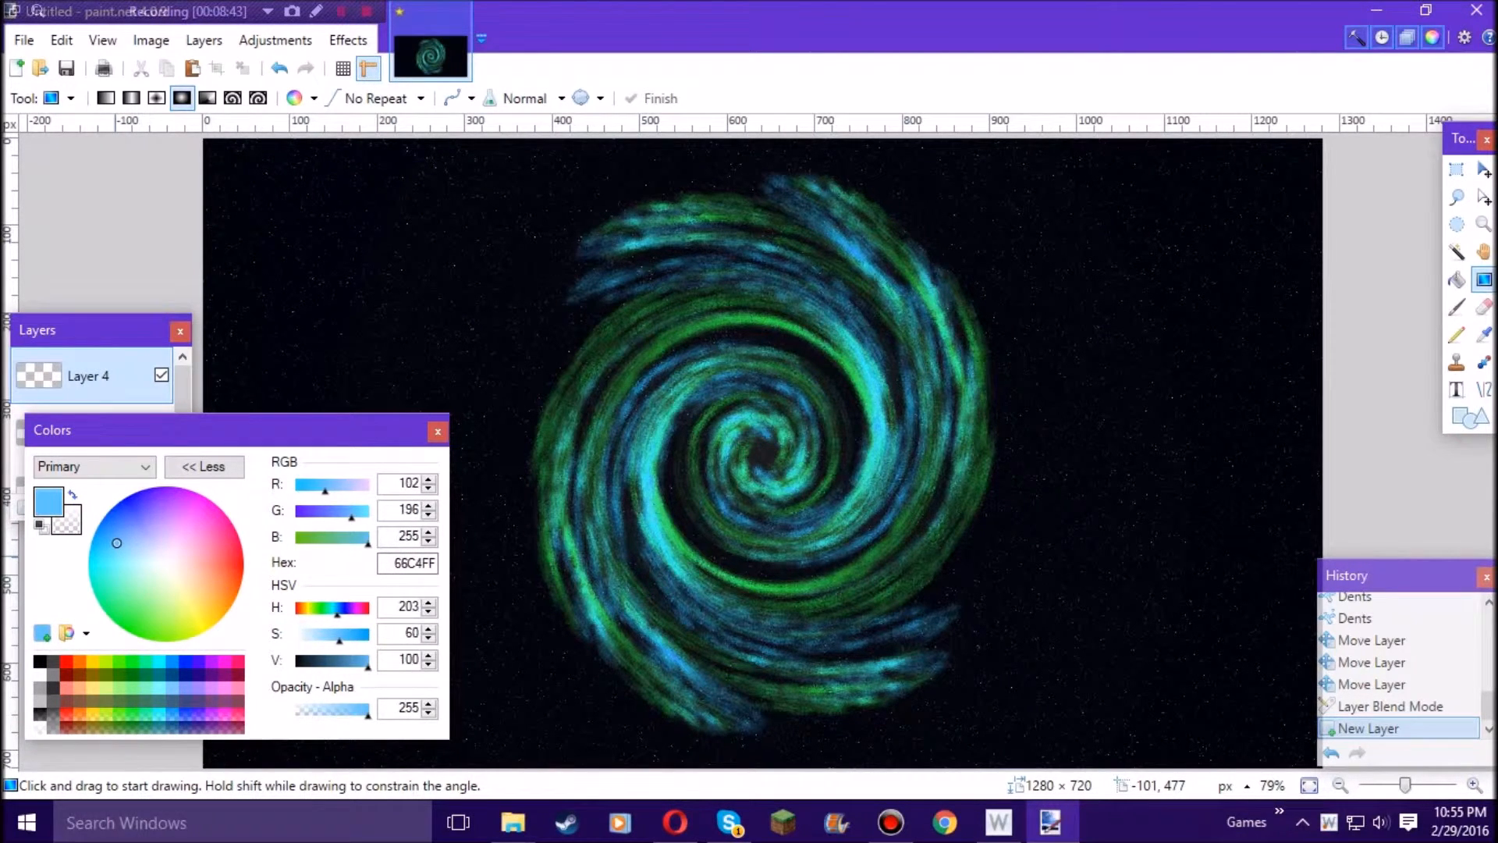
- Draw a radial gradient from the spiral's center with a radius of about 341 px, recolor it to turquoise 72FFE5 and finish it
left_click_drag(267, 420, 251, 447)
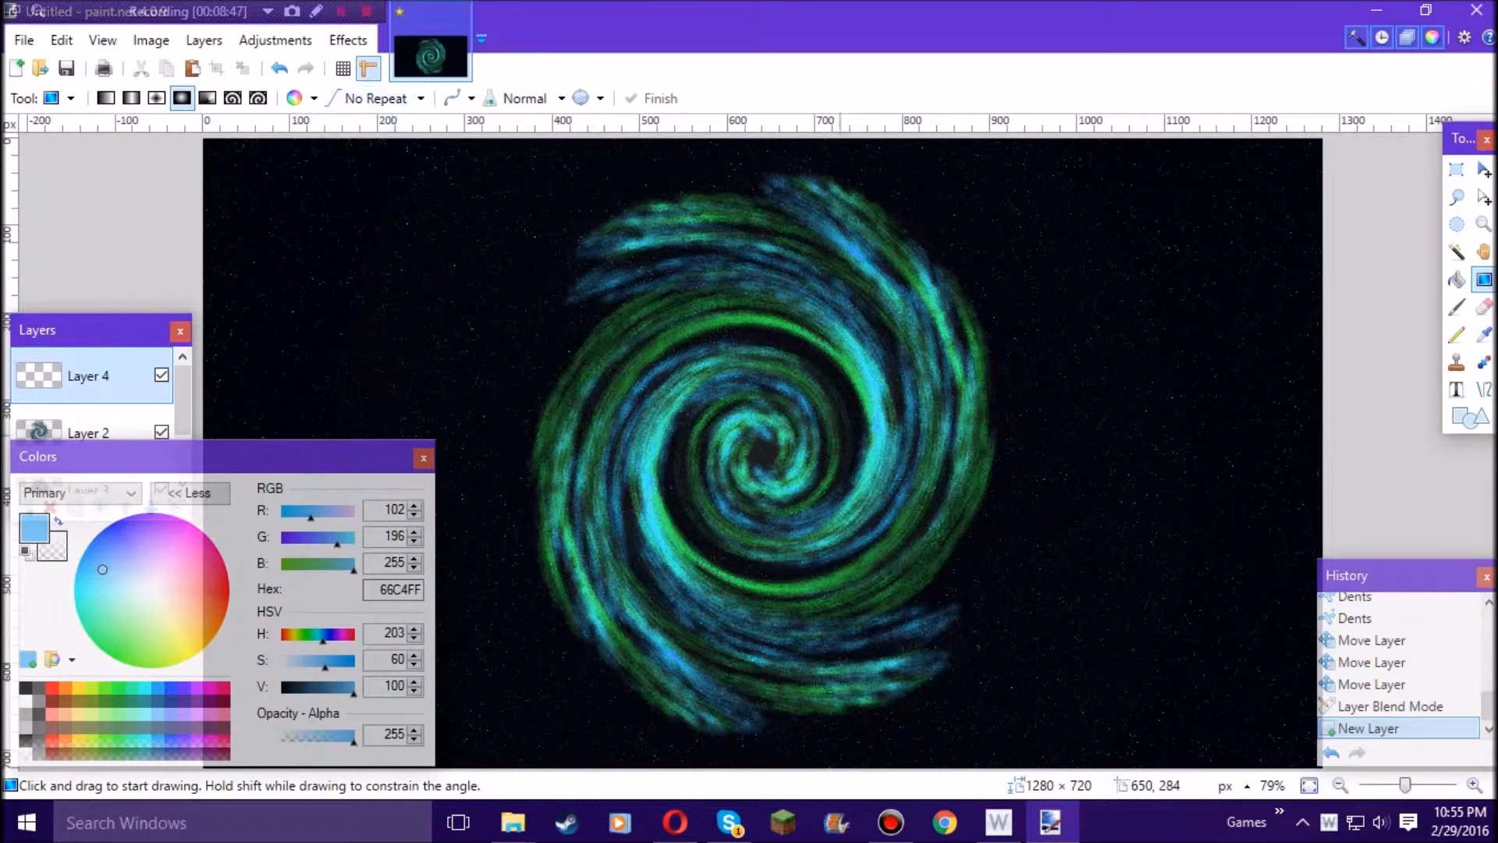
left_click_drag(760, 452, 1020, 308)
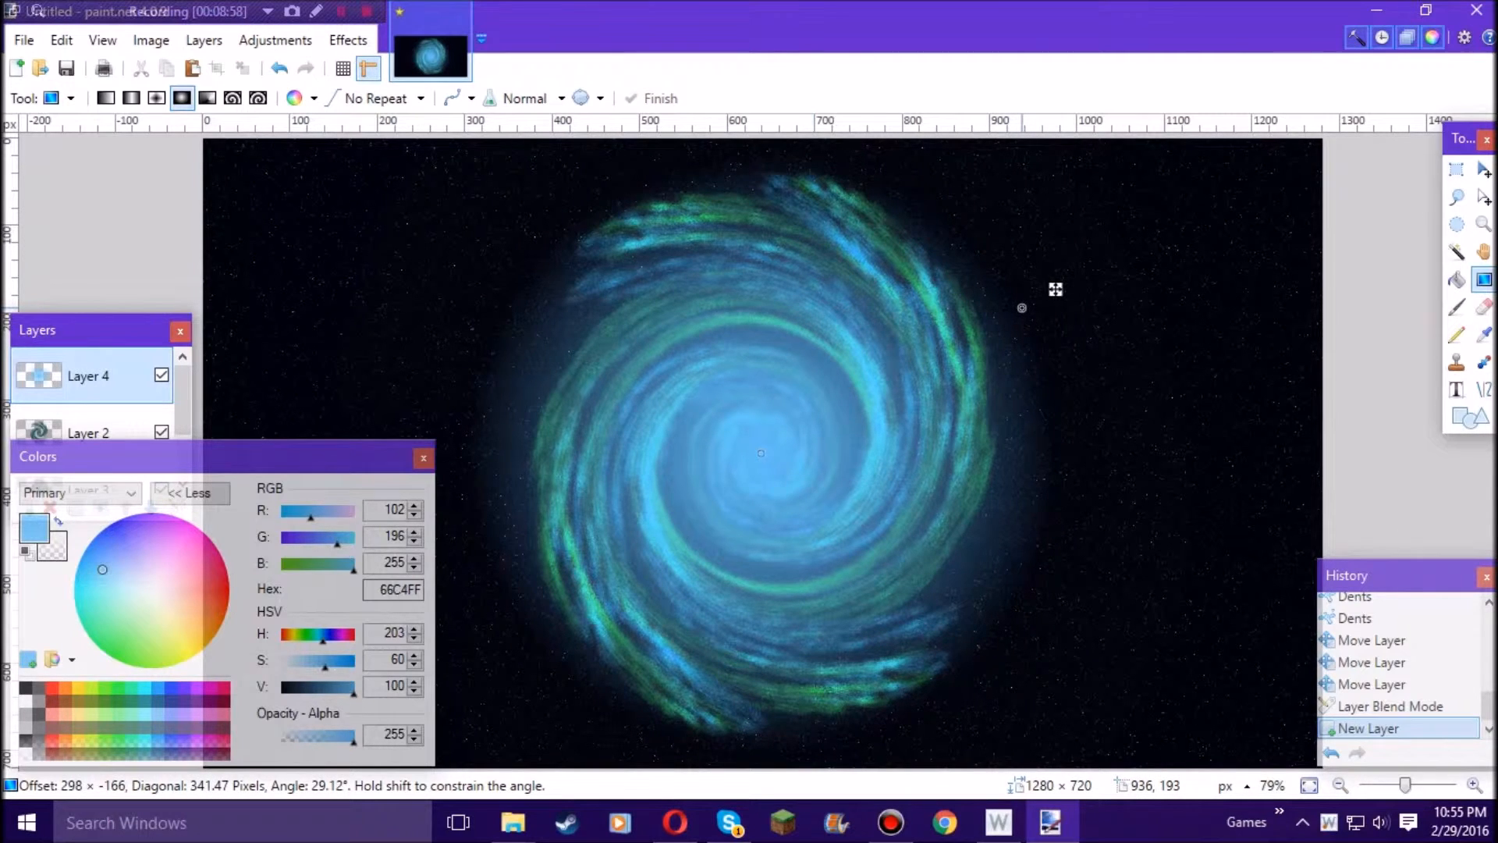
left_click_drag(102, 574, 102, 600)
left_click_drag(191, 455, 205, 383)
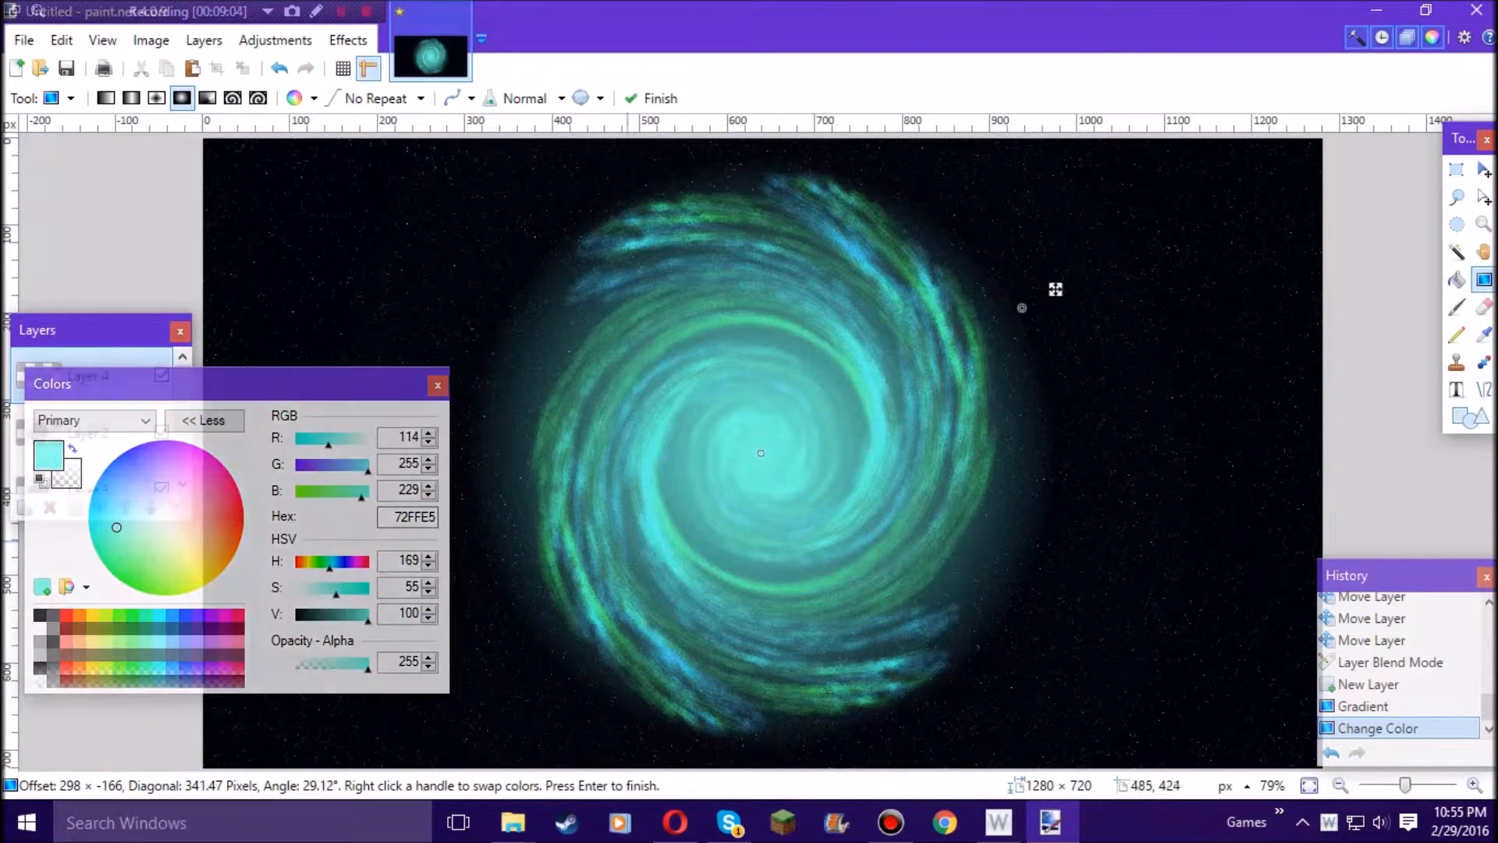
left_click_drag(306, 383, 305, 456)
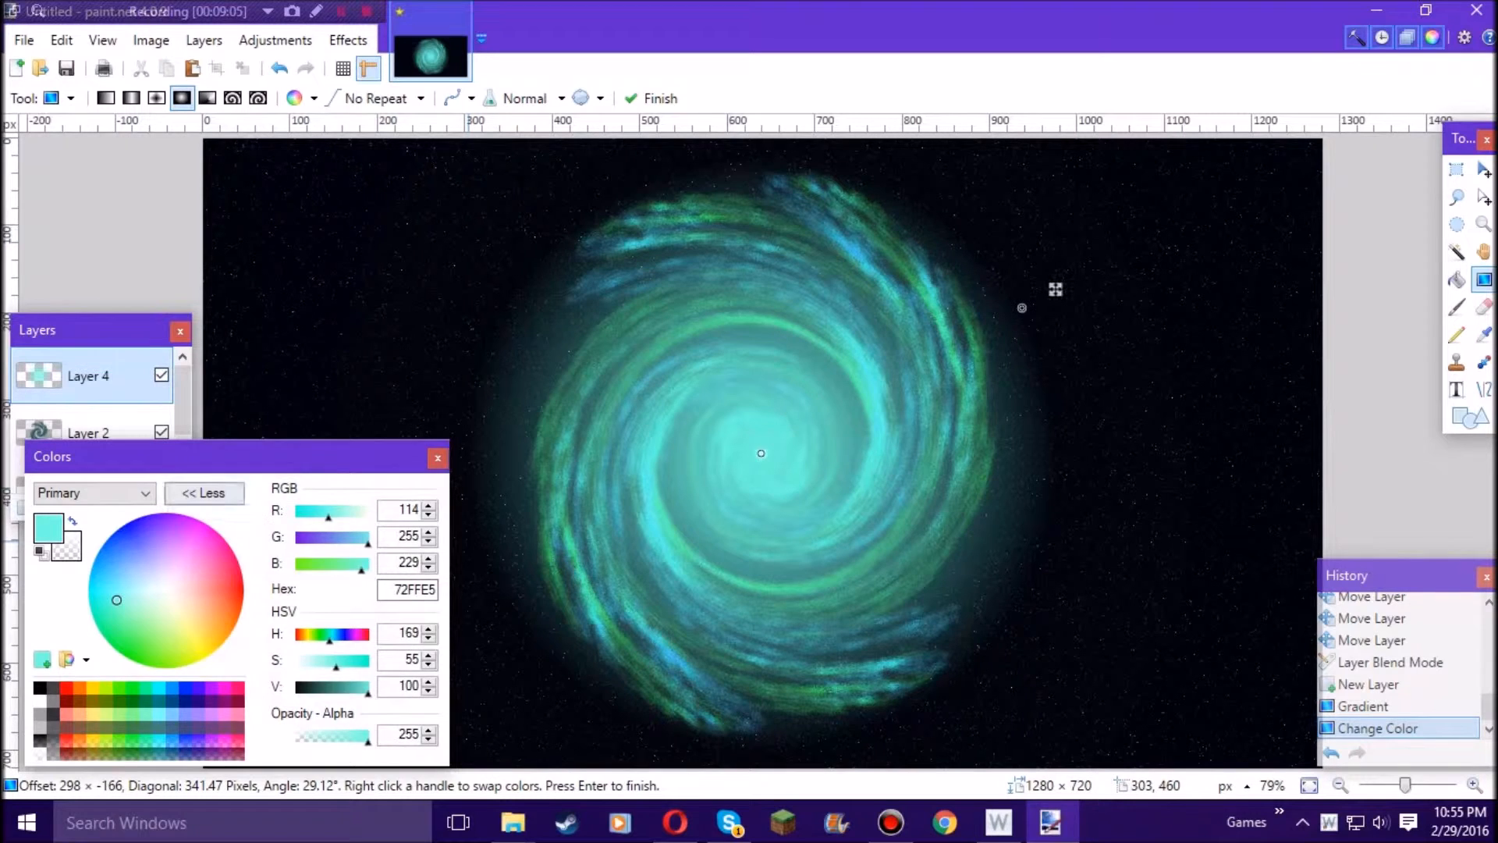
left_click(204, 493)
left_click_drag(187, 513, 171, 546)
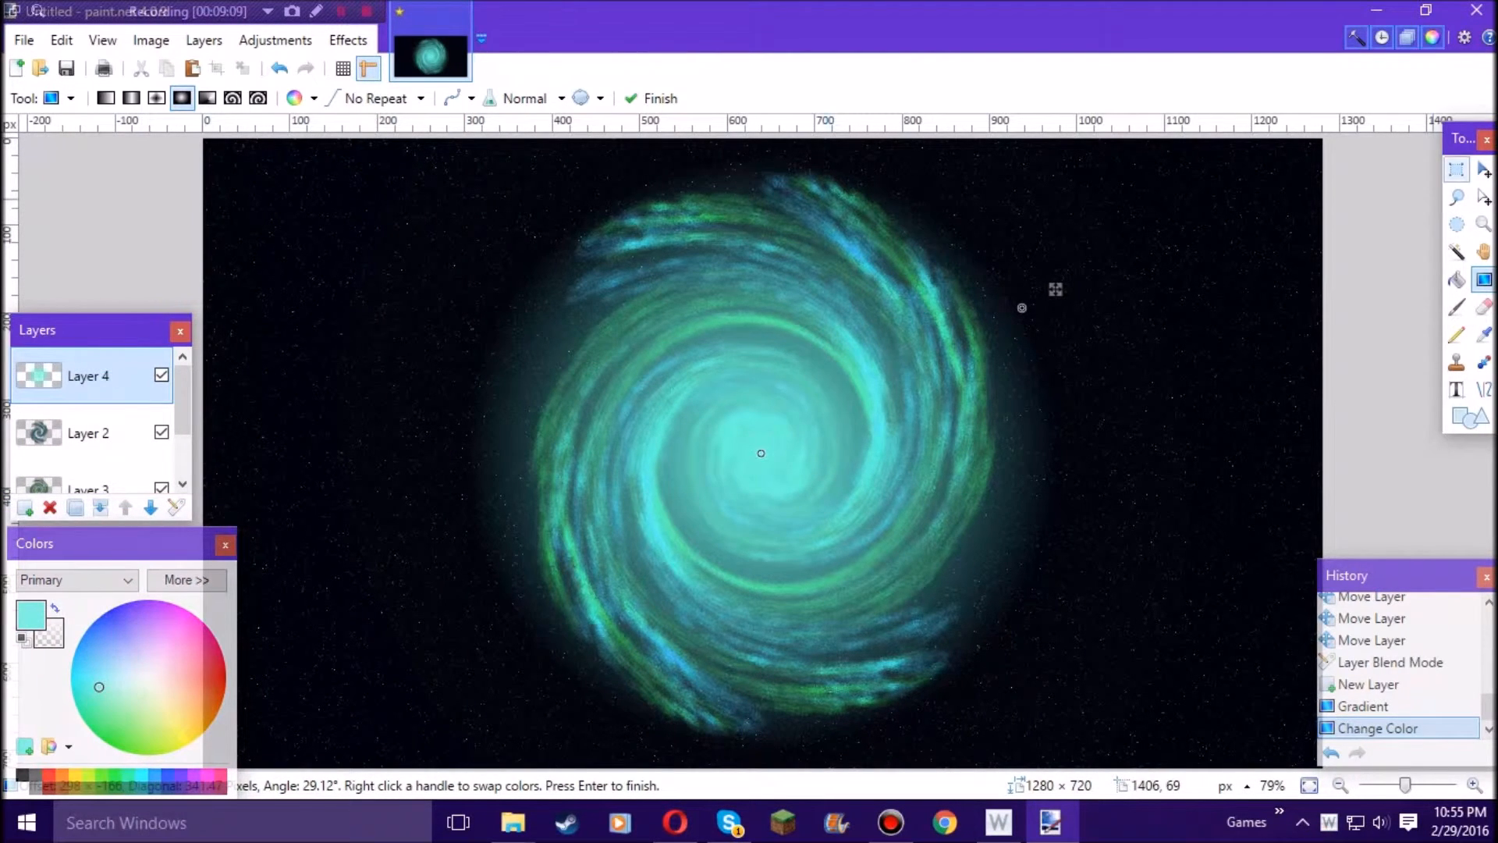
left_click(651, 98)
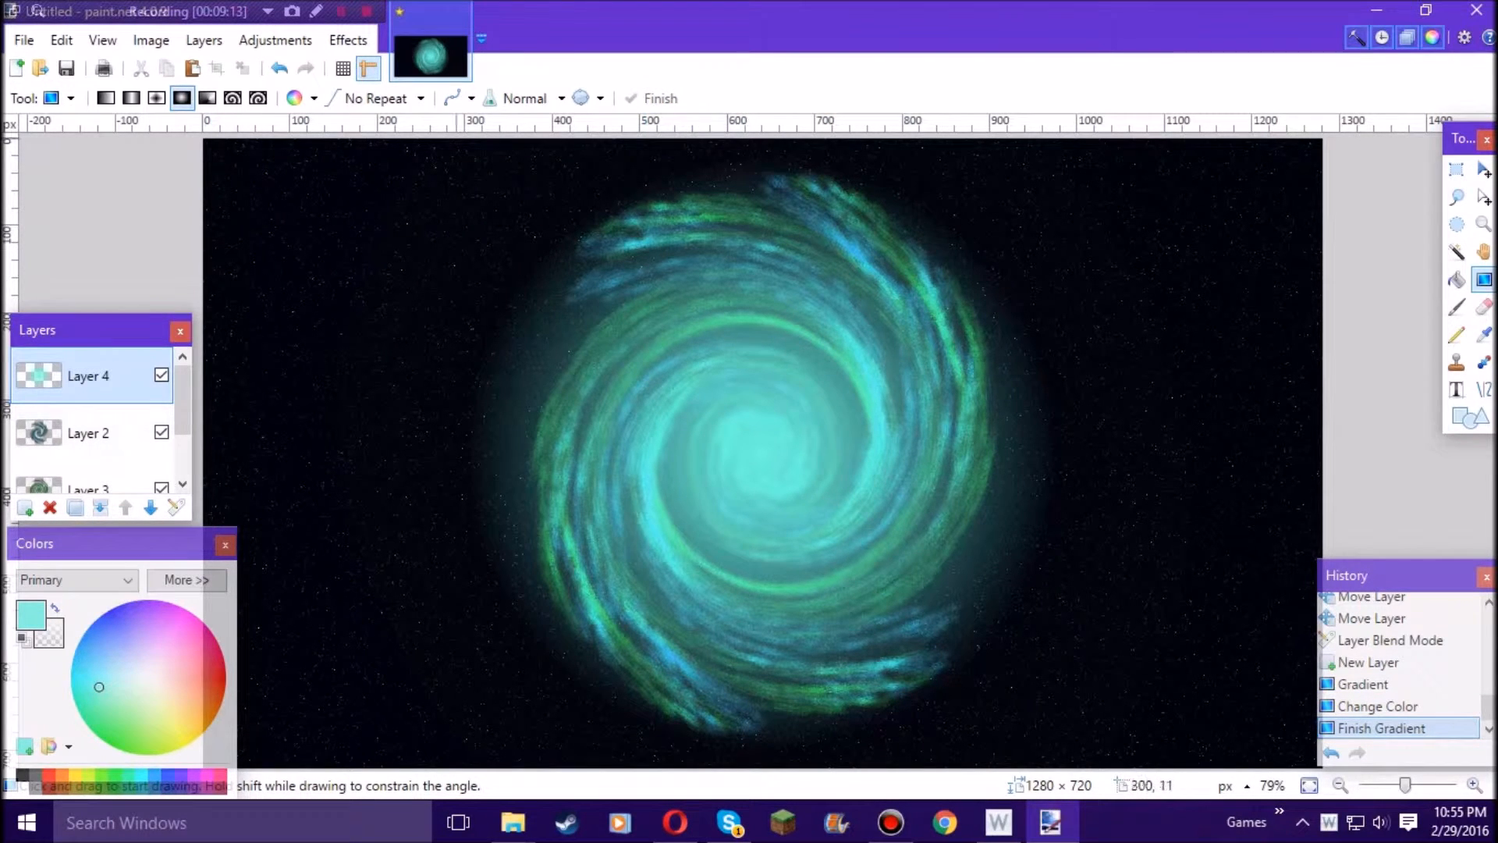
left_click(348, 39)
mouse_move(391, 146)
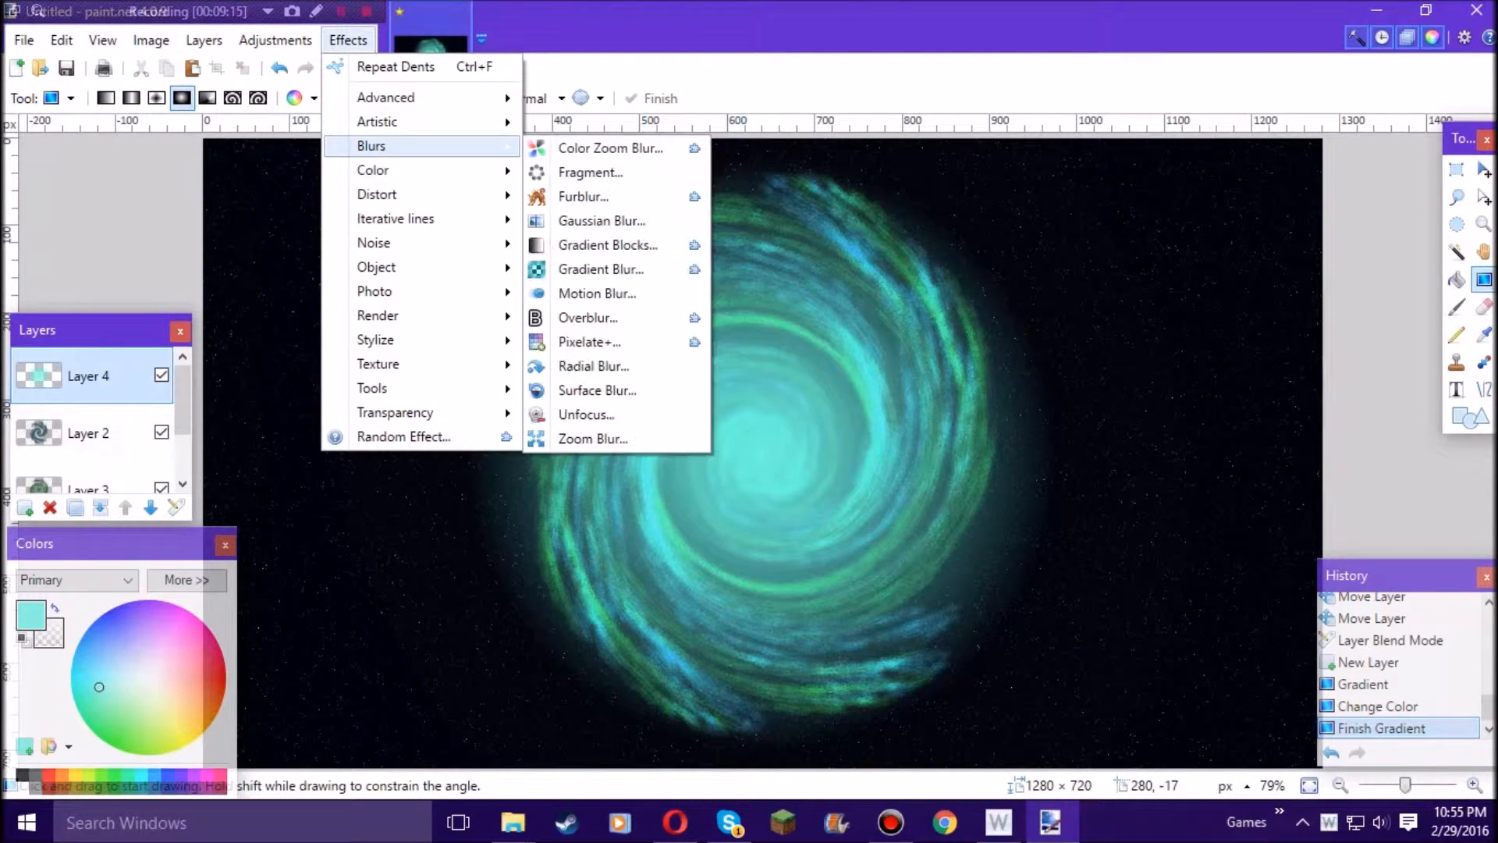
left_click(303, 40)
- Try Color Burn for the gradient on Layer 4, then set its blend mode to Color Dodge
left_click_drag(109, 333, 123, 258)
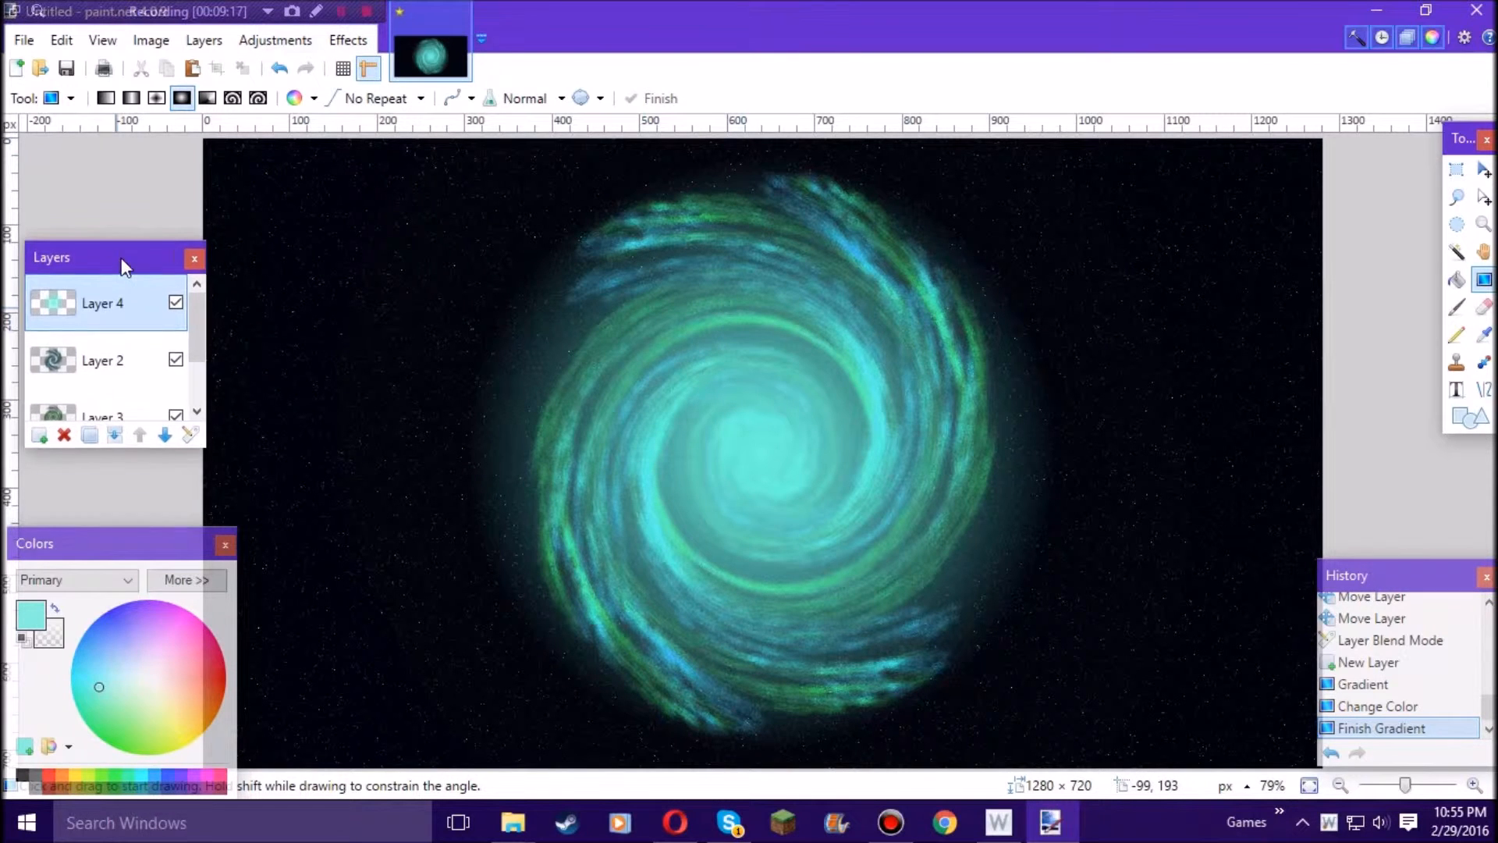
left_click(190, 432)
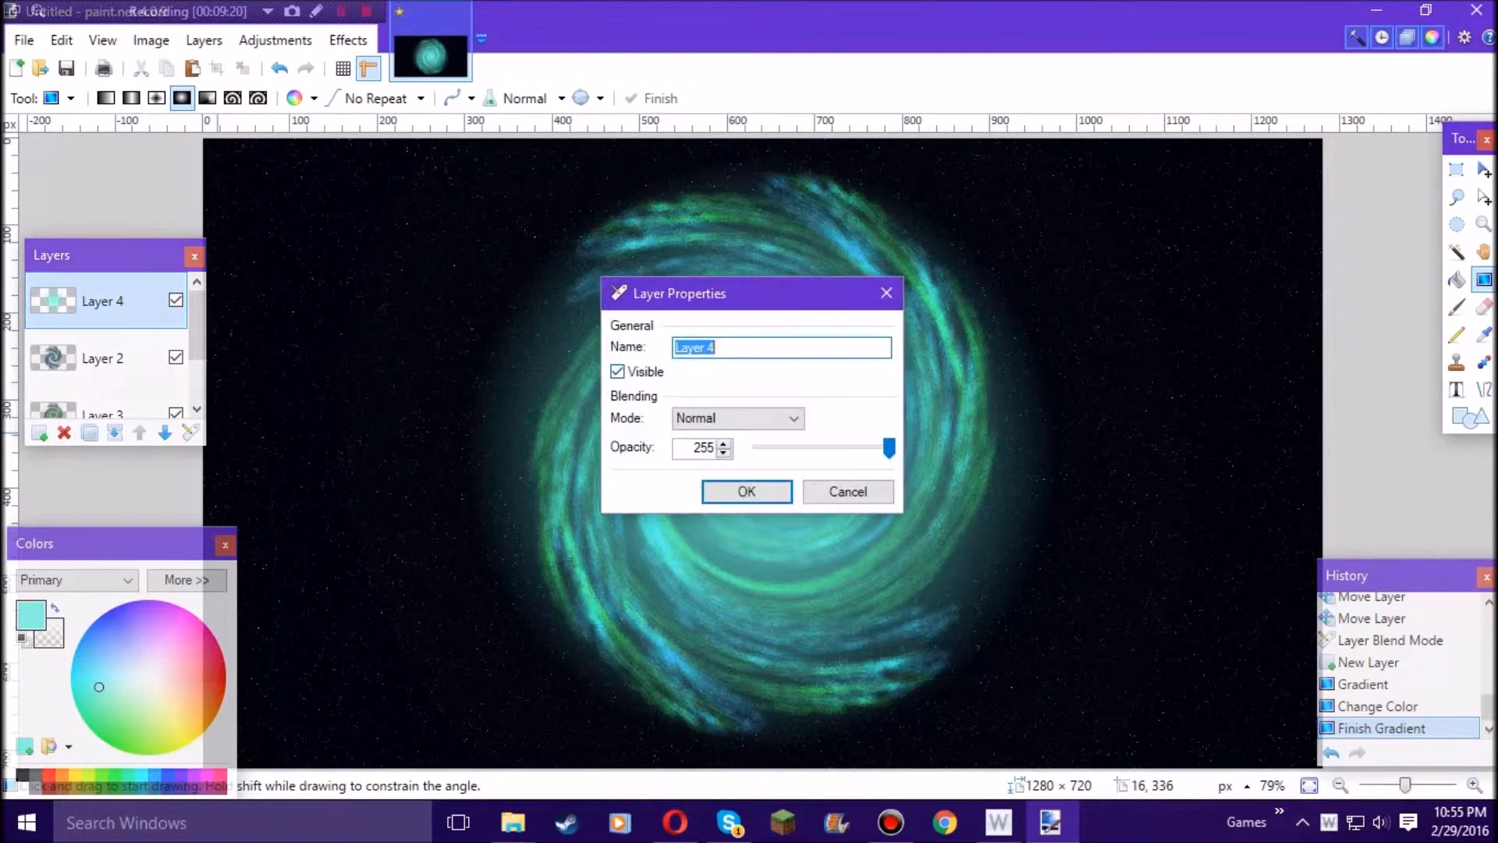
left_click_drag(306, 244, 181, 229)
left_click(174, 359)
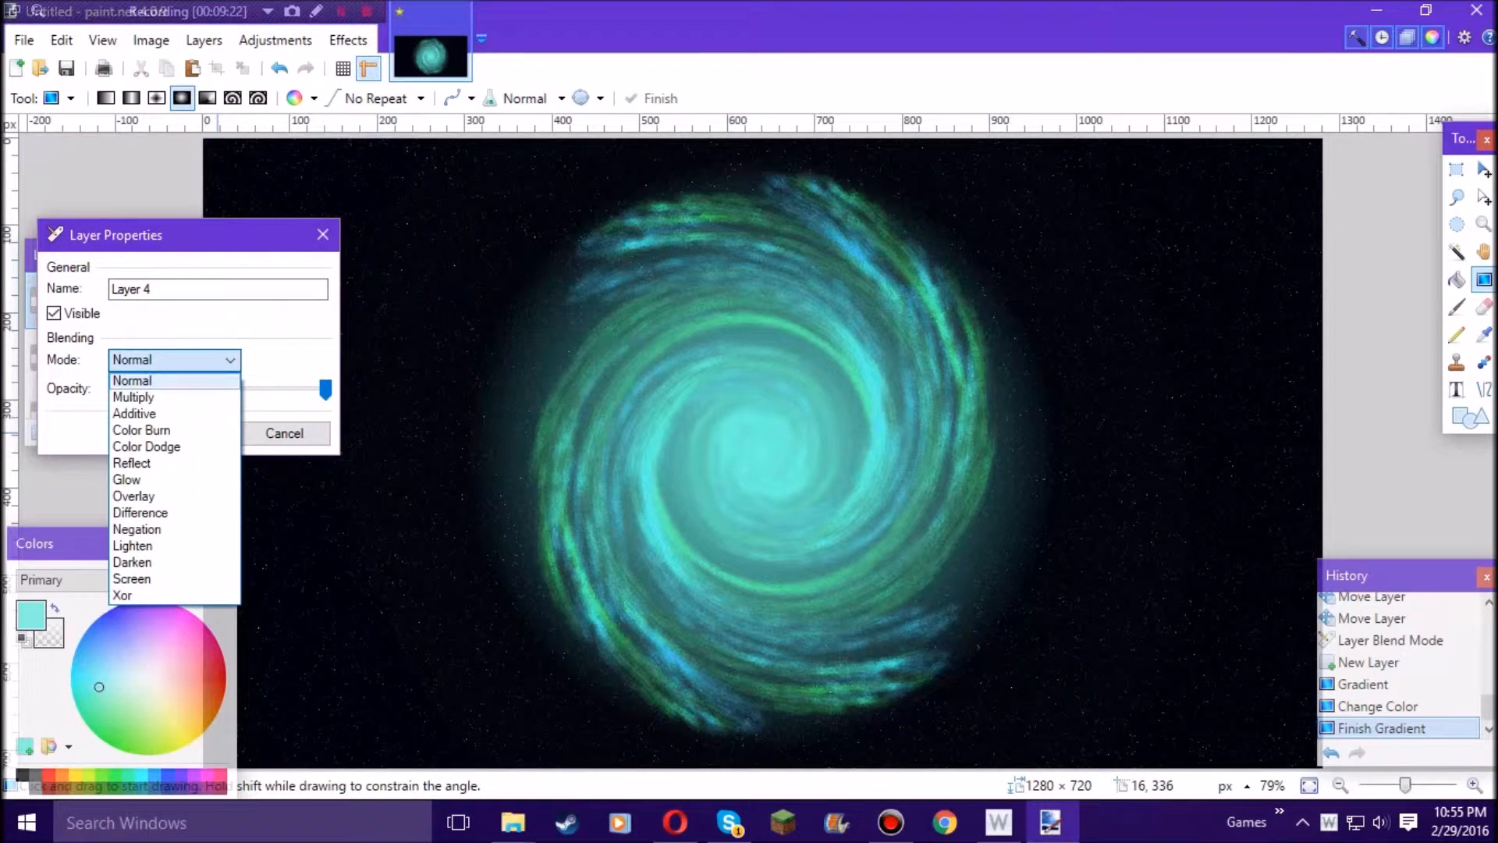
left_click(141, 430)
left_click(174, 360)
left_click(147, 447)
left_click(174, 360)
left_click(133, 381)
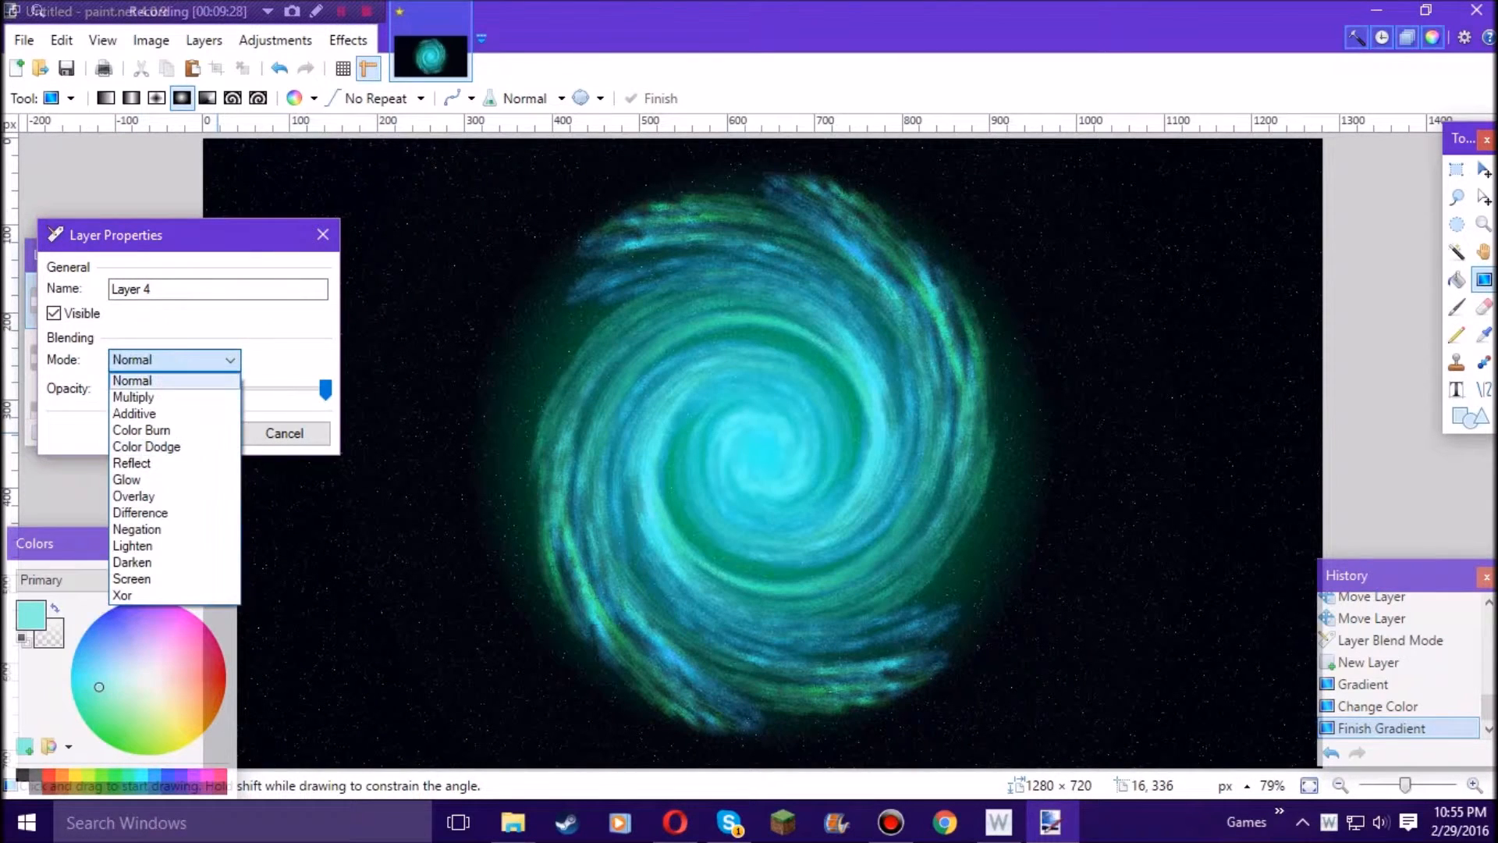
left_click(147, 447)
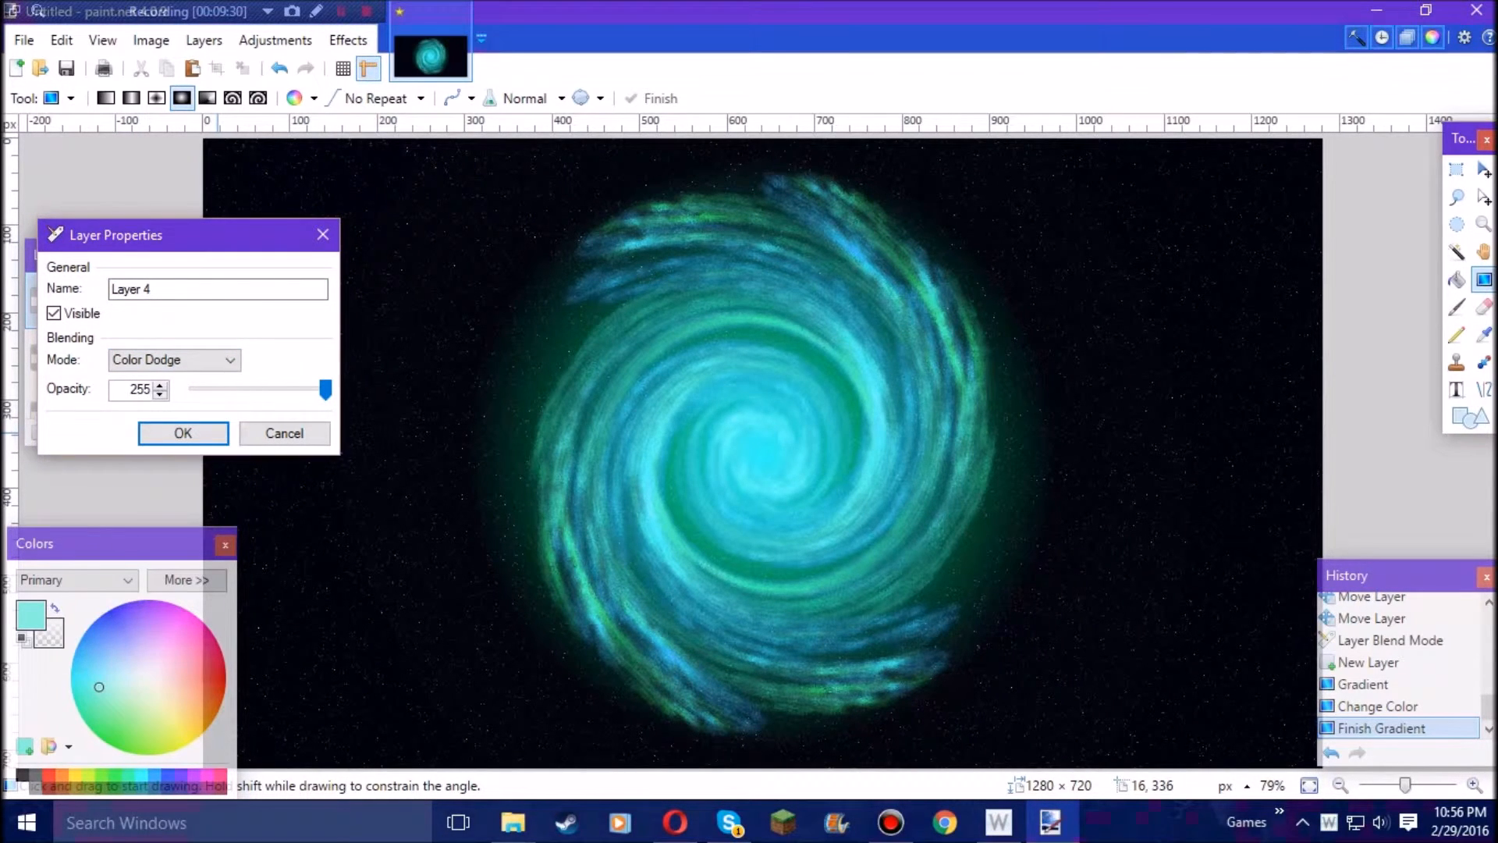
- Reduce the opacity of Layer 4 to about 90 and apply the layer properties
left_click_drag(325, 388, 282, 389)
left_click_drag(275, 388, 263, 388)
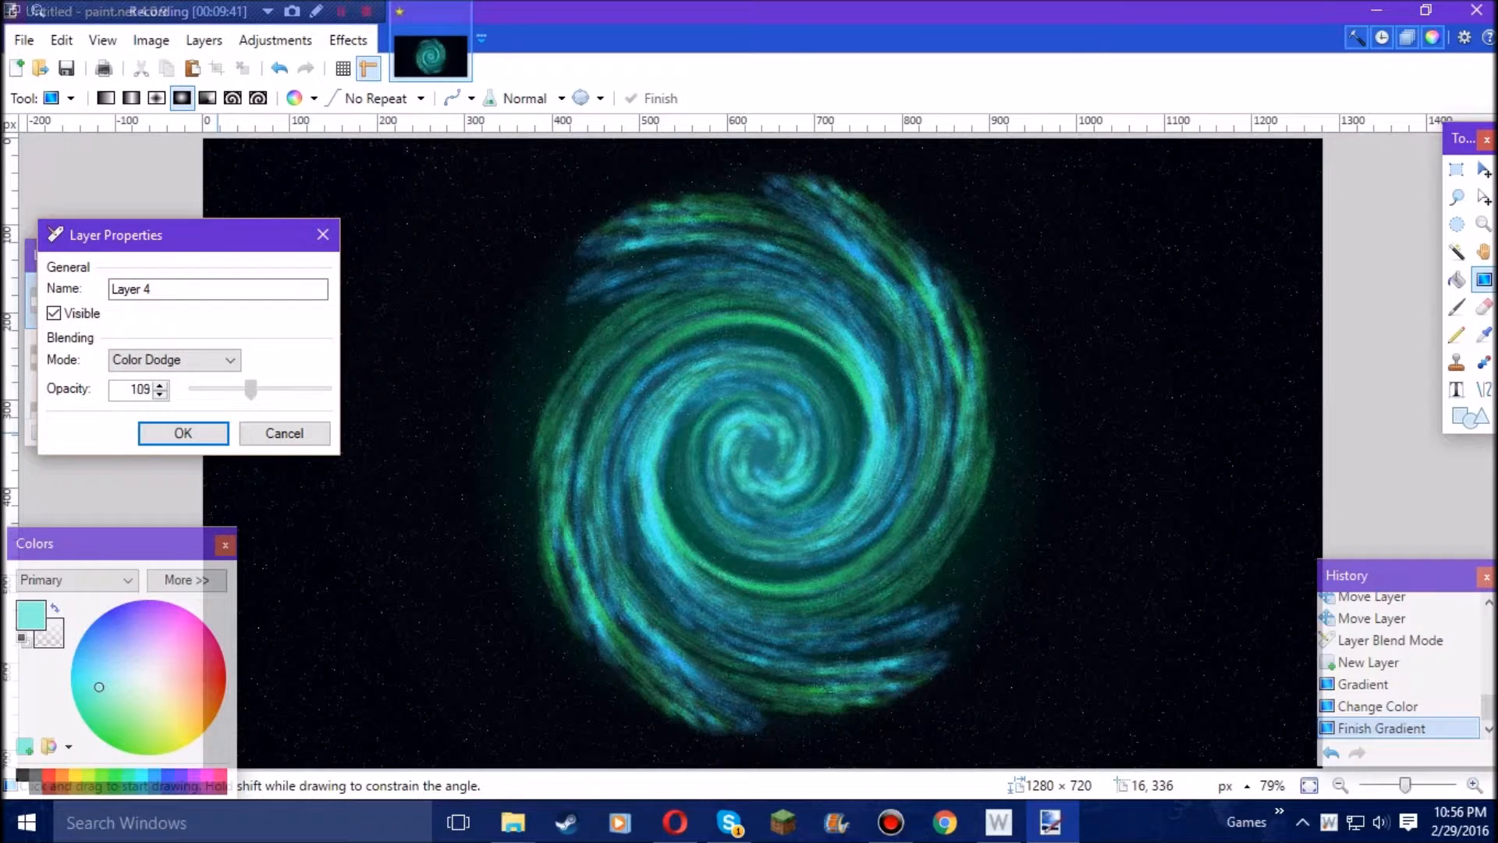
left_click_drag(247, 389, 237, 388)
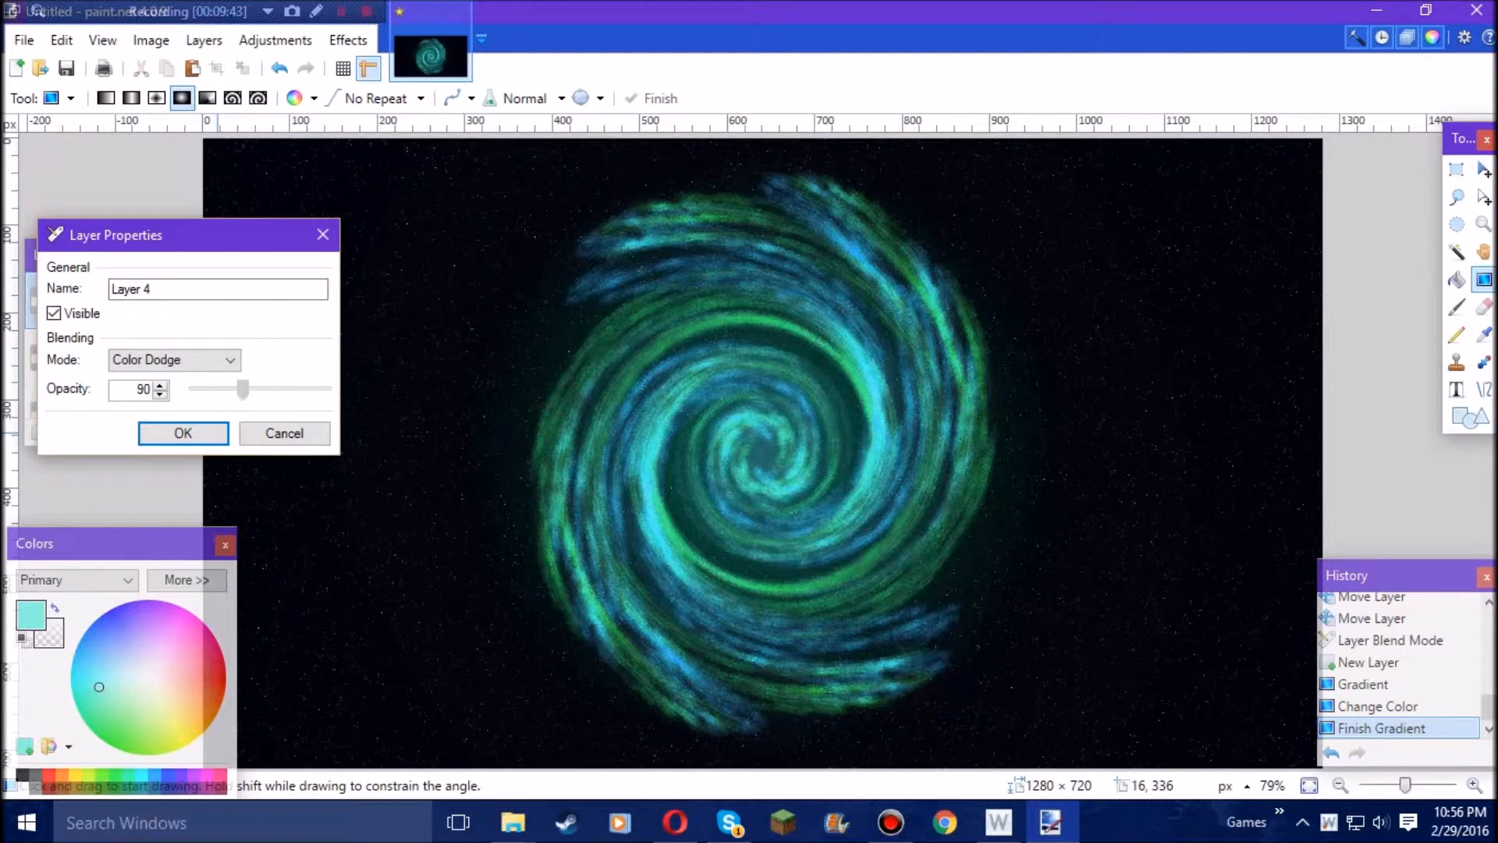
key("Return")
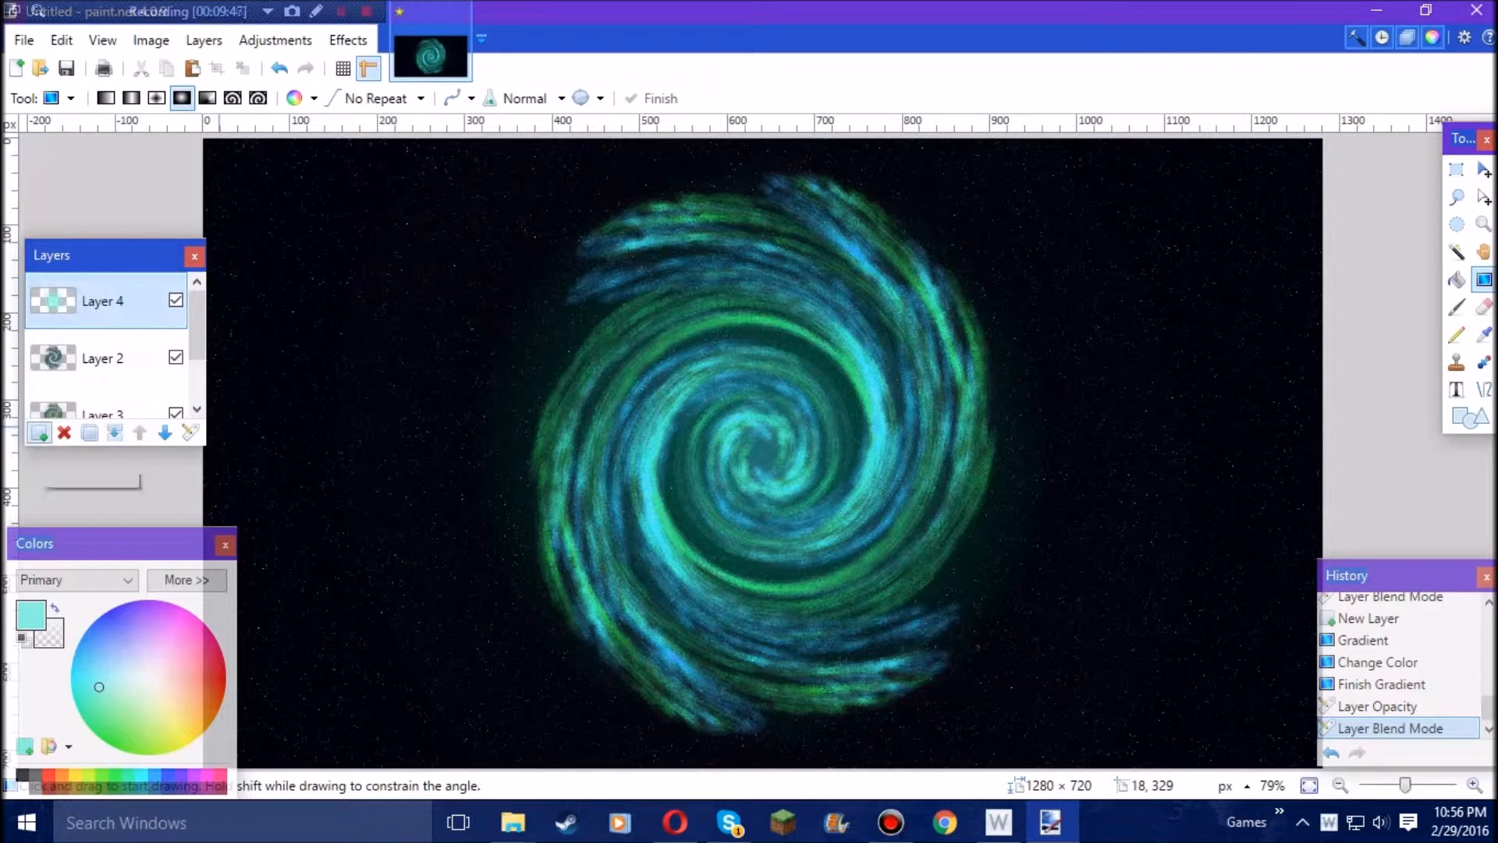
- Add a new layer above Layer 4 and draw a turquoise radial gradient with a radius of about 88 px from the spiral's center
left_click(39, 433)
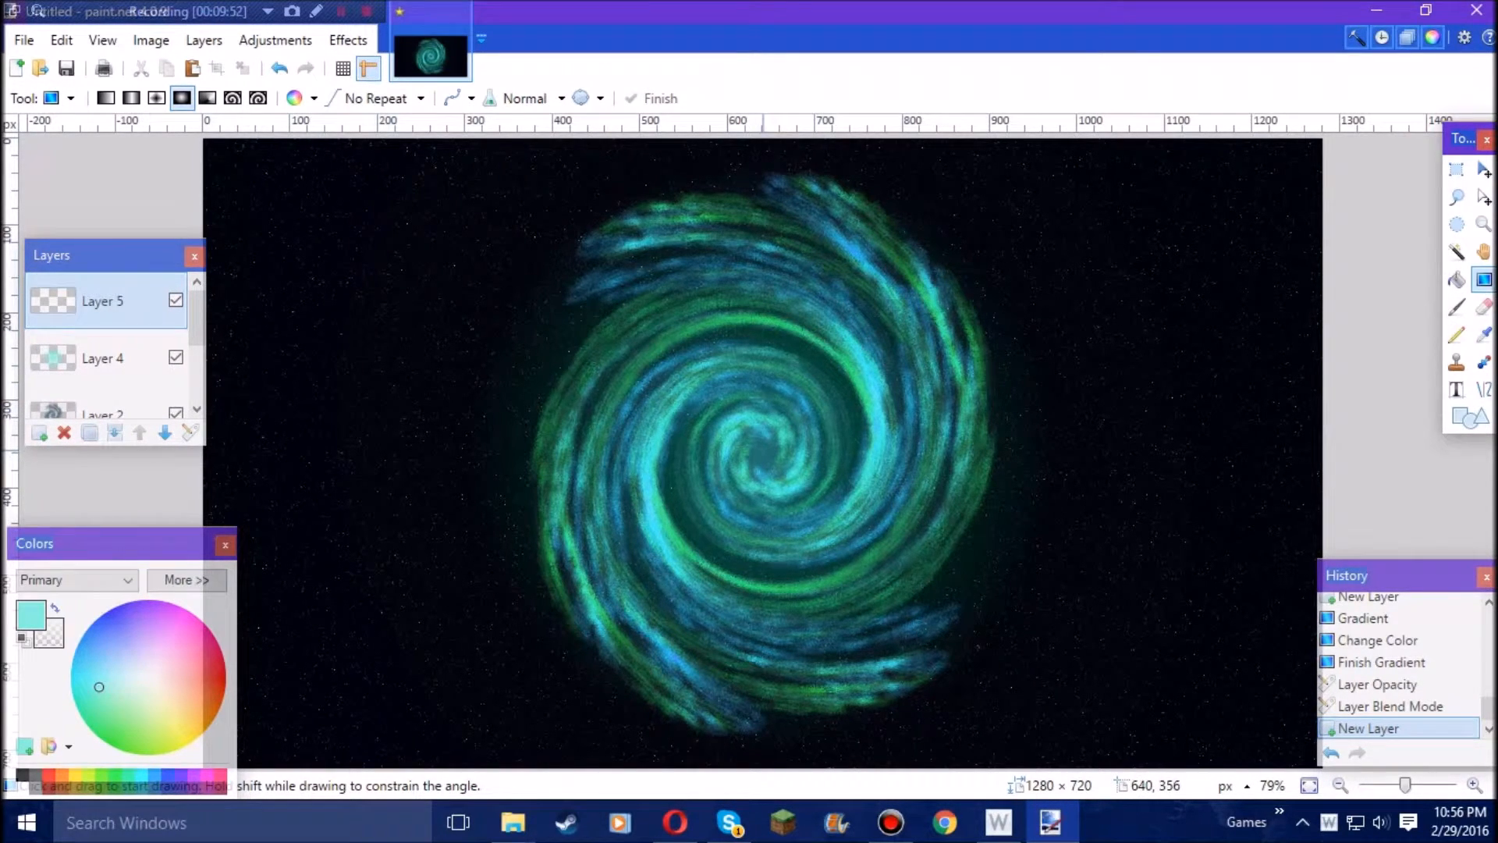
left_click_drag(763, 452, 859, 419)
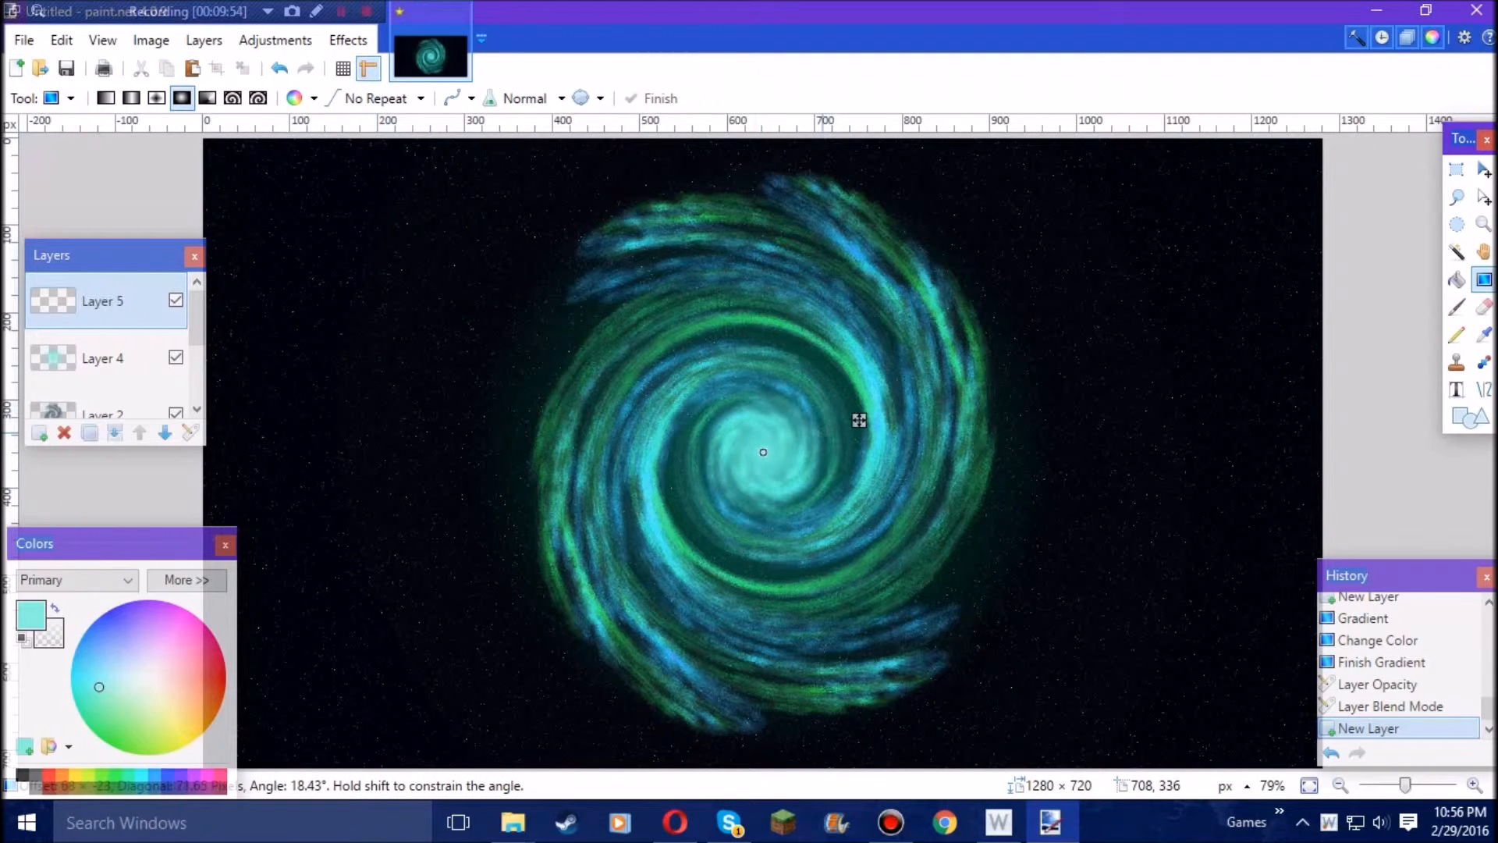
left_click_drag(860, 420, 873, 418)
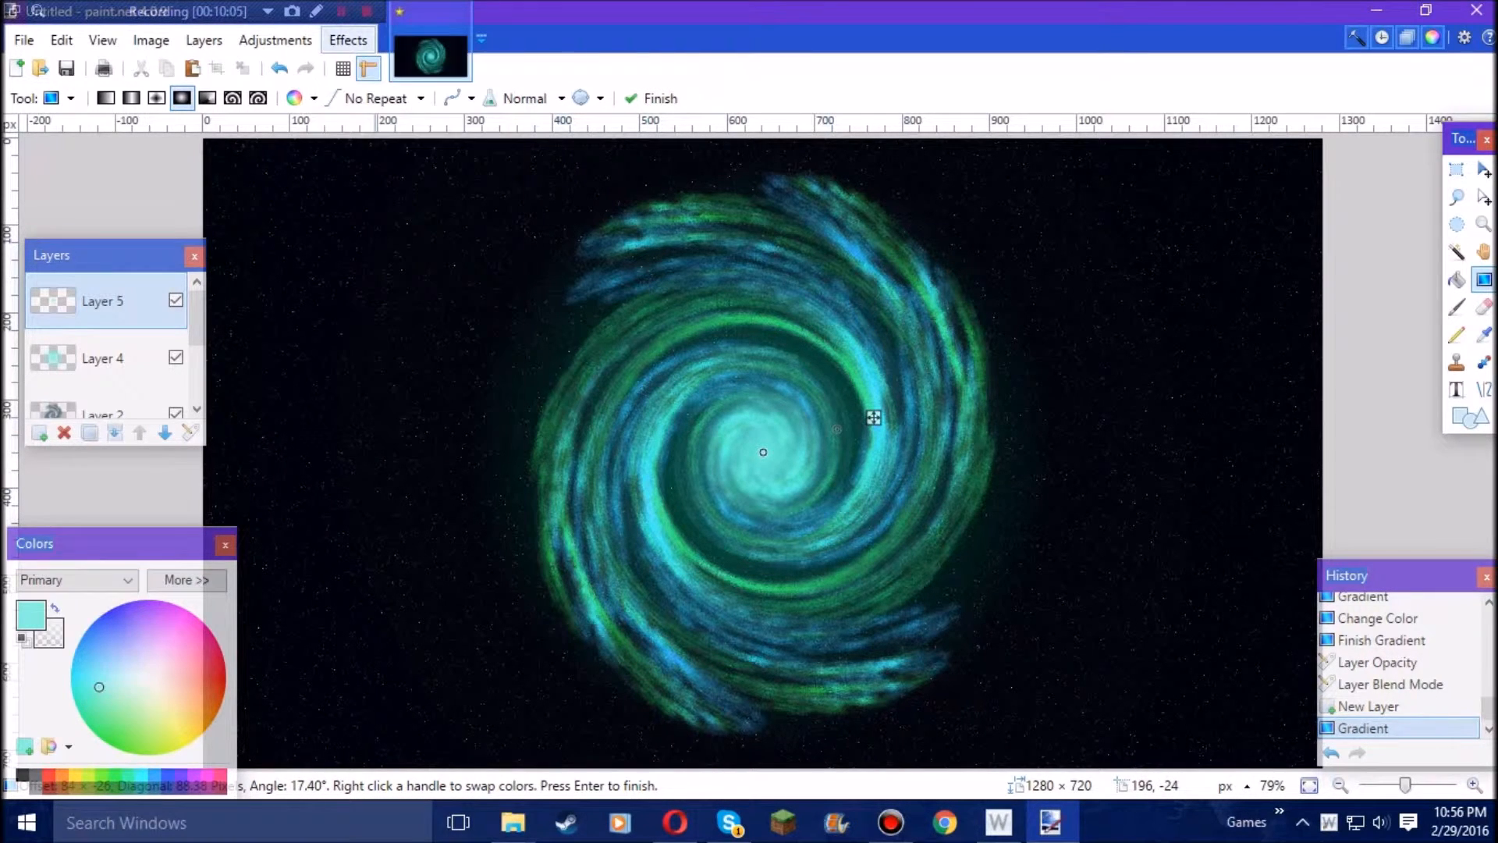
left_click(348, 41)
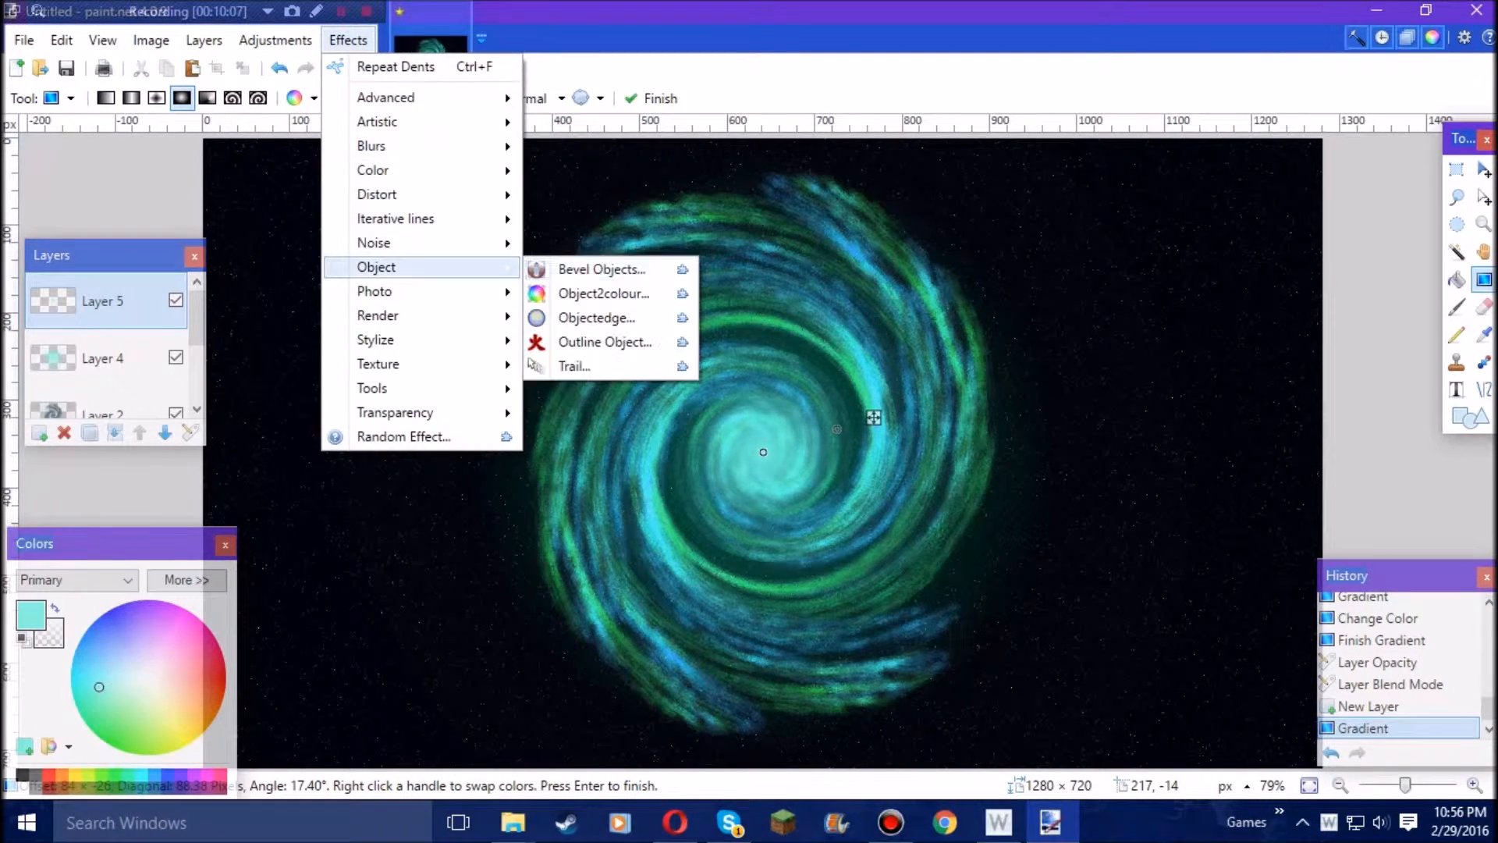
mouse_move(421, 291)
left_click(577, 342)
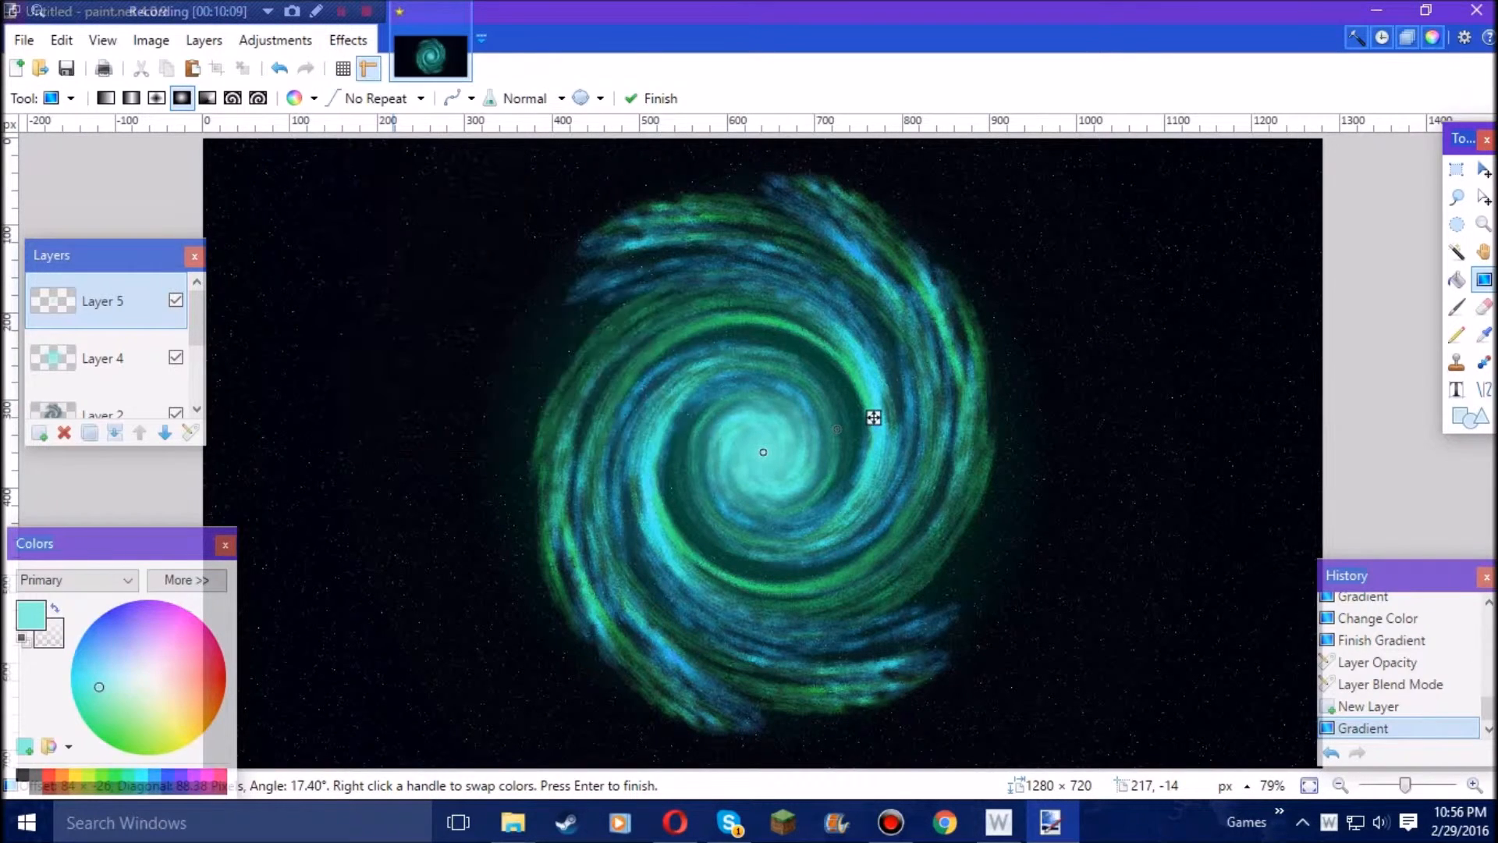
left_click_drag(782, 284, 451, 286)
left_click(553, 499)
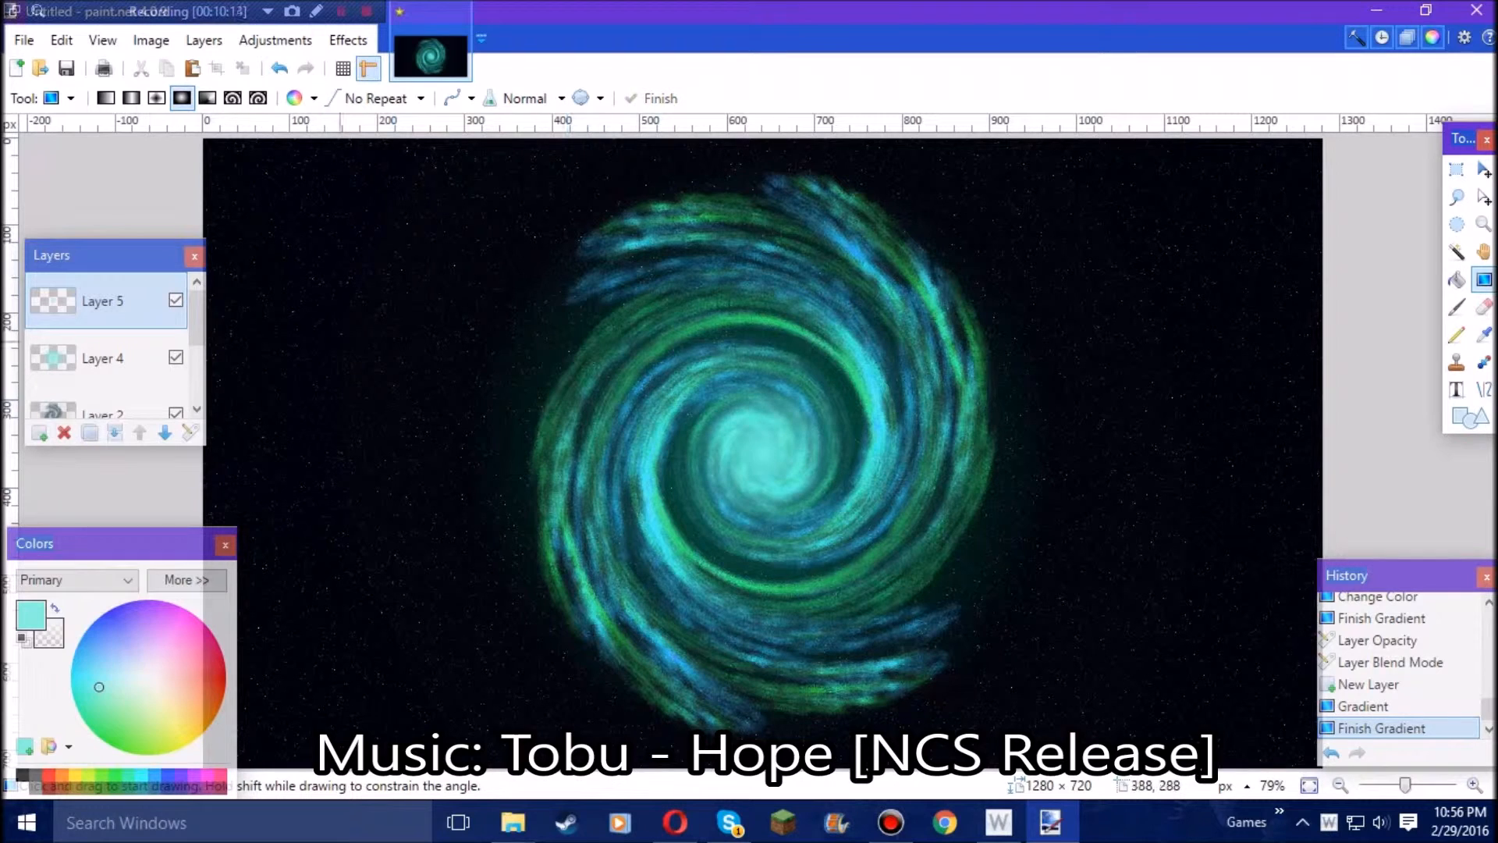
- Add a new layer above Layer 5 and set up the Paintbrush with white as the primary color
left_click_drag(139, 255, 139, 225)
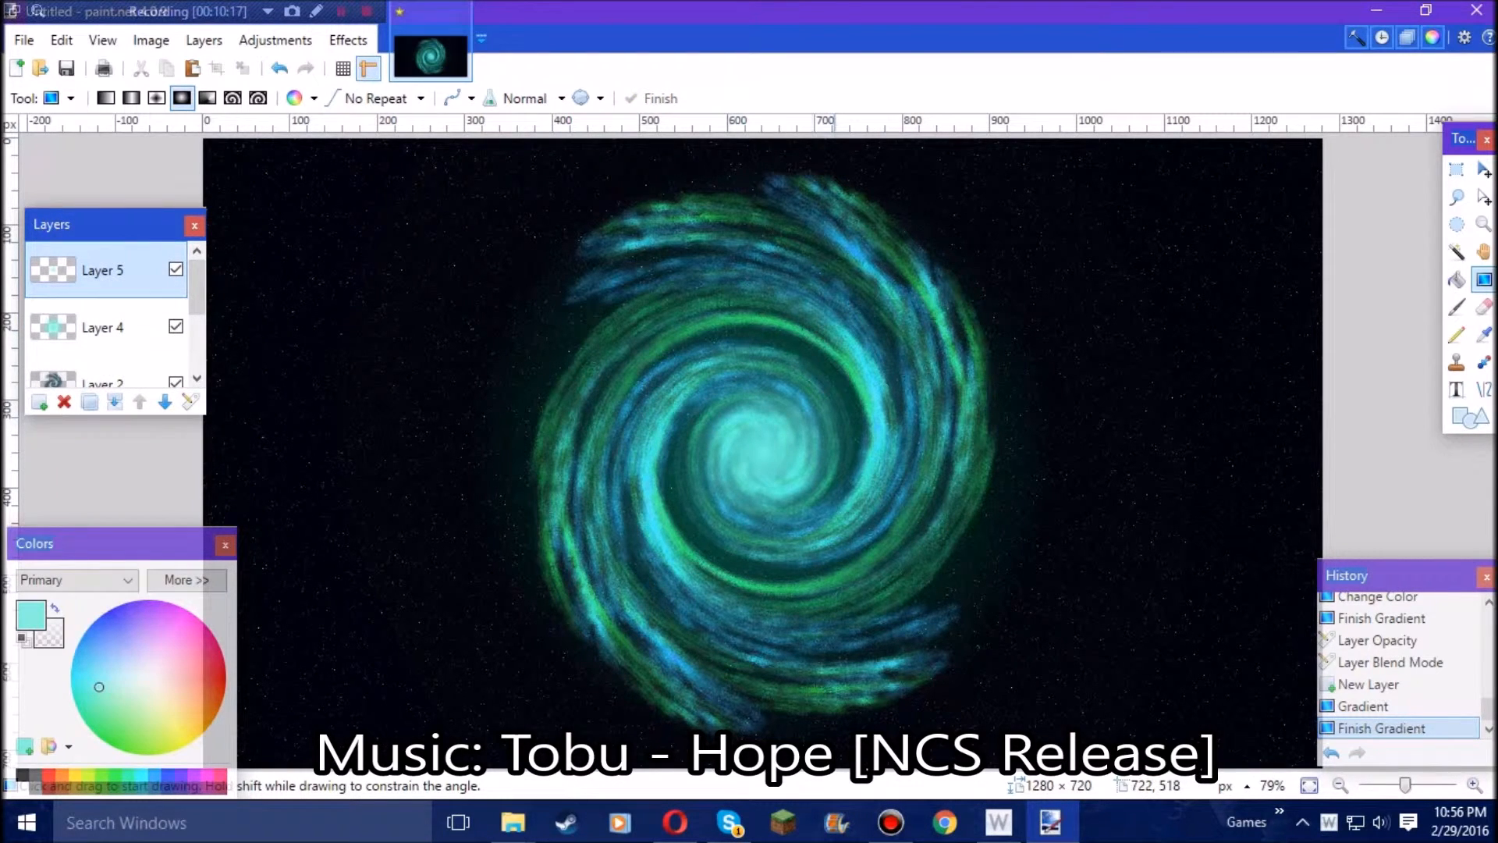
left_click(39, 402)
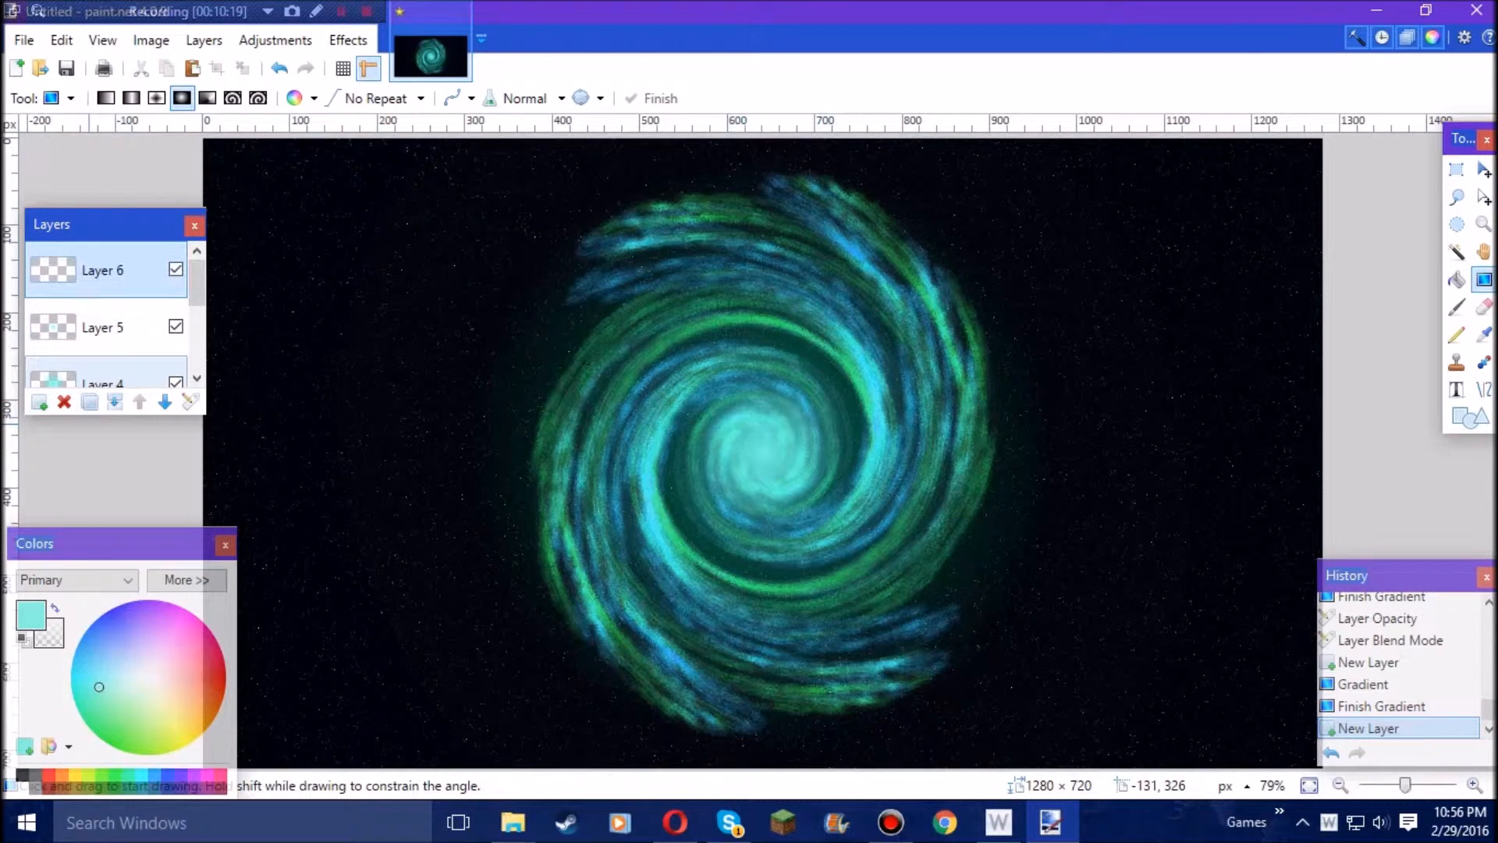
left_click_drag(127, 211, 110, 312)
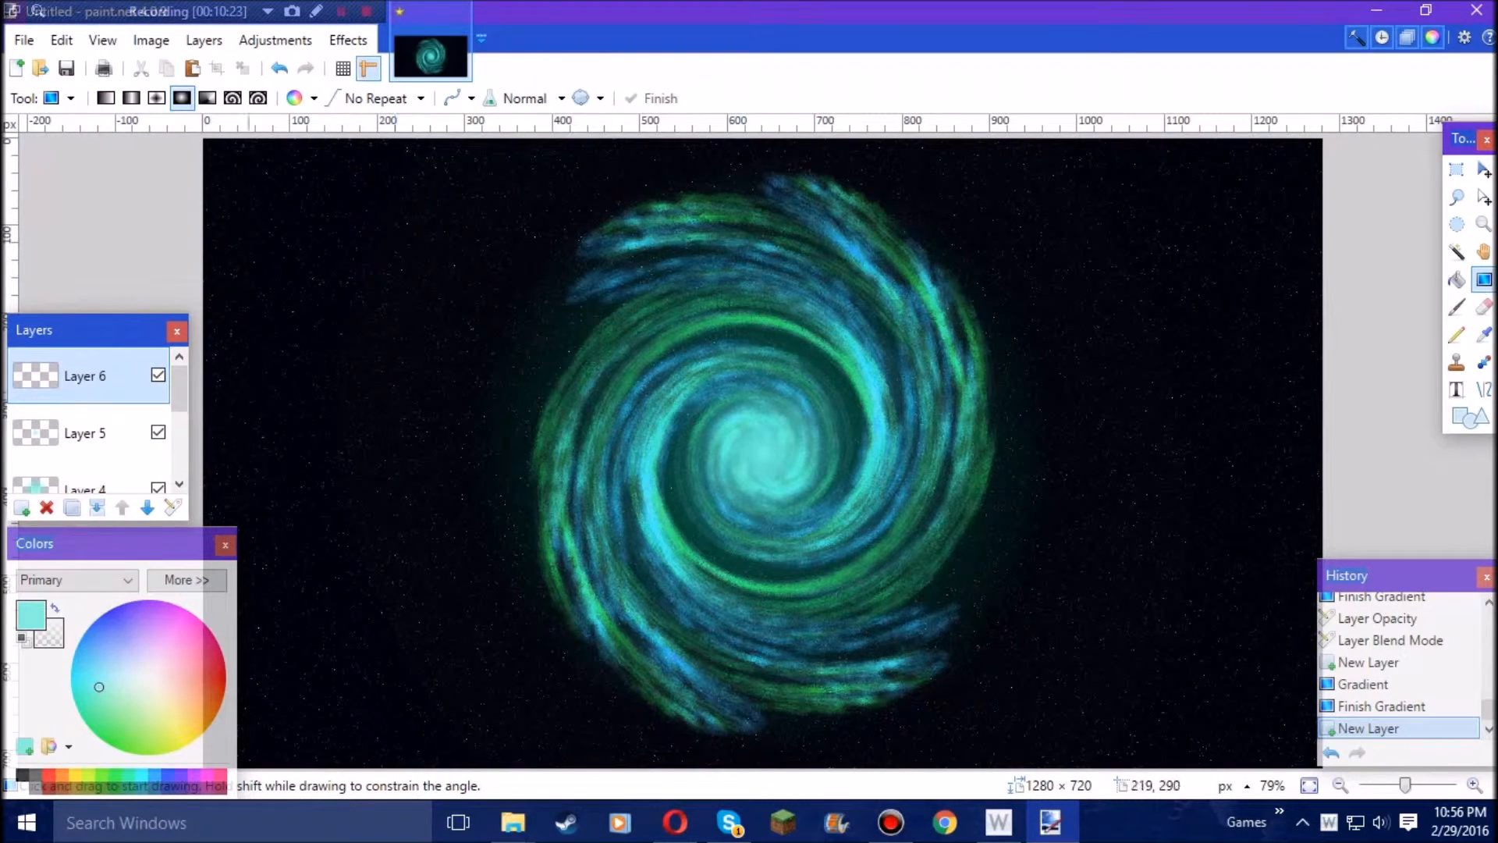
left_click(1456, 307)
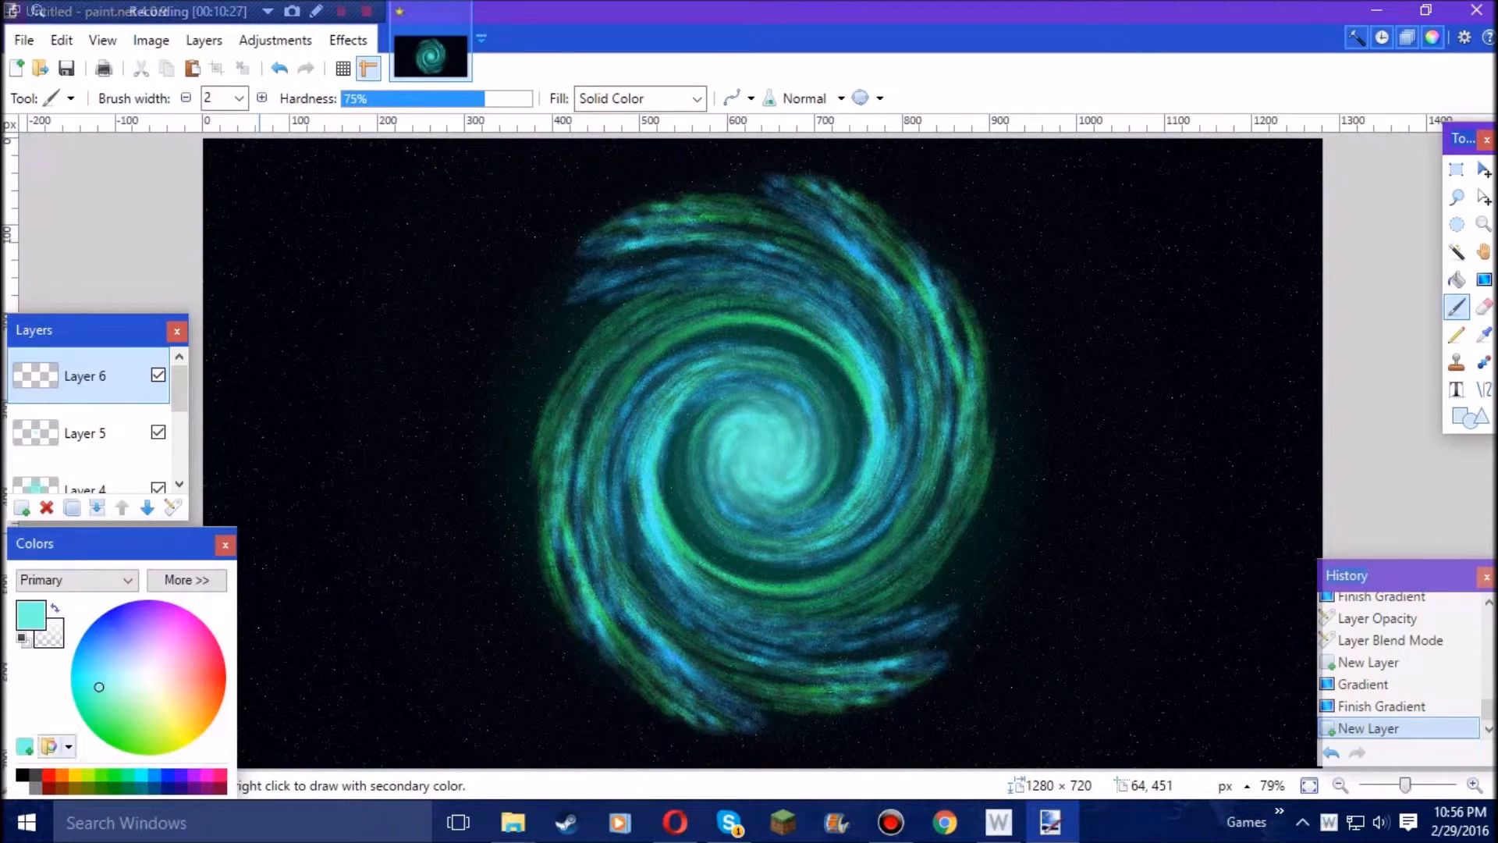
left_click(22, 788)
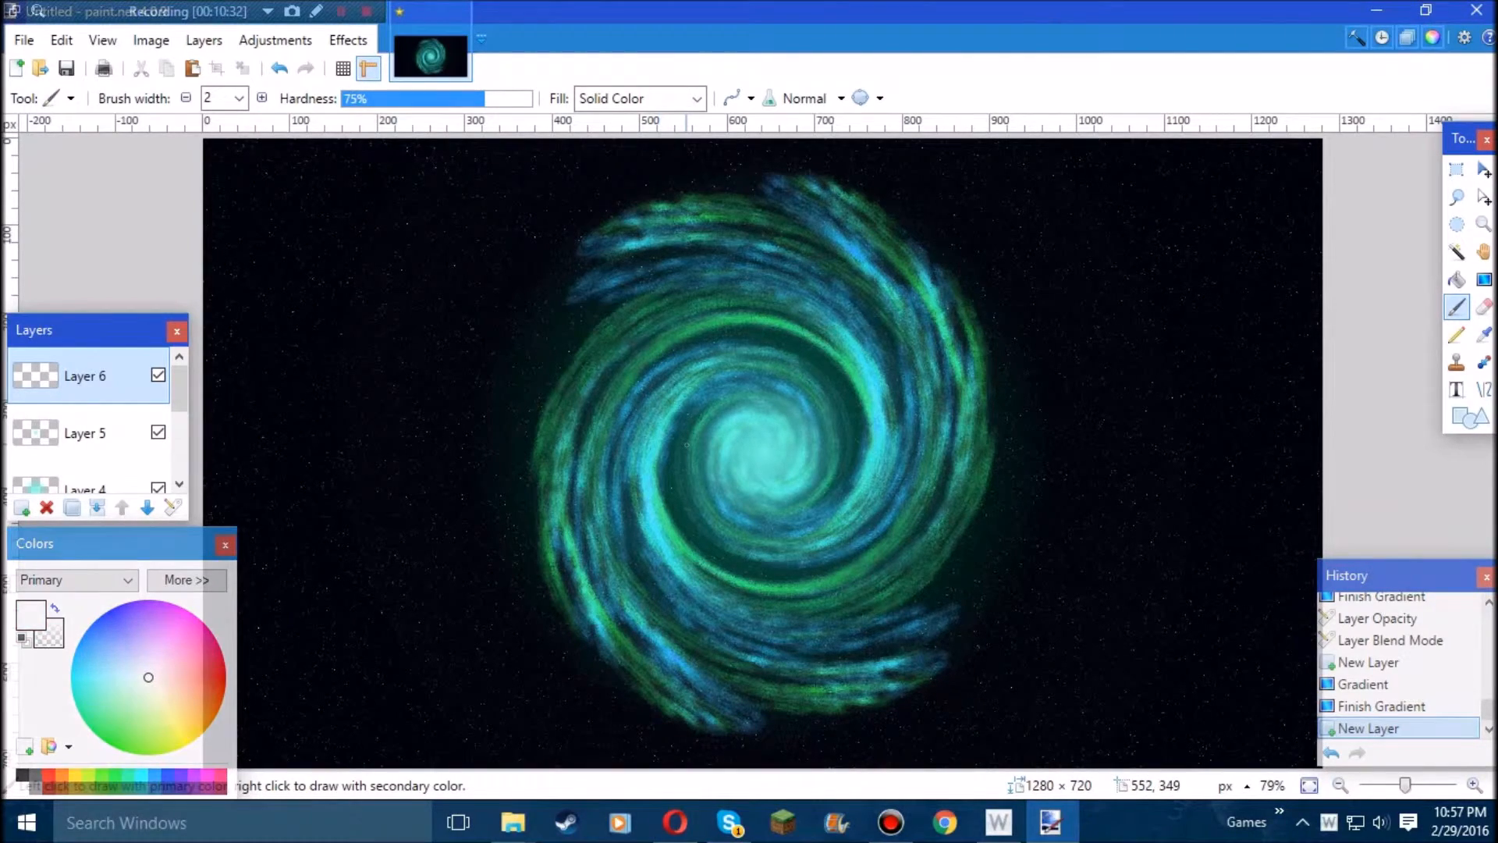
- Dot small white stars with a brush width of 3 all over the galaxy, from its core out to the ends of the spiral arms
scroll(686, 445, "up", 4)
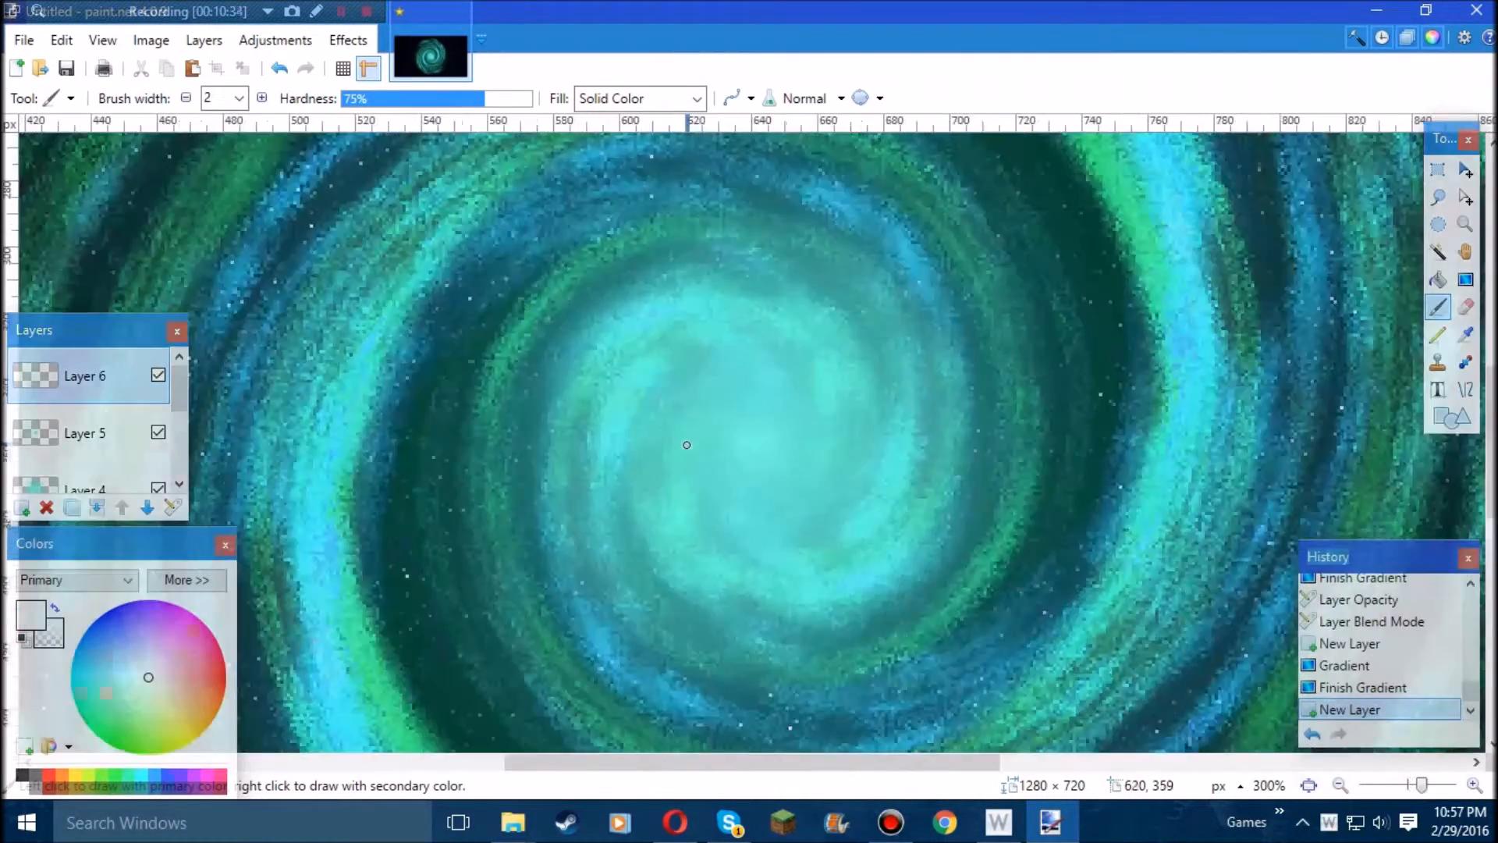
scroll(663, 468, "down", 1)
scroll(663, 469, "up", 1)
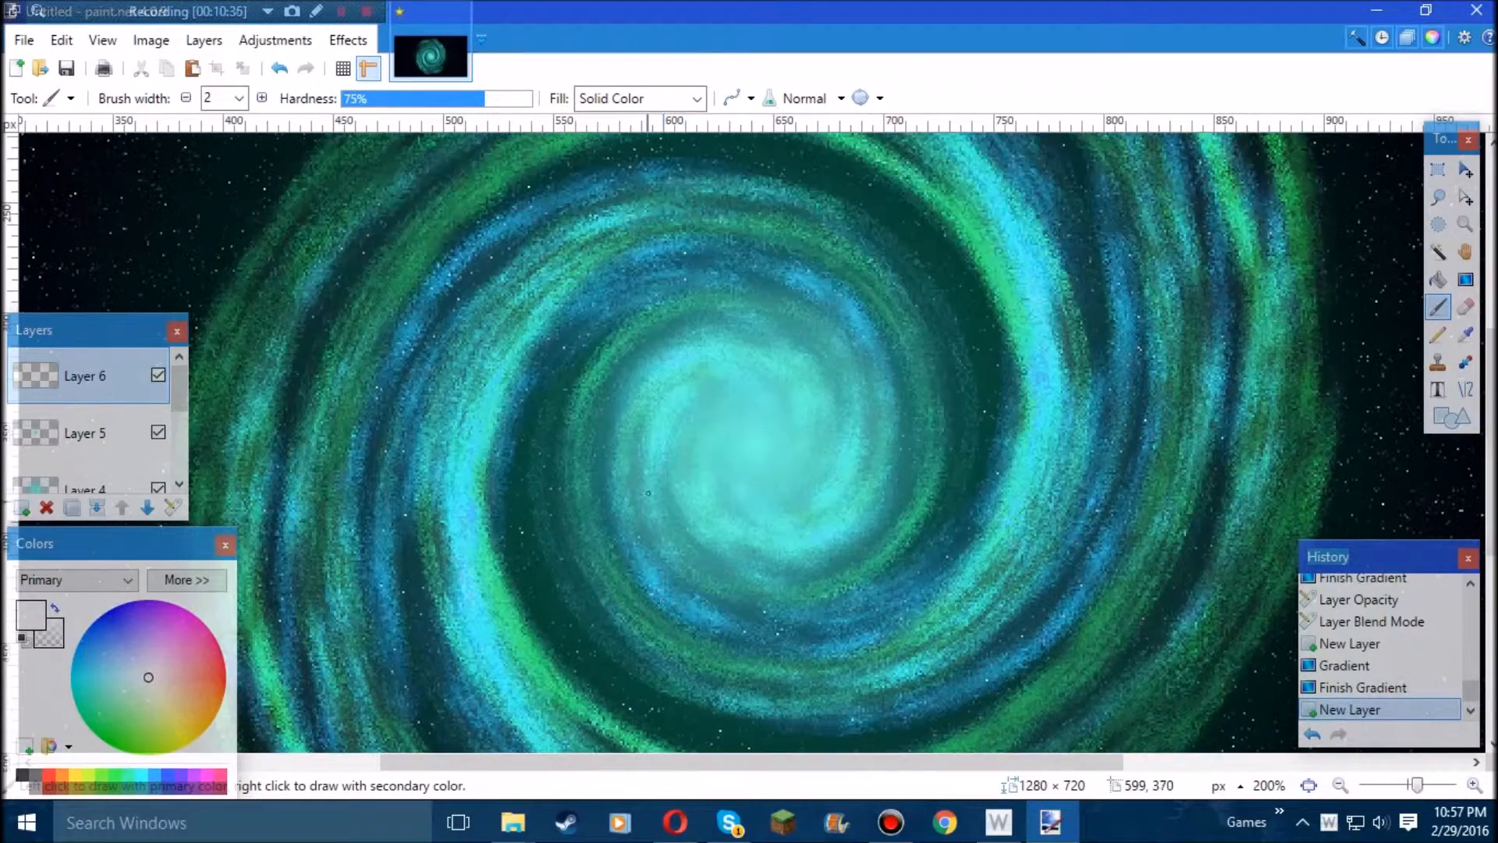
left_click(262, 97)
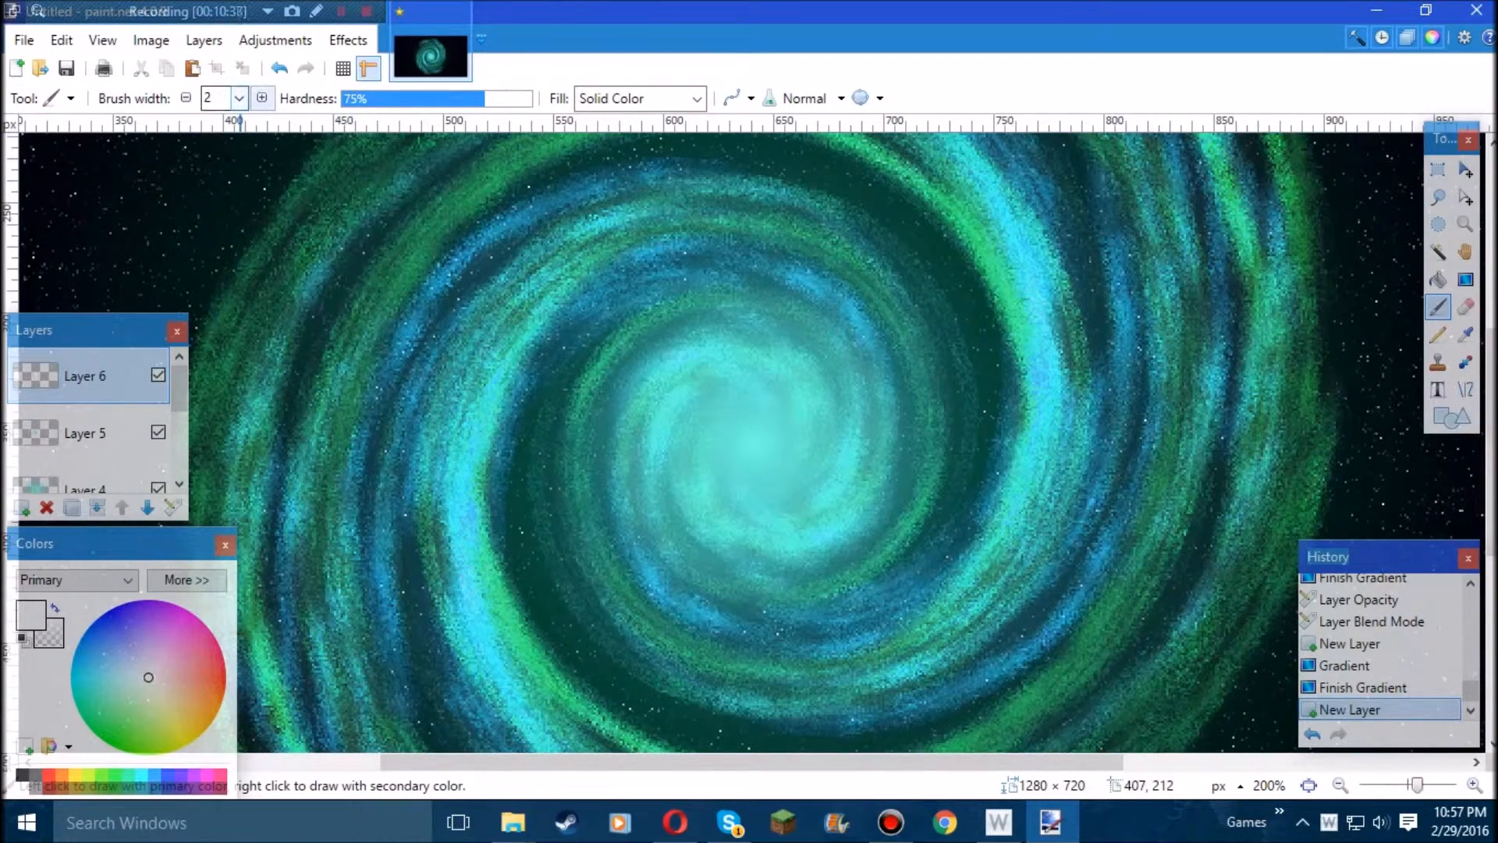
left_click(556, 485)
left_click(584, 519)
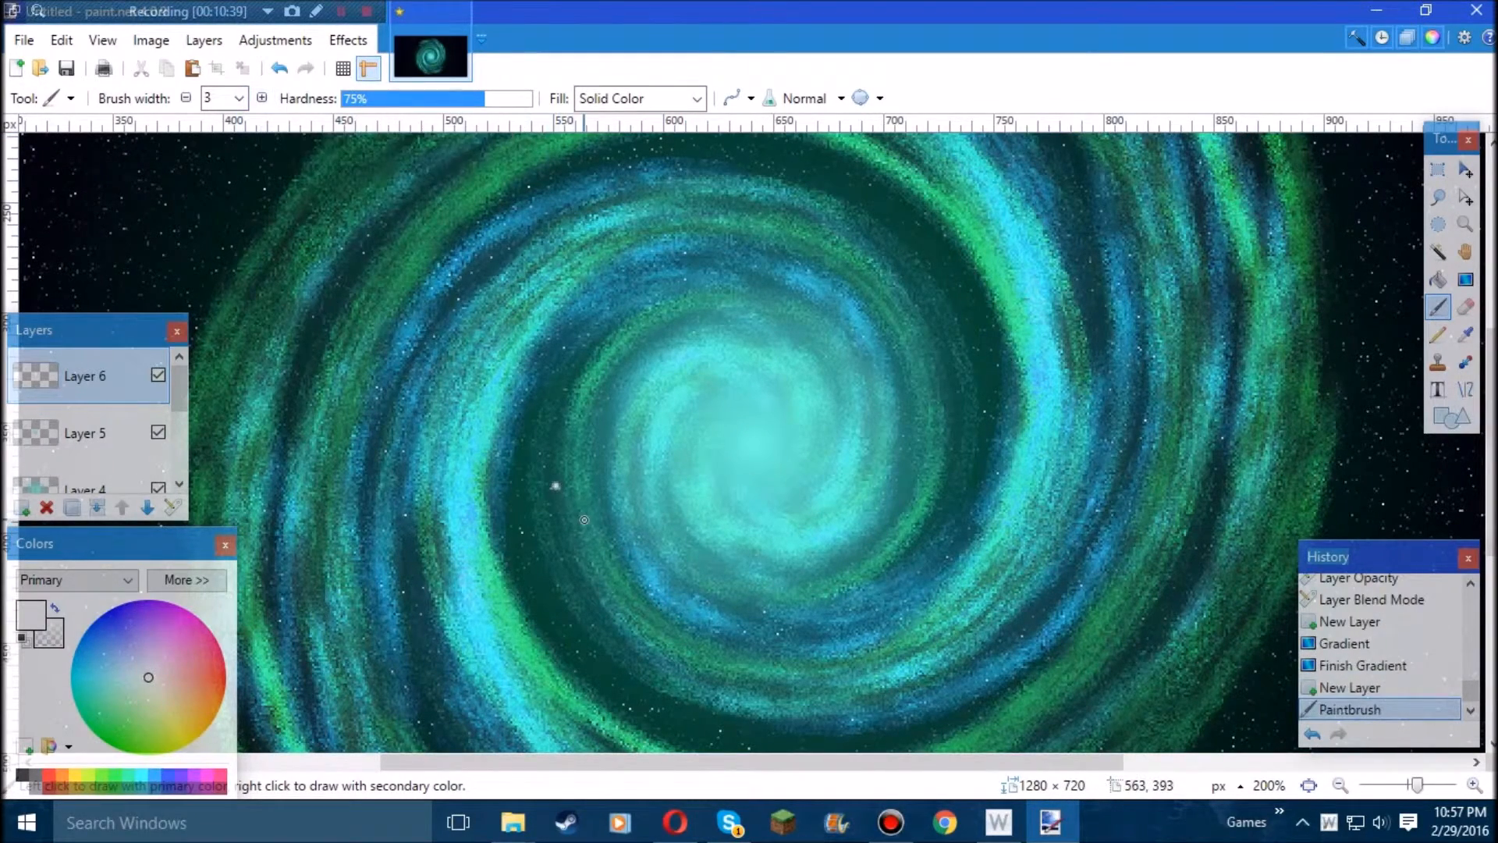
left_click(610, 466)
left_click(583, 430)
left_click(623, 418)
left_click(628, 387)
left_click(674, 371)
left_click(674, 344)
left_click(754, 328)
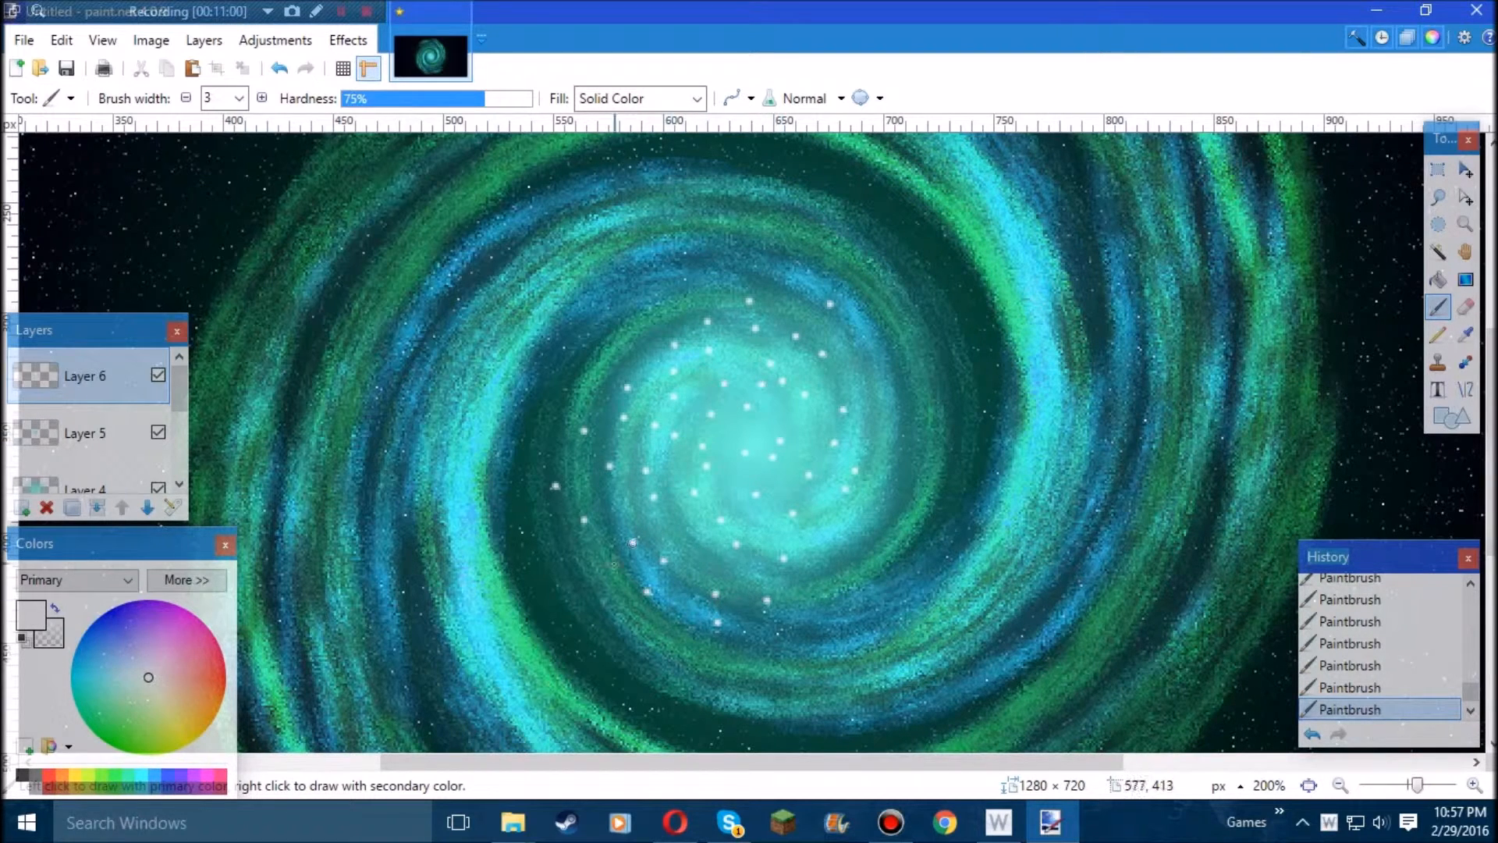
left_click(997, 512)
left_click(989, 425)
left_click(944, 416)
left_click(940, 361)
left_click(894, 363)
left_click(894, 296)
left_click(815, 240)
left_click(696, 216)
left_click(499, 624)
scroll(500, 624, "down", 1)
left_click(484, 524)
left_click(473, 572)
left_click(522, 628)
left_click(526, 586)
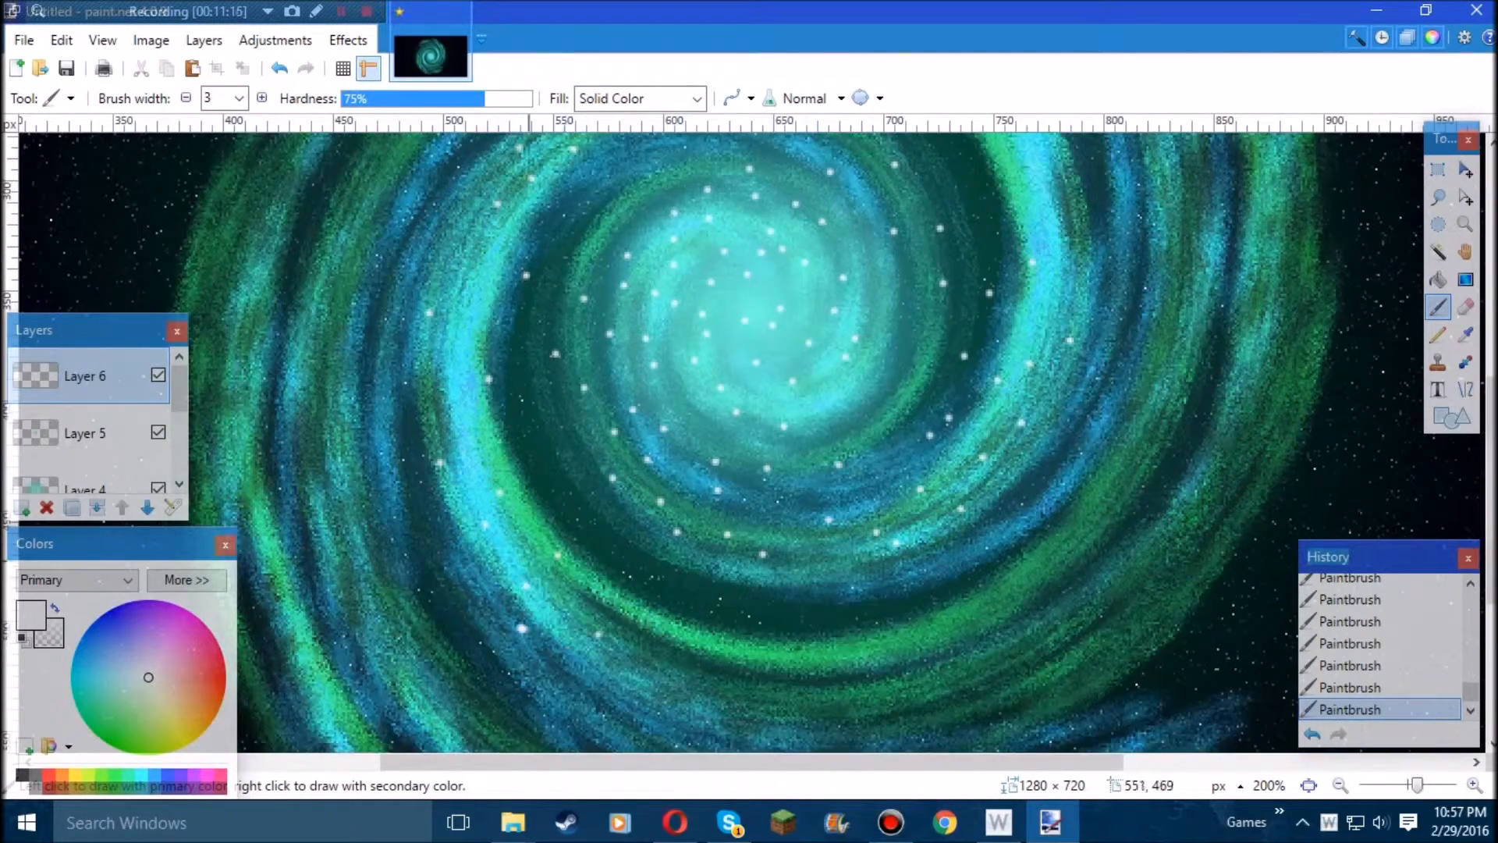
left_click(557, 555)
scroll(557, 555, "down", 2)
left_click(857, 497)
left_click(920, 478)
left_click(1016, 482)
left_click(973, 404)
left_click(863, 426)
left_click(766, 422)
left_click(806, 391)
scroll(806, 391, "down", 1)
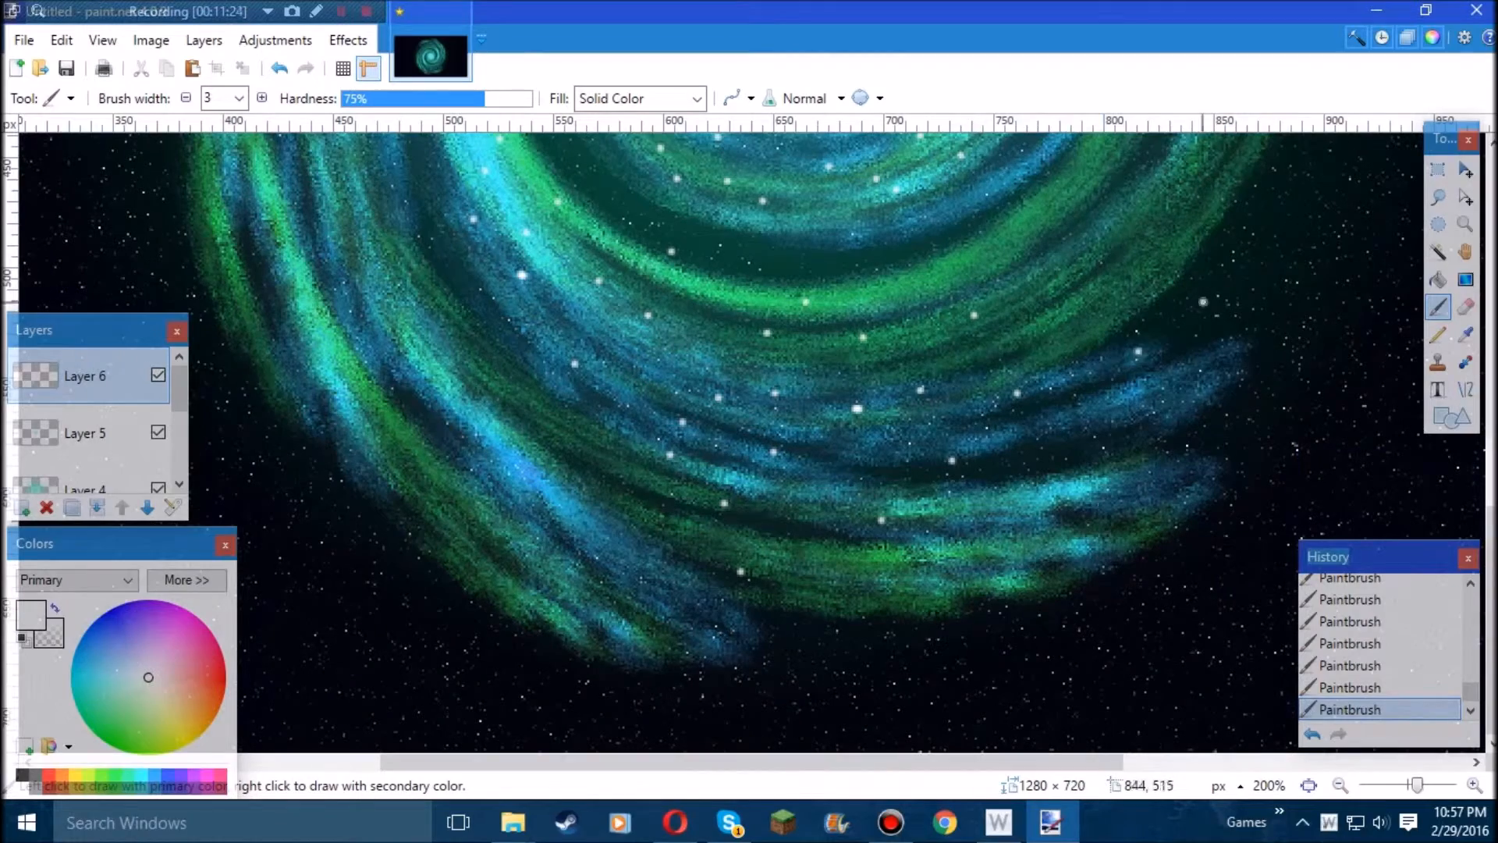
left_click(801, 584)
left_click(678, 570)
left_click(802, 513)
left_click(847, 480)
left_click(663, 478)
left_click(628, 528)
left_click(490, 554)
left_click(450, 443)
left_click(494, 372)
left_click(294, 377)
left_click(431, 293)
scroll(421, 336, "up", 2)
left_click(253, 531)
scroll(284, 291, "up", 1)
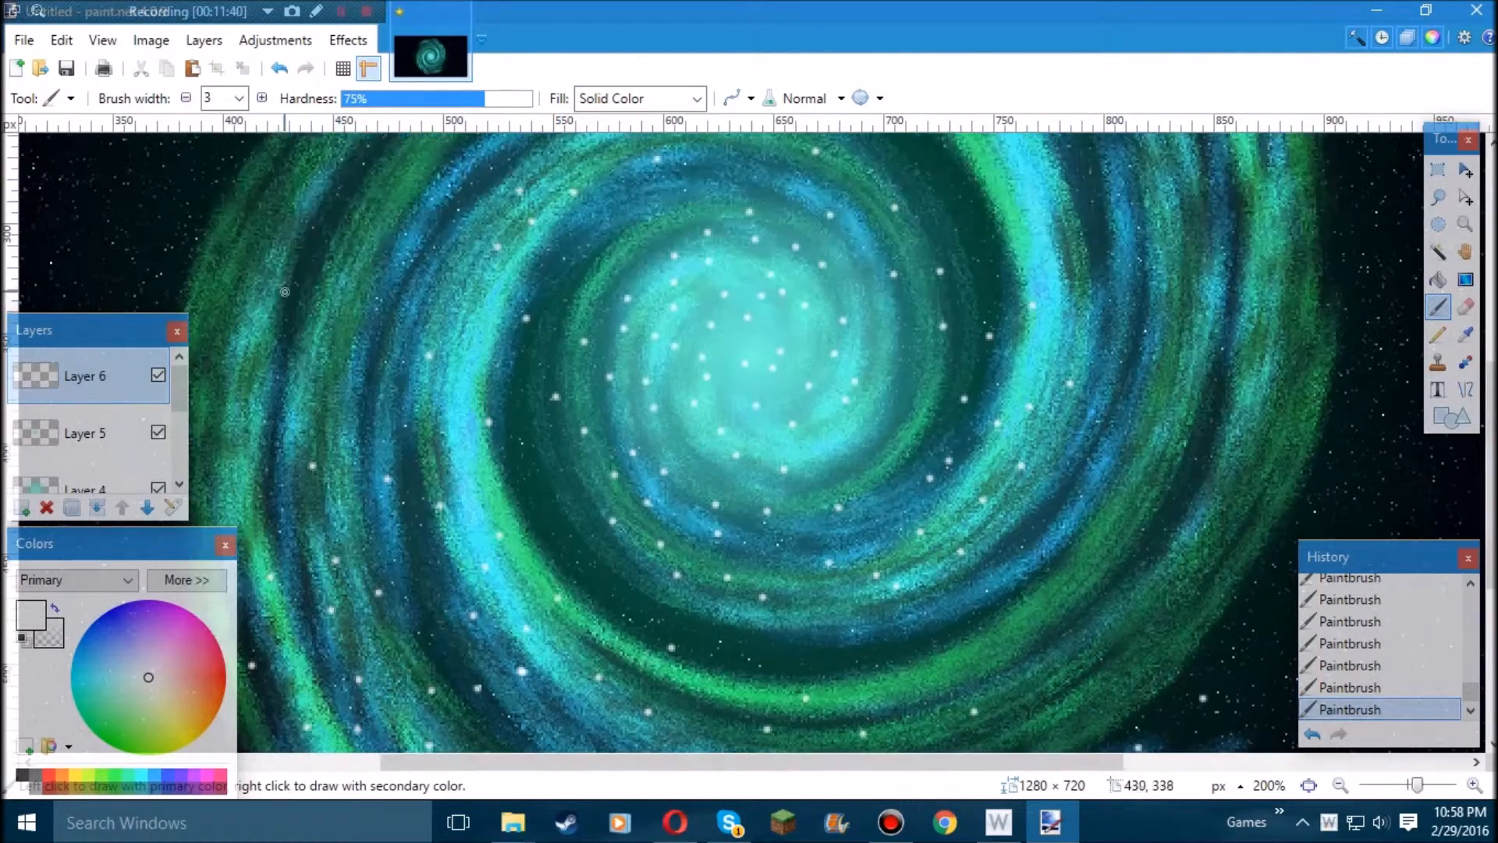
left_click(282, 284)
left_click(357, 314)
scroll(390, 316, "left", 2)
left_click(363, 401)
left_click(396, 642)
scroll(437, 546, "up", 3)
left_click(495, 214)
left_click(676, 423)
left_click(493, 448)
left_click(548, 401)
scroll(546, 394, "up", 2)
left_click(726, 403)
left_click(742, 361)
left_click(869, 439)
left_click(980, 386)
left_click(909, 335)
left_click(862, 290)
left_click(960, 279)
left_click(1112, 363)
scroll(936, 374, "right", 3)
scroll(936, 375, "down", 1)
left_click(749, 399)
left_click(834, 422)
left_click(841, 541)
left_click(946, 413)
left_click(925, 348)
left_click(890, 355)
left_click(1043, 357)
scroll(1042, 356, "down", 3)
left_click(1079, 627)
left_click(1019, 574)
scroll(1002, 427, "down", 3)
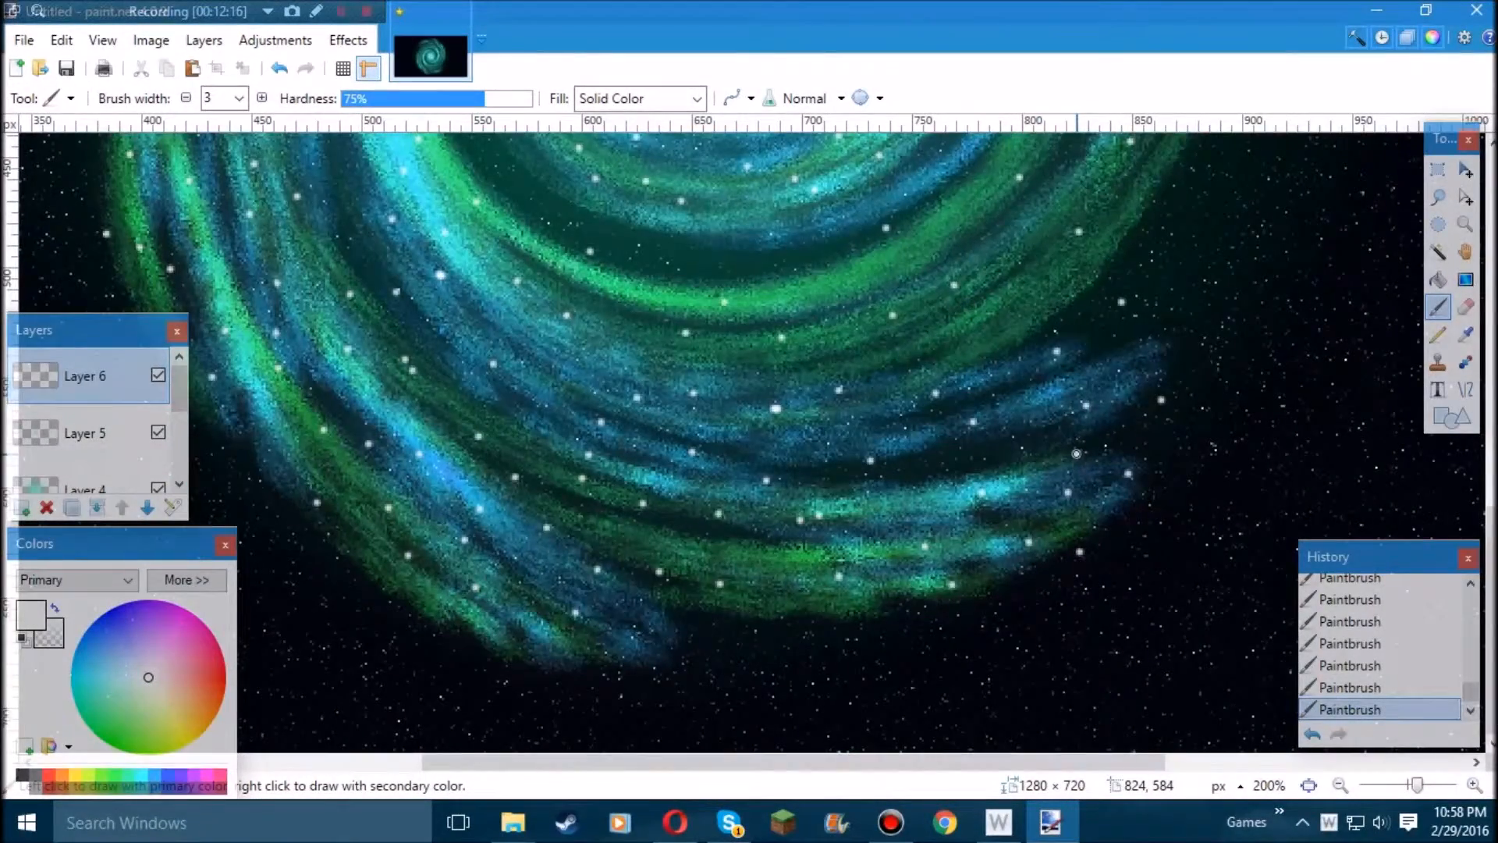
- Apply a Gaussian Blur with a very small radius to the painted stars on Layer 6
scroll(1076, 453, "down", 6)
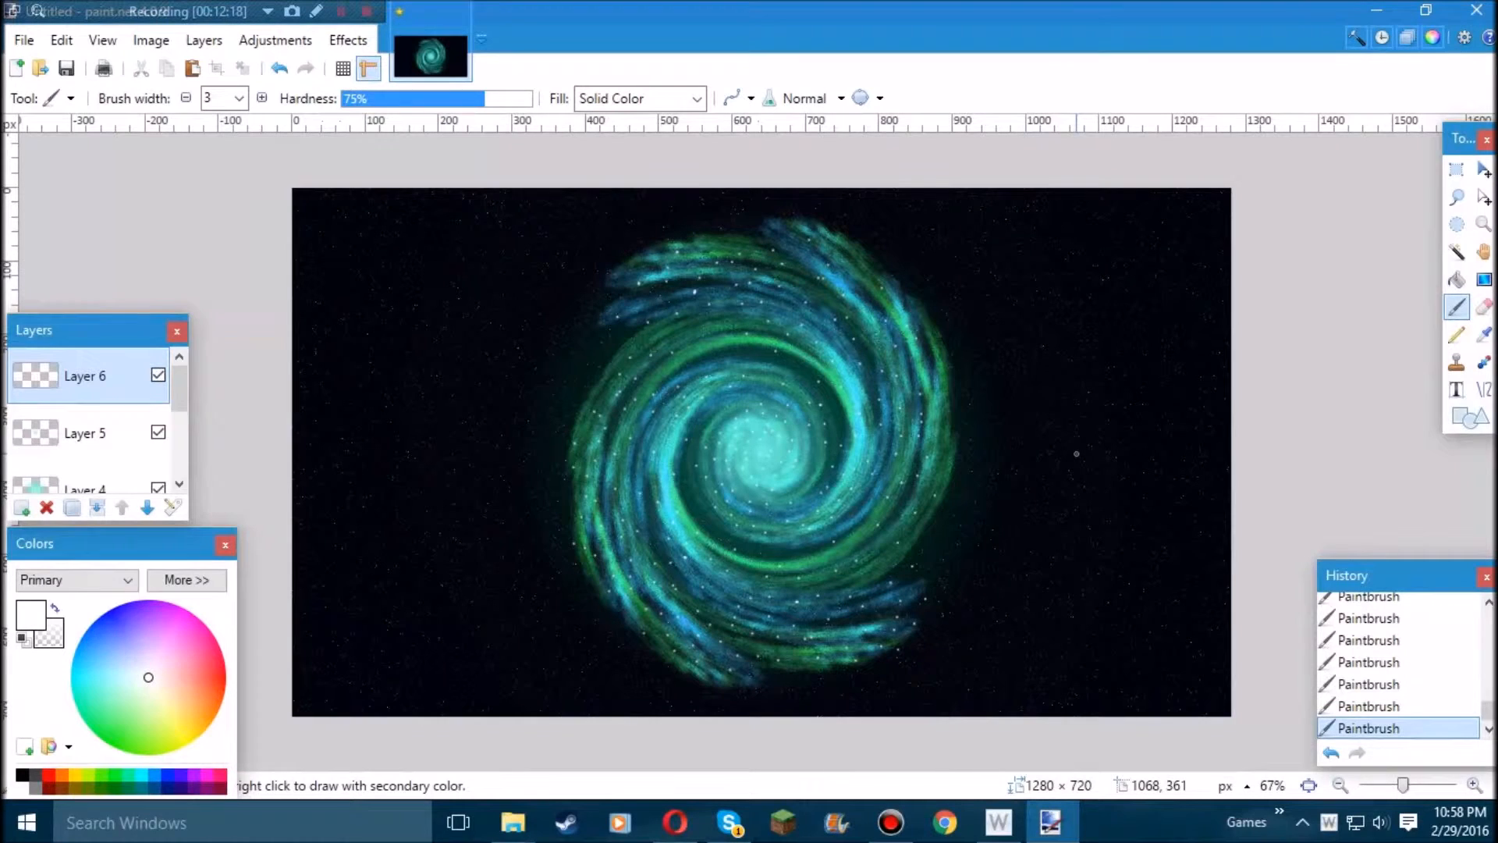
left_click(348, 41)
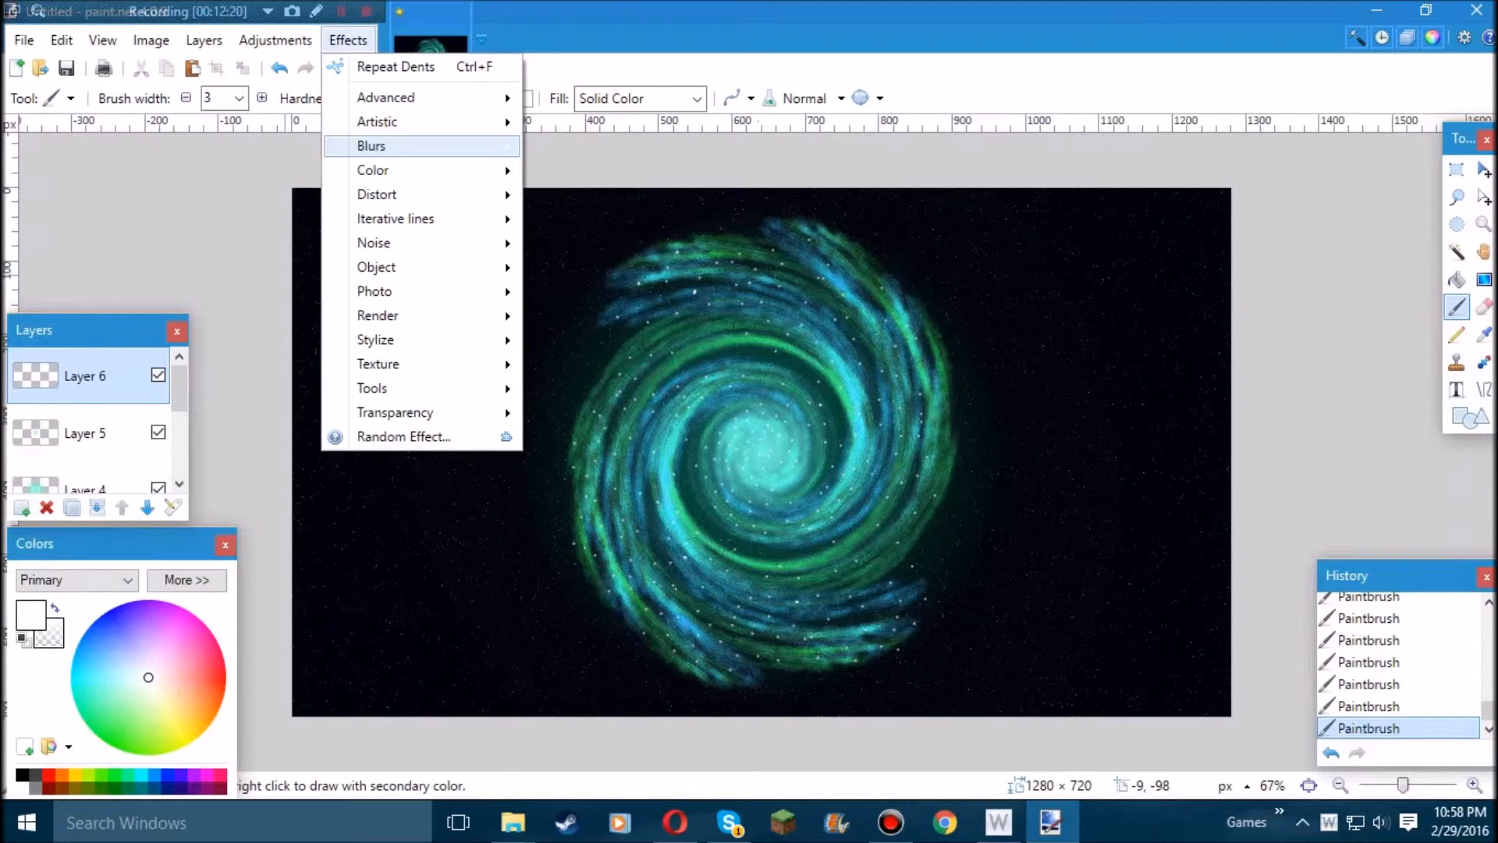
mouse_move(421, 146)
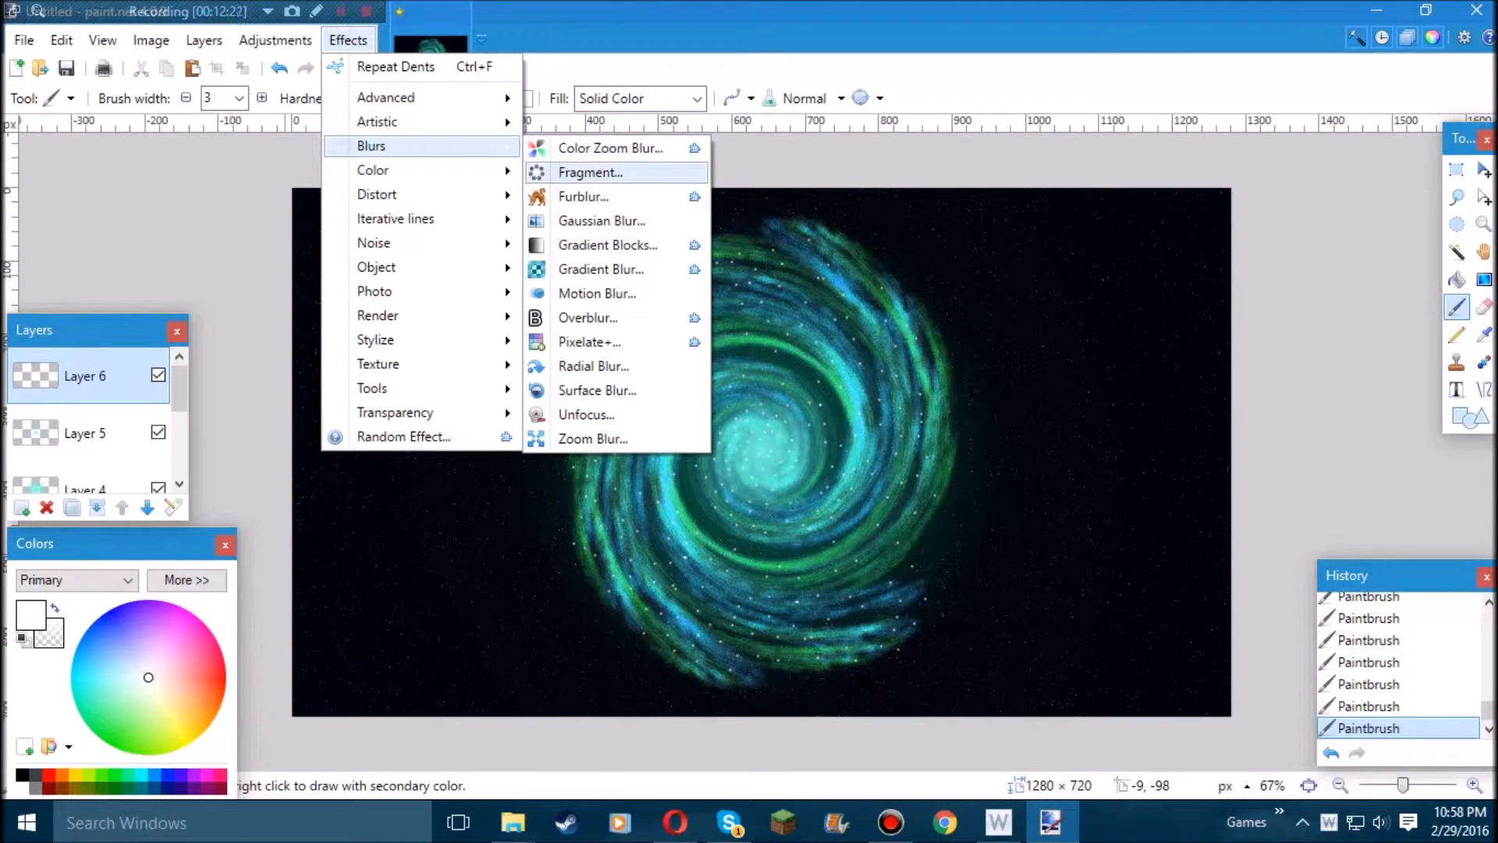
left_click(601, 221)
left_click_drag(829, 336, 388, 268)
type("1")
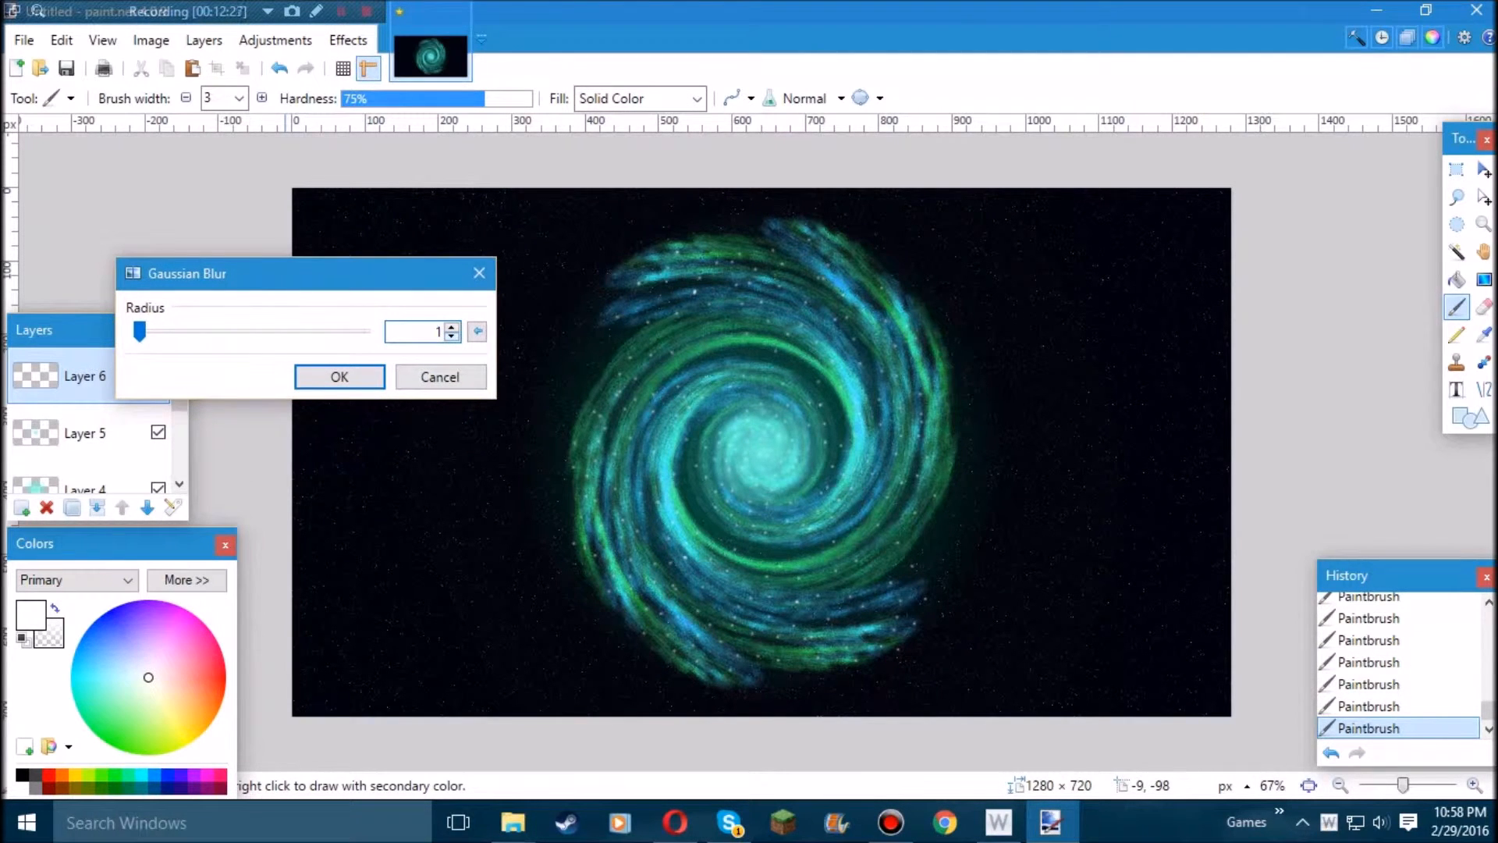
key("Up")
key("Return")
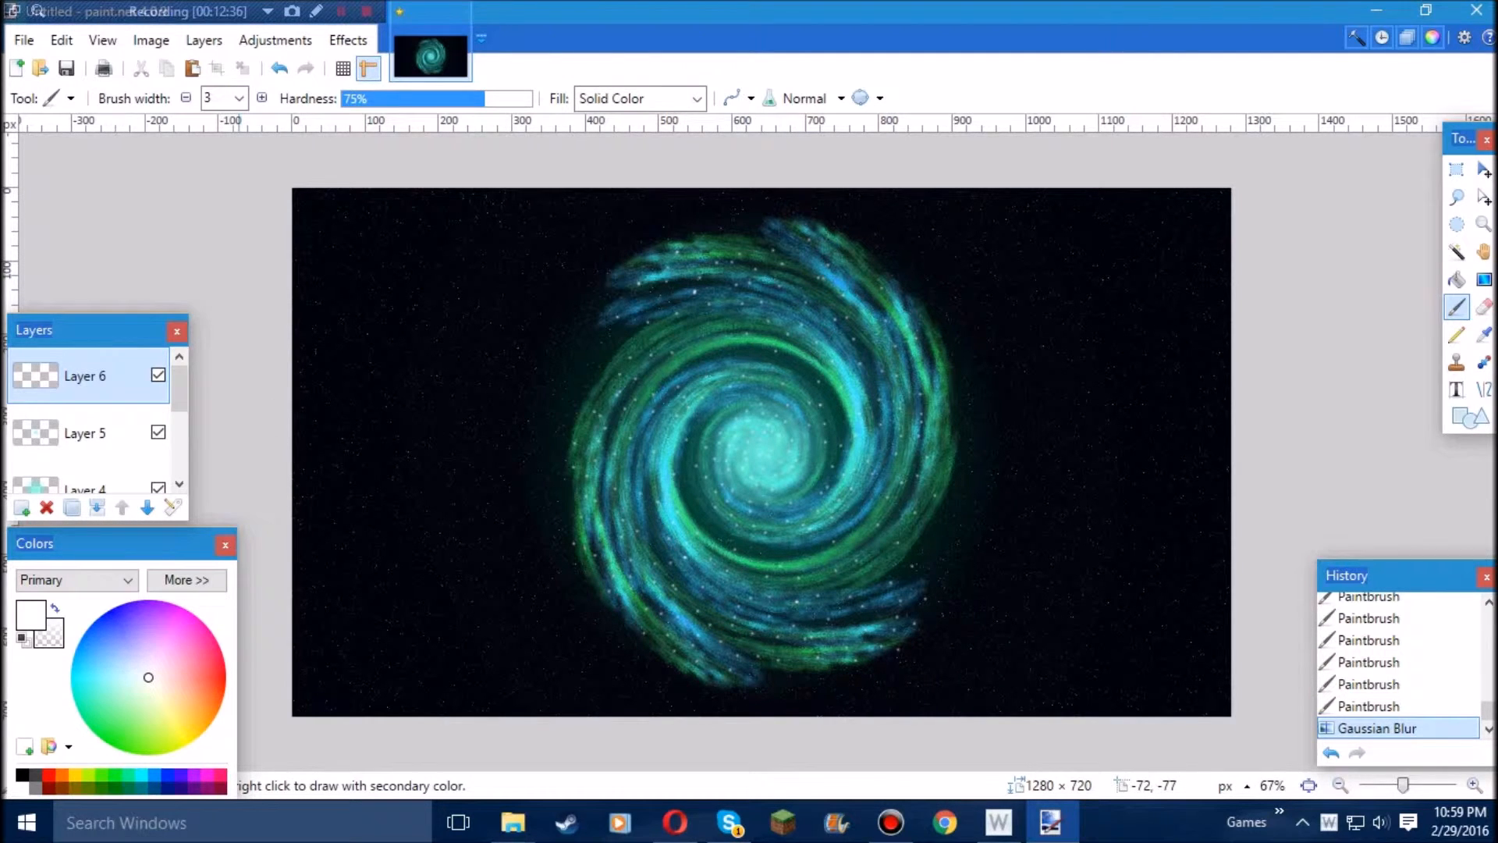
- Apply the Glow effect to Layer 6 with a radius of 20, raised brightness and slightly lowered contrast
left_click(348, 39)
mouse_move(437, 291)
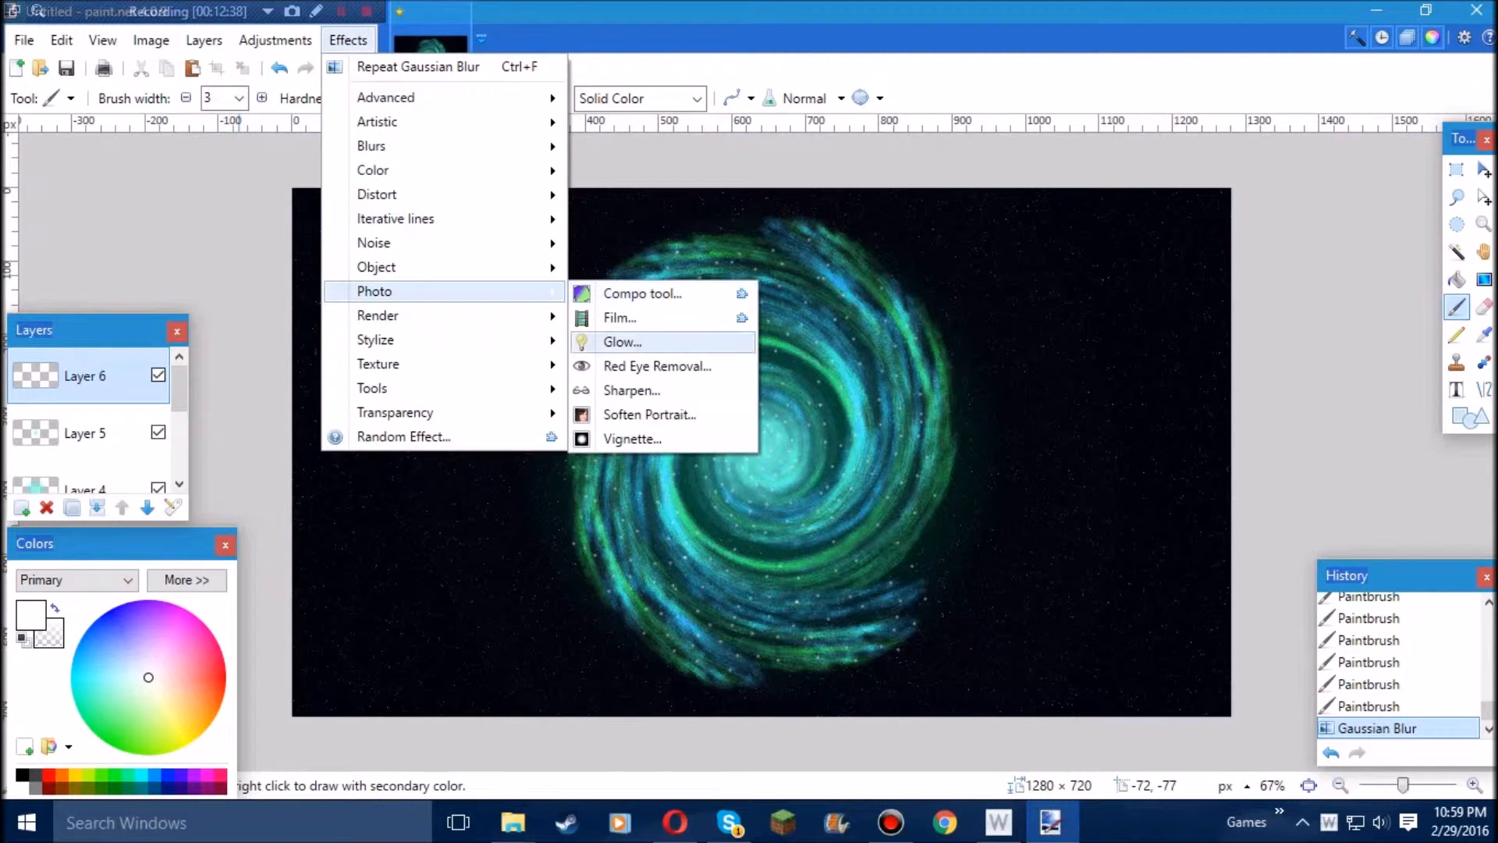
left_click(622, 341)
left_click_drag(833, 290, 408, 284)
left_click_drag(309, 284, 371, 180)
left_click_drag(275, 234, 443, 234)
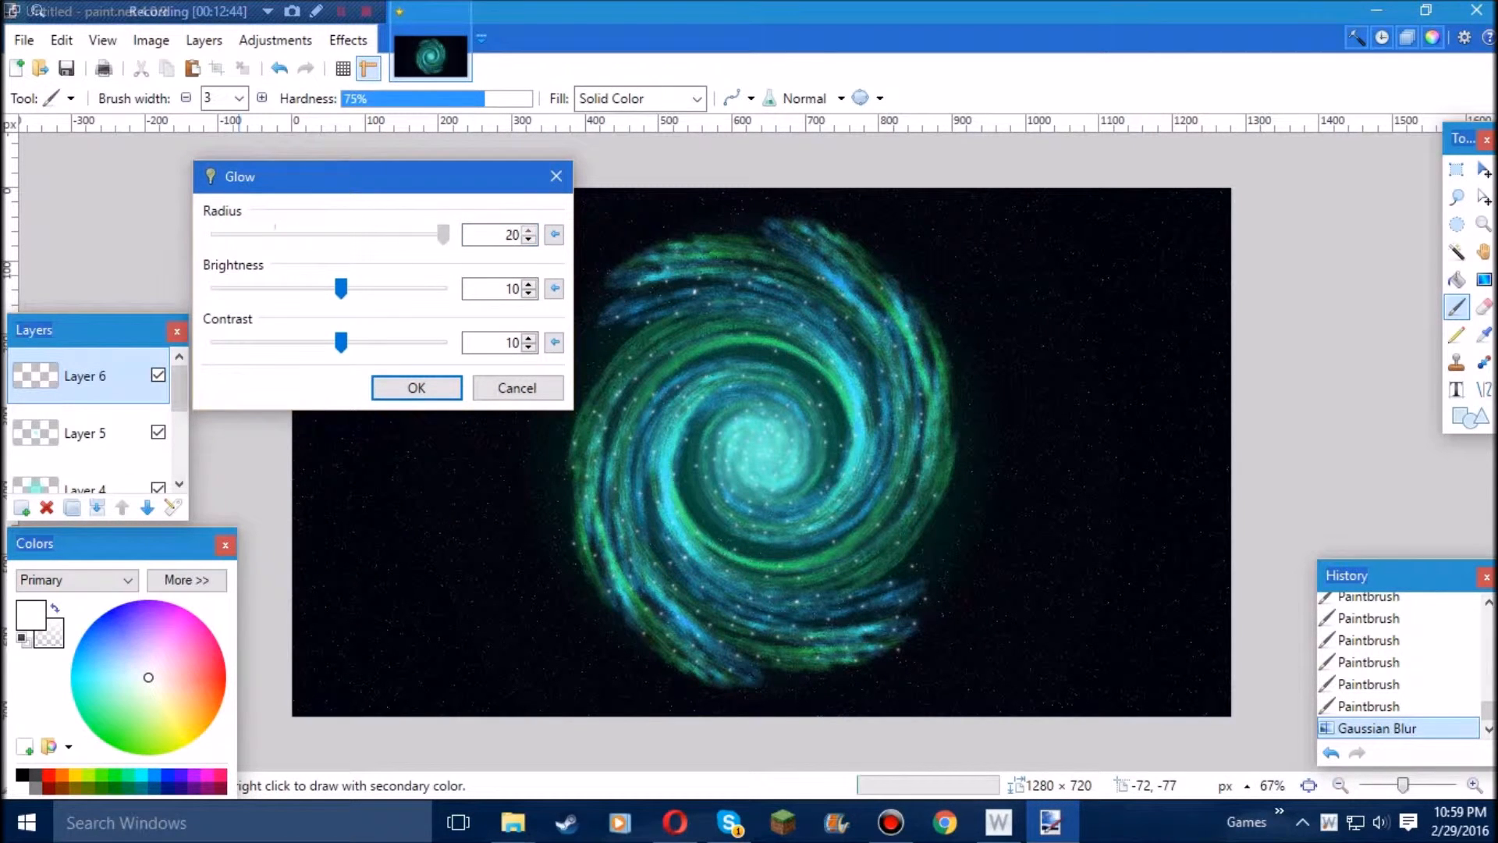
left_click_drag(341, 288, 360, 288)
left_click_drag(341, 341, 338, 342)
left_click(415, 388)
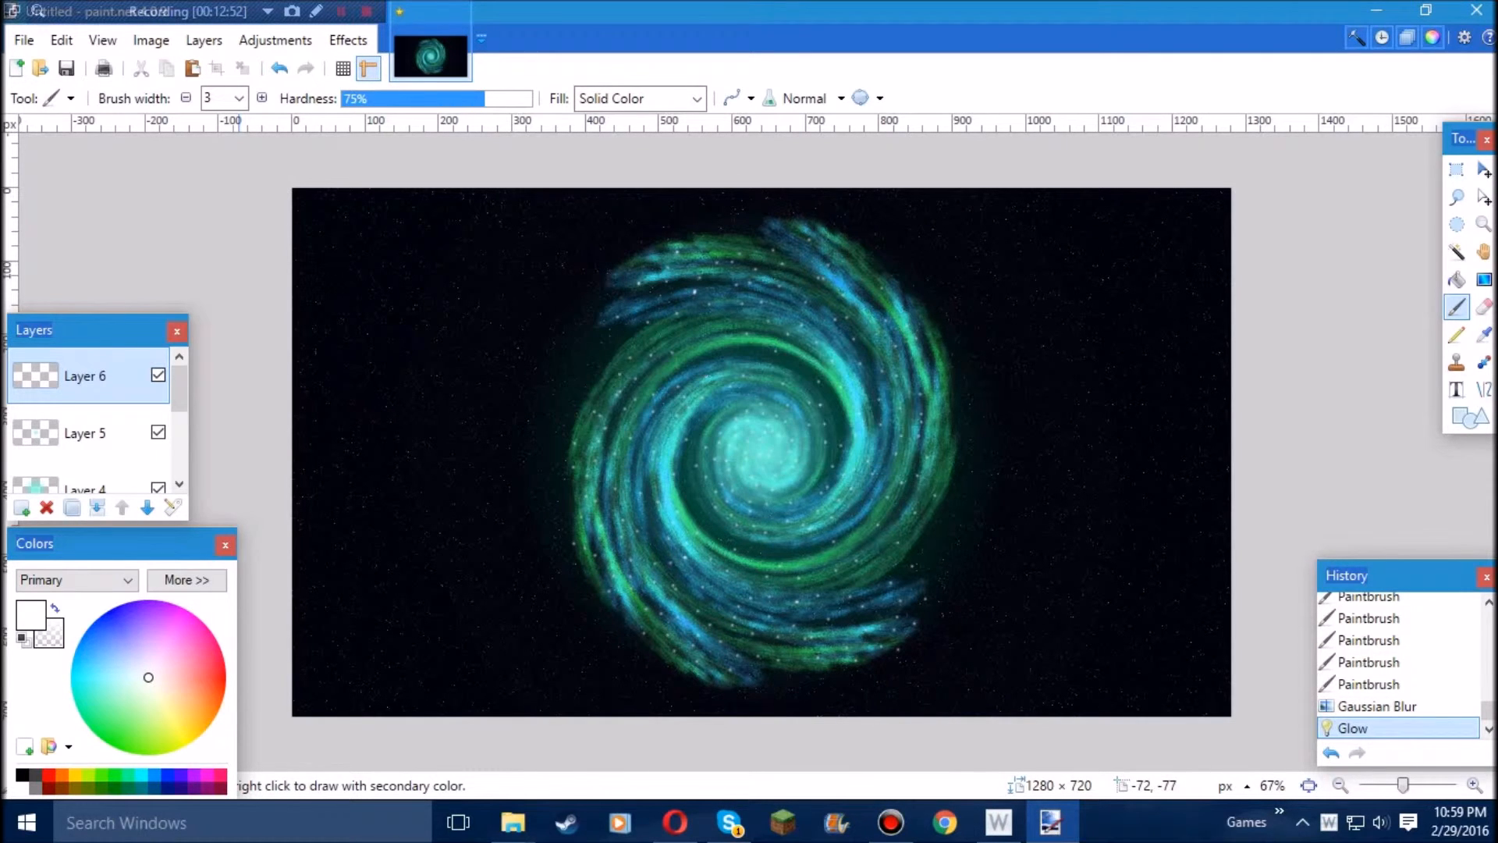
- Set the blend mode of Layer 6 to Glow and its opacity to 184
left_click_drag(113, 323, 133, 257)
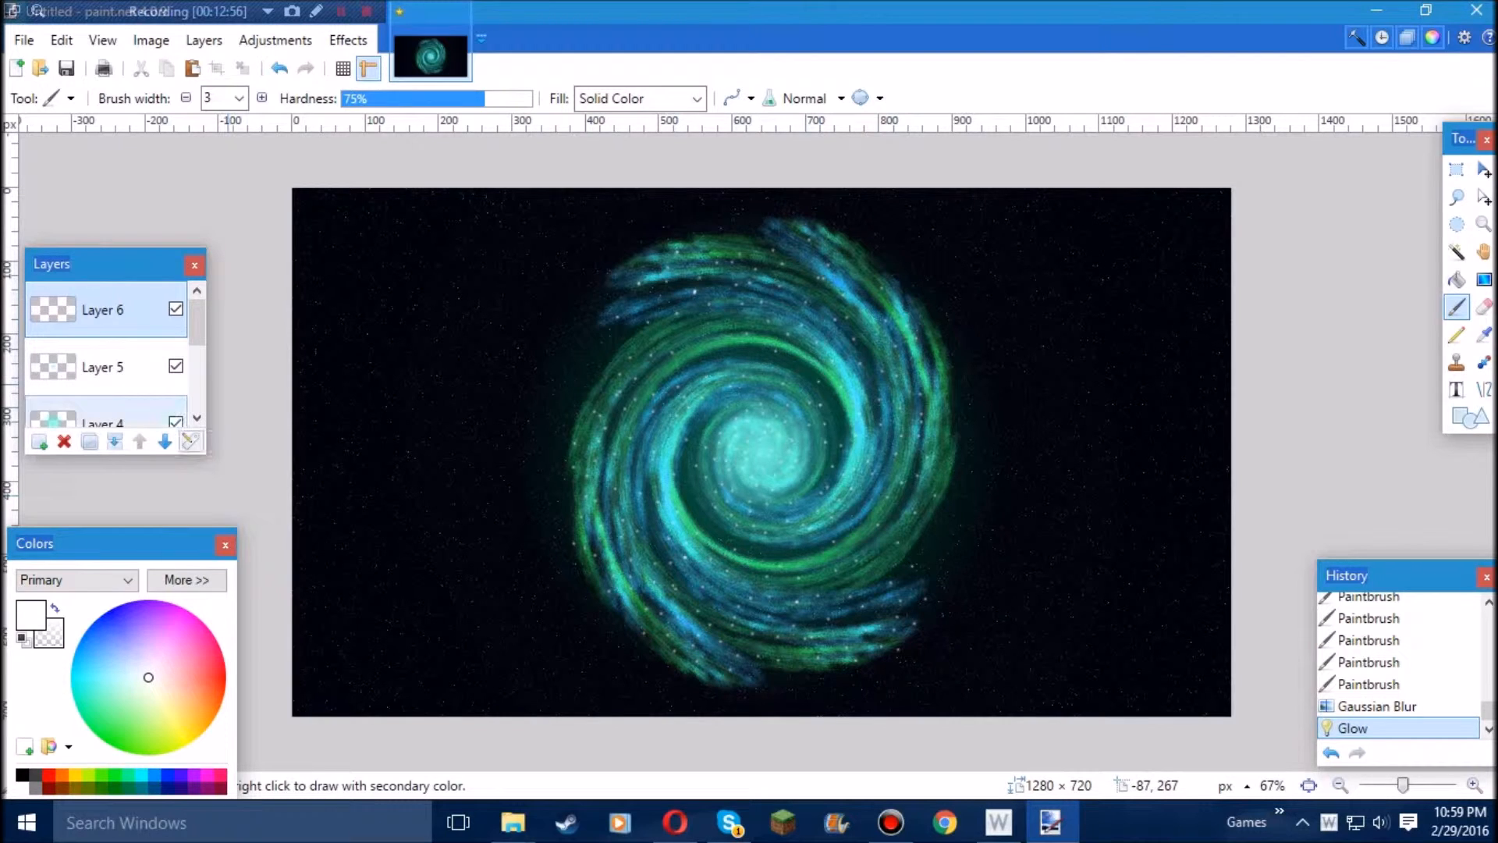
left_click(189, 441)
left_click_drag(739, 295, 394, 242)
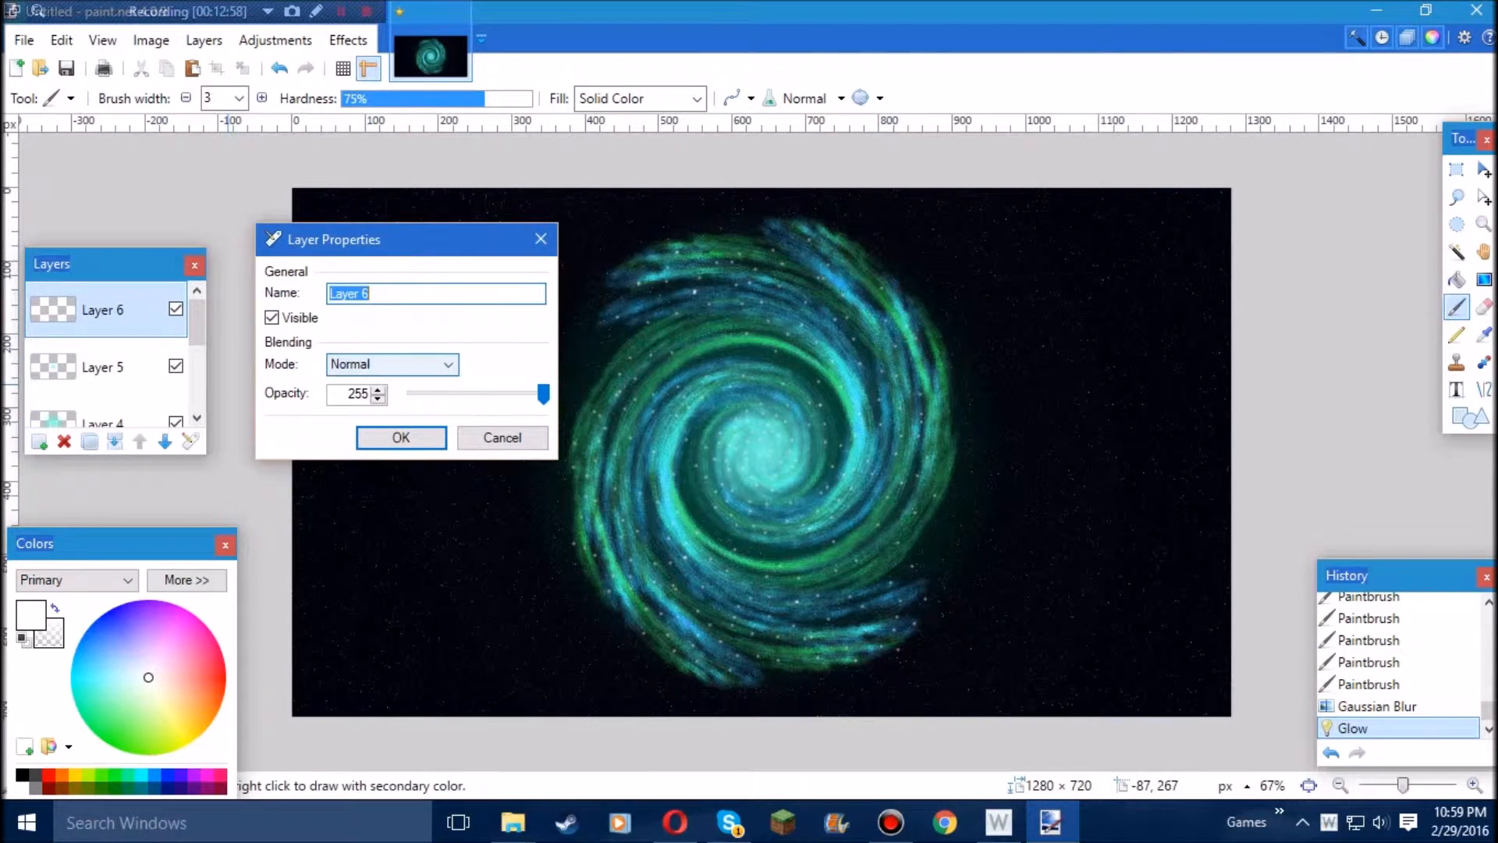
left_click(390, 364)
left_click(351, 549)
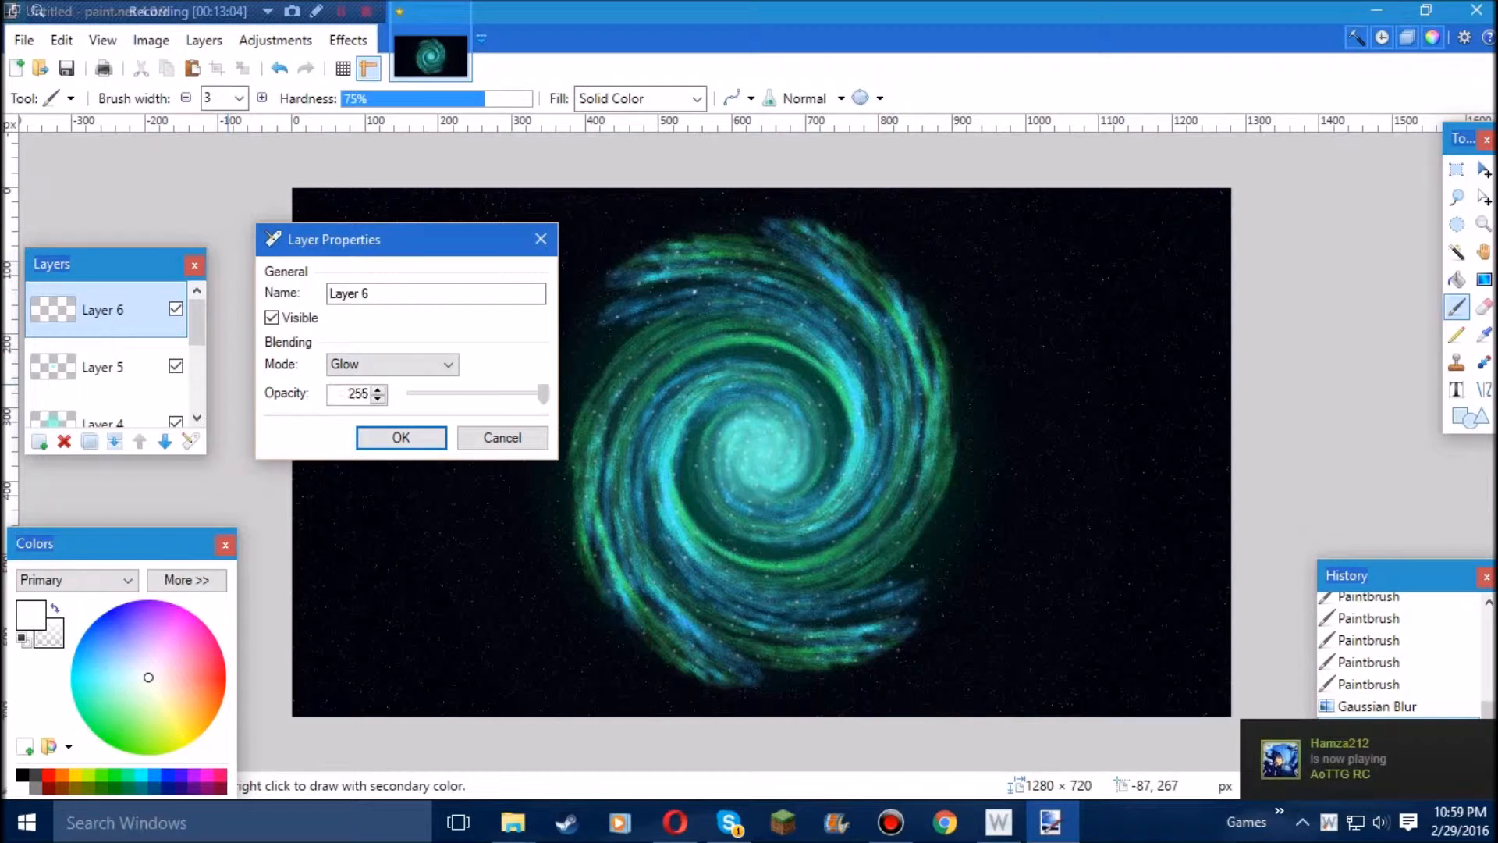
left_click_drag(542, 394, 514, 394)
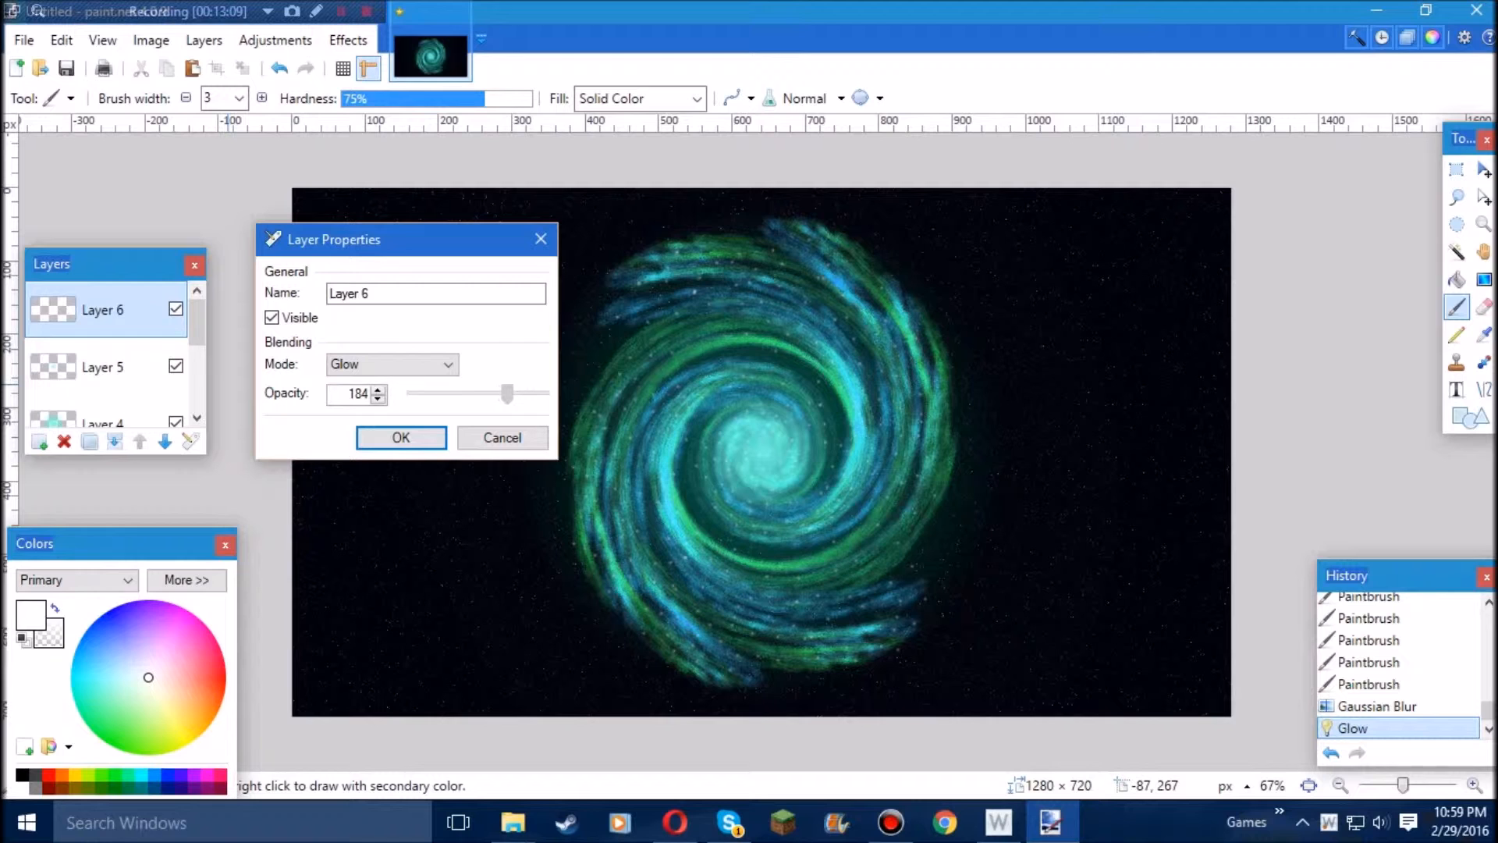
left_click(400, 437)
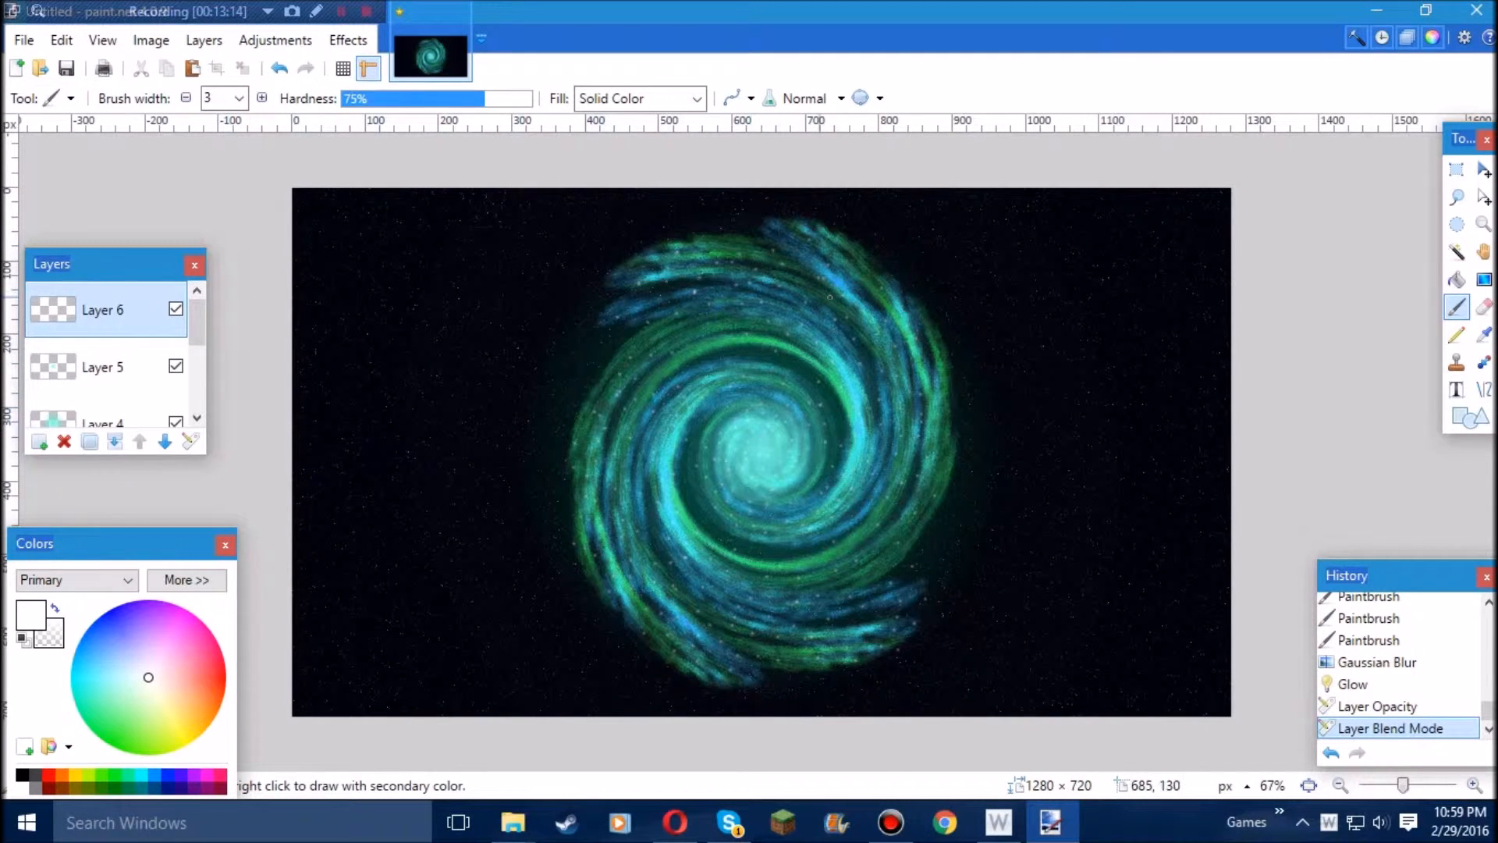
- Select Layer 3 and add a new layer directly above it, beneath Layer 2
left_click_drag(196, 324, 197, 359)
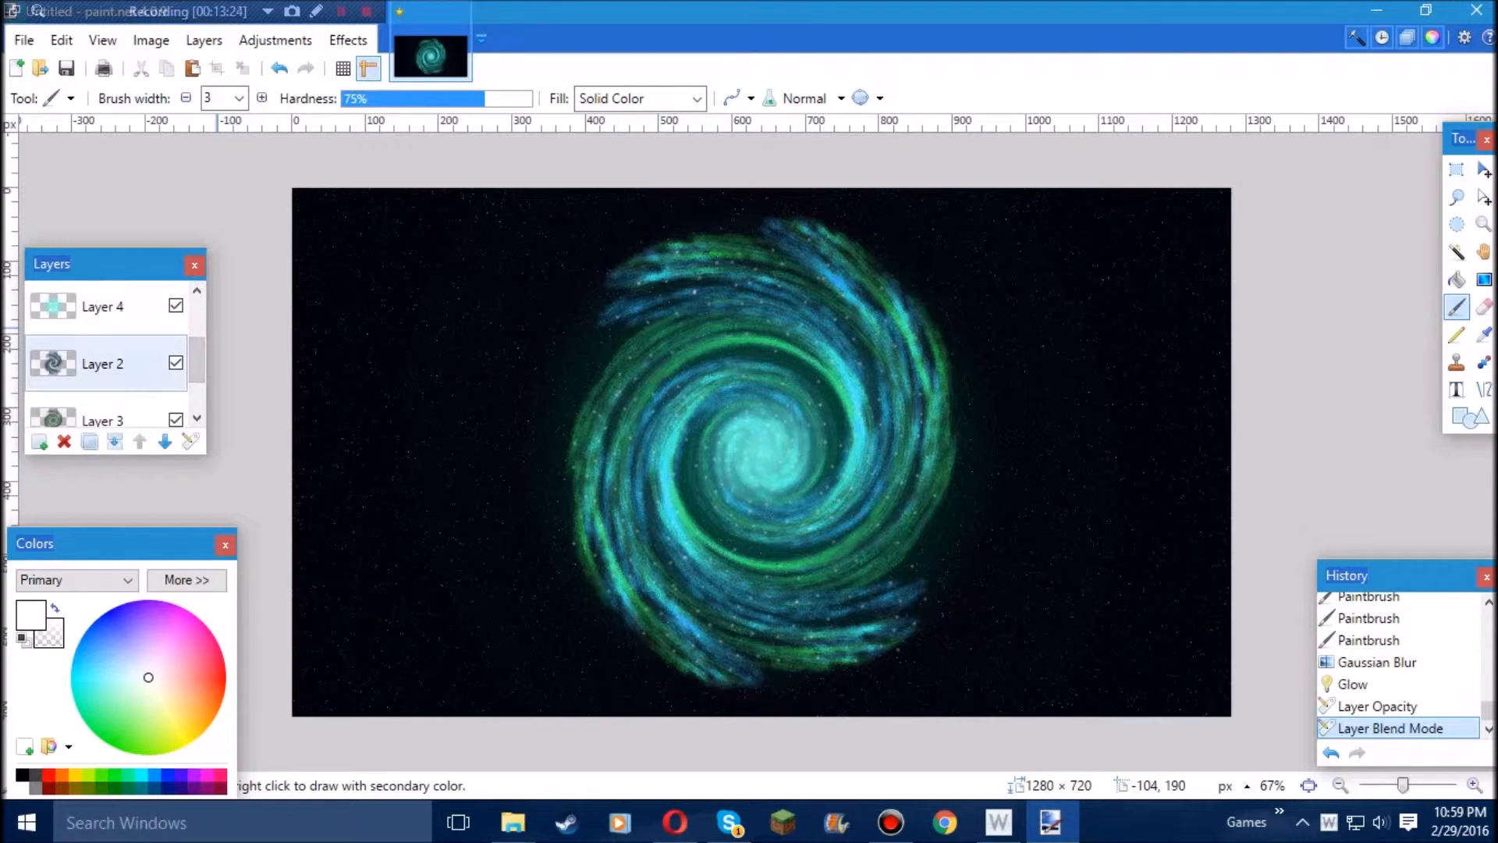
left_click_drag(197, 360, 196, 384)
left_click(109, 348)
left_click(39, 442)
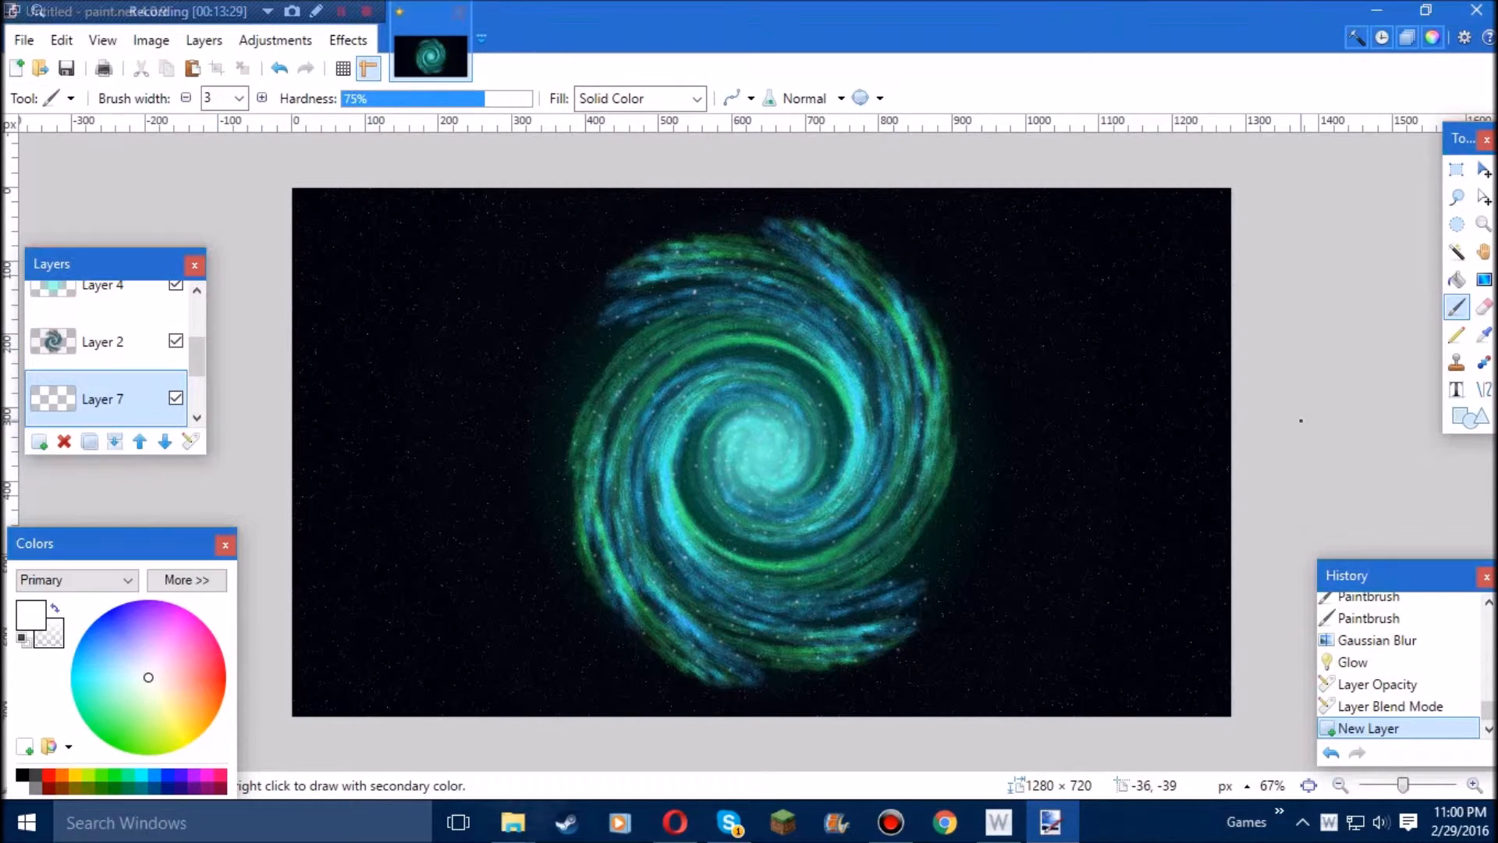
- Paint blue strokes along the galaxy's spiral arms on Layer 7 with a brush width of 35
left_click(240, 97)
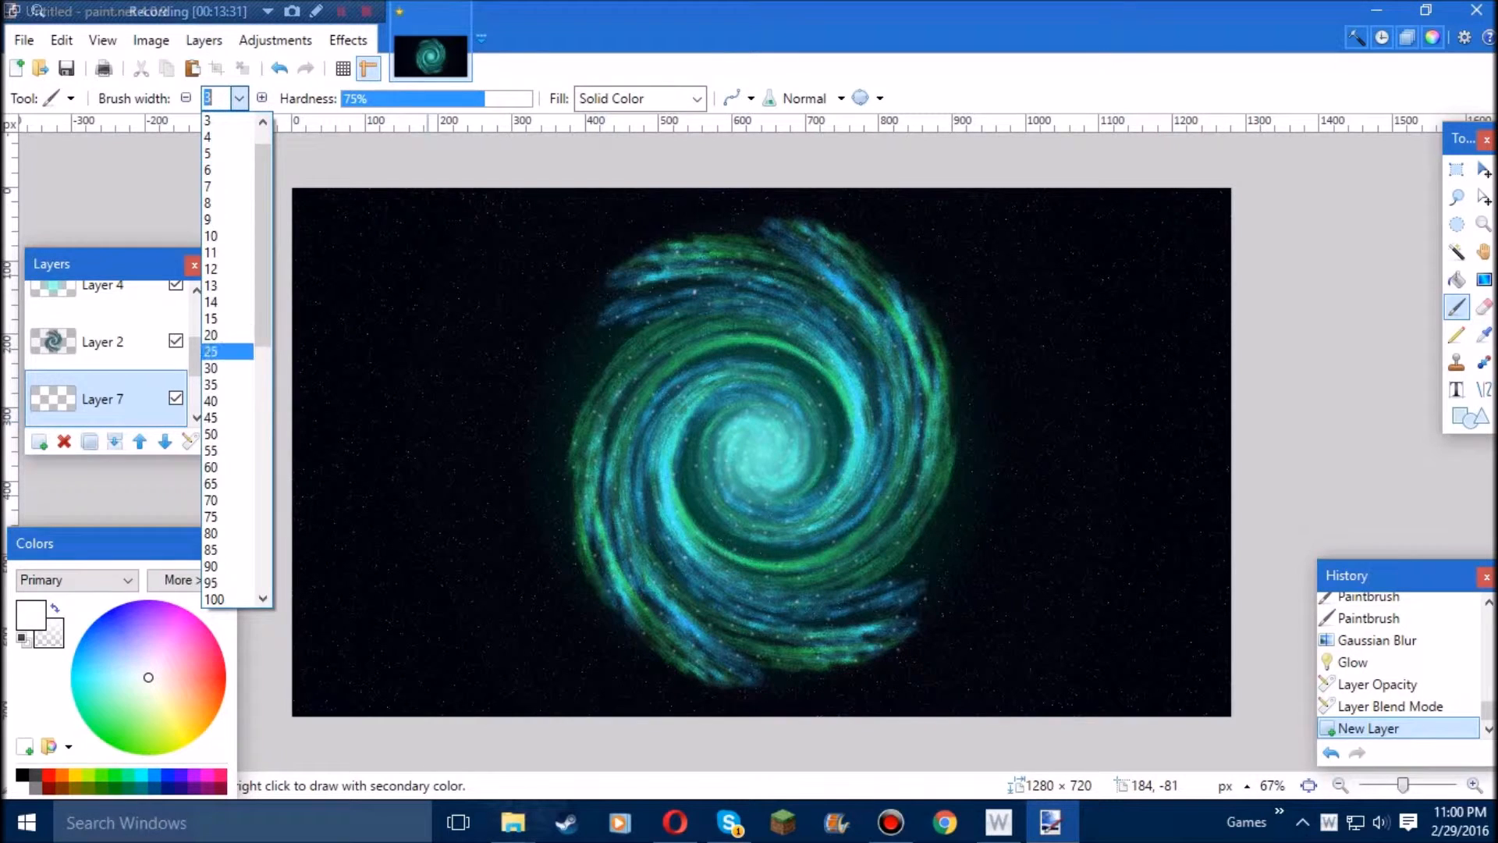
left_click(226, 433)
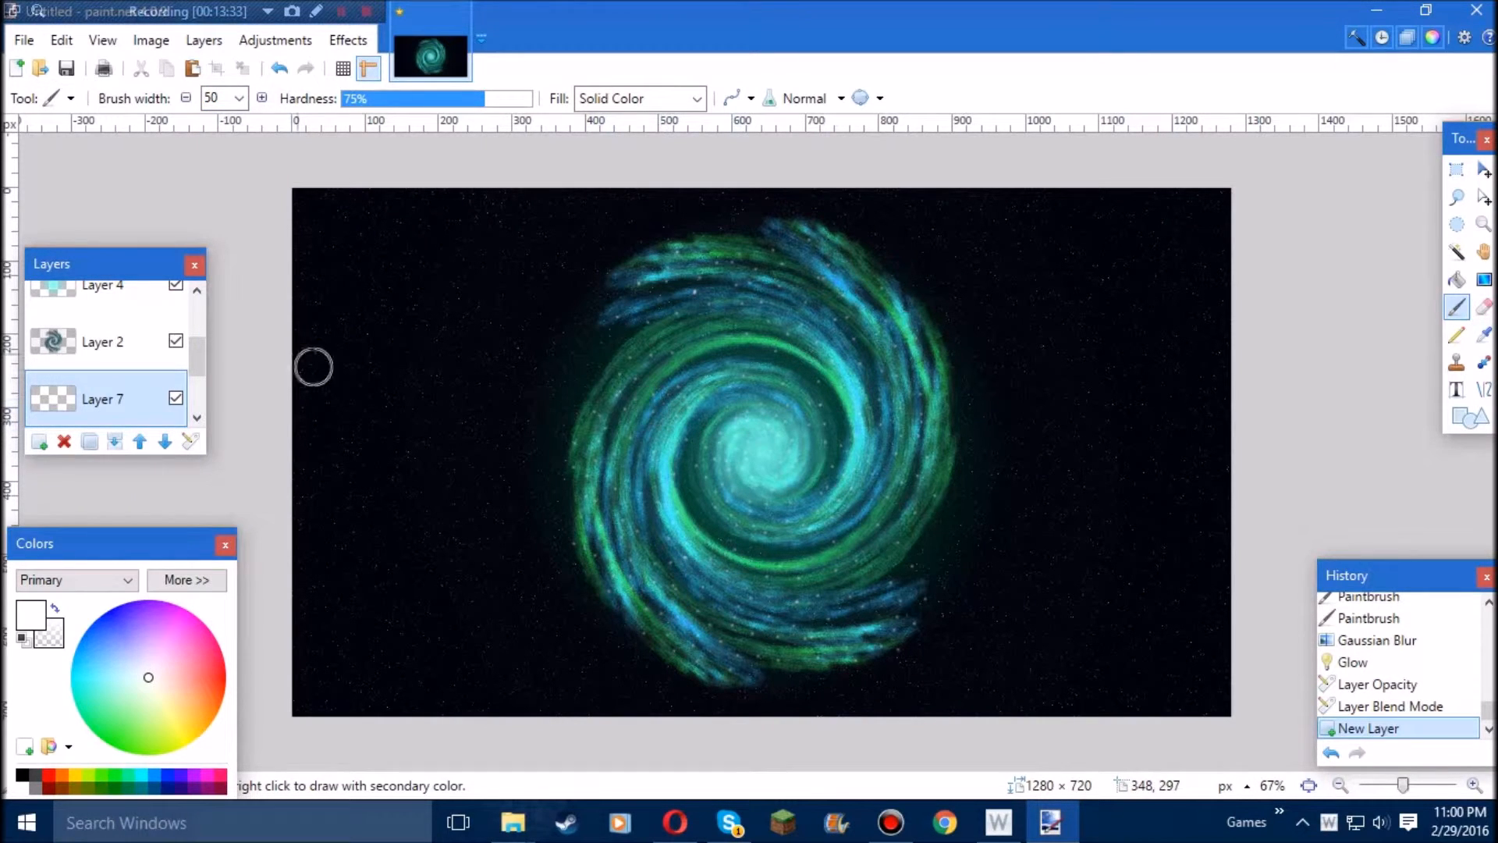
left_click(239, 97)
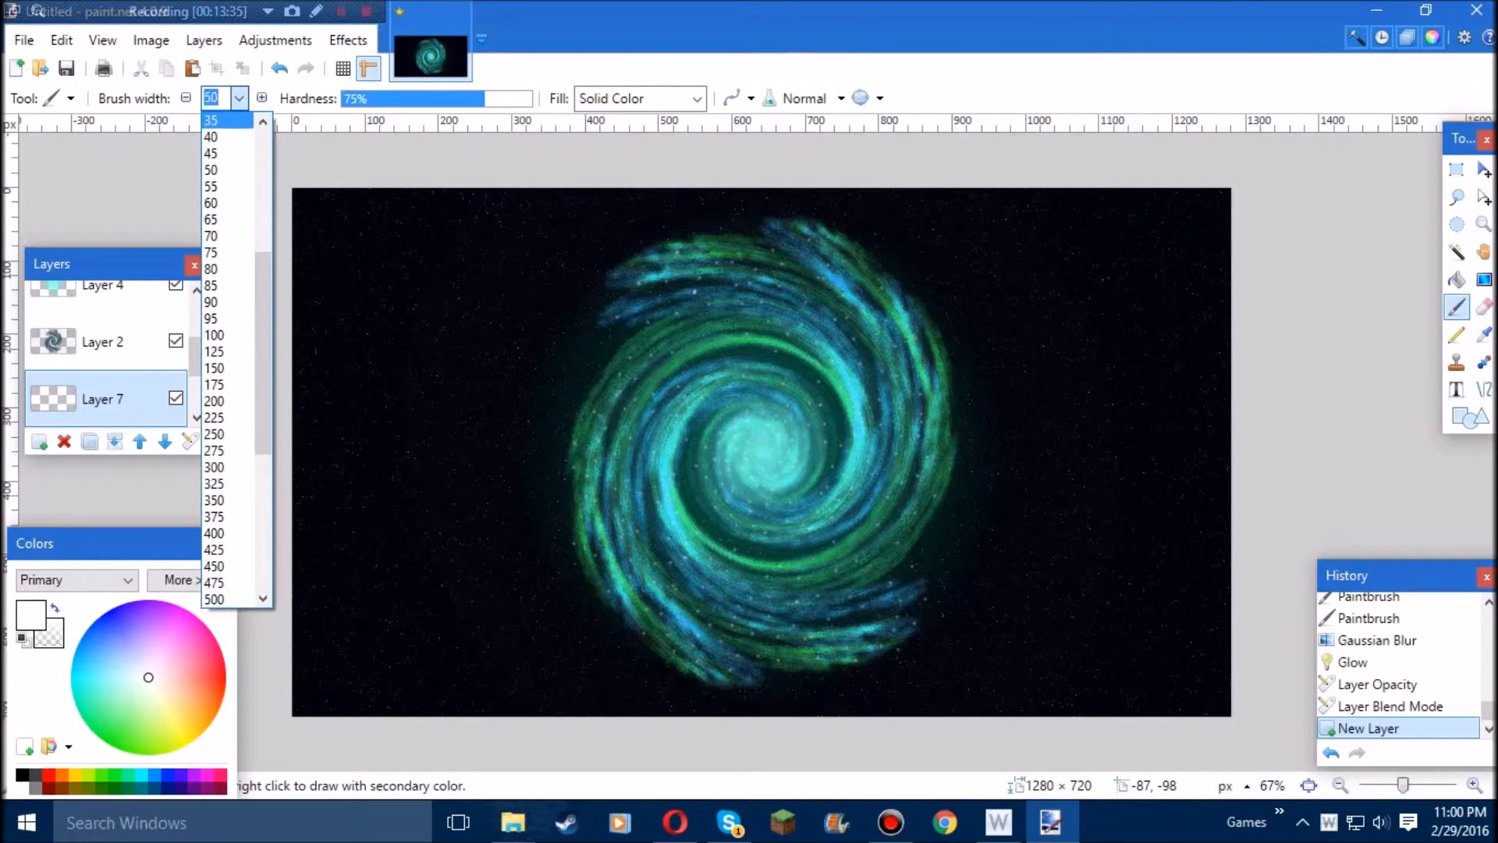
type("35")
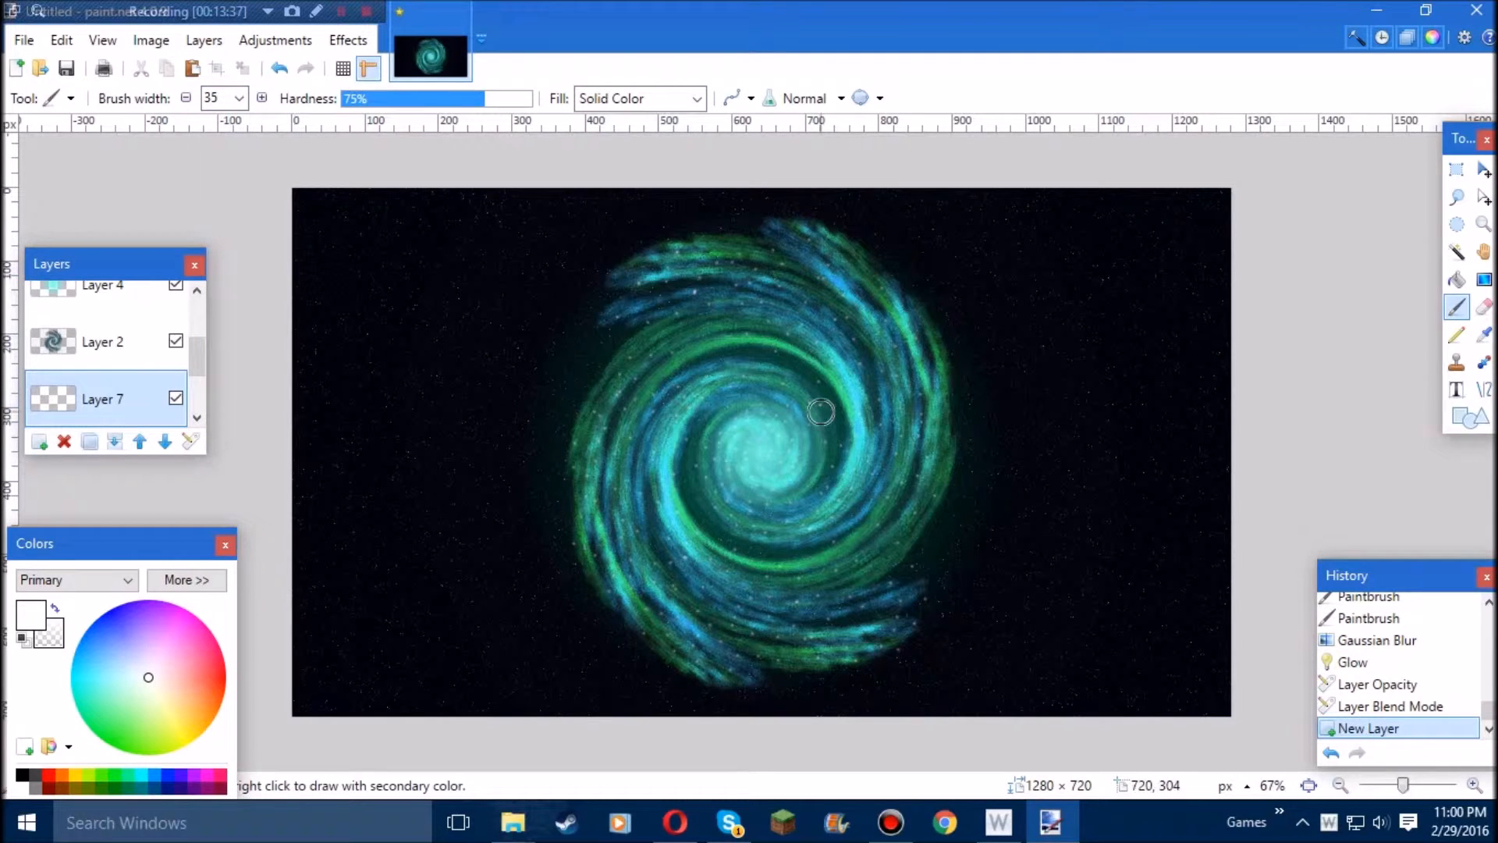
left_click_drag(134, 642, 113, 609)
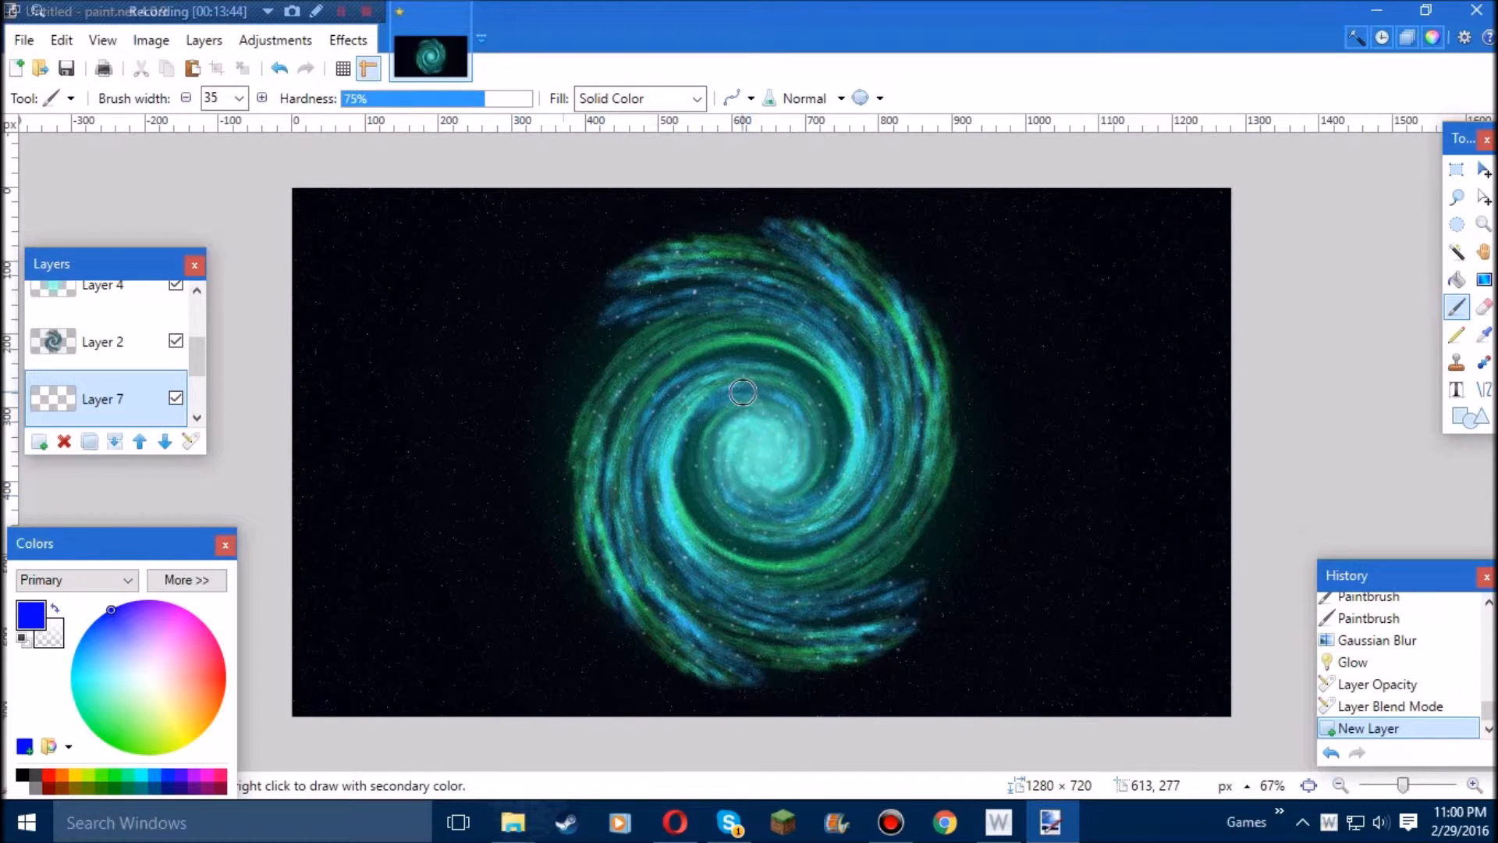
mouse_move(793, 437)
left_mouse_down()
mouse_move(750, 476)
mouse_move(806, 466)
mouse_move(809, 406)
mouse_move(764, 376)
mouse_move(704, 380)
mouse_move(669, 445)
mouse_move(670, 487)
mouse_move(674, 531)
mouse_move(712, 560)
left_mouse_up()
mouse_move(880, 409)
left_mouse_down()
mouse_move(856, 340)
mouse_move(706, 307)
left_mouse_up()
left_click_drag(704, 264, 828, 287)
mouse_move(918, 472)
left_mouse_down()
mouse_move(881, 535)
mouse_move(844, 542)
left_mouse_up()
mouse_move(858, 616)
left_mouse_down()
mouse_move(804, 628)
mouse_move(663, 607)
mouse_move(634, 550)
left_mouse_up()
mouse_move(625, 497)
left_mouse_down()
mouse_move(619, 402)
mouse_move(660, 354)
left_mouse_up()
left_click_drag(640, 398, 630, 529)
mouse_move(662, 472)
left_mouse_down()
mouse_move(663, 516)
mouse_move(803, 574)
mouse_move(835, 515)
left_mouse_up()
left_click_drag(797, 348, 741, 351)
mouse_move(669, 279)
left_mouse_down()
mouse_move(647, 291)
mouse_move(685, 251)
mouse_move(827, 258)
mouse_move(917, 375)
mouse_move(921, 435)
left_mouse_up()
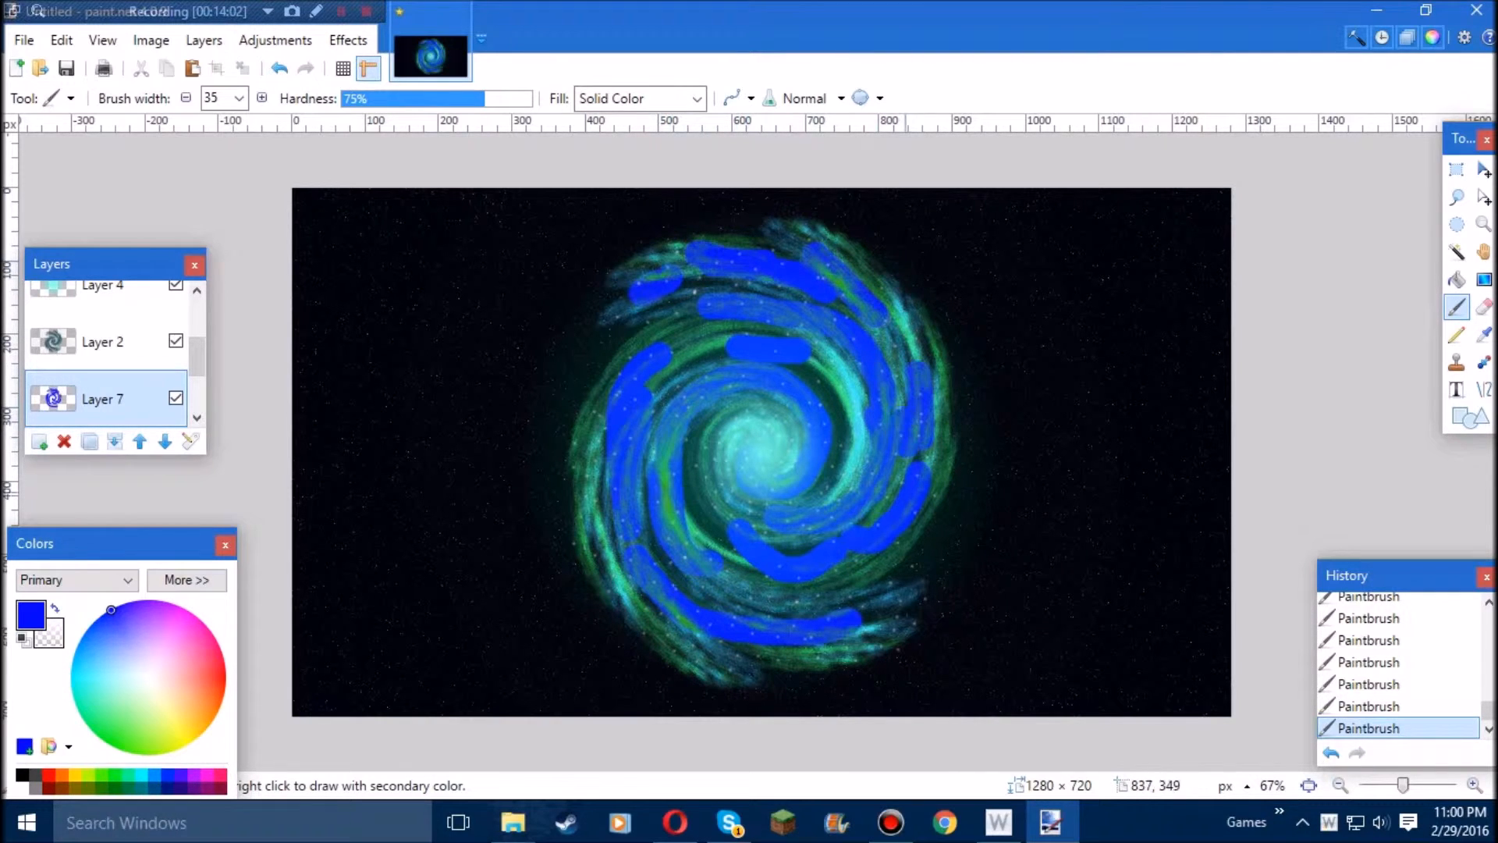
mouse_move(881, 625)
left_mouse_down()
mouse_move(848, 647)
mouse_move(820, 604)
mouse_move(752, 596)
left_mouse_up()
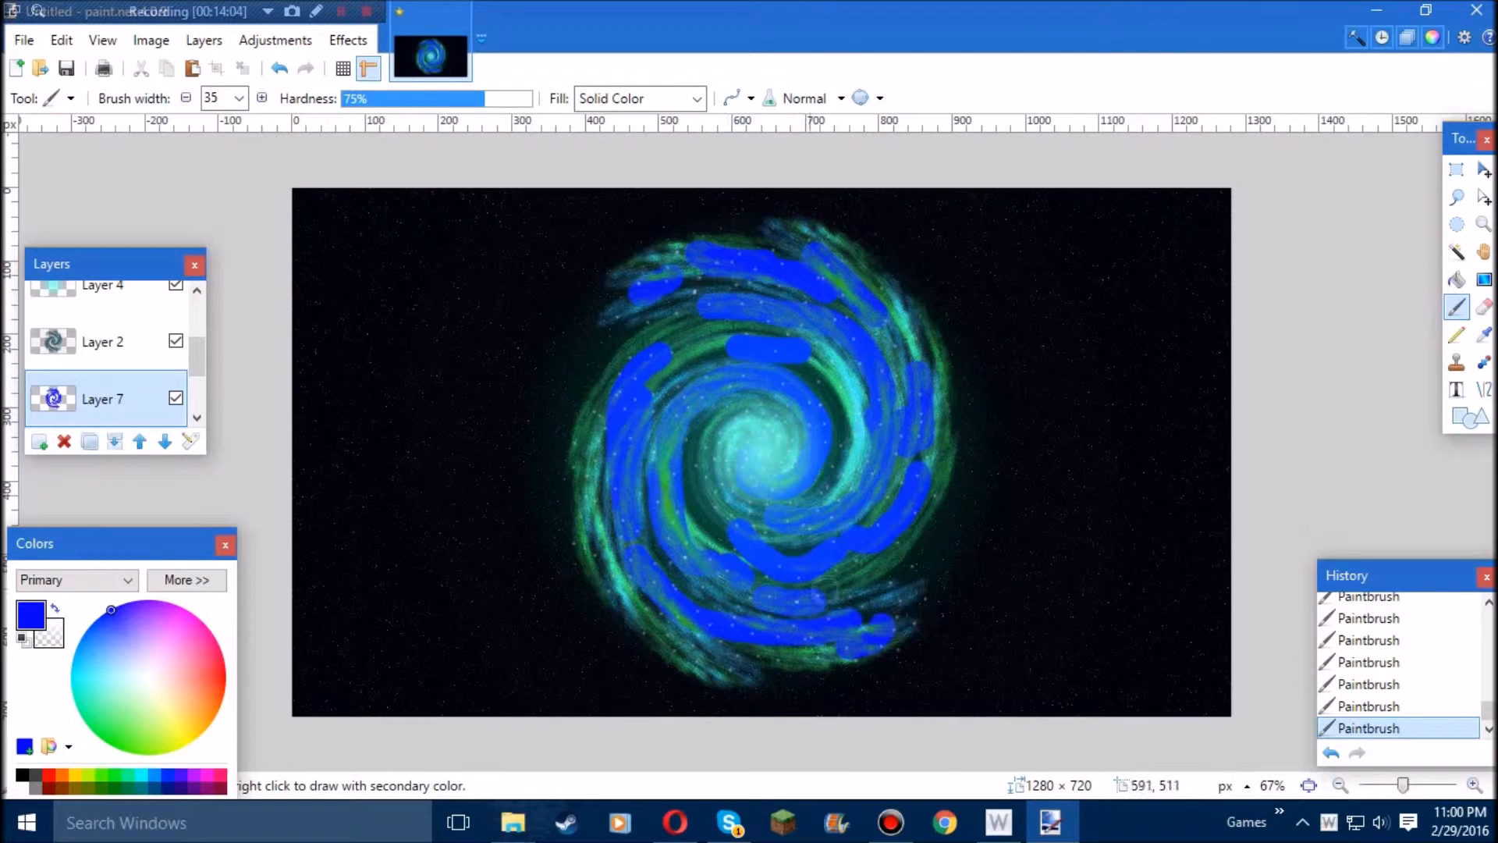
- Apply a Gaussian Blur with a radius of 49 to the blue strokes on Layer 7
left_click(348, 39)
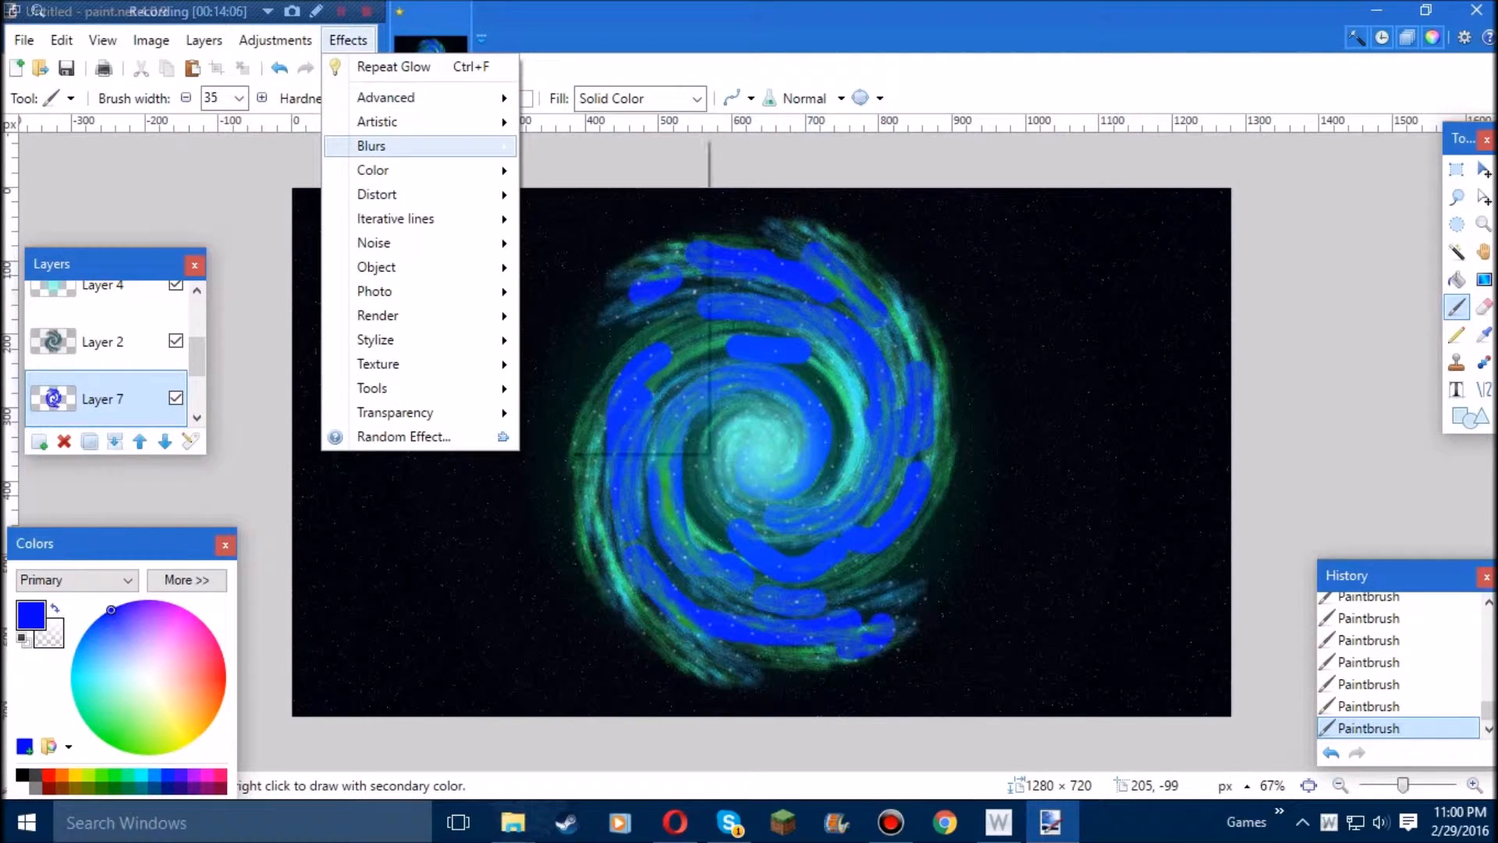
mouse_move(405, 146)
left_click(597, 220)
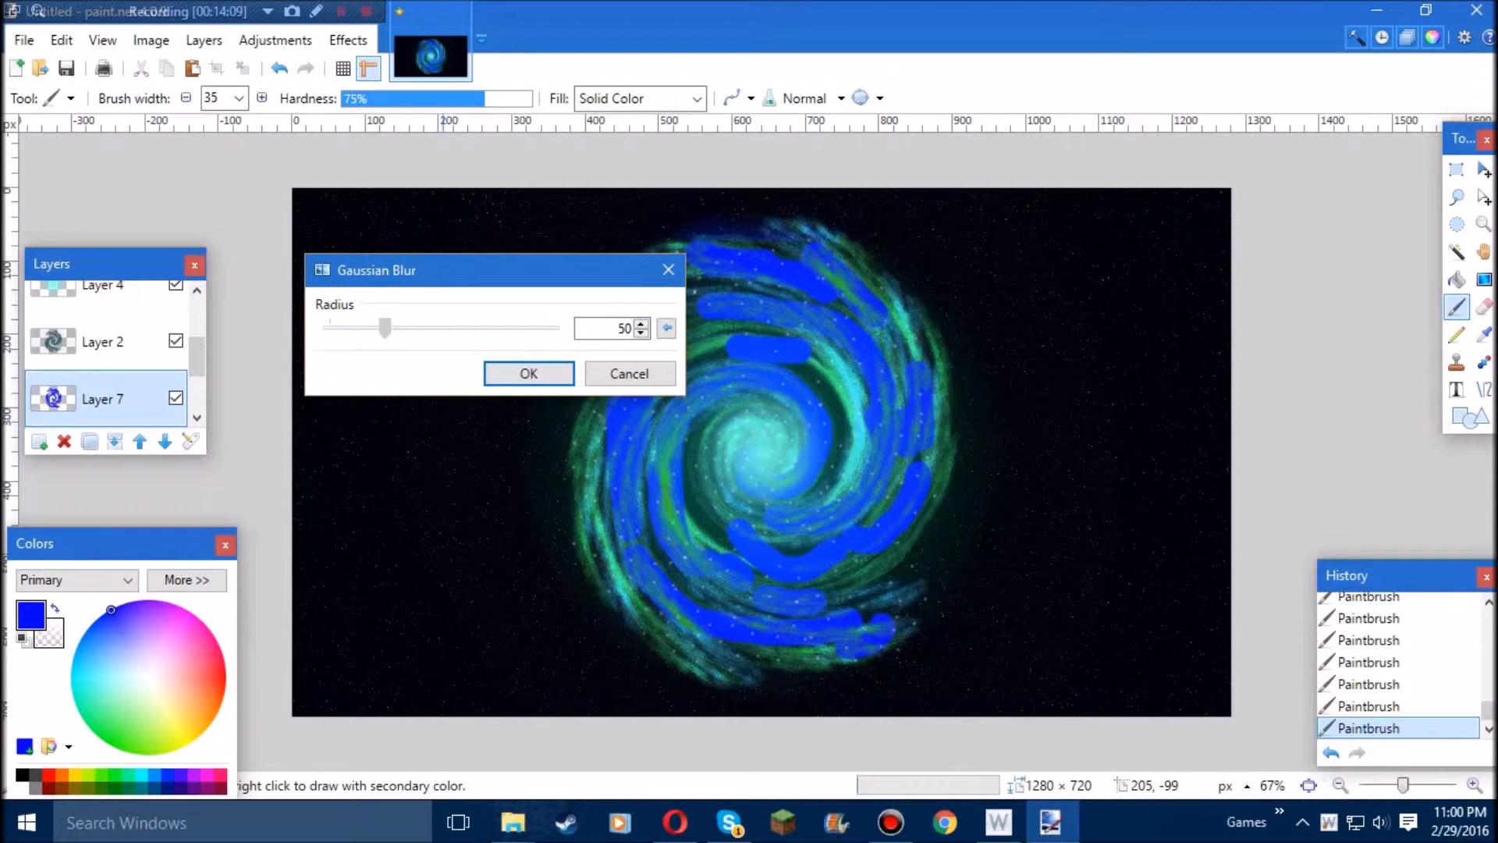
left_click_drag(384, 327, 383, 327)
left_click_drag(474, 282, 357, 197)
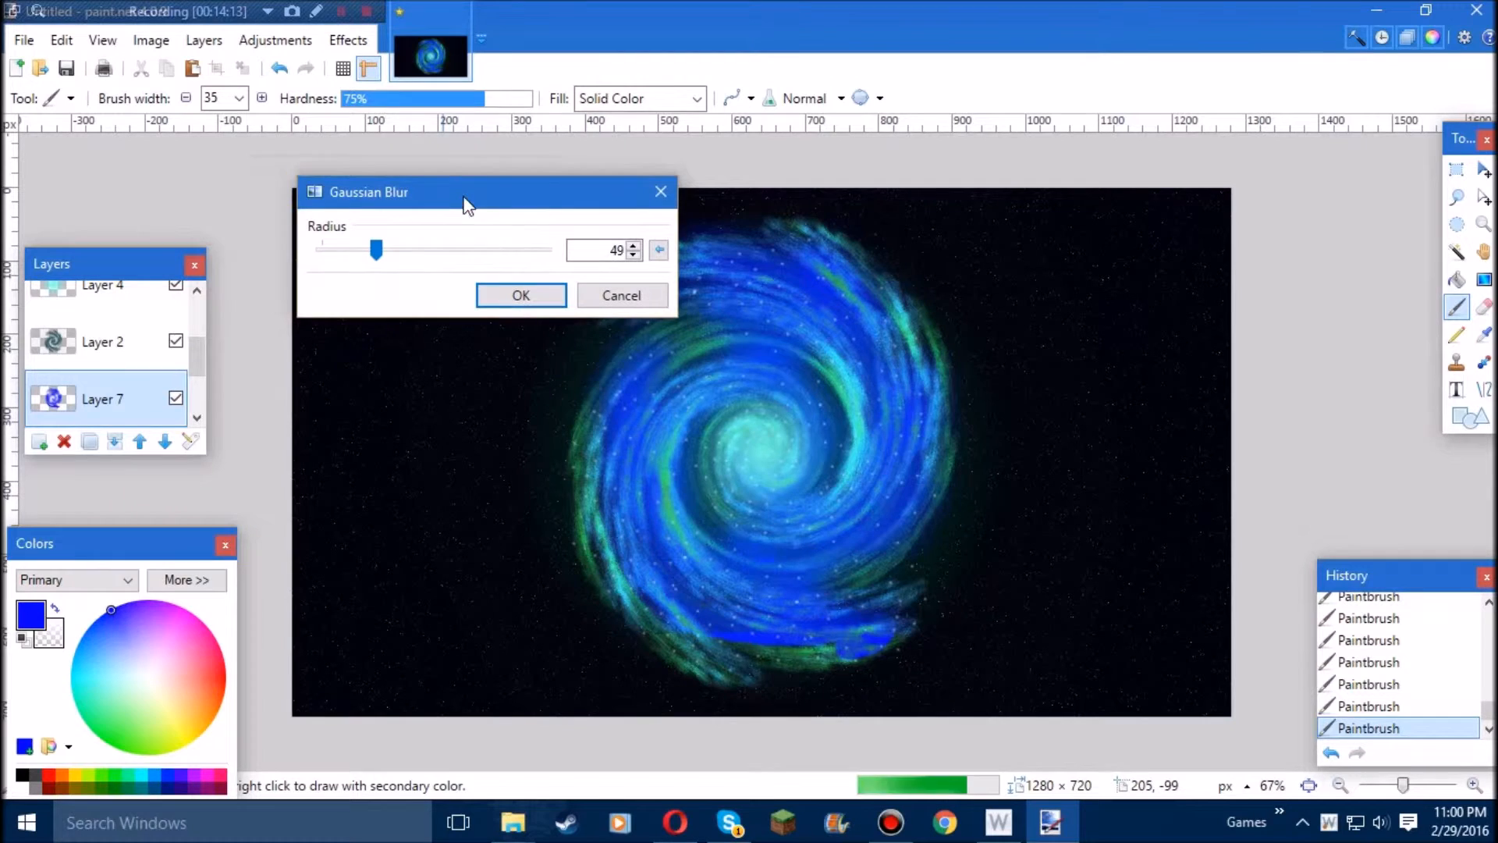
left_click(409, 287)
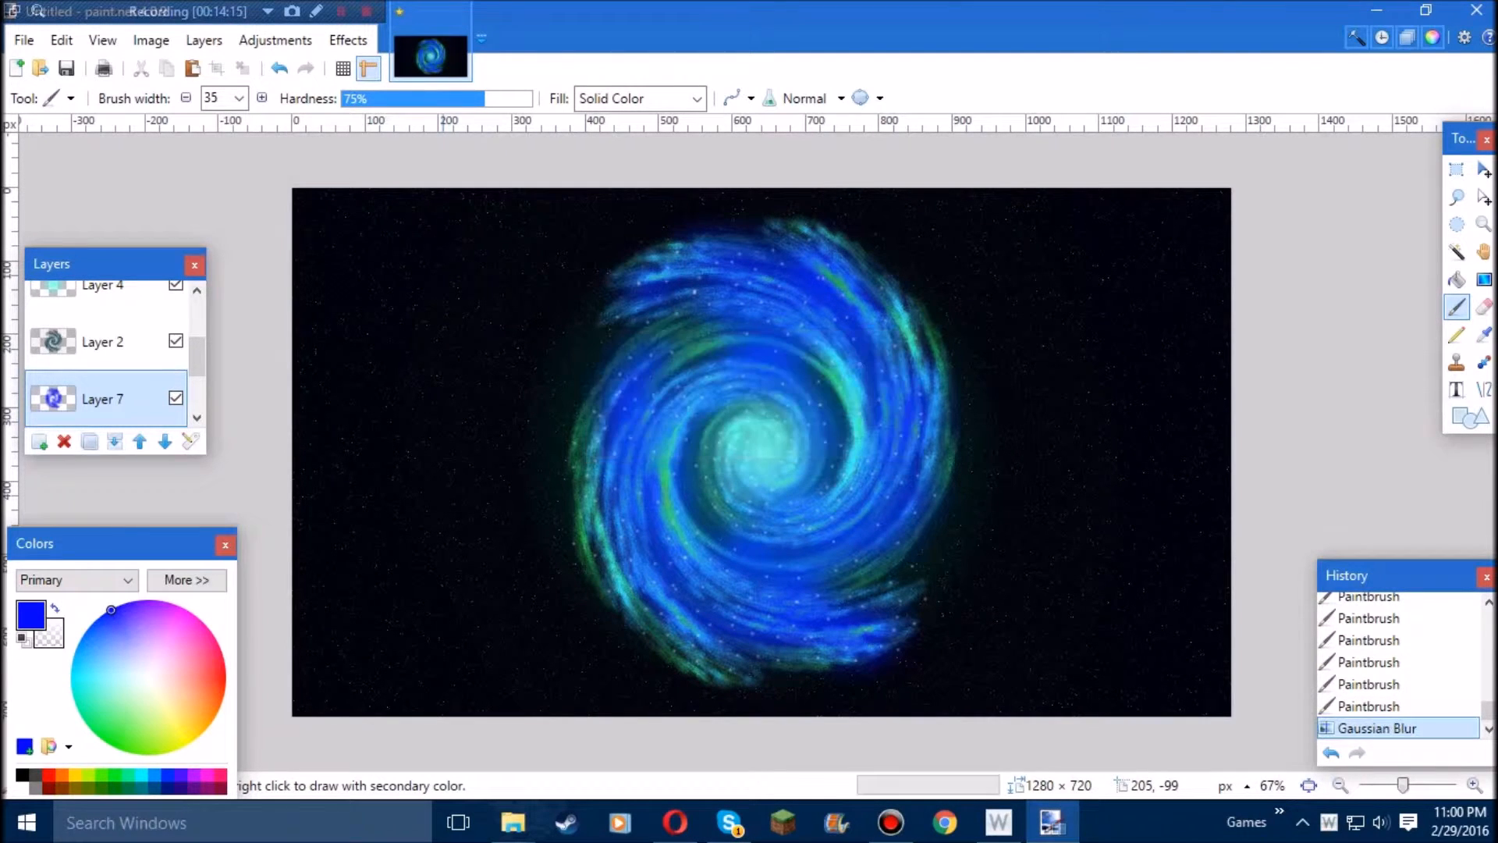
- Apply the Dents distortion to Layer 7 with scale 50.75, refraction 39.03, roughness 41.26, tension 10.58 and quality 2
left_click(348, 39)
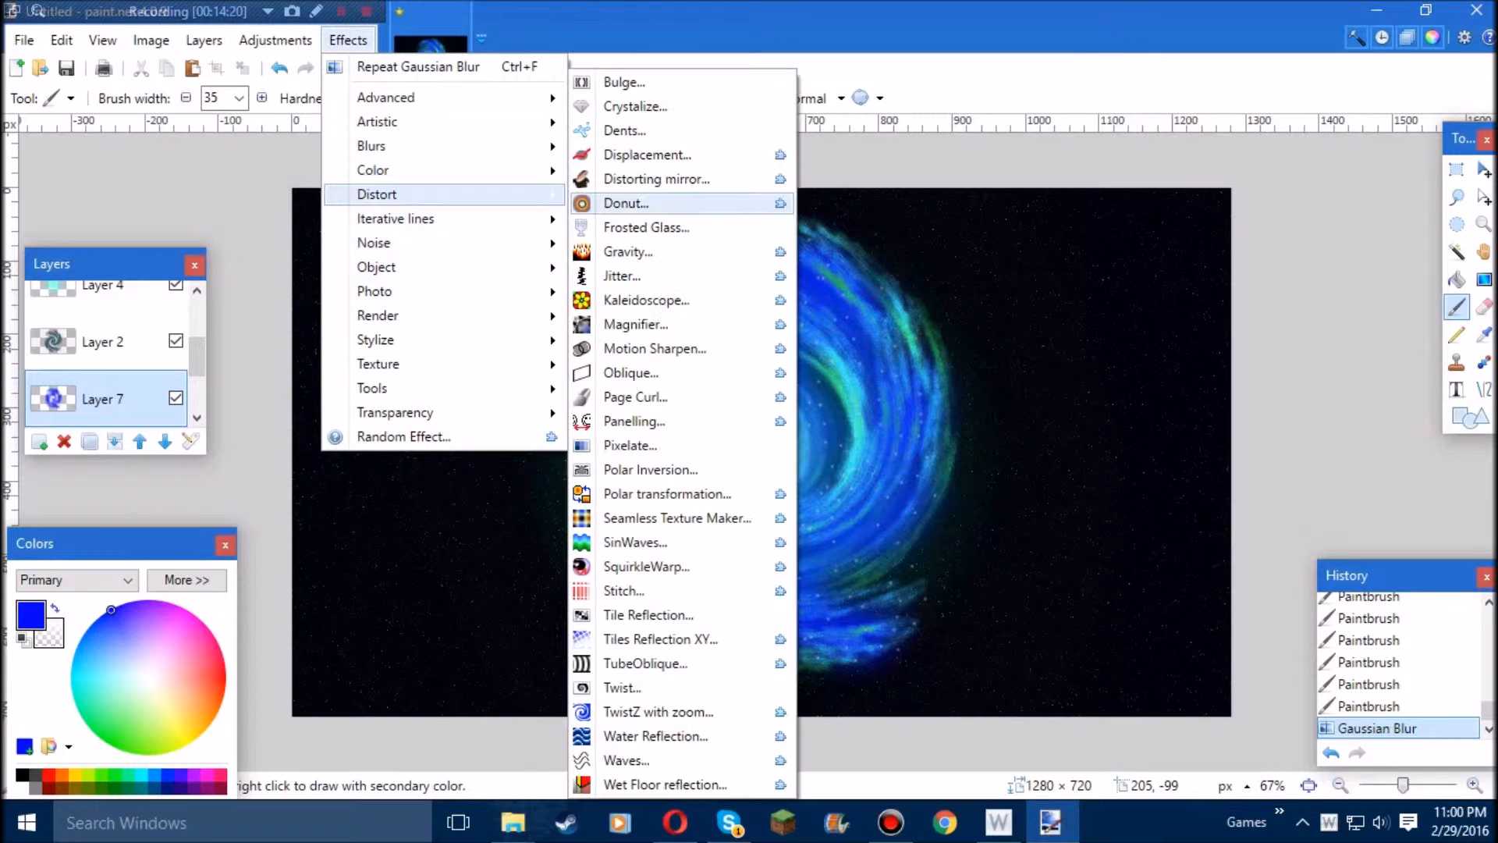
left_click(624, 130)
left_click_drag(803, 222, 289, 183)
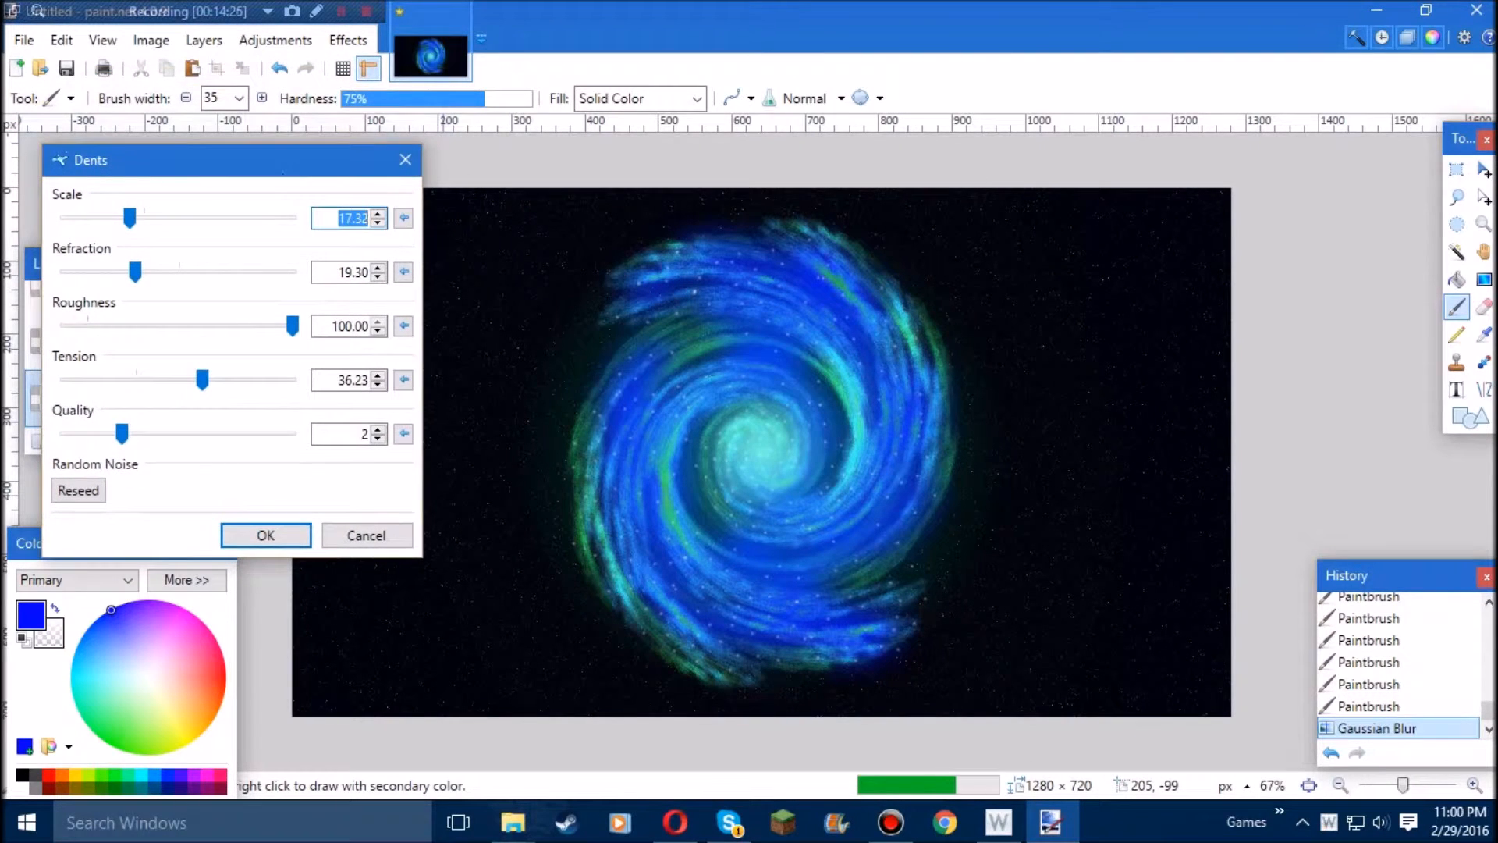
left_click_drag(130, 217, 130, 218)
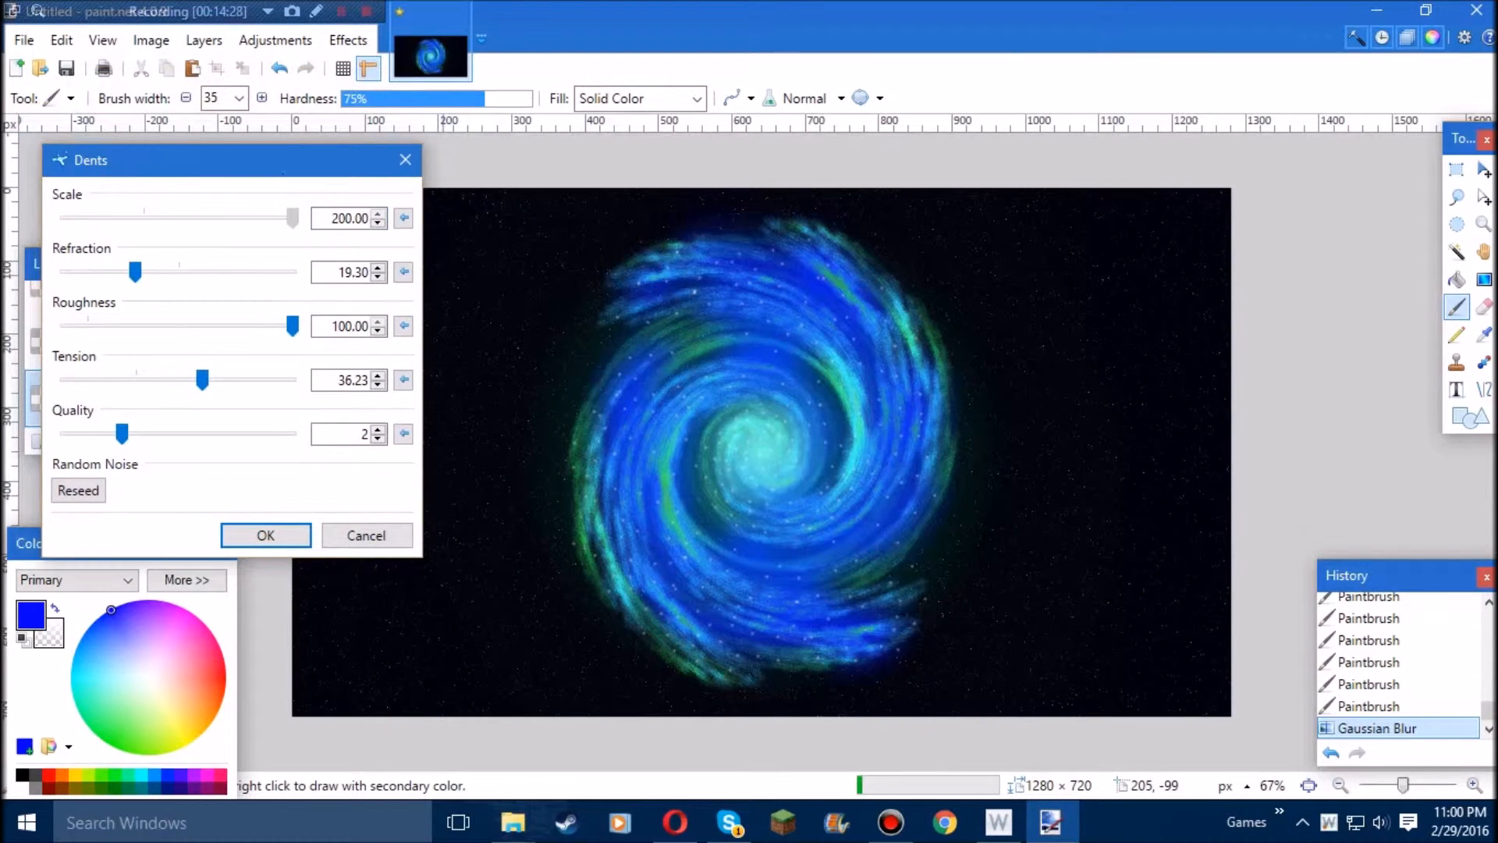
left_click_drag(135, 272, 207, 271)
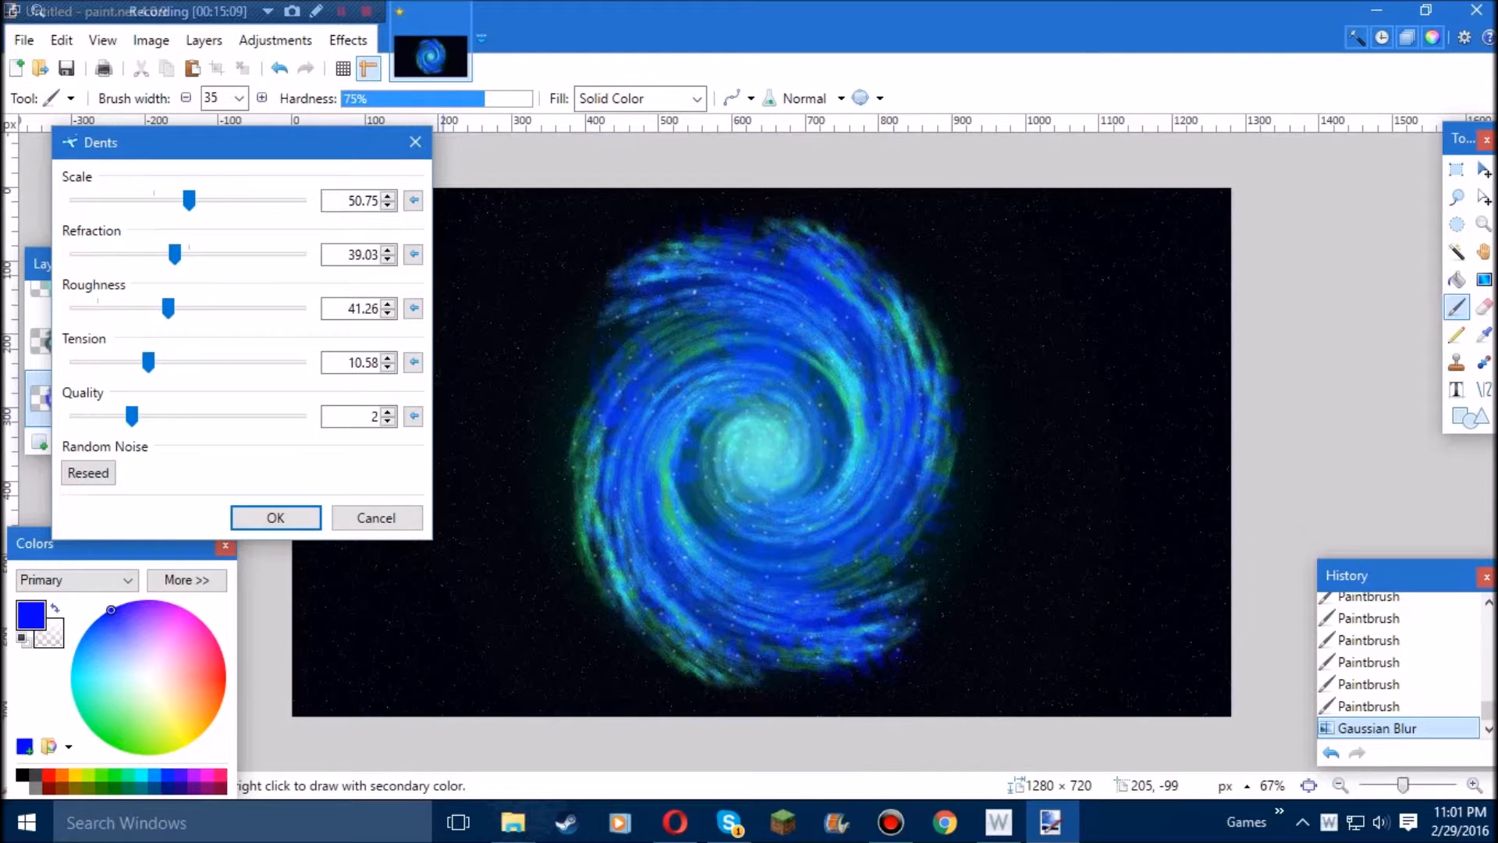
left_click(275, 518)
- Move Layer 7 beneath Layer 3 in the layer order
left_click_drag(196, 357, 196, 375)
left_click_drag(117, 332, 117, 388)
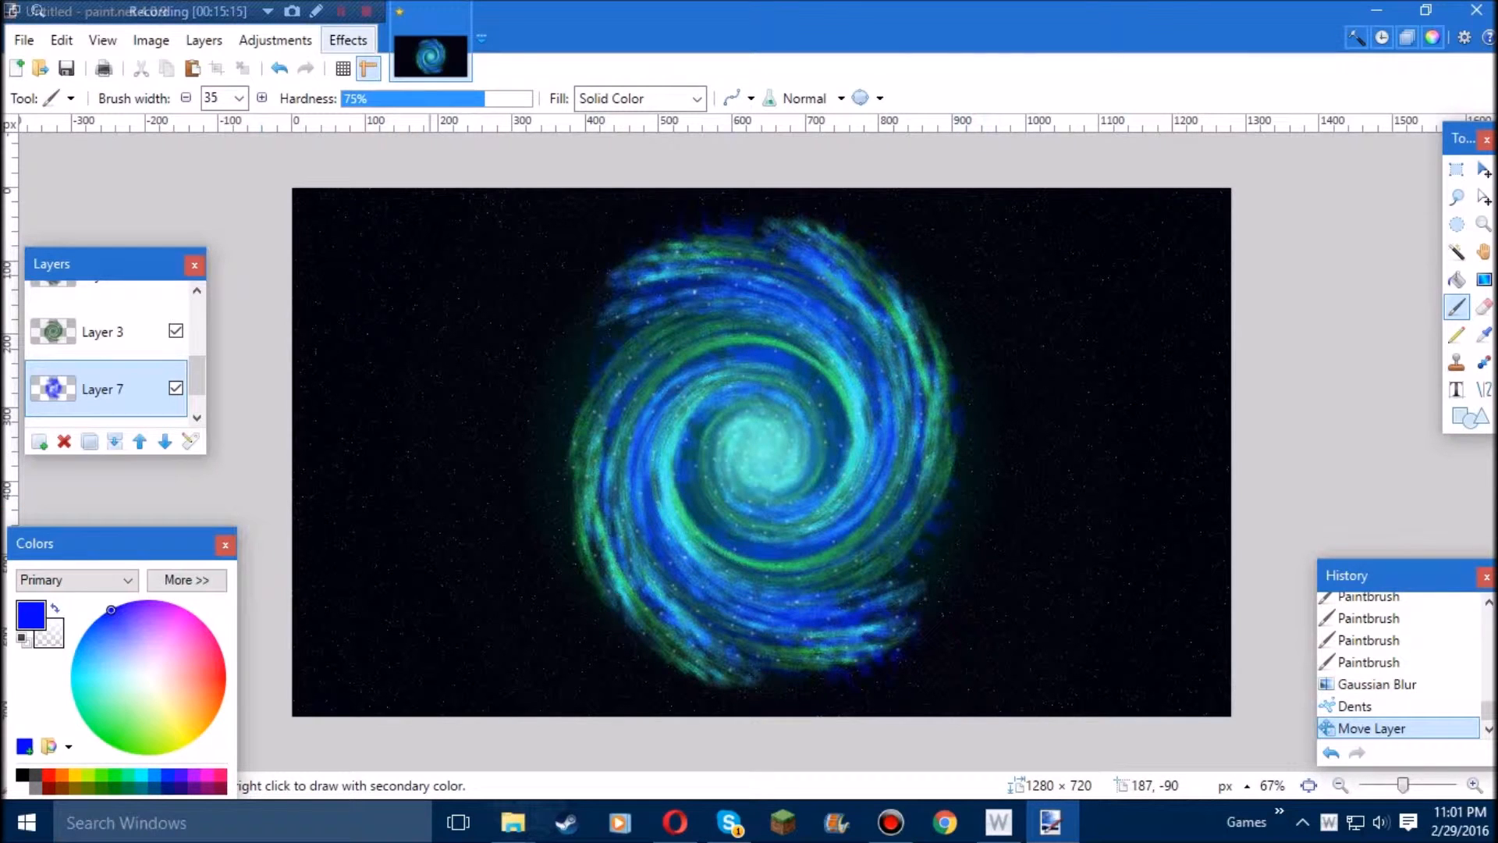
left_click(348, 40)
left_click(348, 40)
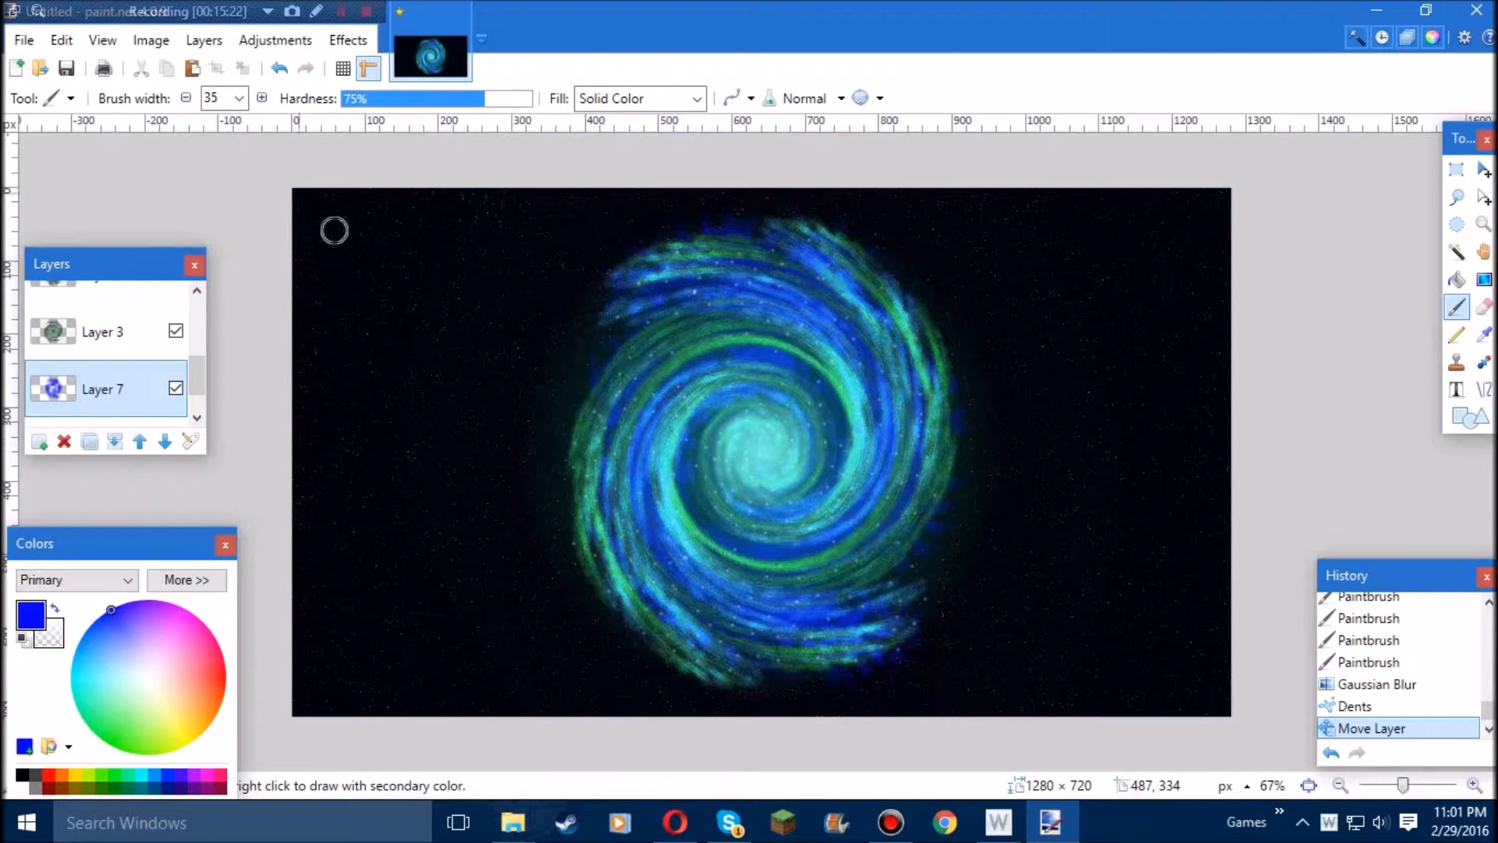
left_click(204, 39)
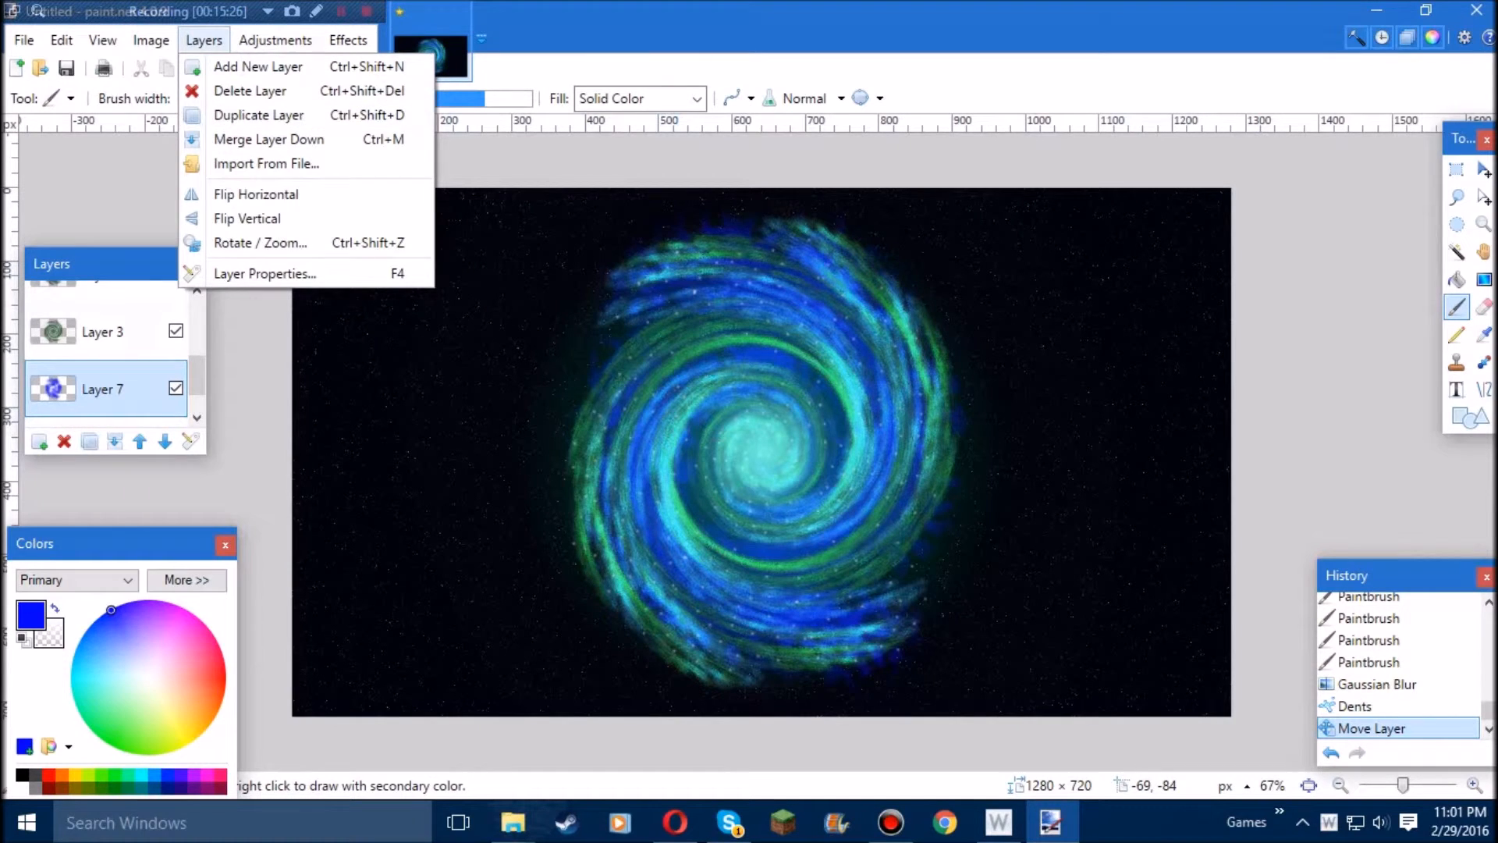
left_click(204, 40)
scroll(196, 374, "down", 1)
scroll(196, 374, "up", 1)
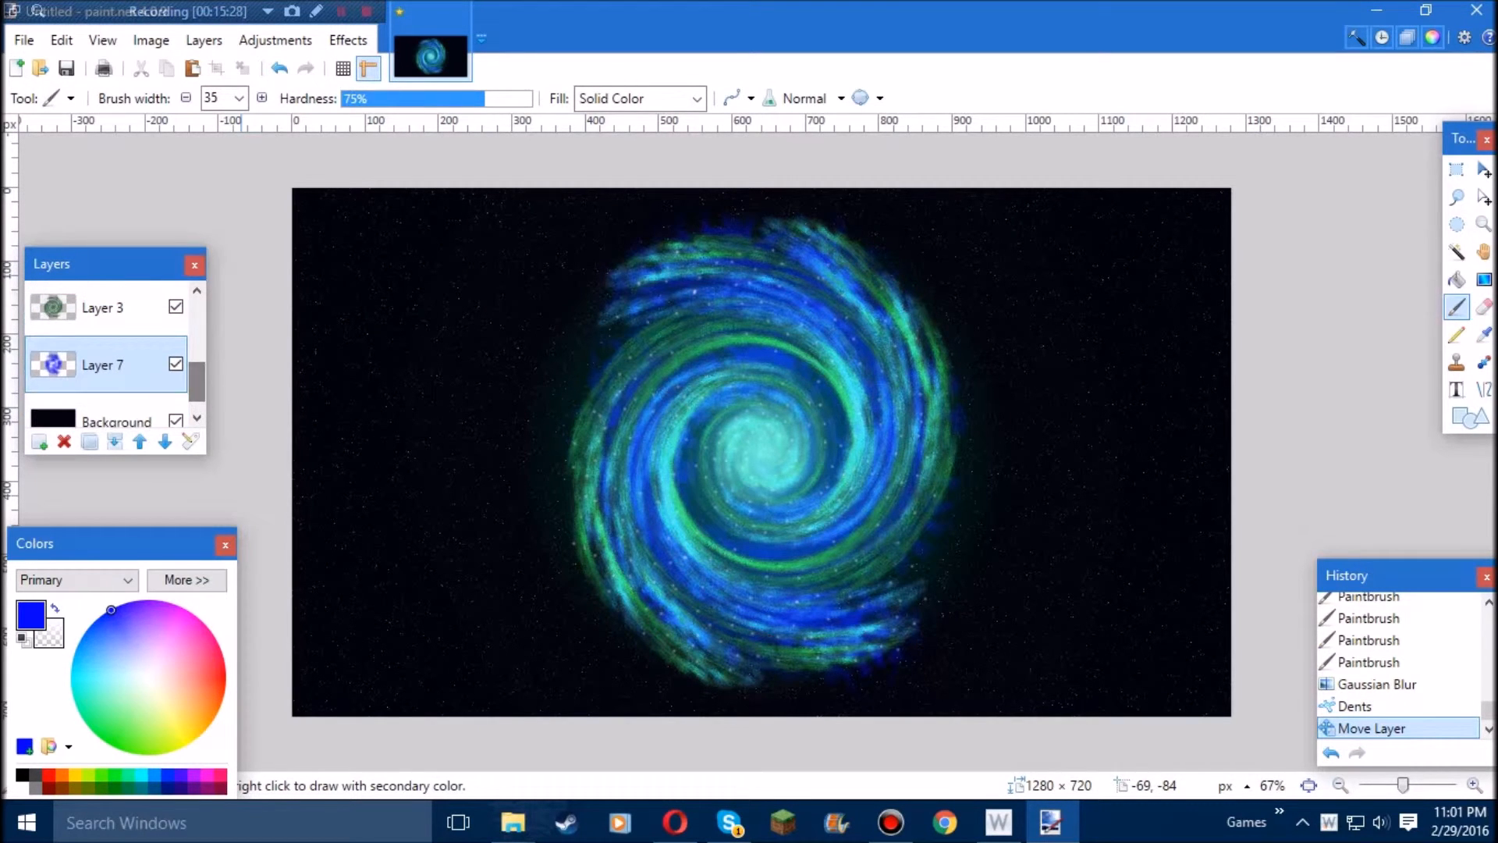
left_click(204, 40)
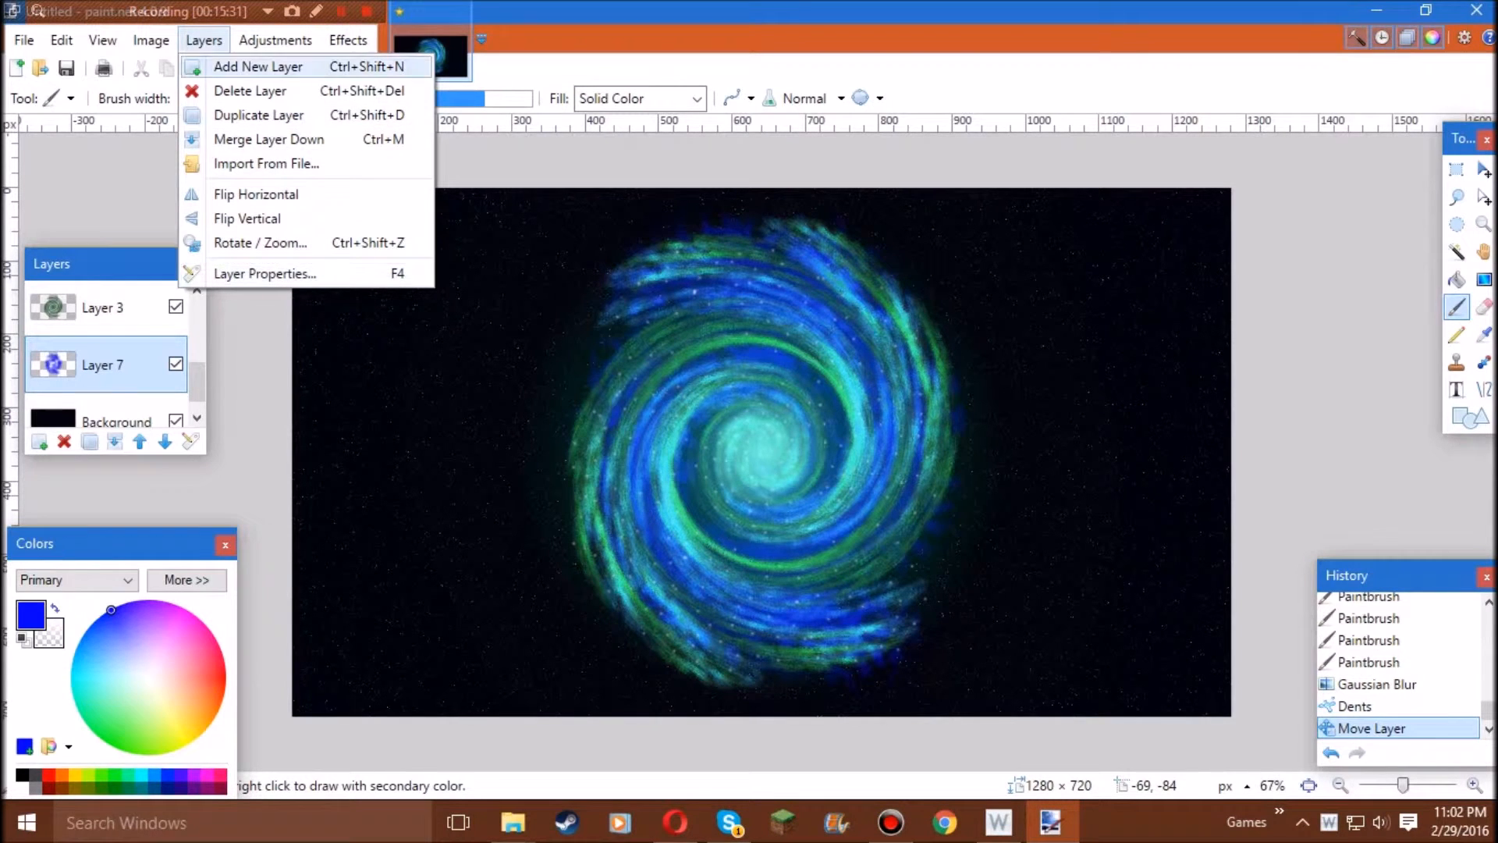
- Hide Layer 3 and Layer 2 so the blue cloud on Layer 7 can be judged alone
left_click(175, 307)
left_click(175, 306)
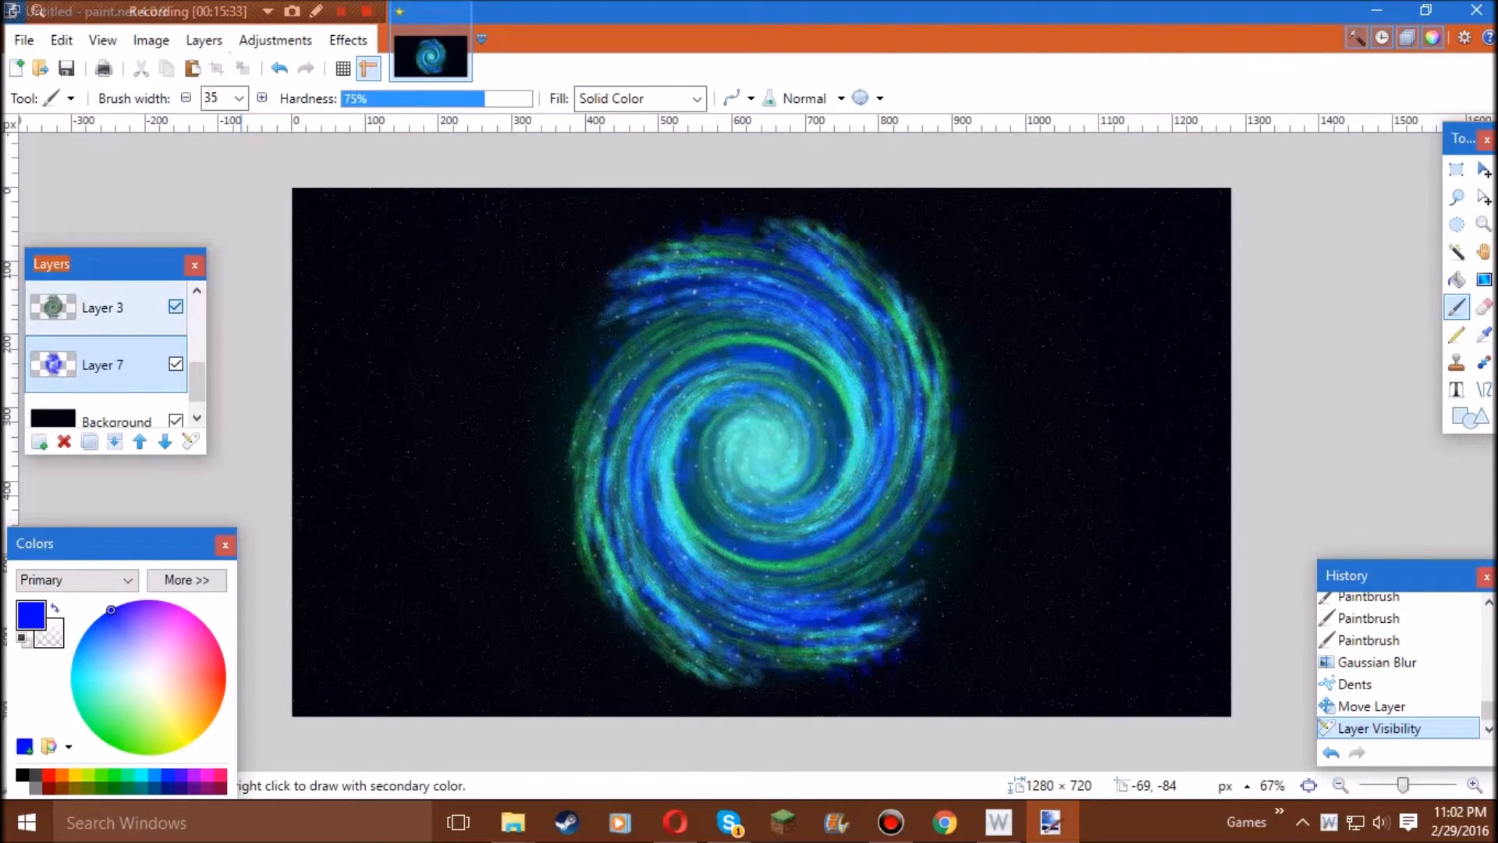
scroll(175, 327, "up", 1)
left_click(176, 331)
scroll(117, 367, "down", 2)
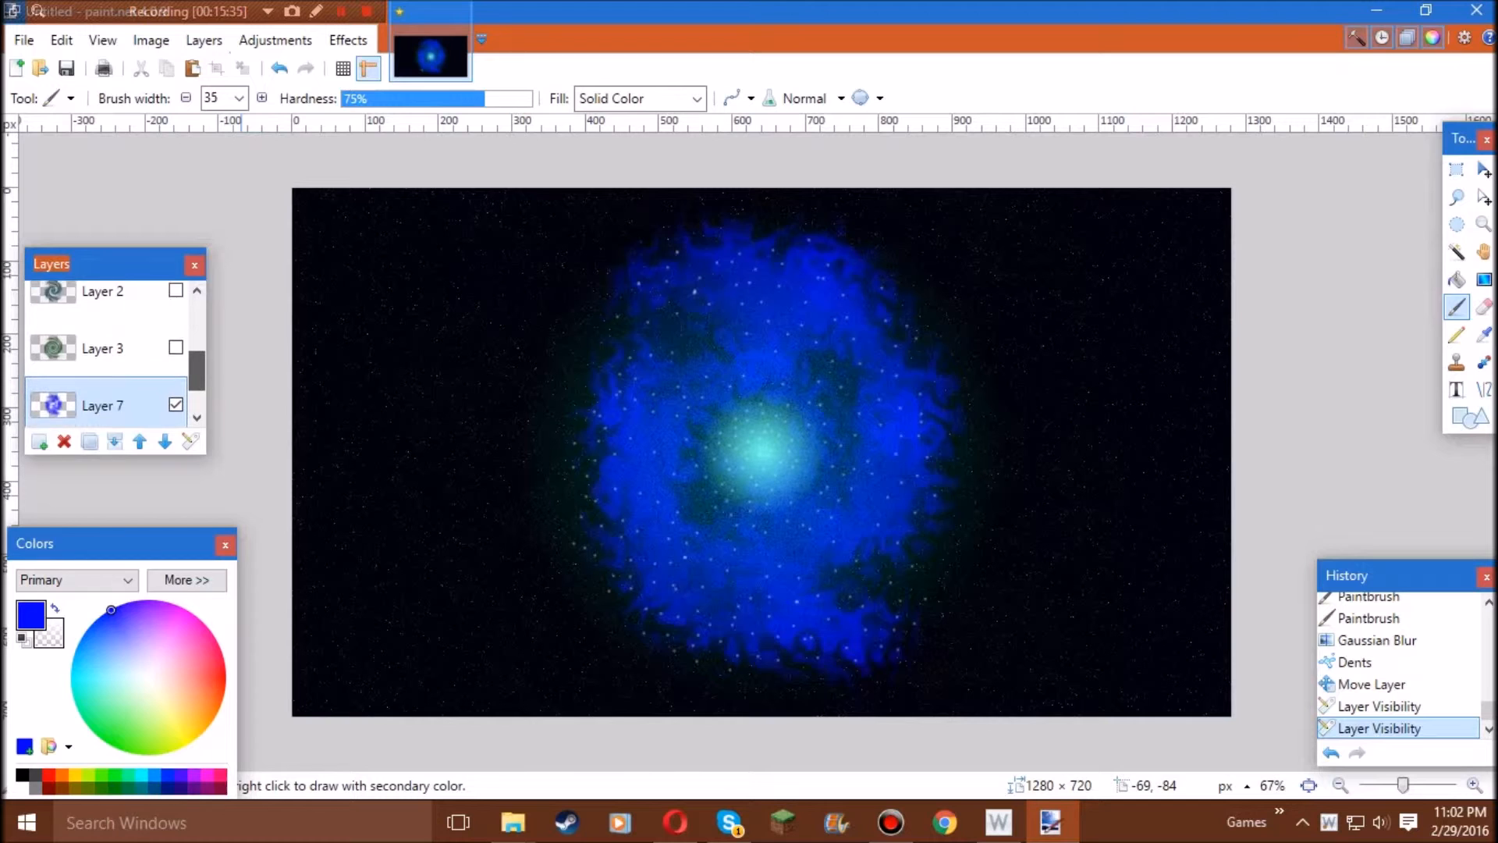
- Tilt Layer 7 in 3D using Rotate / Zoom with roll values 0.00, -56.31 and 54.83, and a zoom of 1.12
left_click(204, 39)
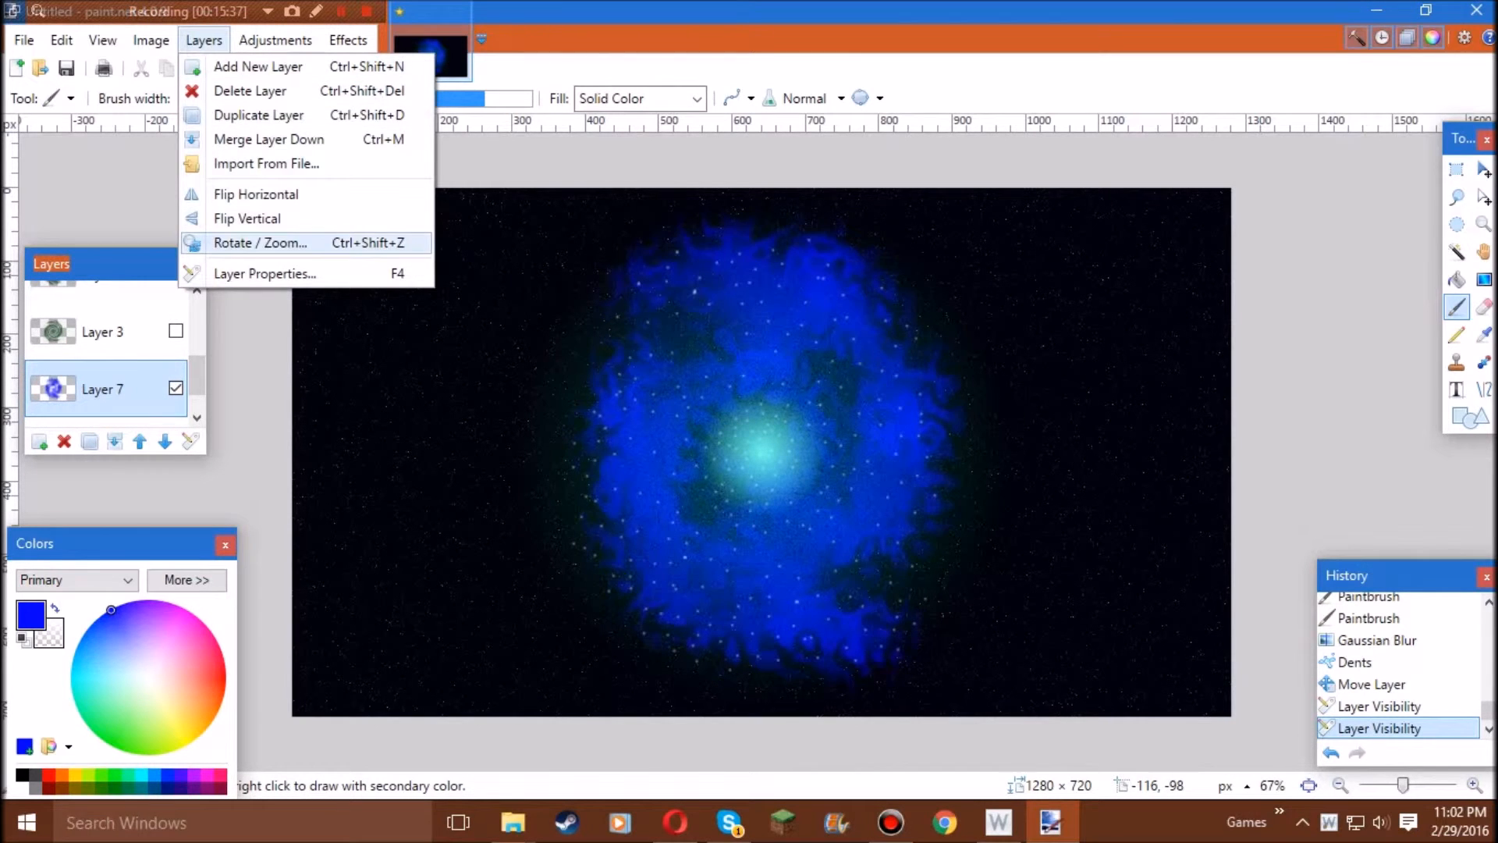
left_click(260, 243)
left_click_drag(593, 190, 213, 150)
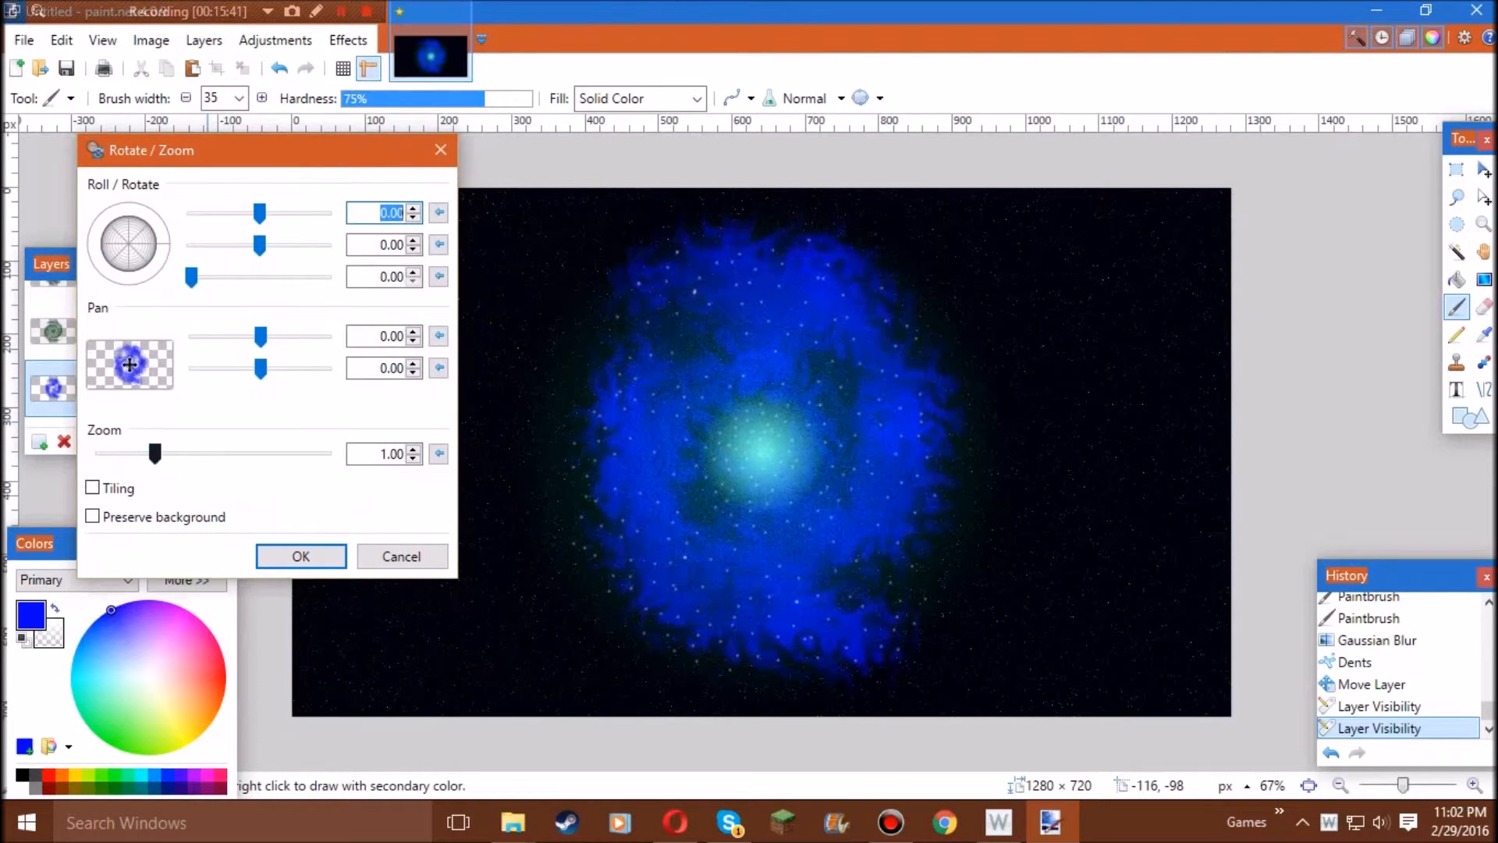
left_click_drag(129, 244, 141, 226)
left_click_drag(244, 150, 742, 125)
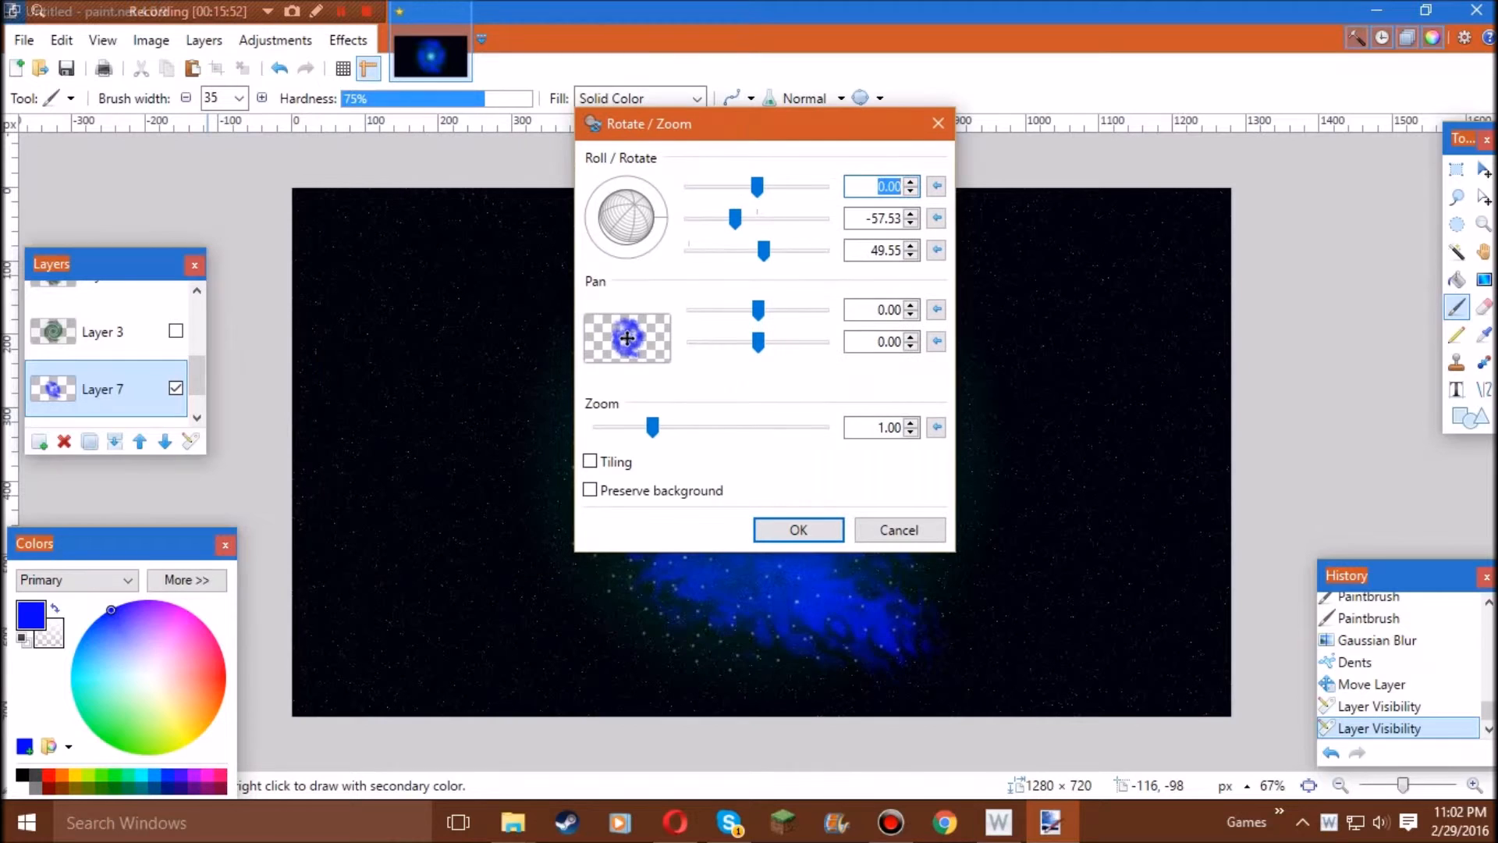
left_click_drag(742, 125, 353, 96)
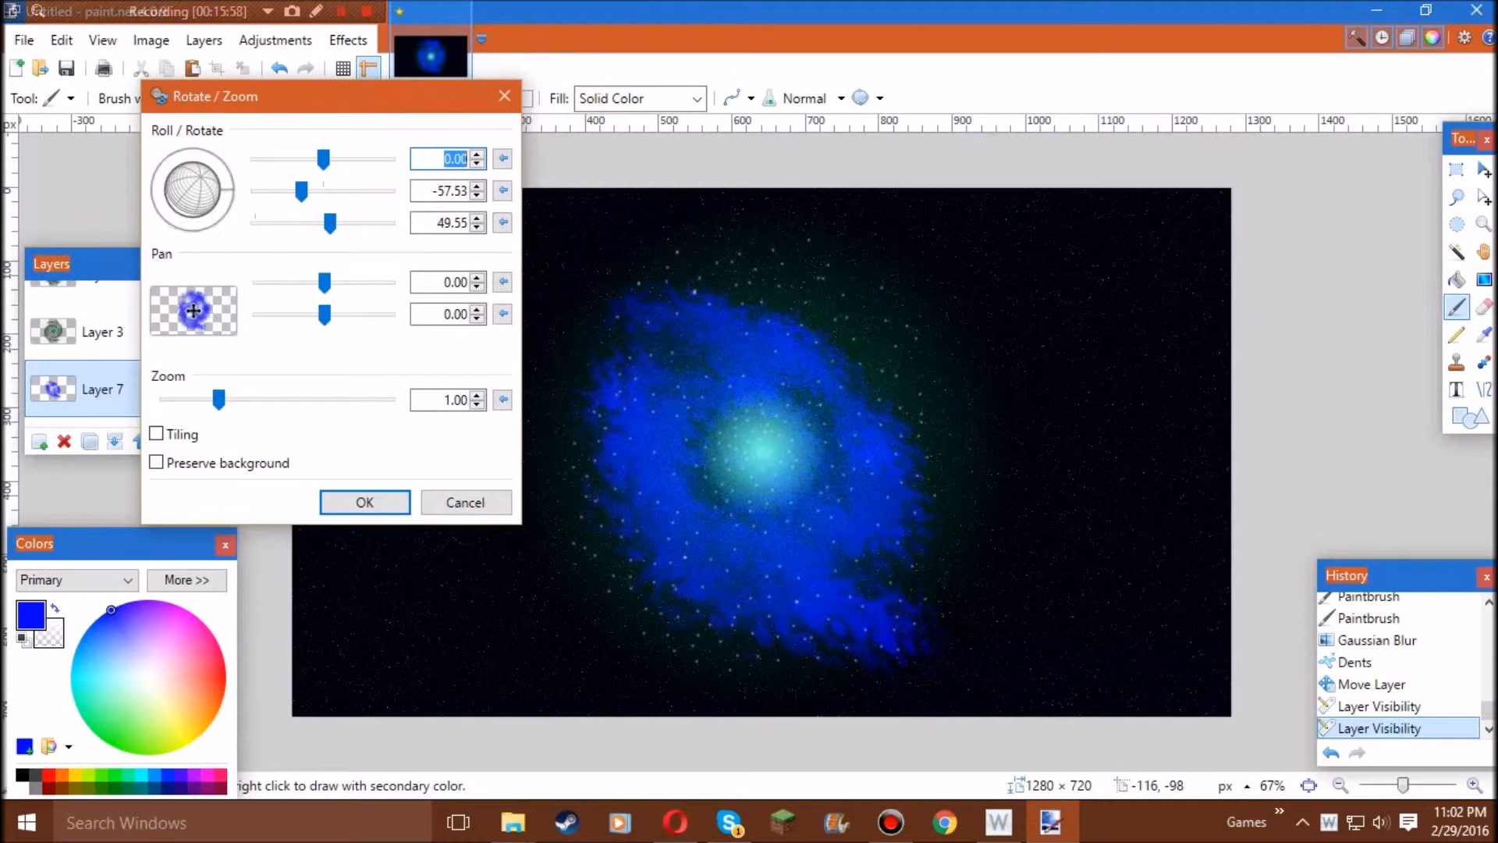
left_click_drag(201, 177, 202, 177)
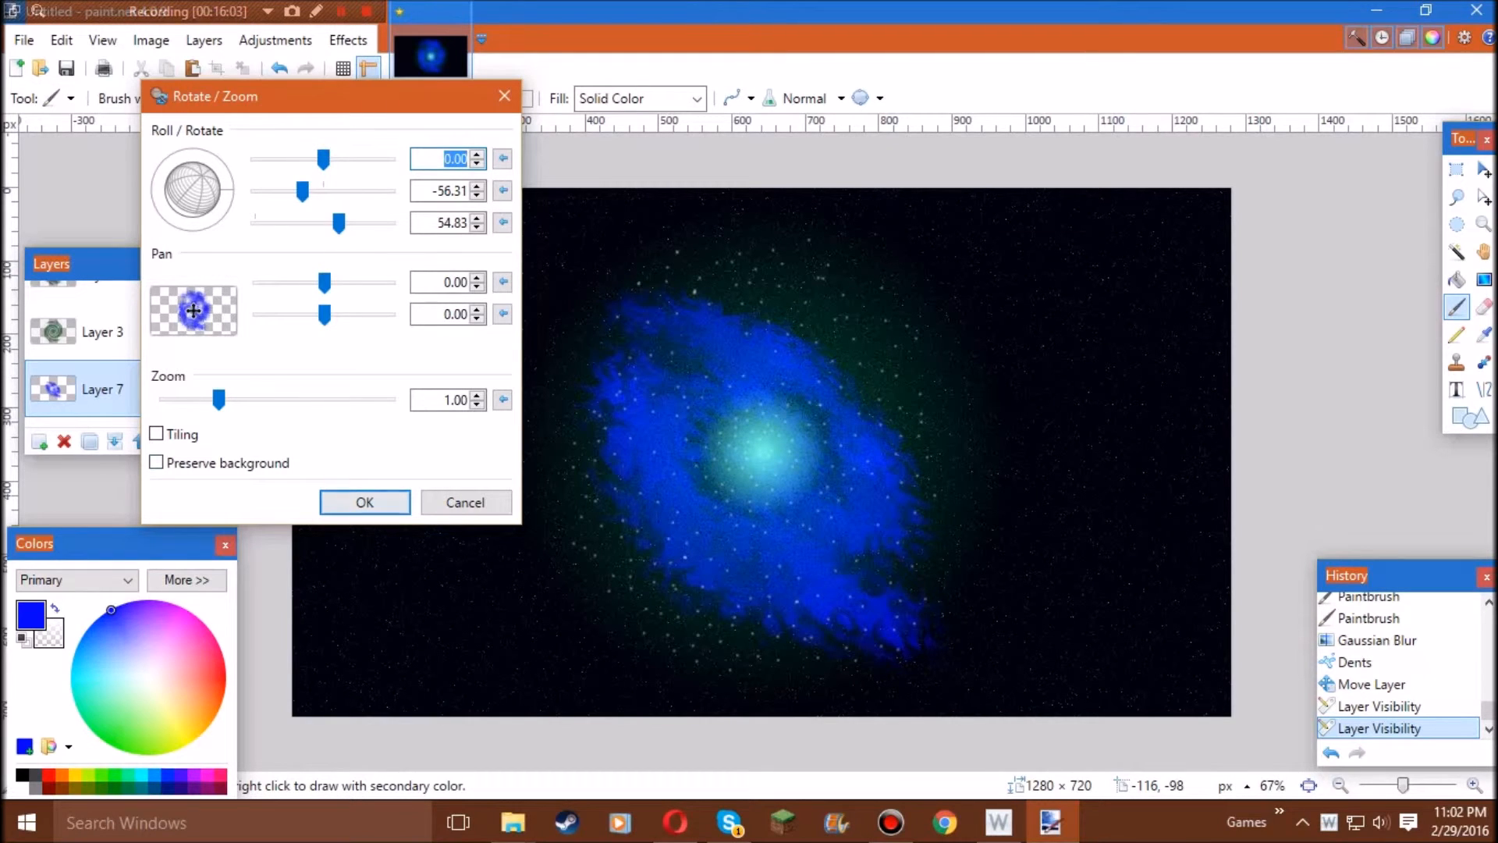
left_click_drag(219, 400, 222, 399)
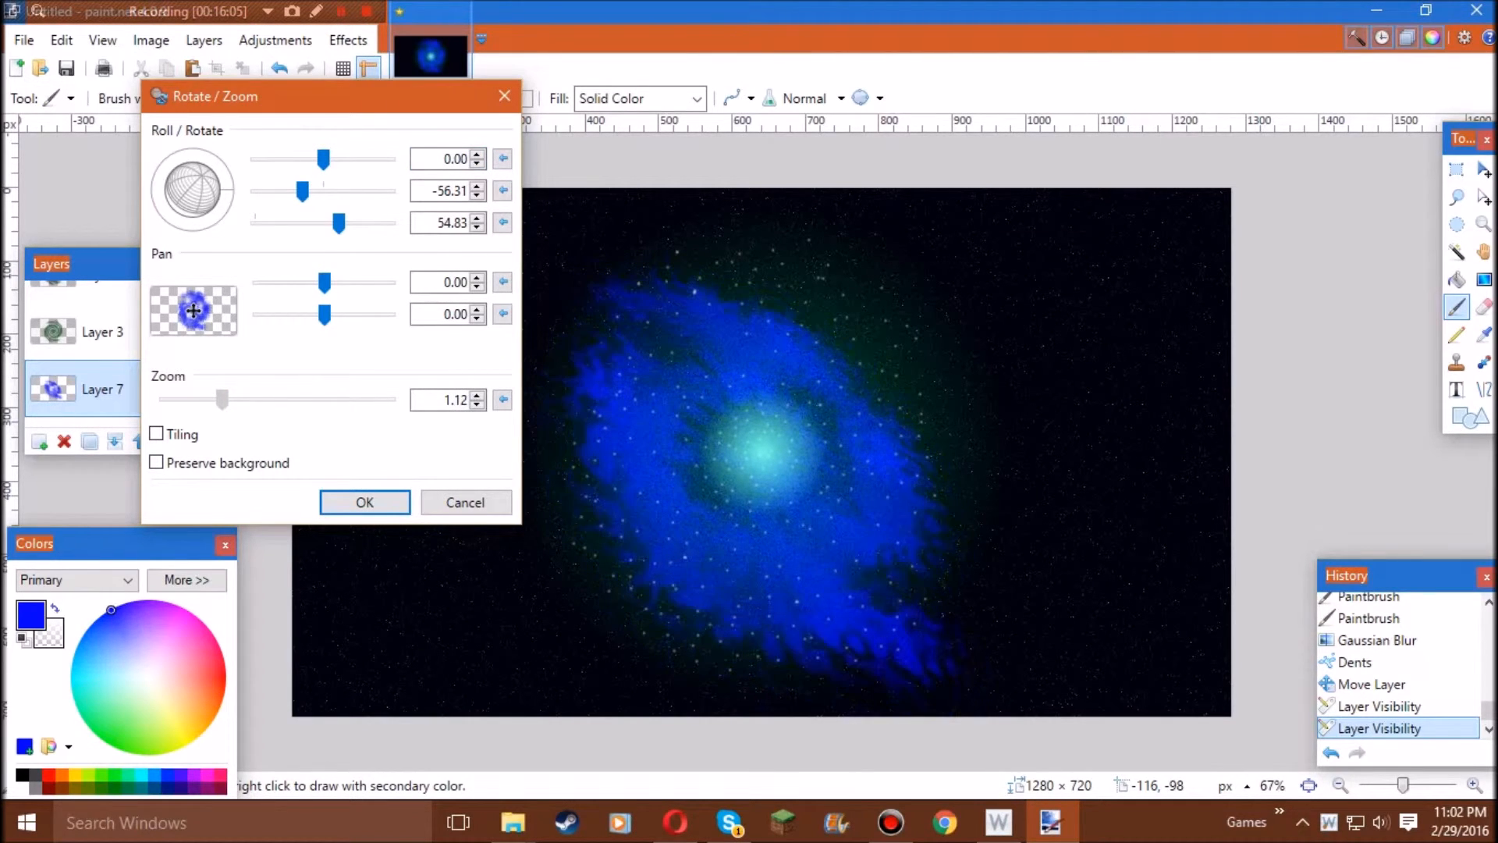
left_click(364, 502)
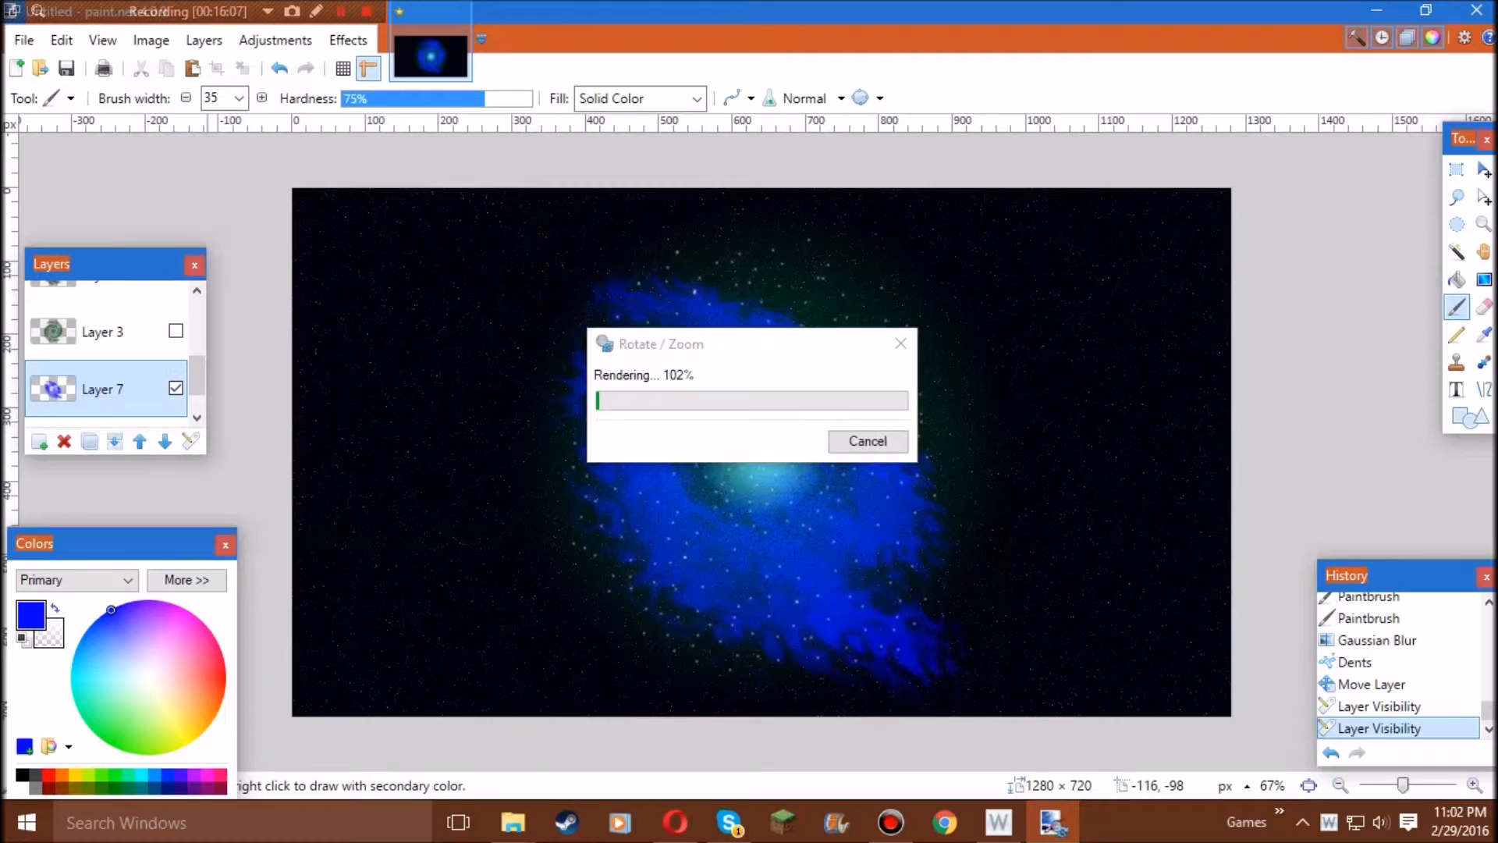
- Show Layer 2 and Layer 3 again
scroll(110, 352, "up", 5)
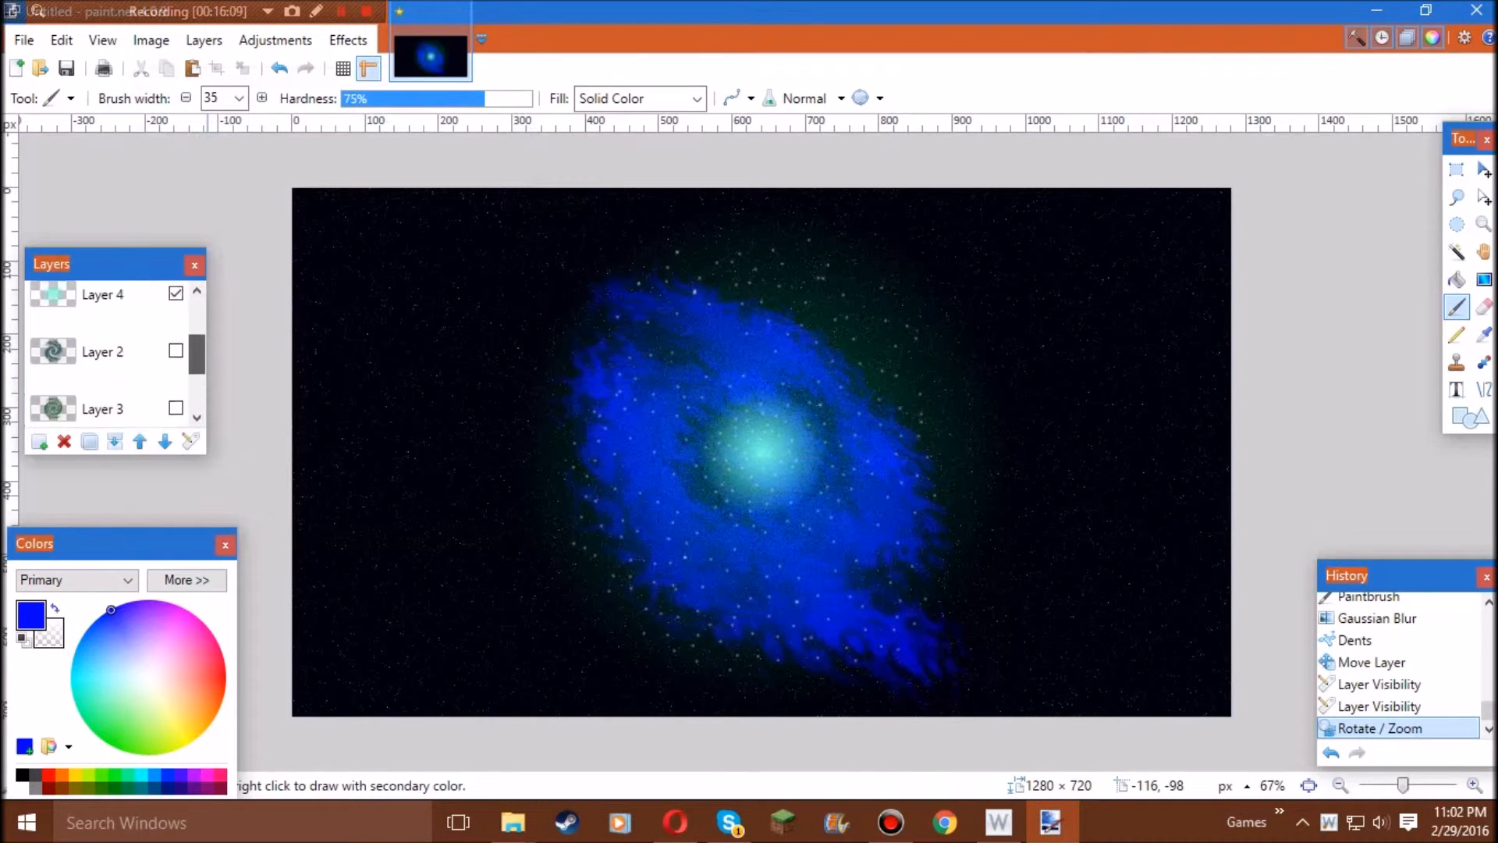
scroll(109, 351, "down", 5)
scroll(109, 351, "up", 2)
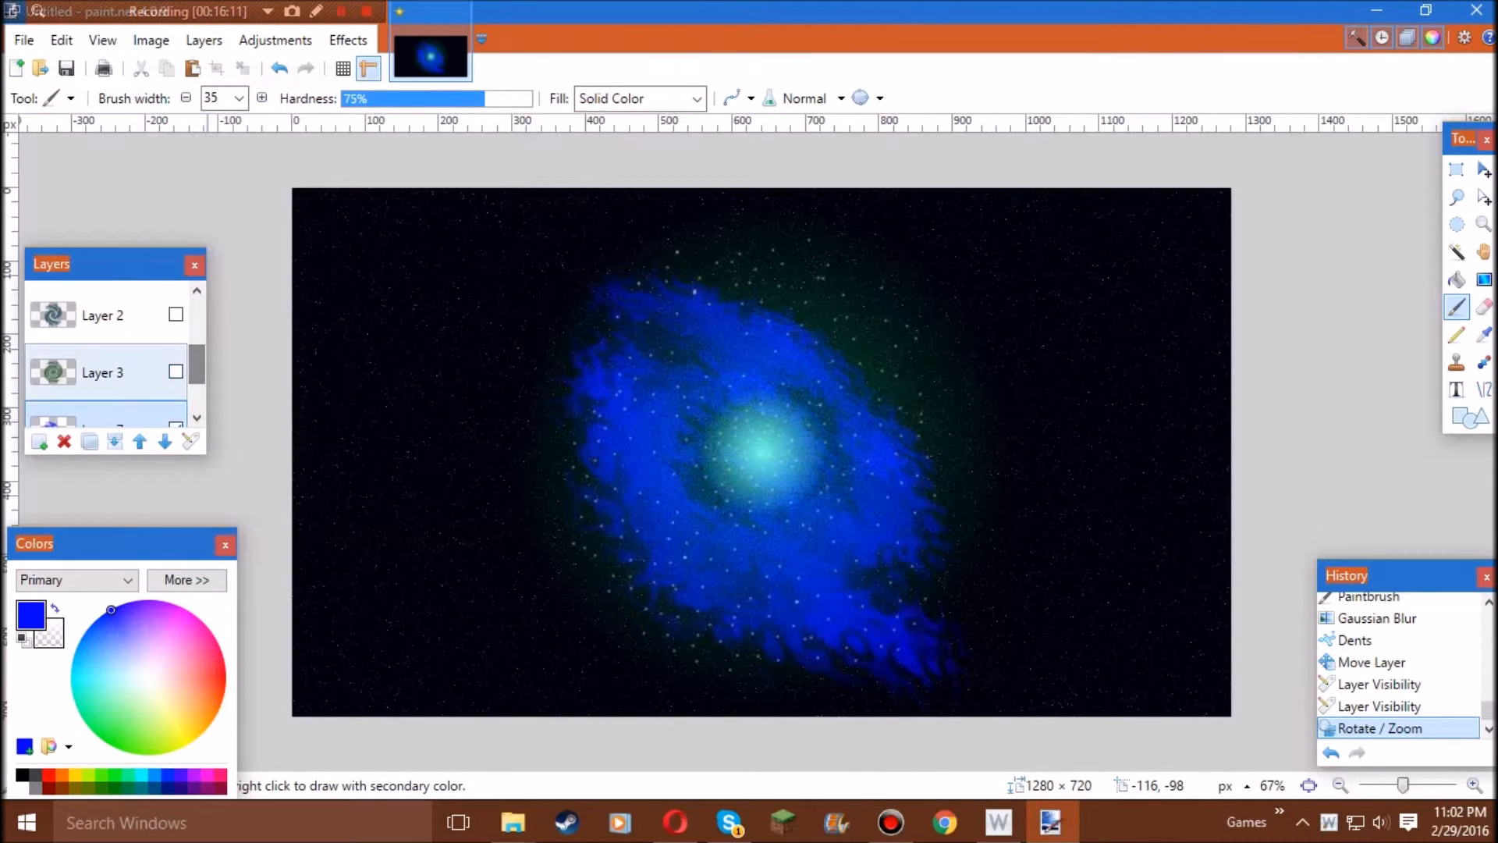
left_click(176, 314)
left_click(176, 372)
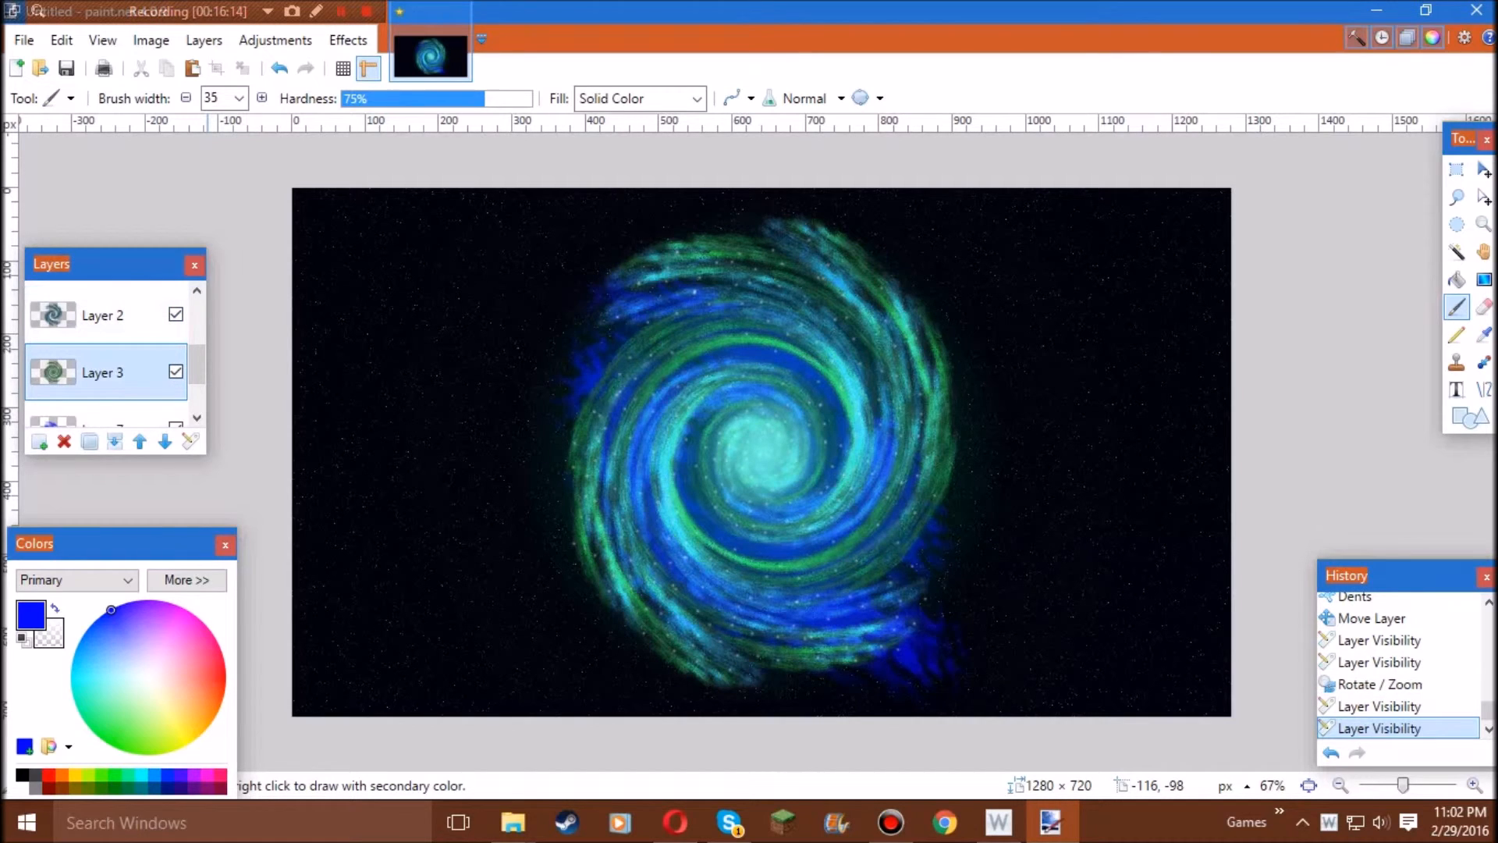
- Apply Rotate / Zoom to Layer 3 with the same roll values of 0.00, -56.31 and 54.83, and zoom 1.12
left_click(203, 40)
left_click(234, 228)
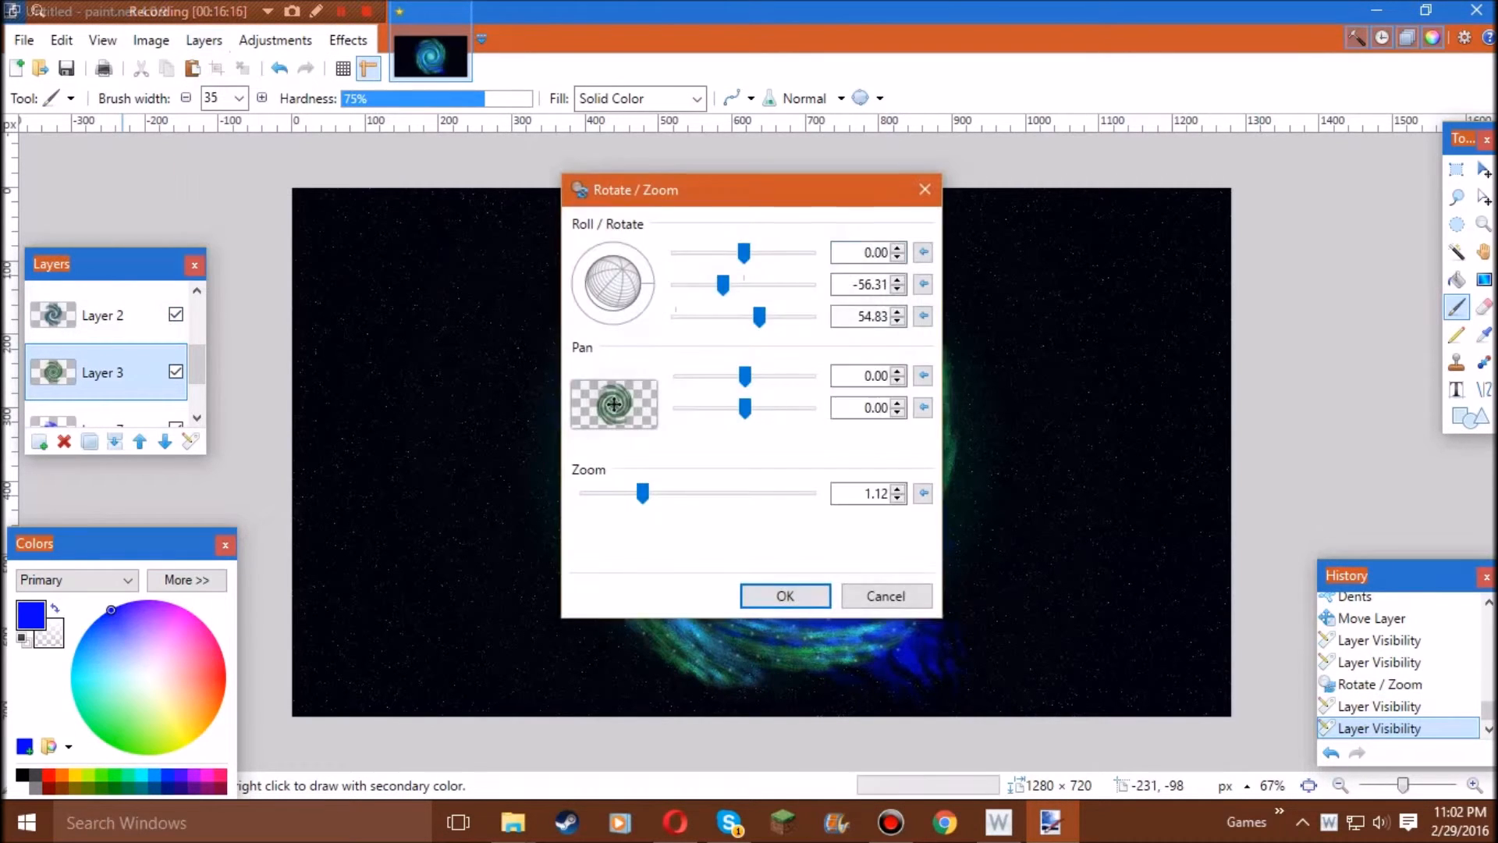
left_click_drag(749, 189, 242, 182)
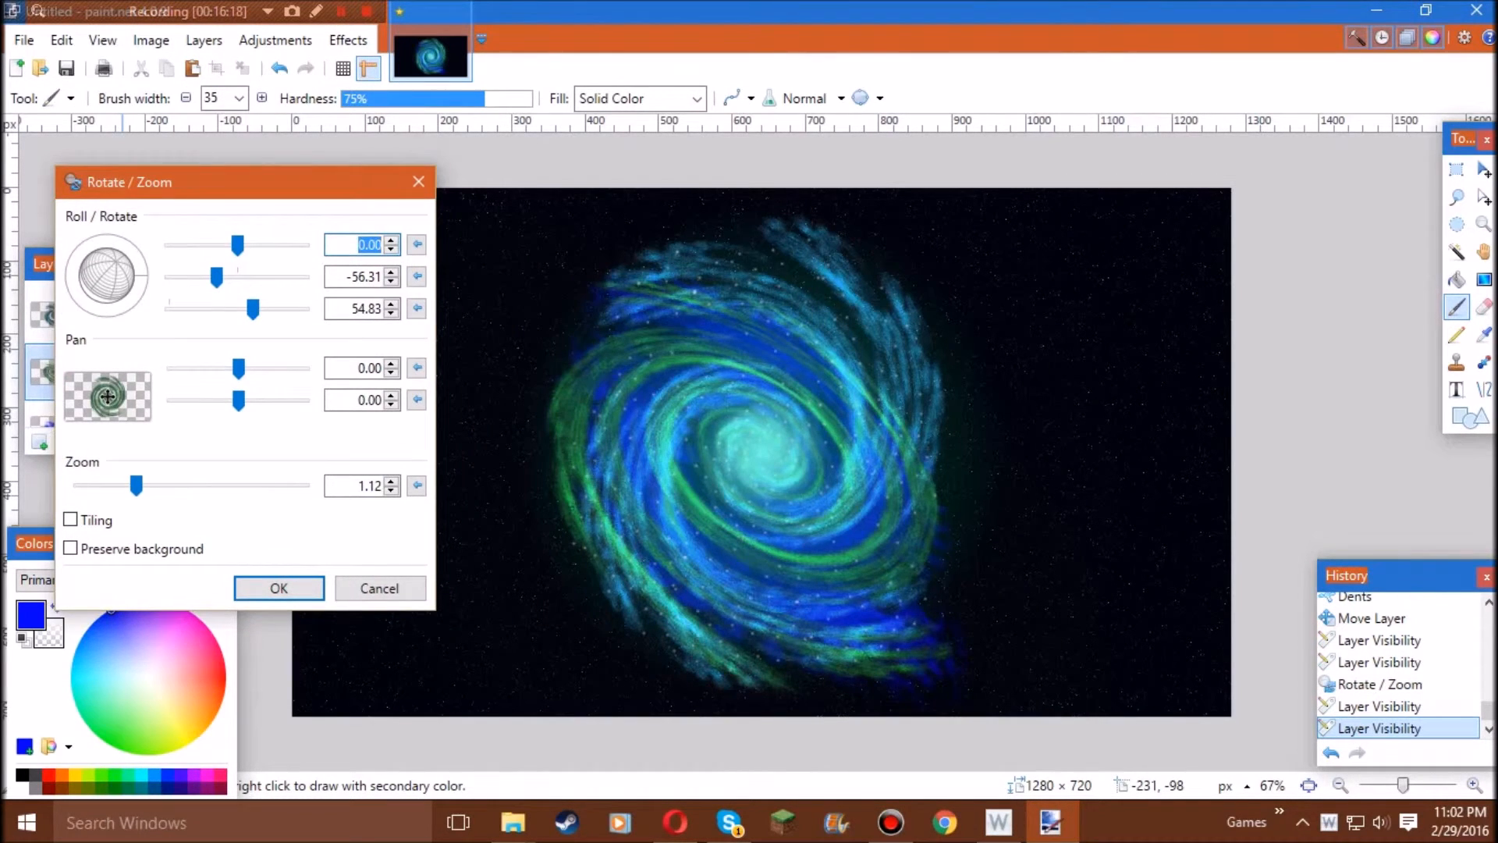
key("Return")
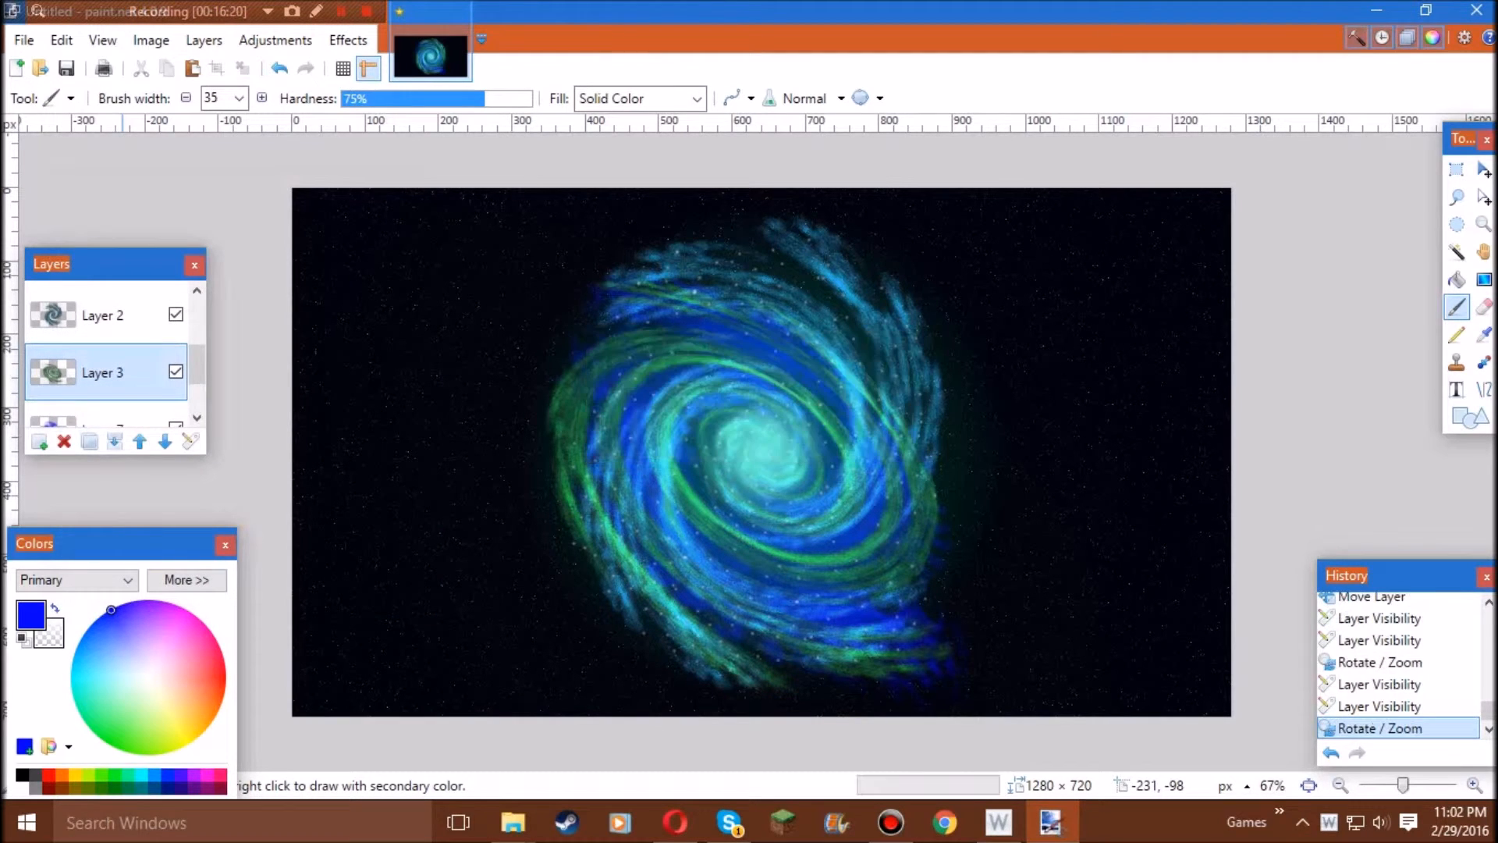
- Tilt Layer 2 with the same Rotate / Zoom settings as Layer 3
left_click(101, 347)
left_click(204, 40)
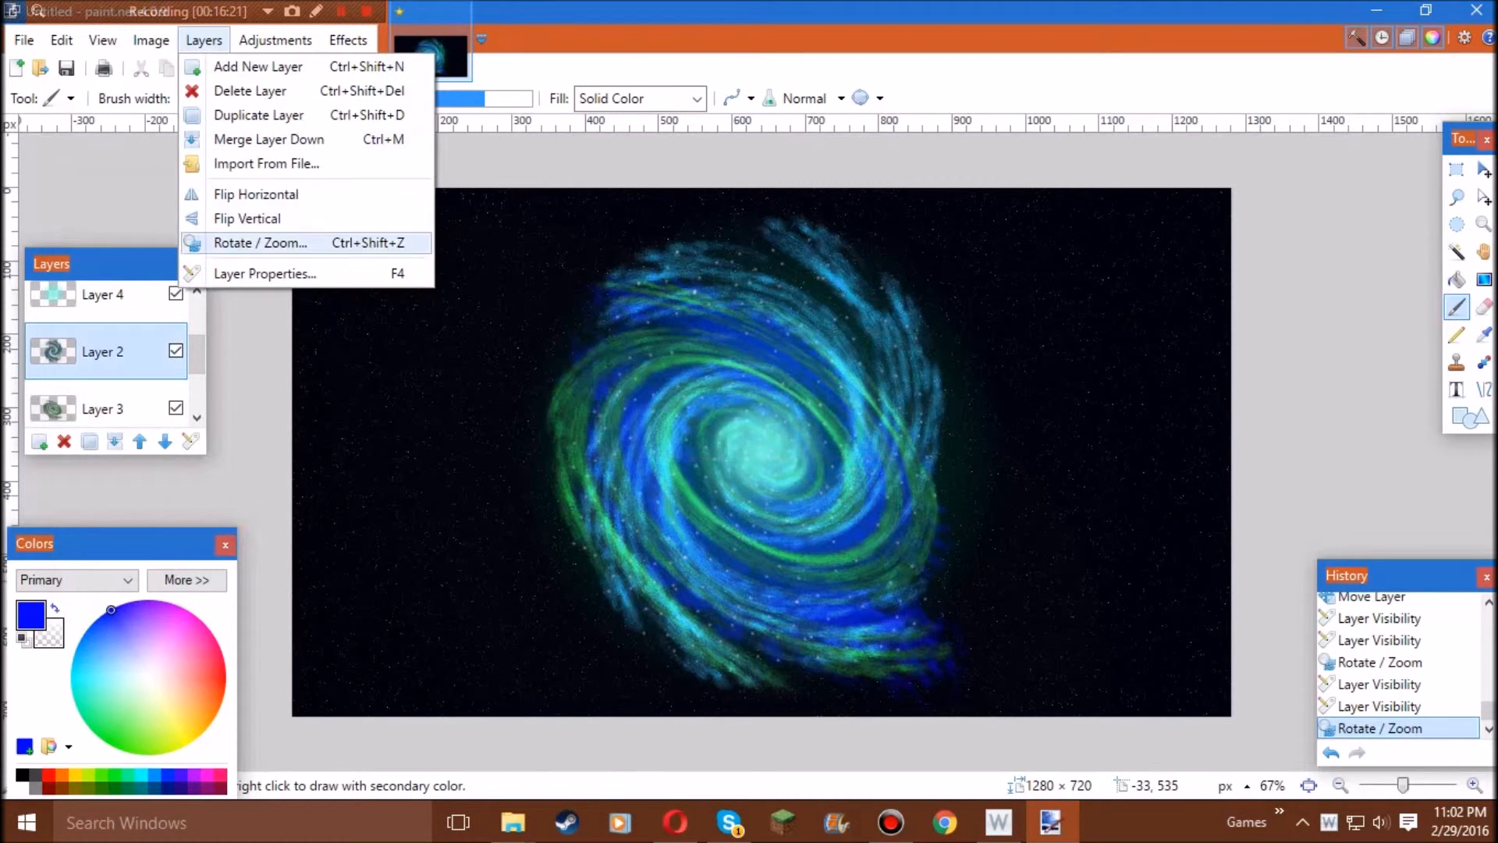
left_click(234, 241)
left_click(785, 595)
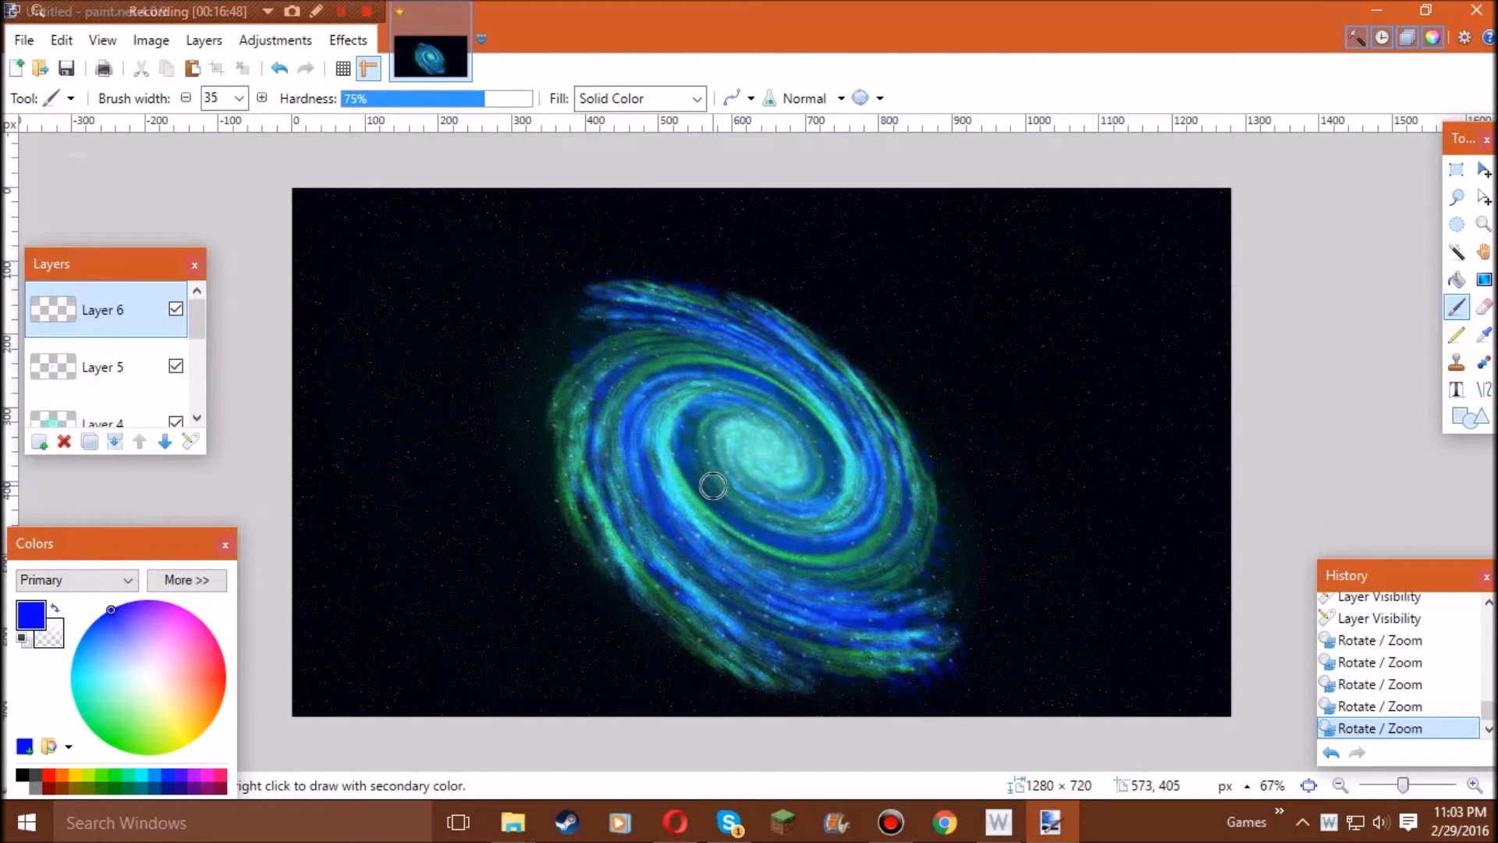
- Apply the Glow effect to Layer 7 with radius 20, brightness 63 and contrast 40
left_click_drag(134, 264, 134, 235)
left_click_drag(197, 290, 196, 345)
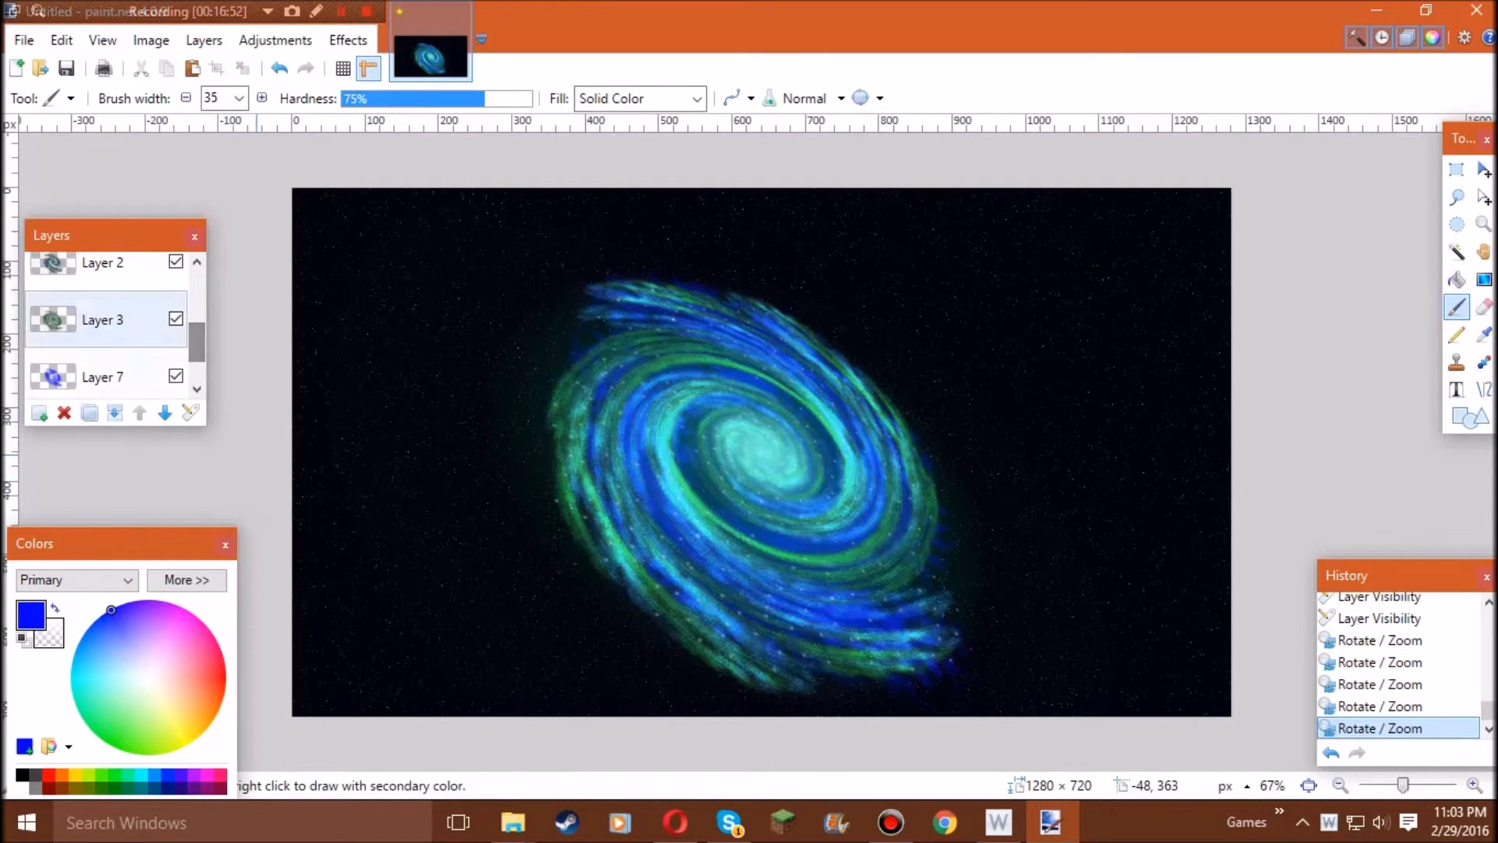
left_click(117, 370)
left_click(348, 40)
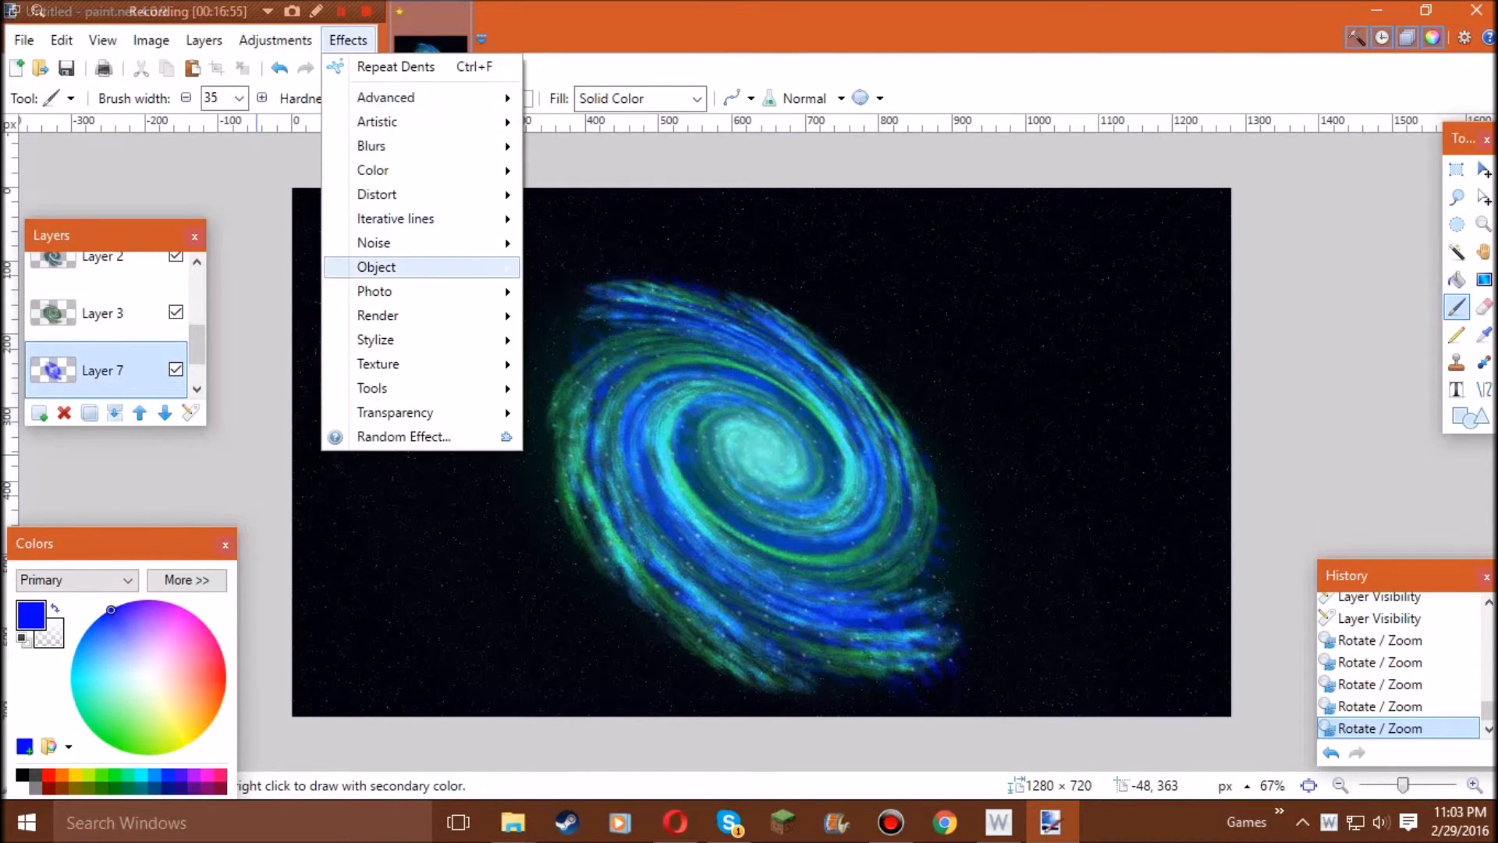
mouse_move(374, 291)
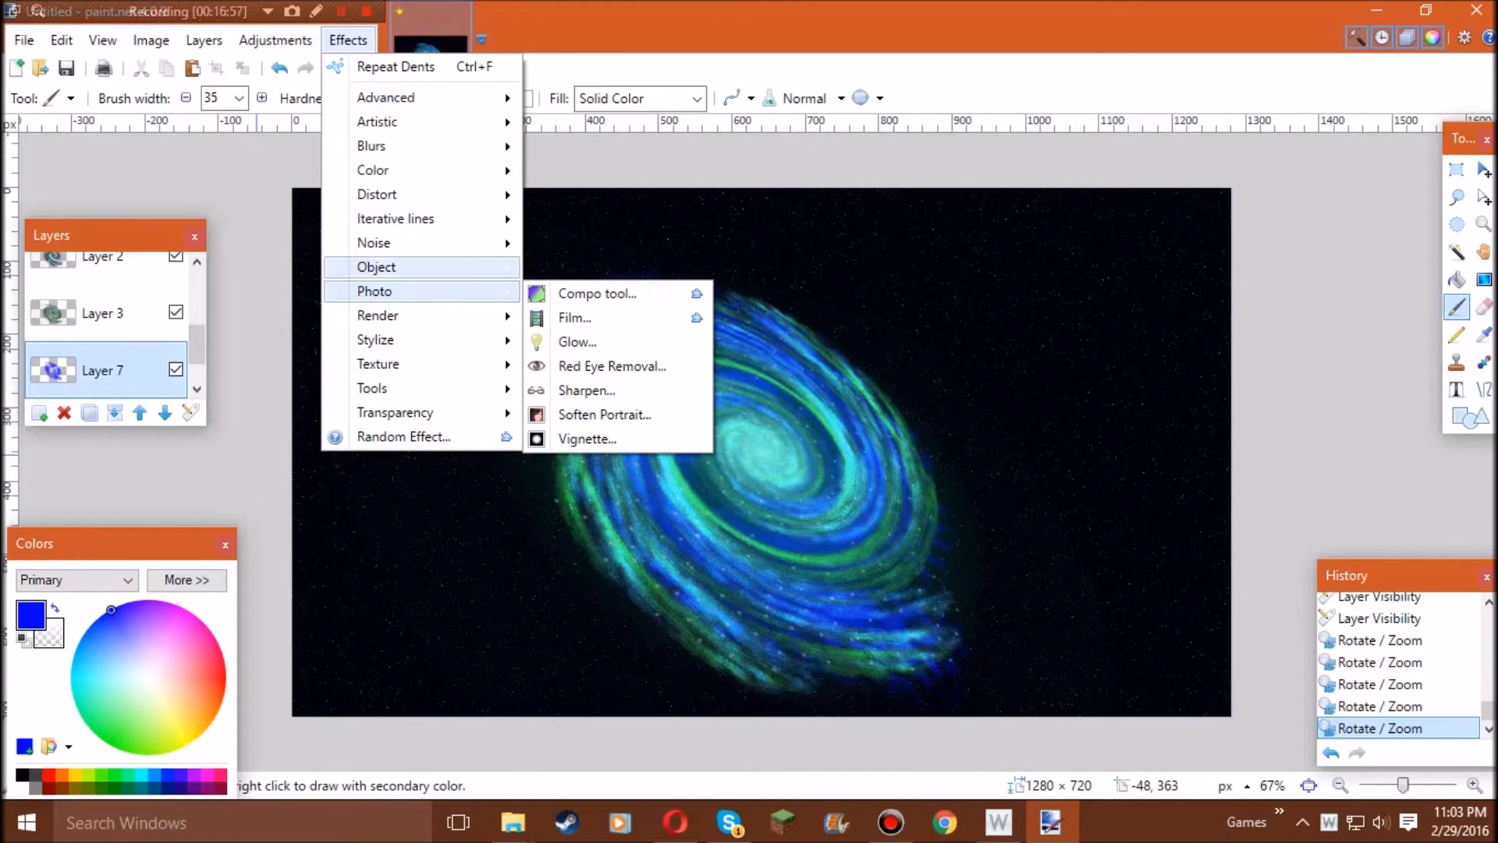
left_click(578, 342)
left_click_drag(729, 274, 261, 225)
left_click_drag(251, 342, 284, 342)
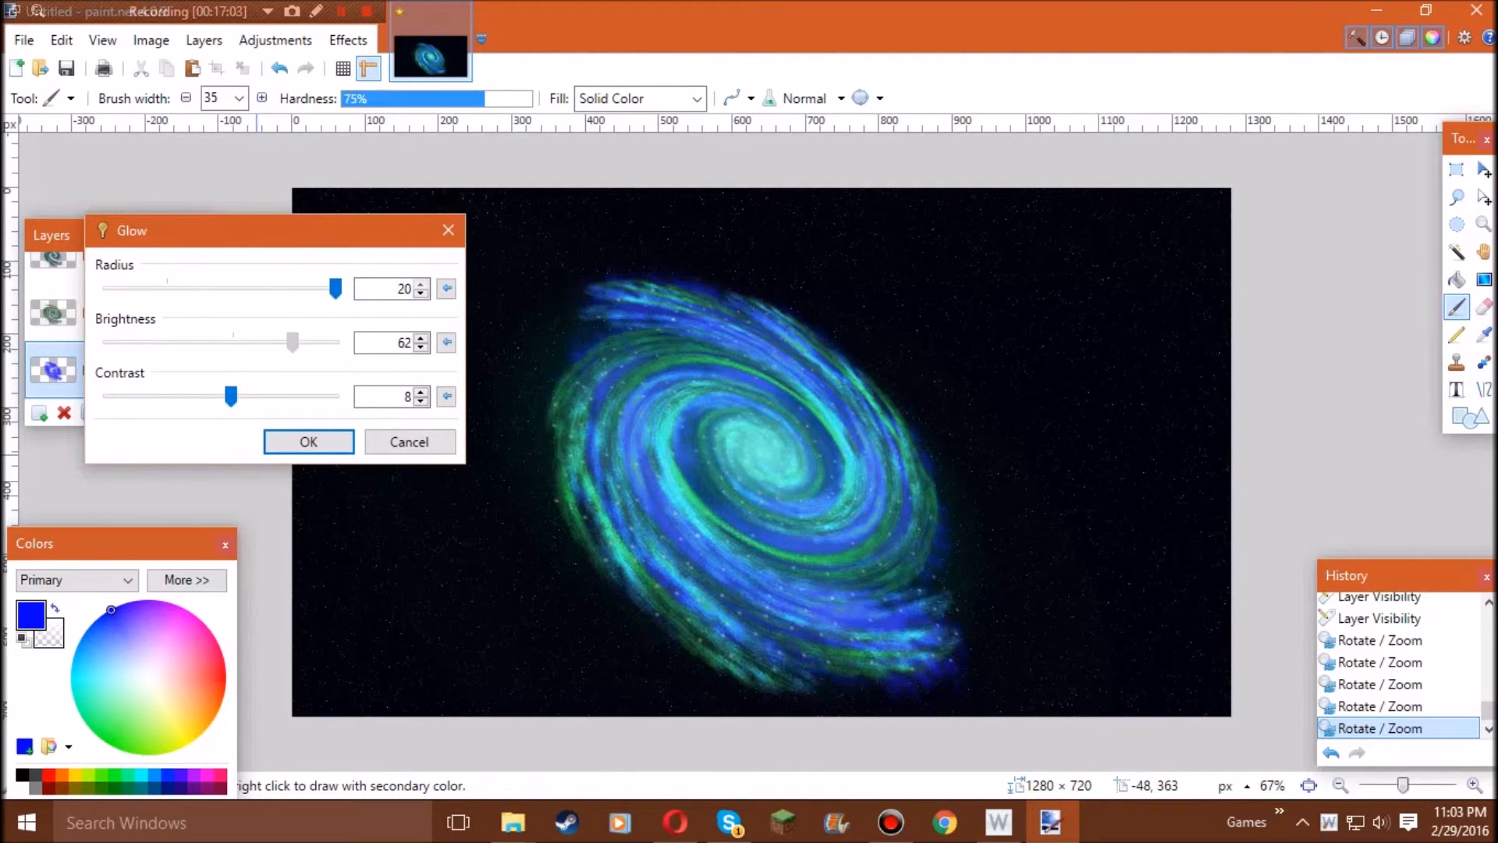
mouse_move(230, 396)
left_mouse_down()
mouse_move(335, 396)
mouse_move(108, 396)
mouse_move(233, 397)
left_mouse_up()
left_click_drag(258, 230, 351, 229)
left_click_drag(386, 341, 404, 341)
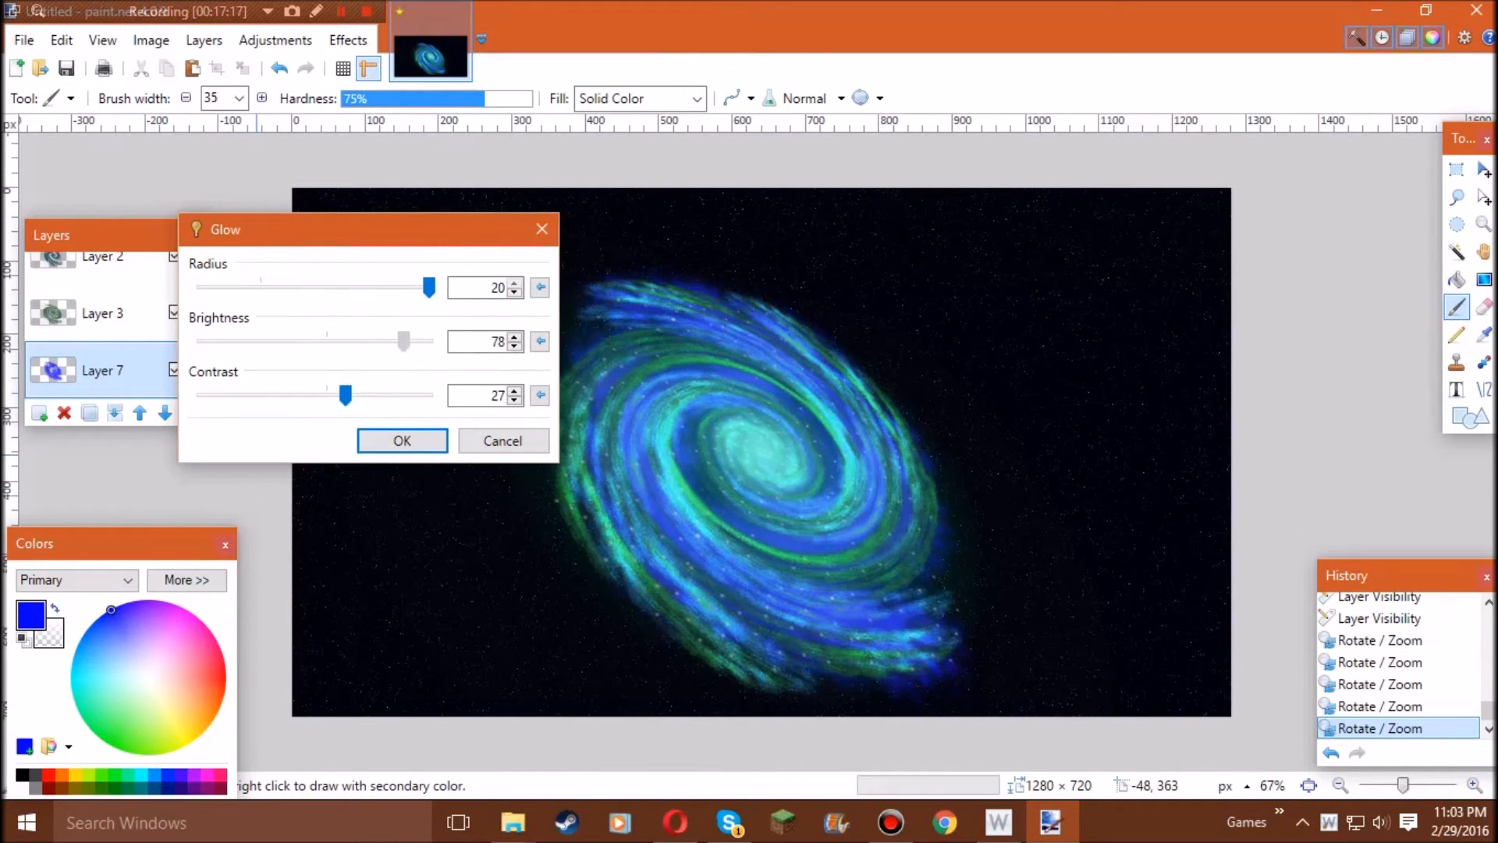
left_click_drag(403, 341, 392, 341)
left_click_drag(366, 395, 360, 395)
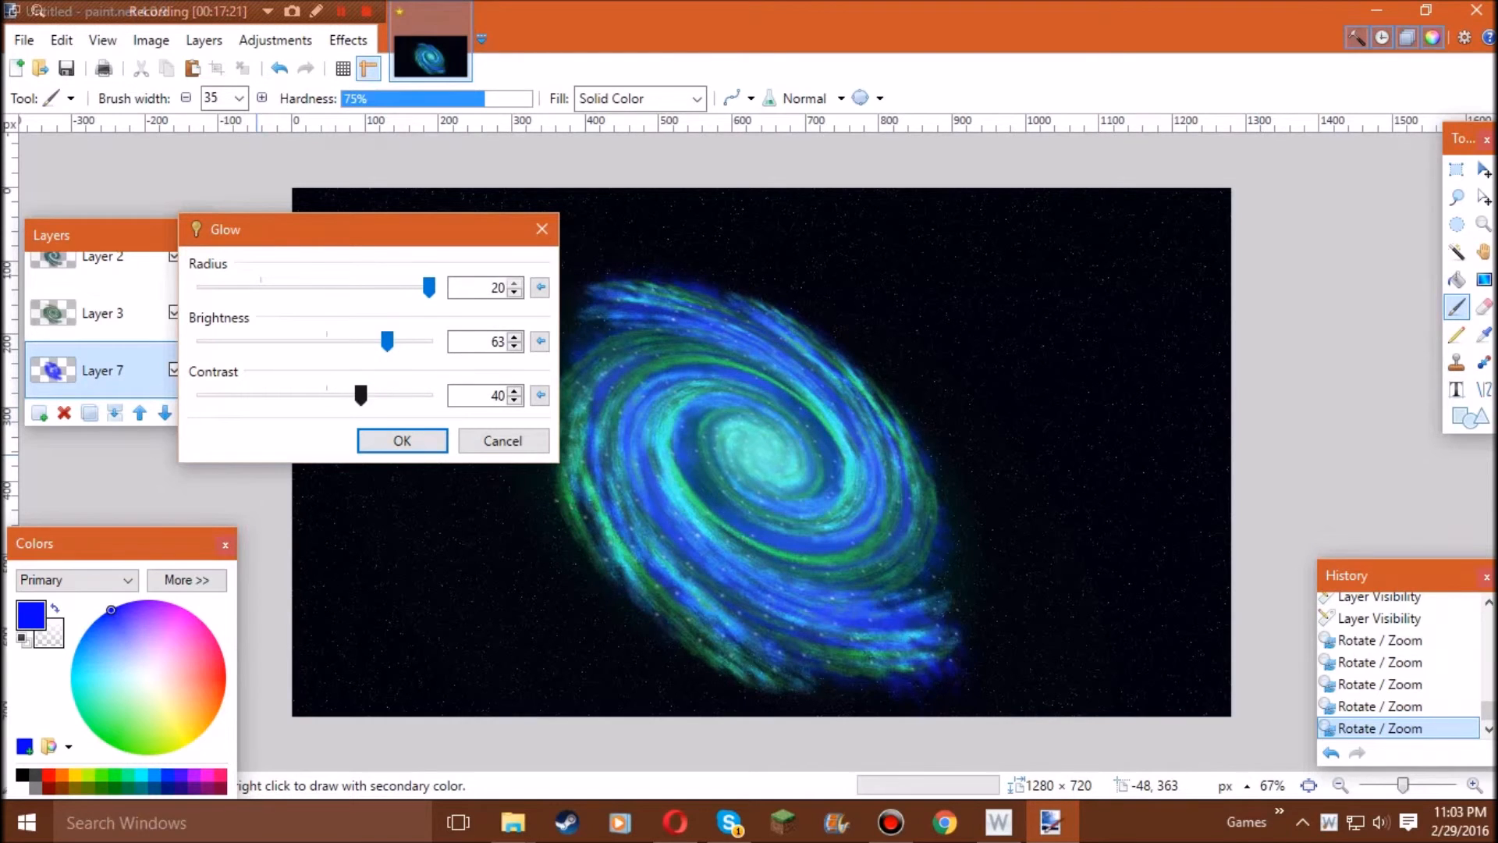
key("Return")
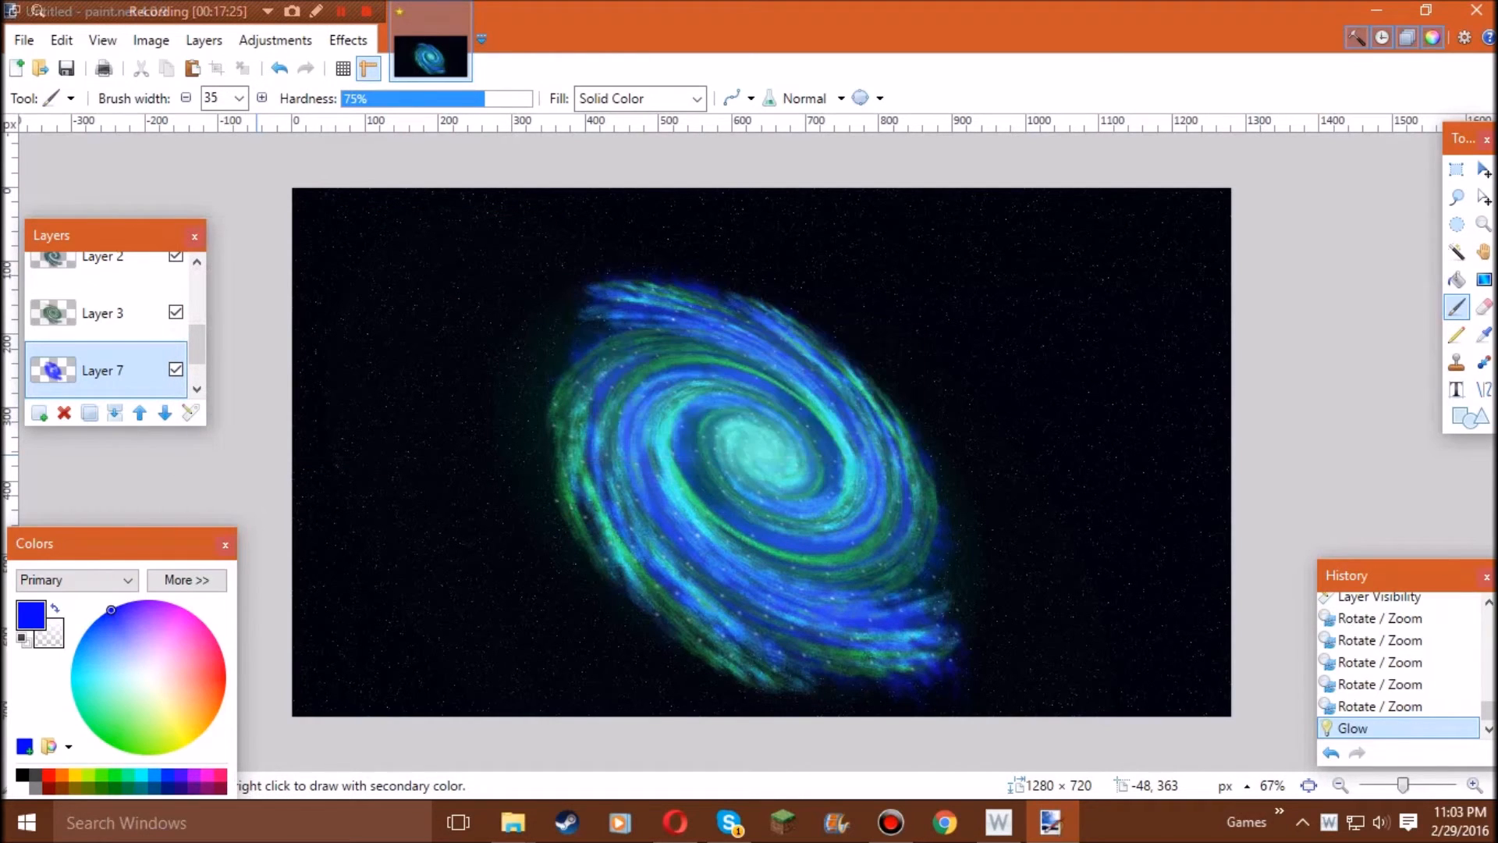
- Change the blending mode of Layer 7 to Glow, keeping its opacity at 255
key("F4")
left_click_drag(775, 300, 434, 201)
left_click(390, 313)
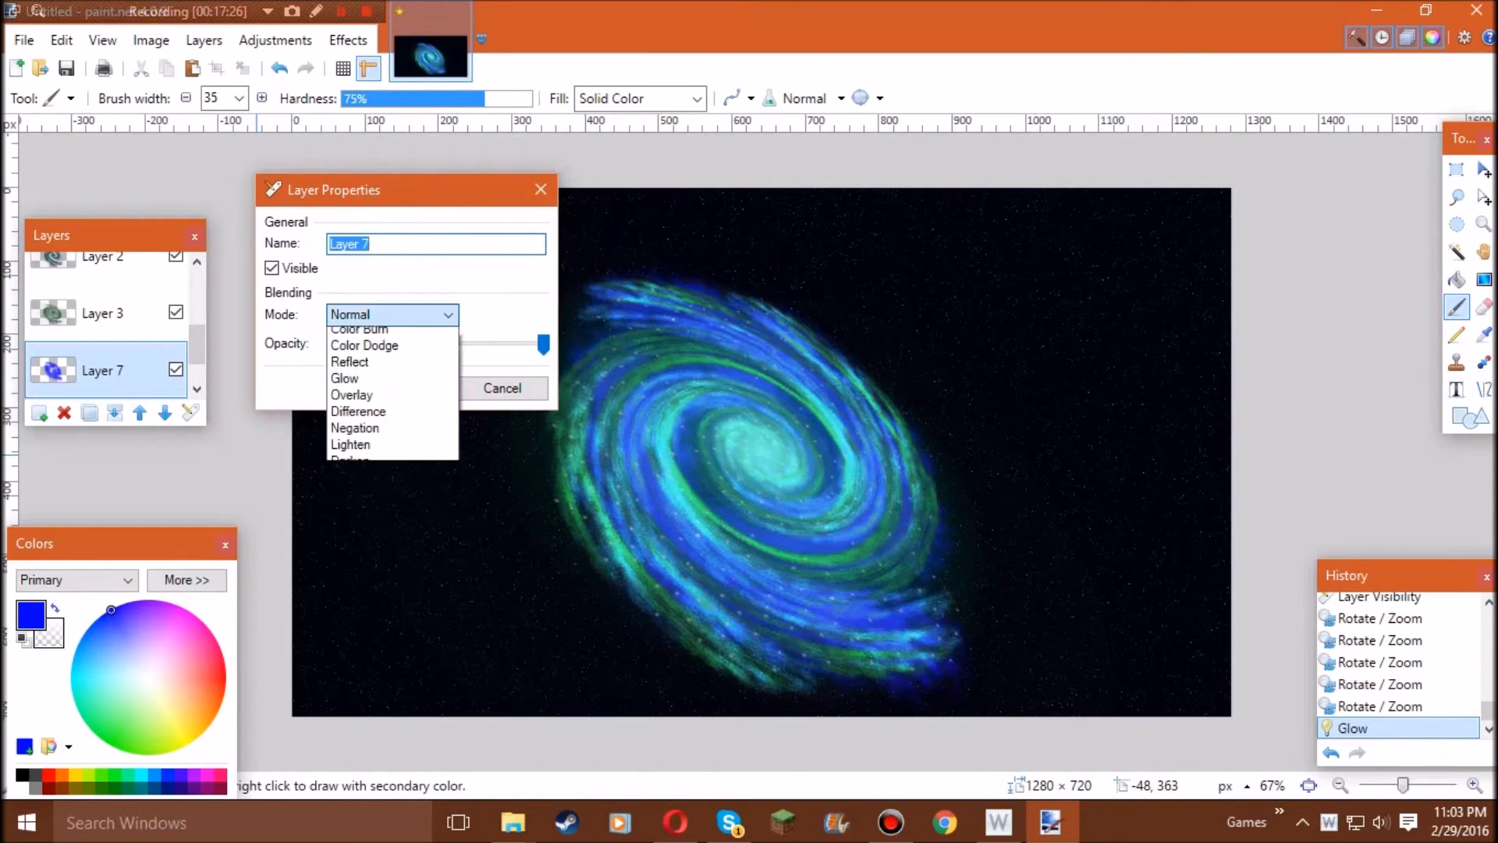
left_click(374, 434)
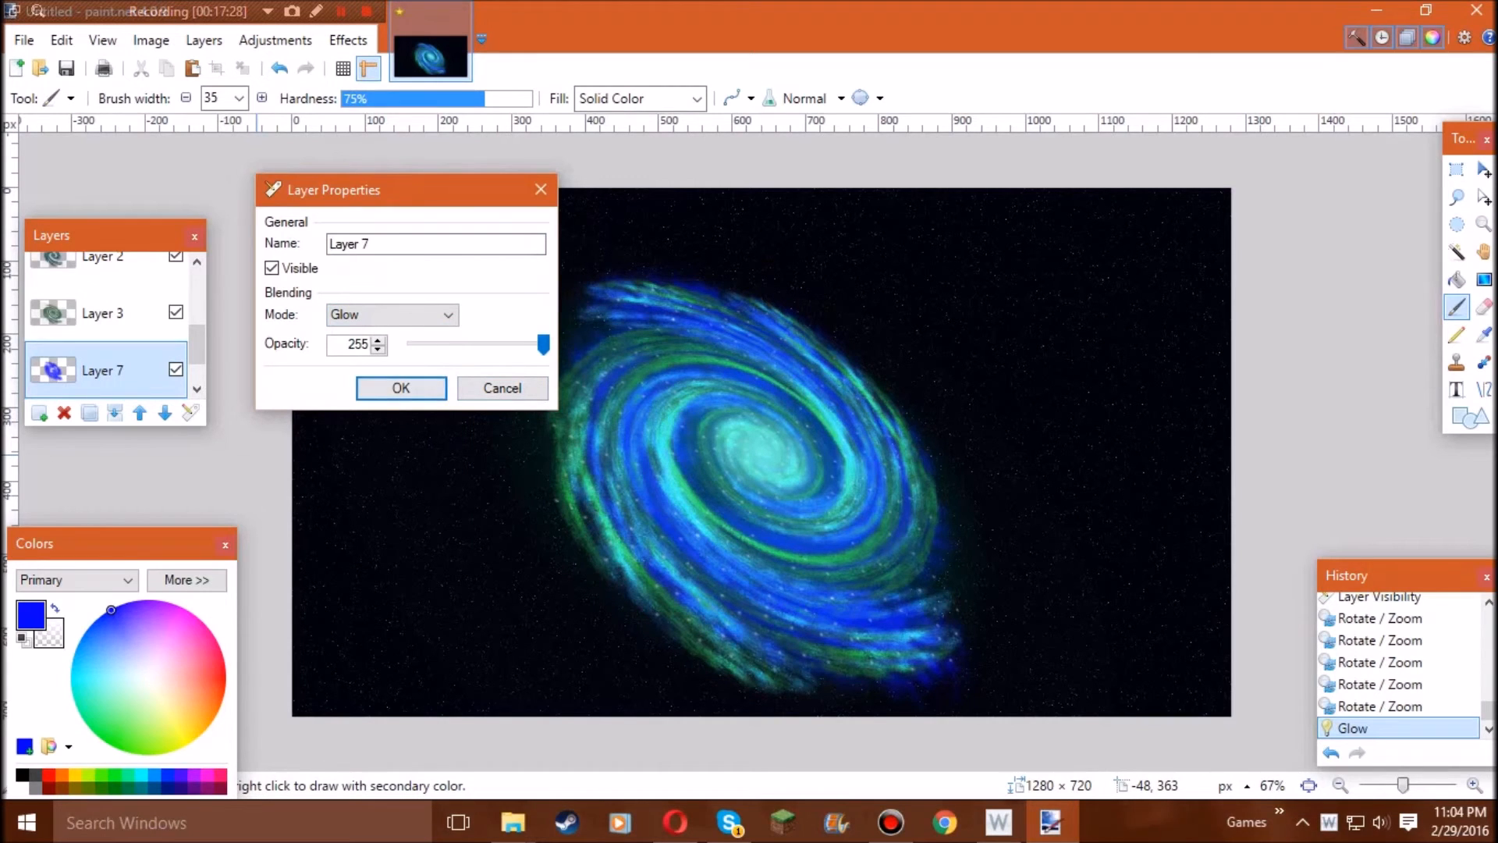
left_click(400, 389)
- Apply the Glow effect to Layer 3 and the galaxy layers above it up to Layer 5
left_click(105, 313)
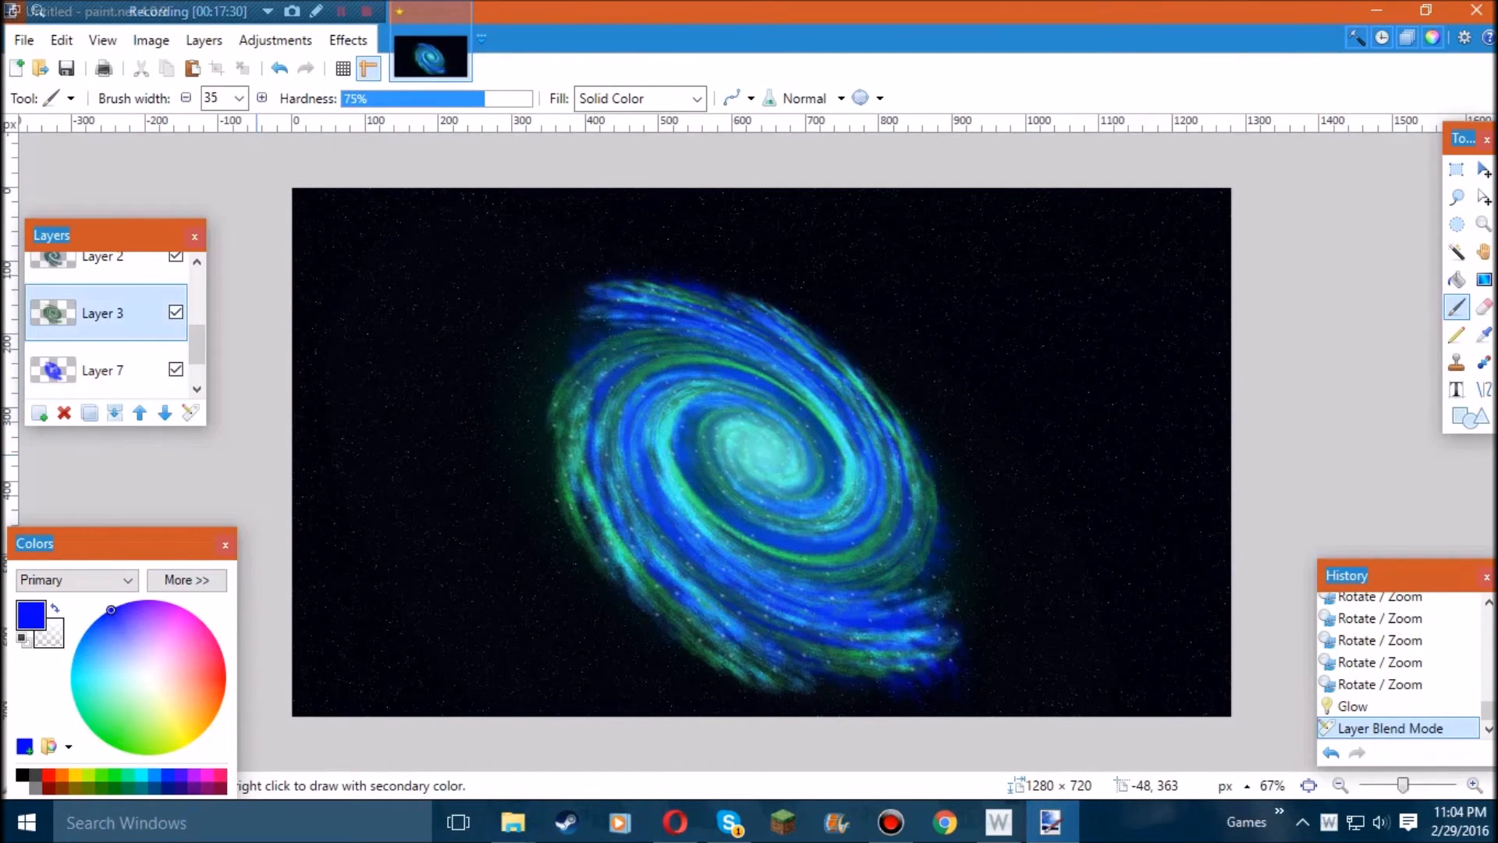
left_click(348, 40)
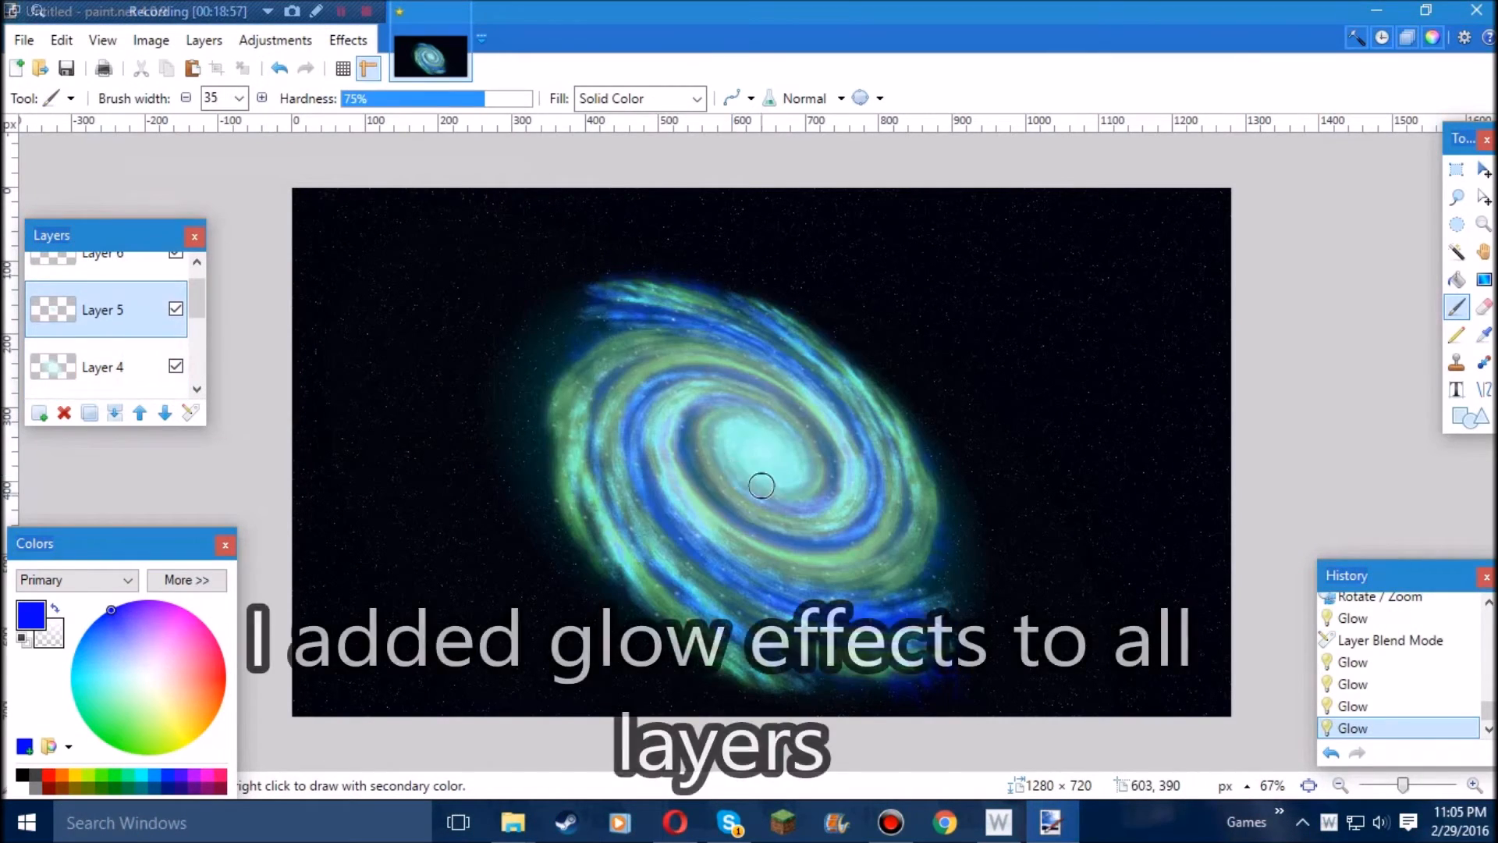
left_click_drag(93, 235, 94, 227)
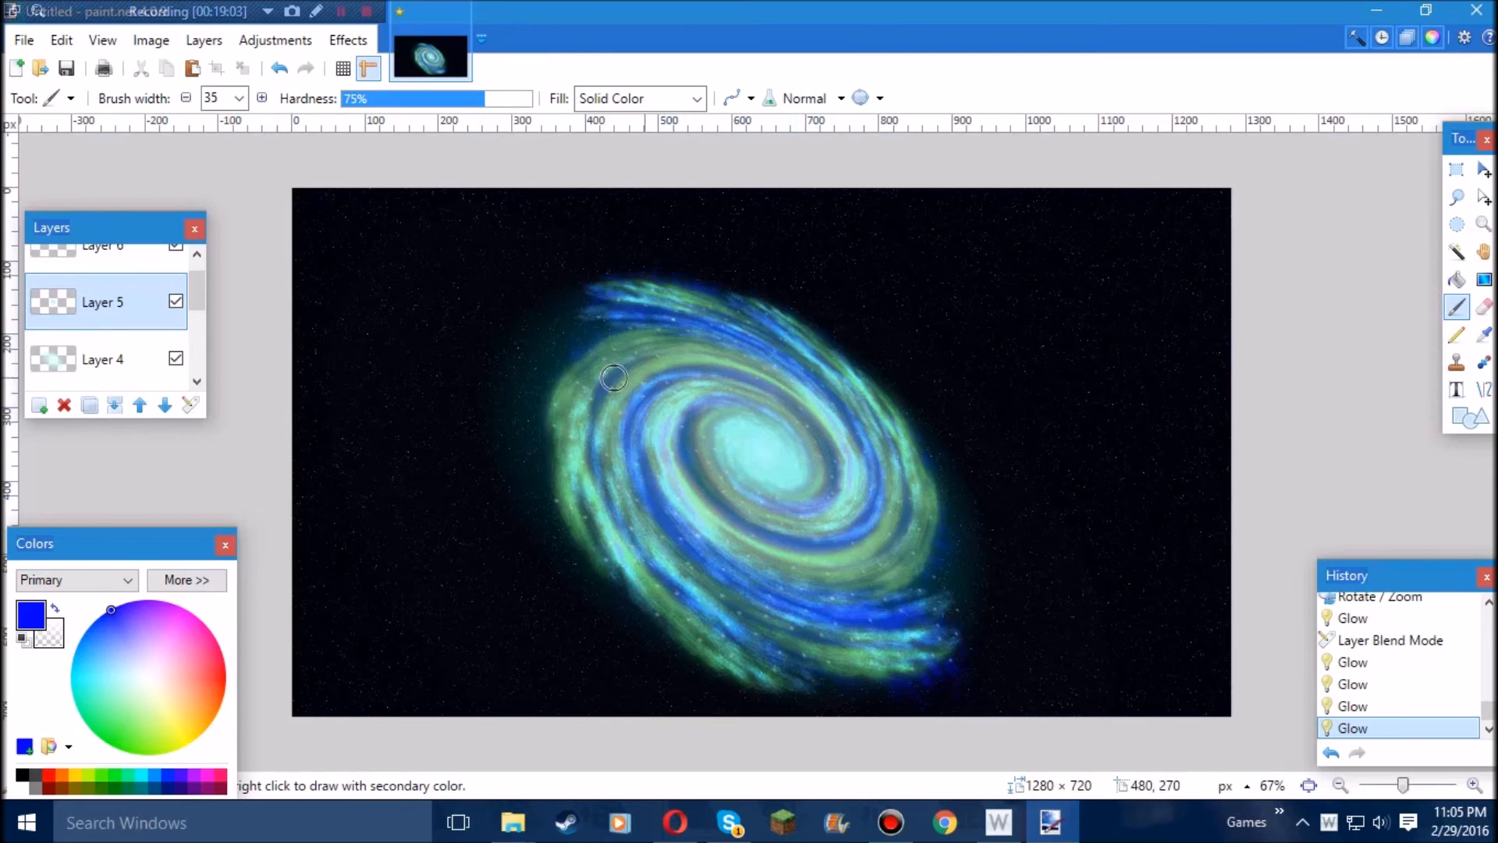
scroll(105, 320, "down", 4)
scroll(105, 319, "up", 5)
scroll(105, 320, "down", 4)
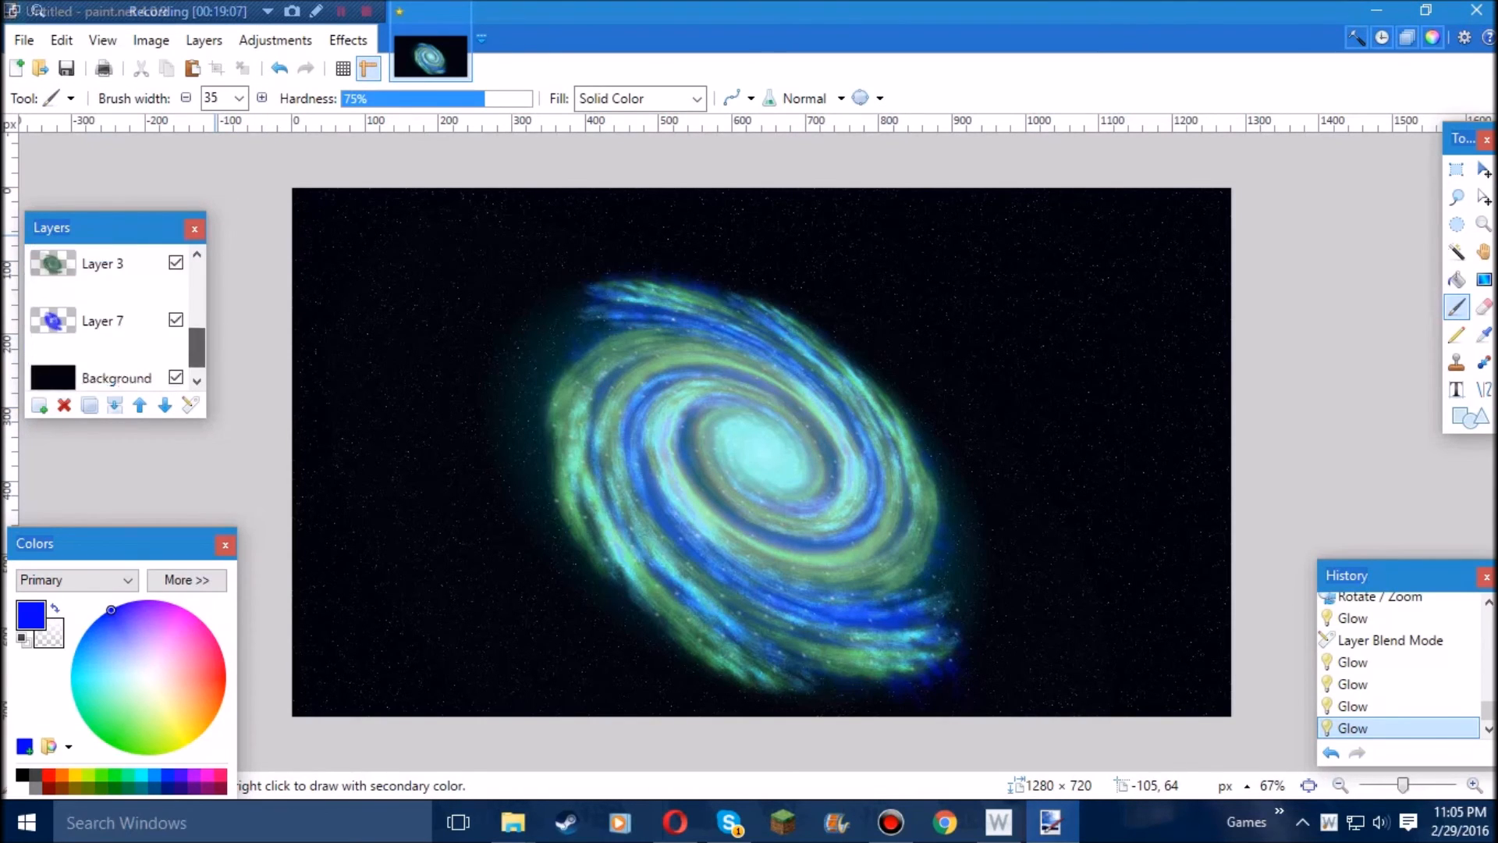
scroll(105, 320, "up", 4)
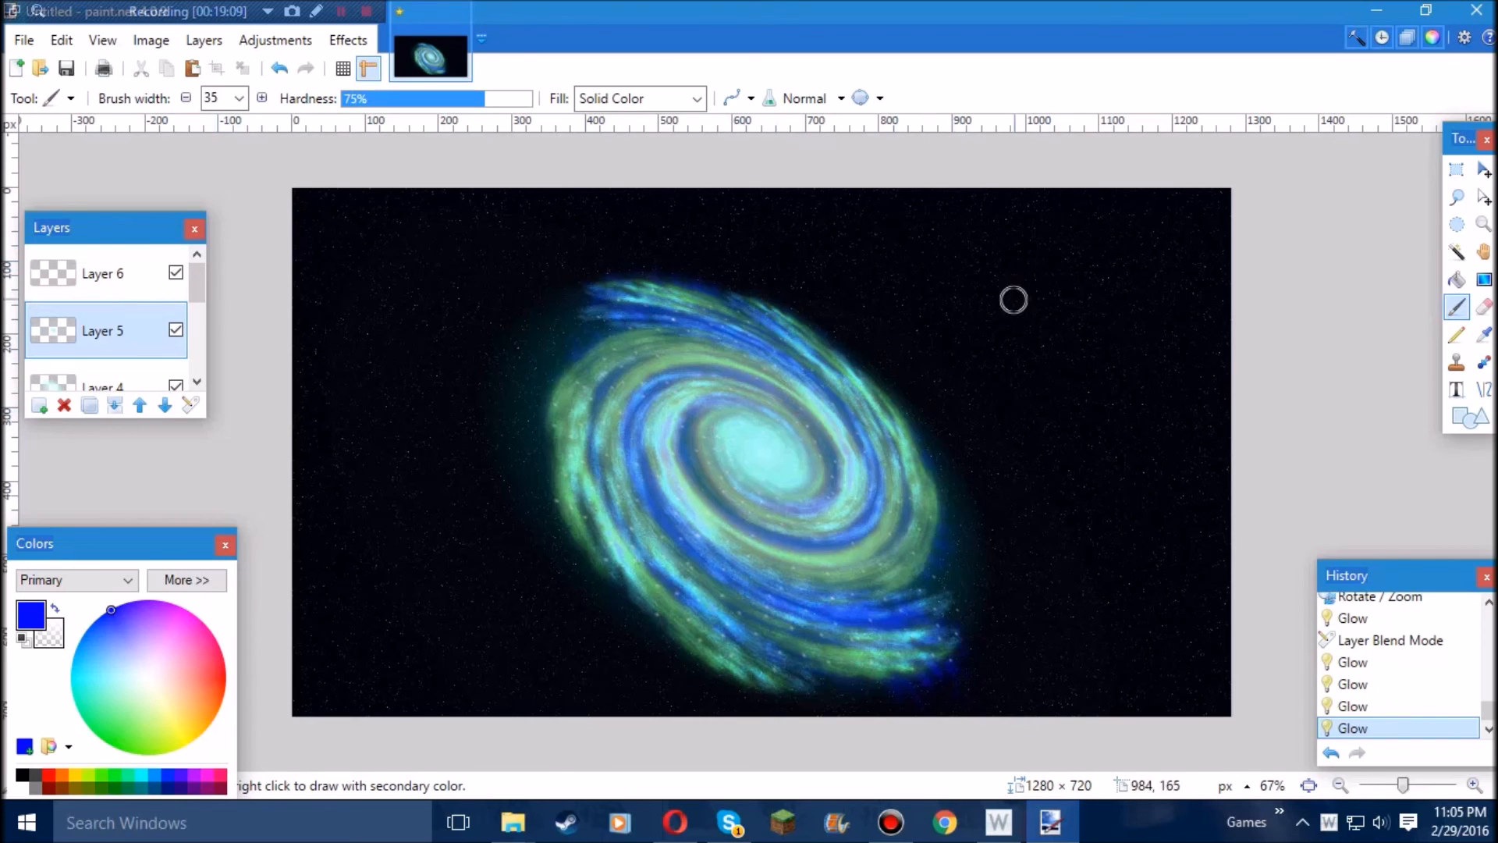